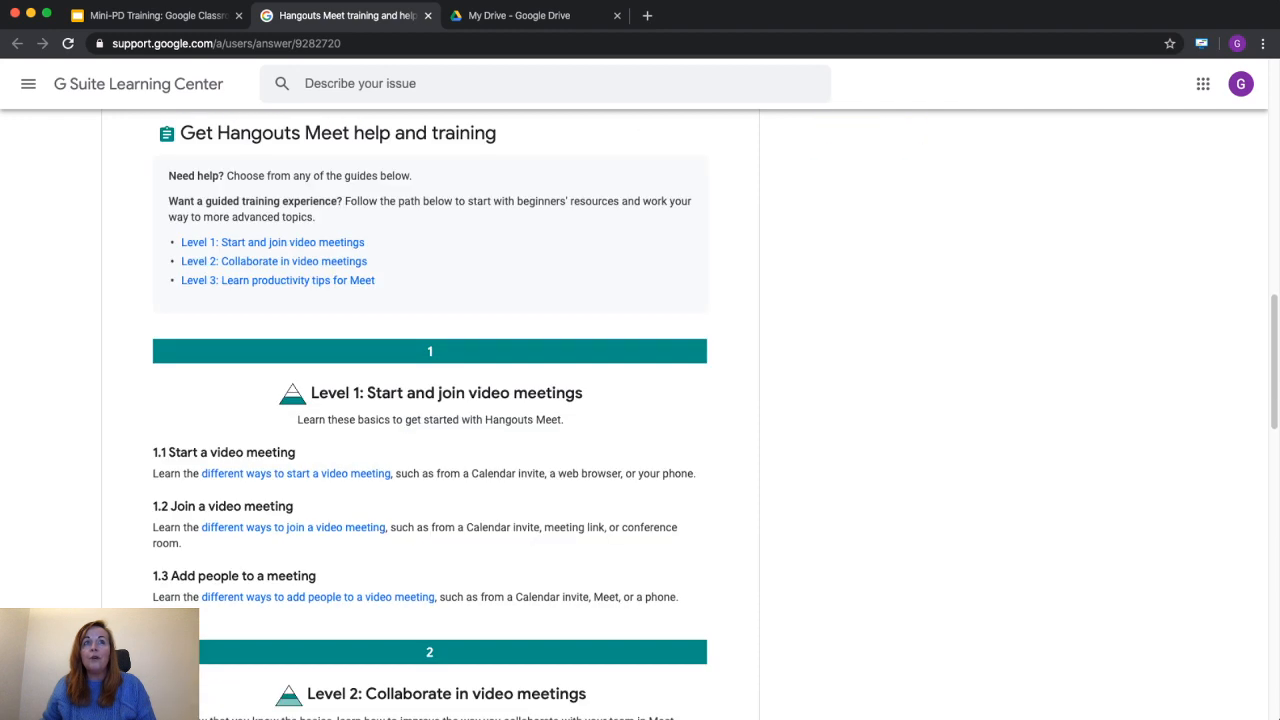
# Review the Hangouts Meet training levels, settings guides and quick start overview, and close the help page
pyautogui.scroll(-2, 430, 400)
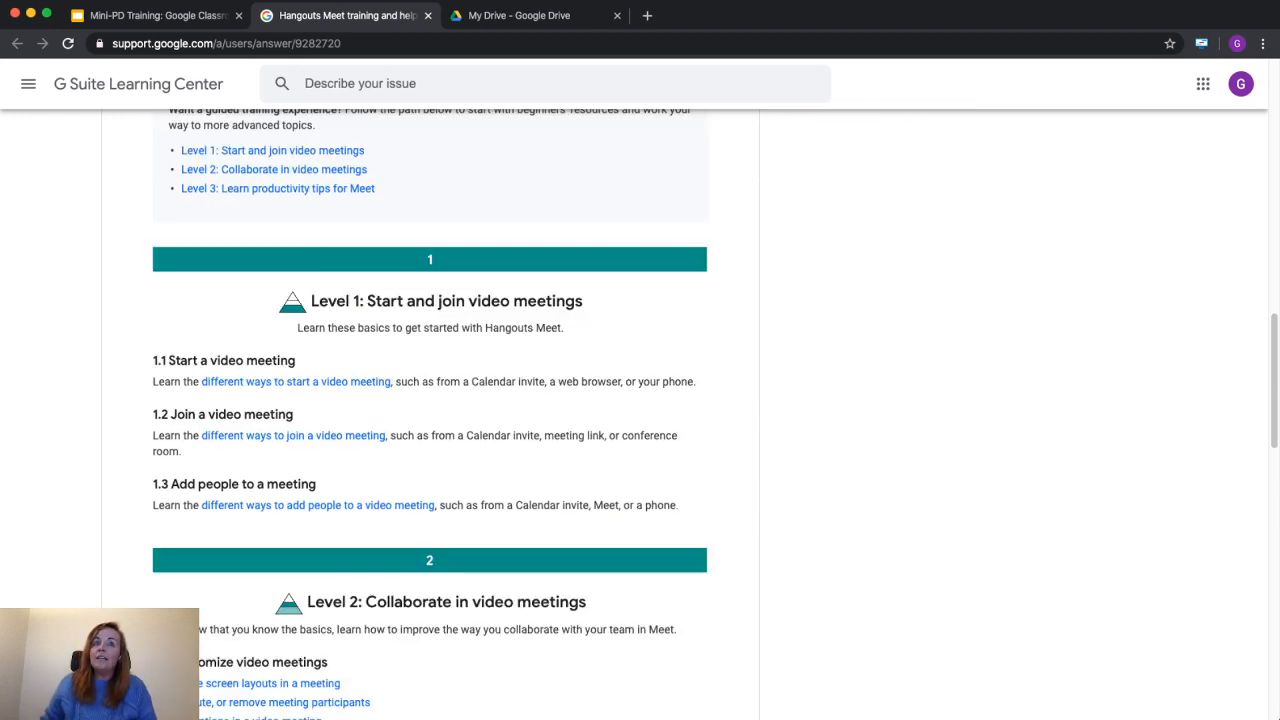
pyautogui.scroll(-6, 430, 400)
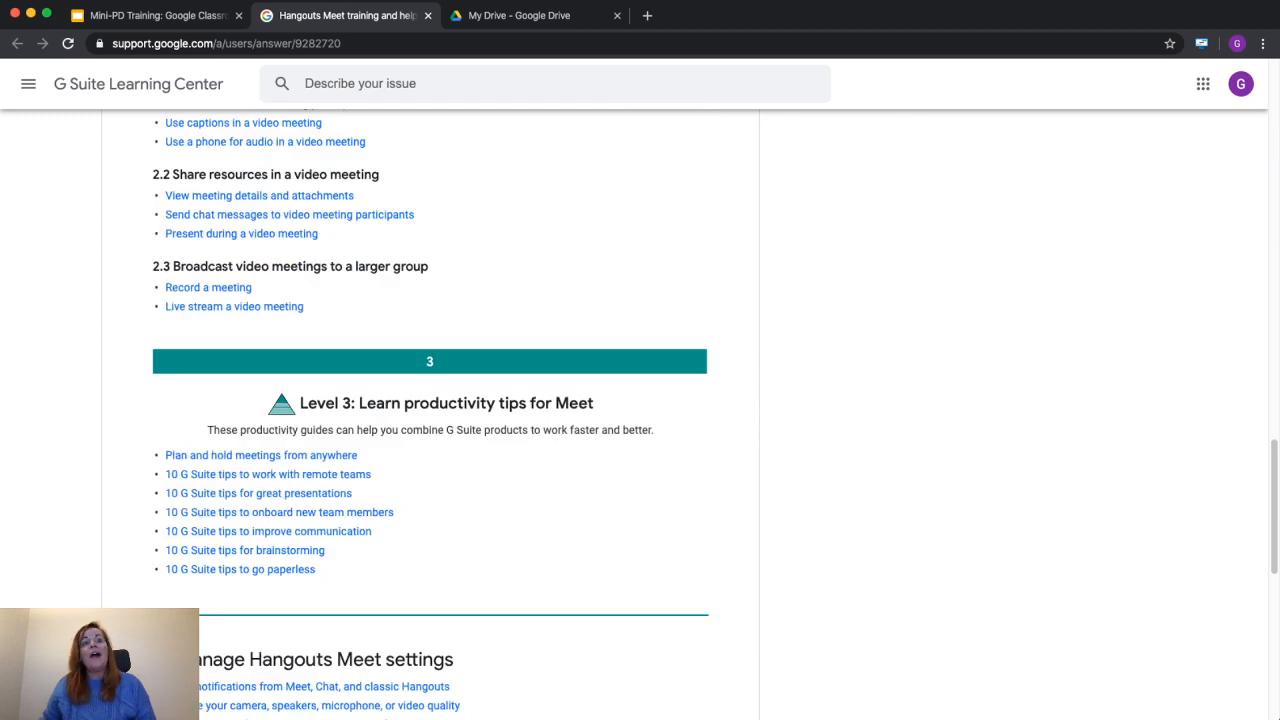
pyautogui.scroll(-2, 430, 400)
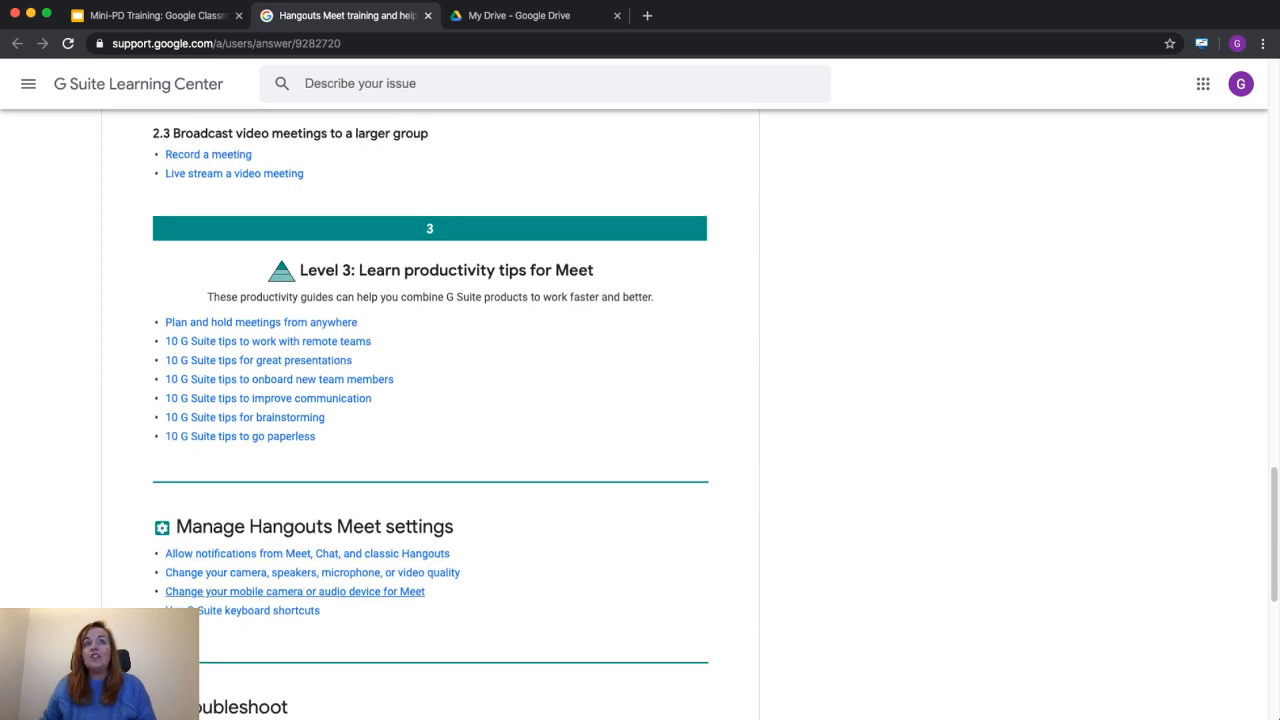
pyautogui.scroll(1, 430, 400)
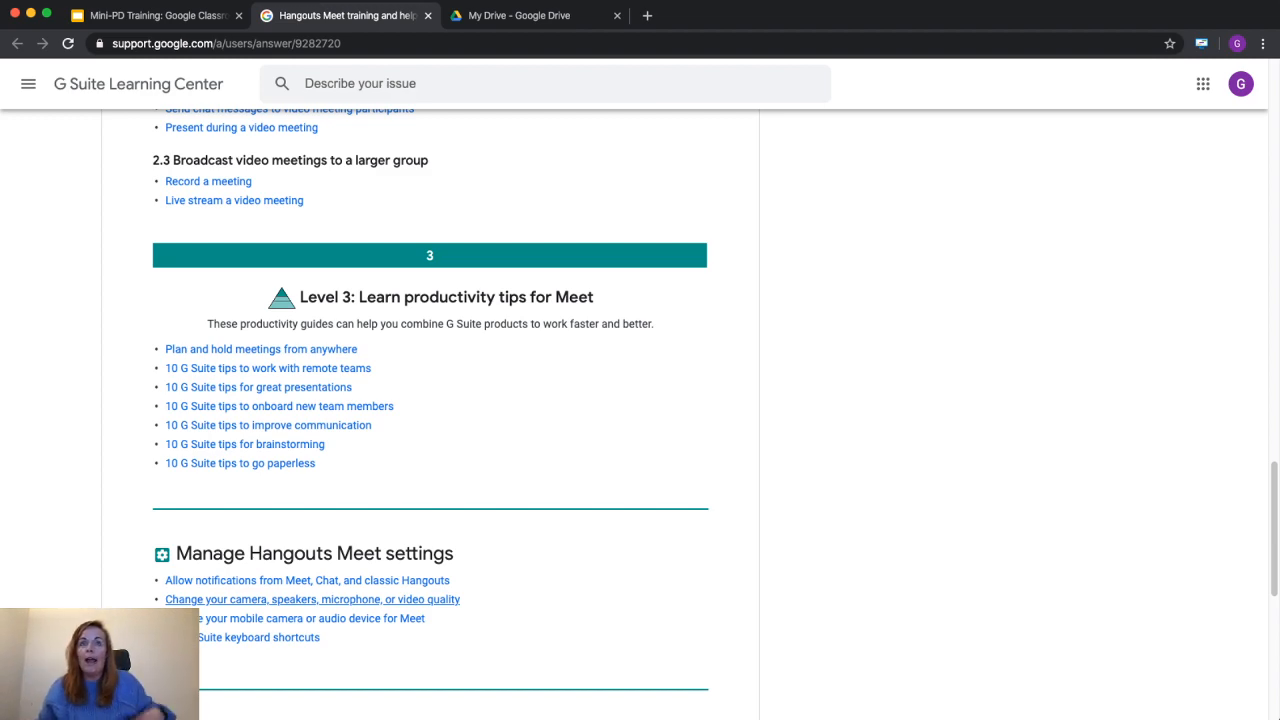
pyautogui.scroll(15, 276, 365)
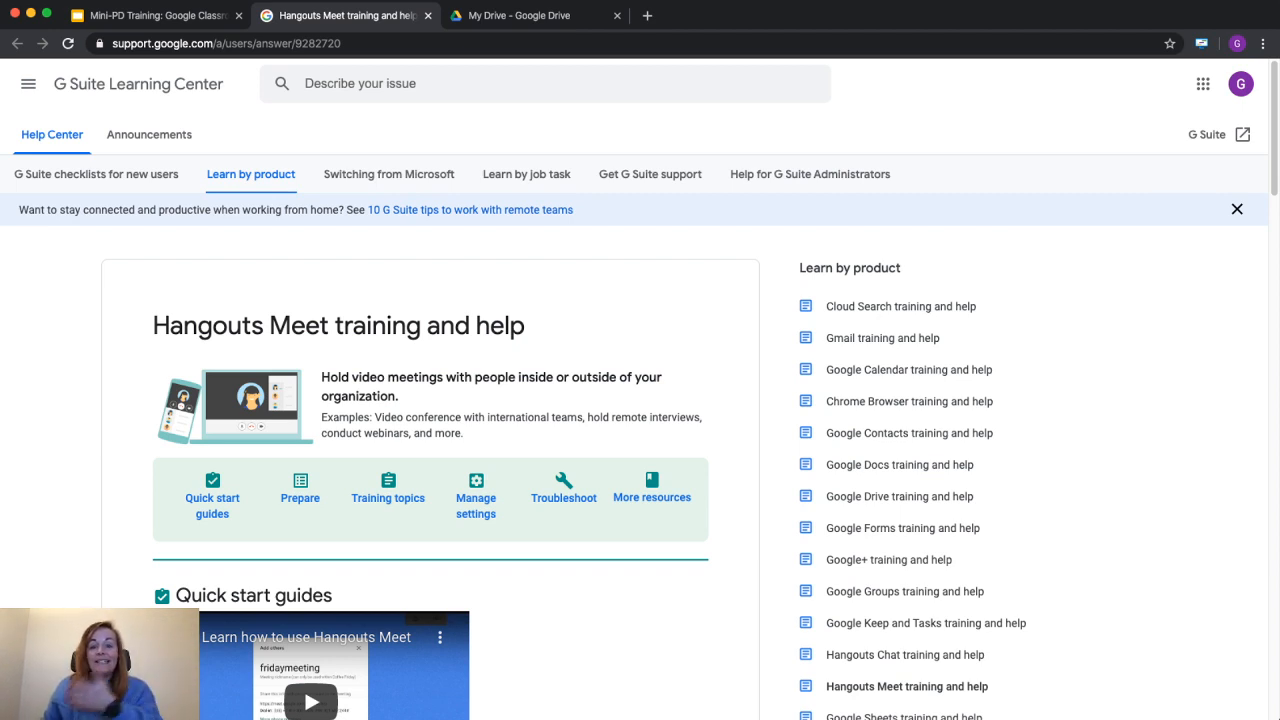
pyautogui.scroll(-1, 280, 708)
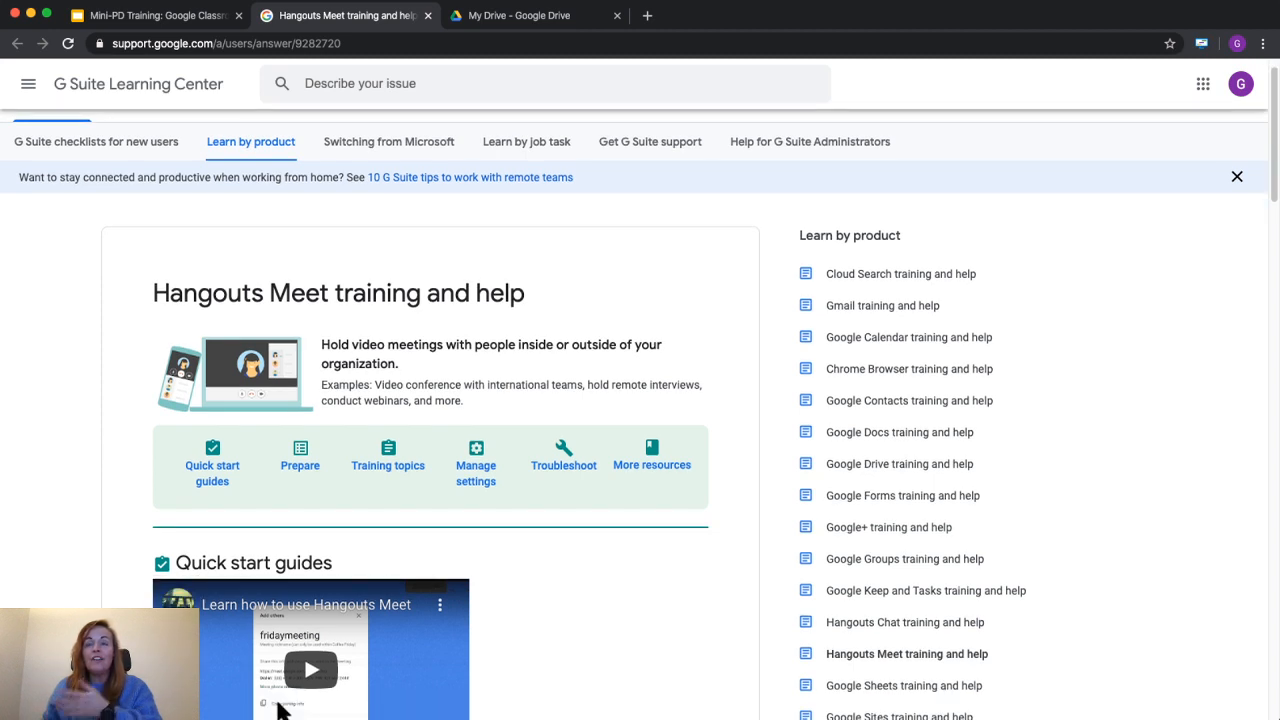
pyautogui.scroll(-2, 280, 700)
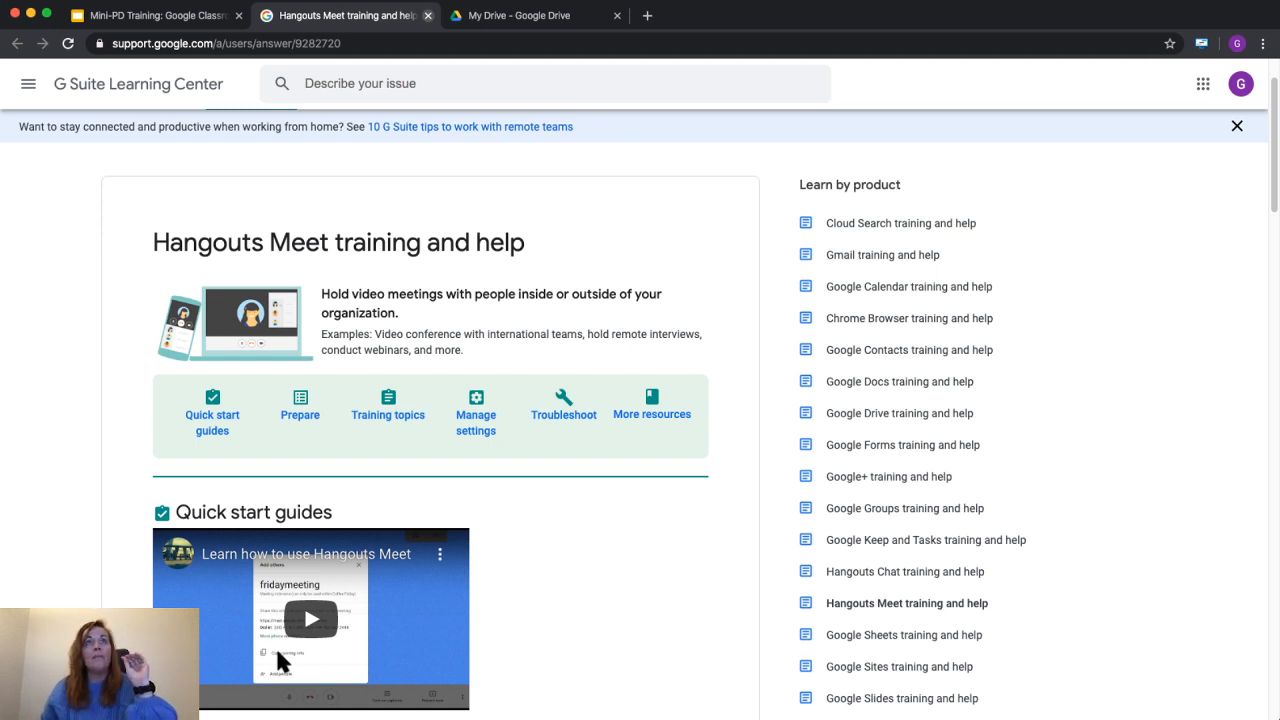
pyautogui.hotkey('ctrl', 'w')
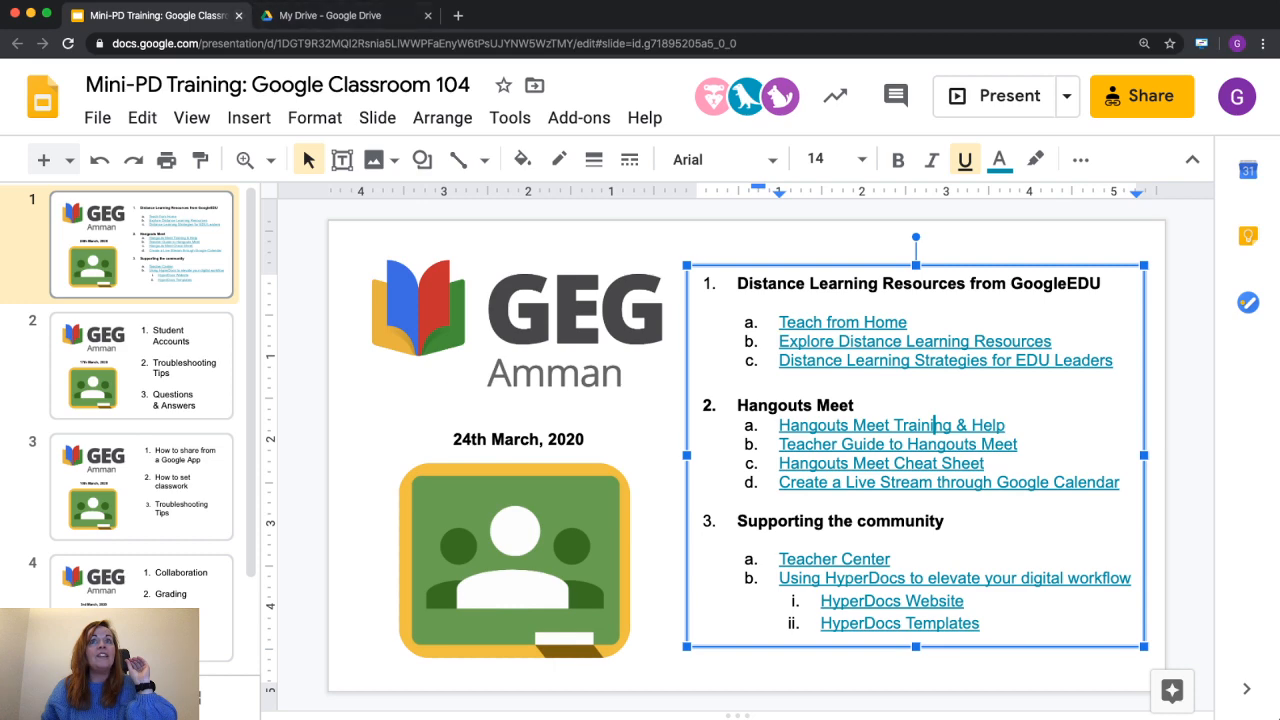
# Review the Teacher Guide to Hangouts Meet linked on the slide, including its Getting Started and Teachers Lounge resources, and close the page
pyautogui.click(842, 444)
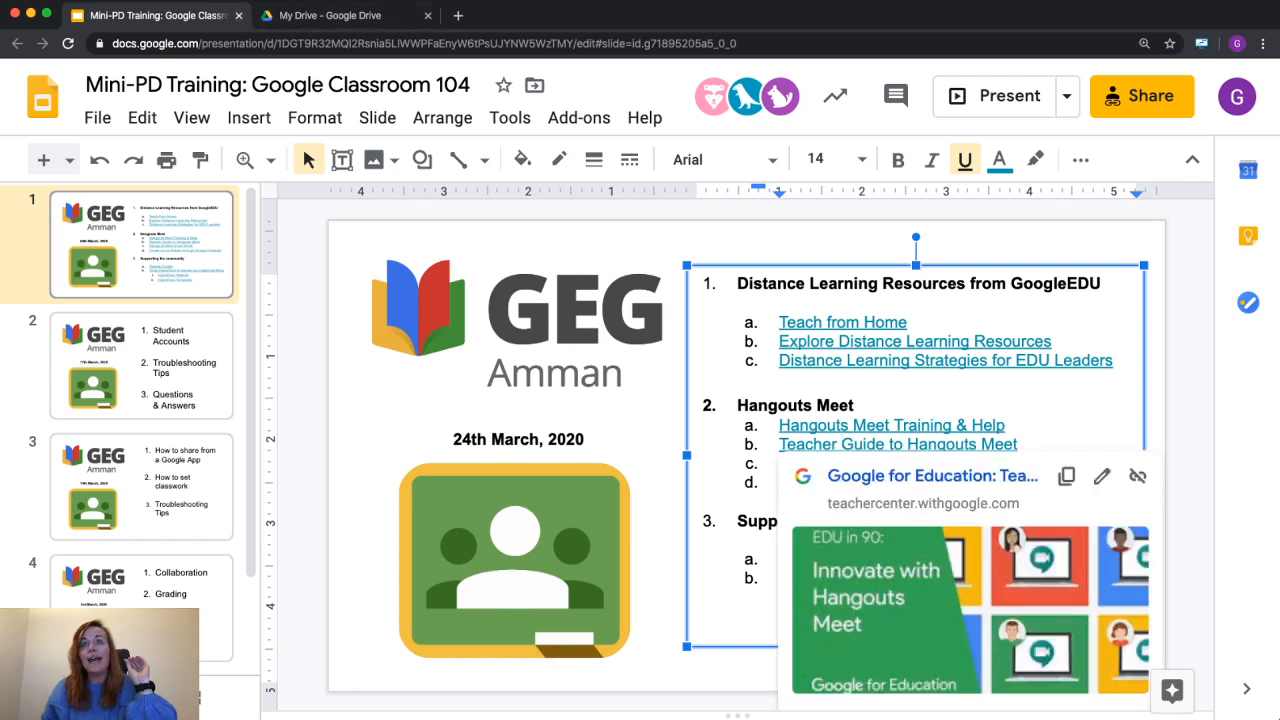
pyautogui.click(900, 477)
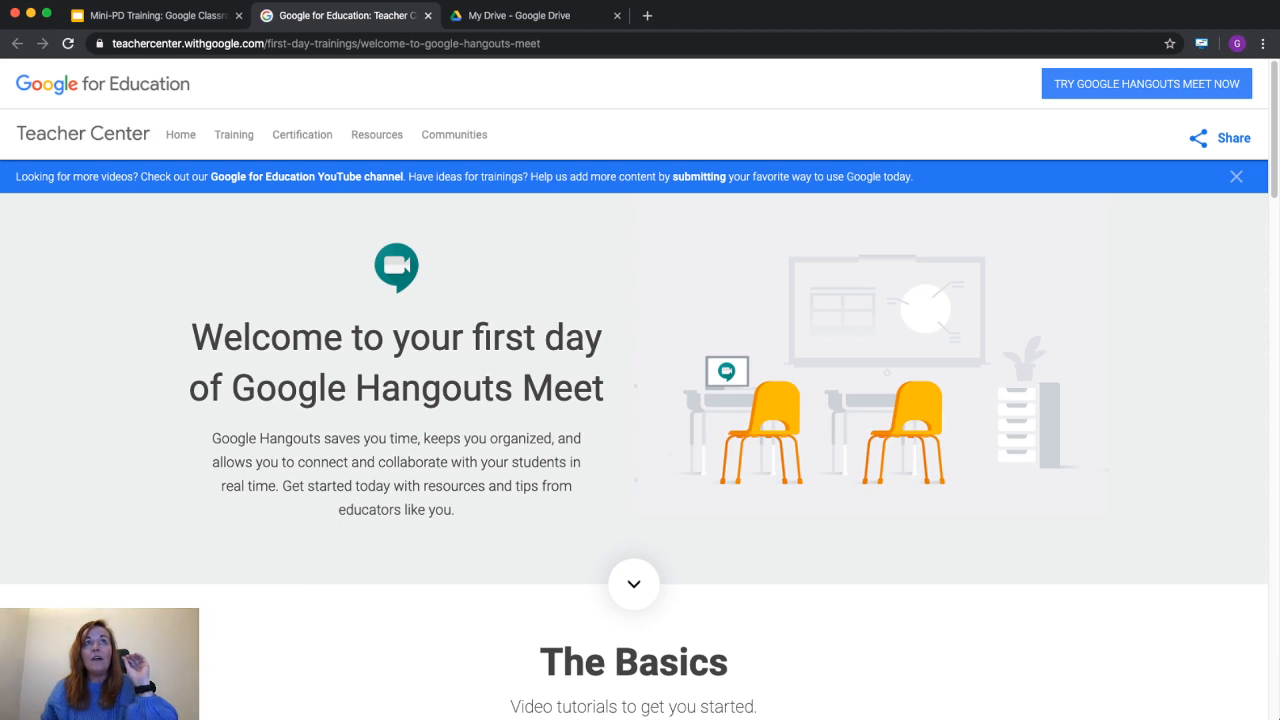
pyautogui.scroll(-5, 640, 416)
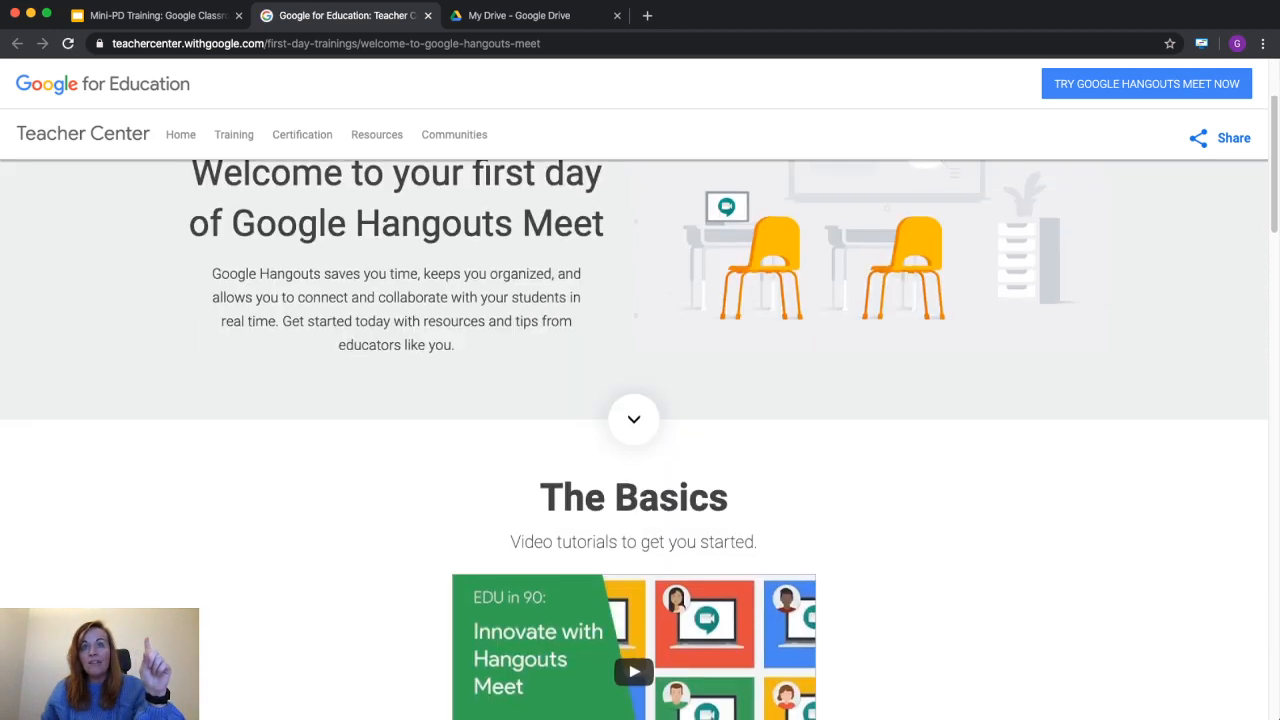
pyautogui.scroll(-8, 640, 440)
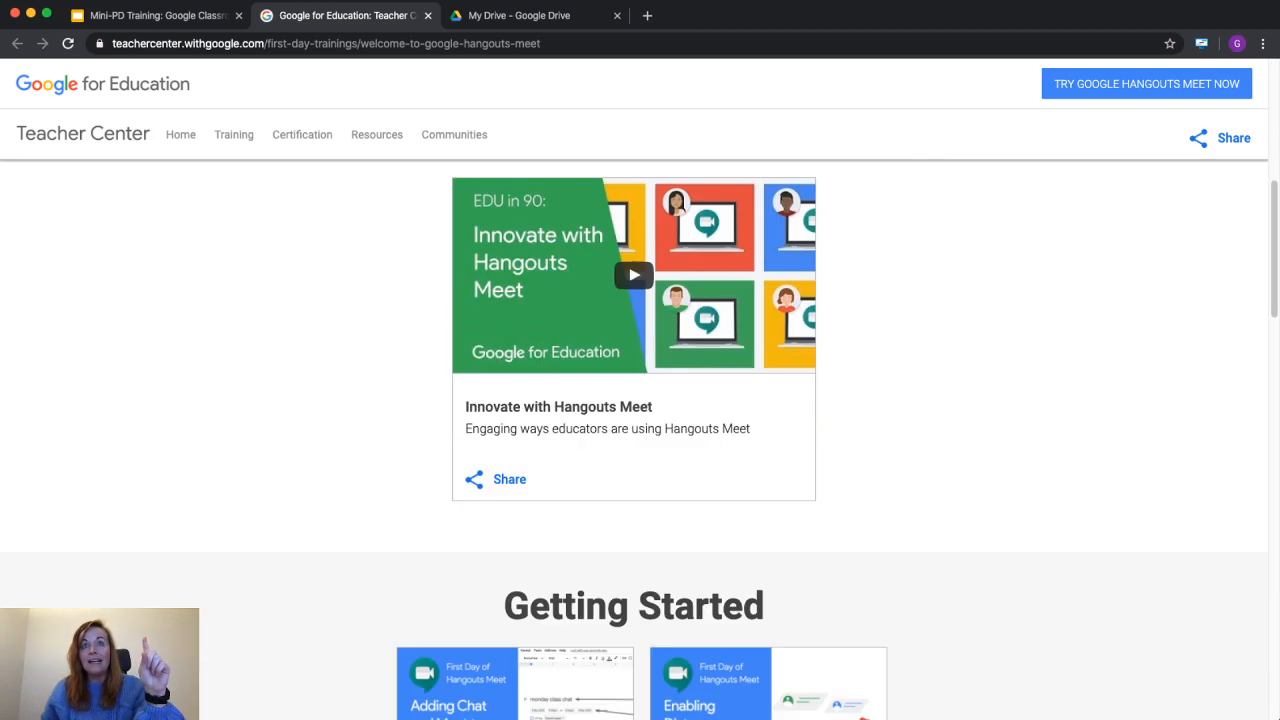
pyautogui.scroll(-2, 640, 440)
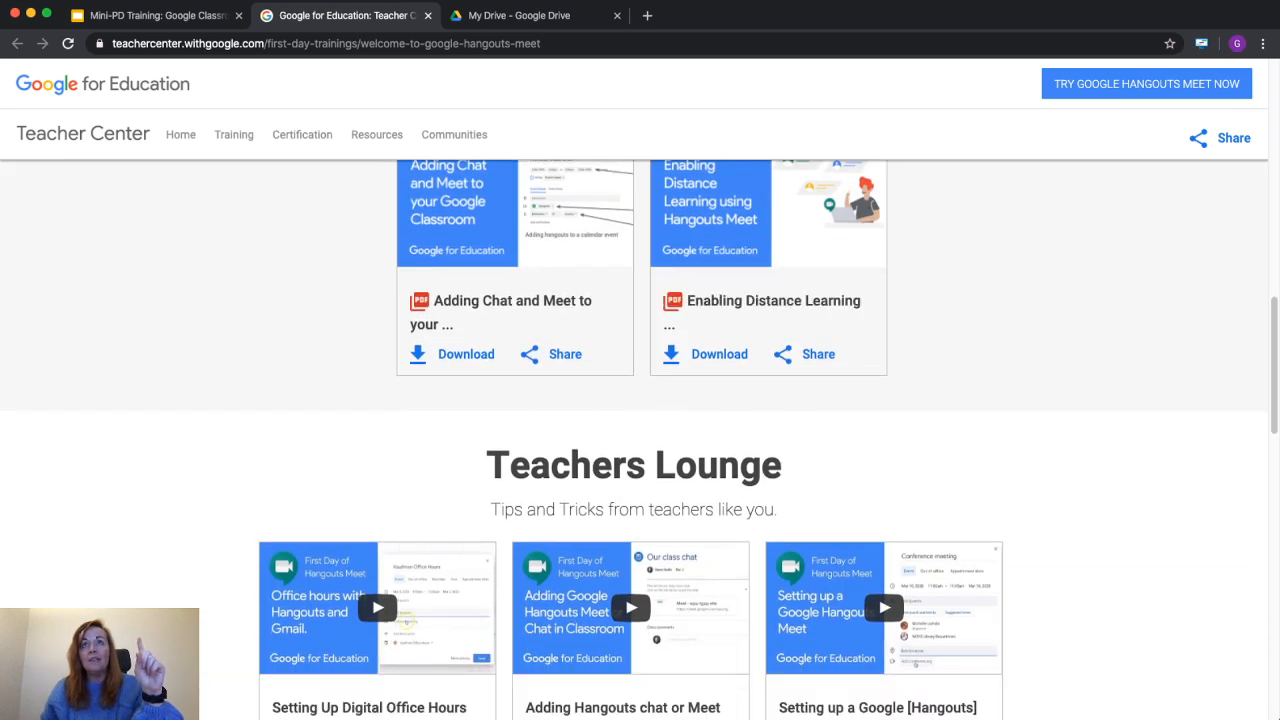
pyautogui.scroll(-4, 640, 440)
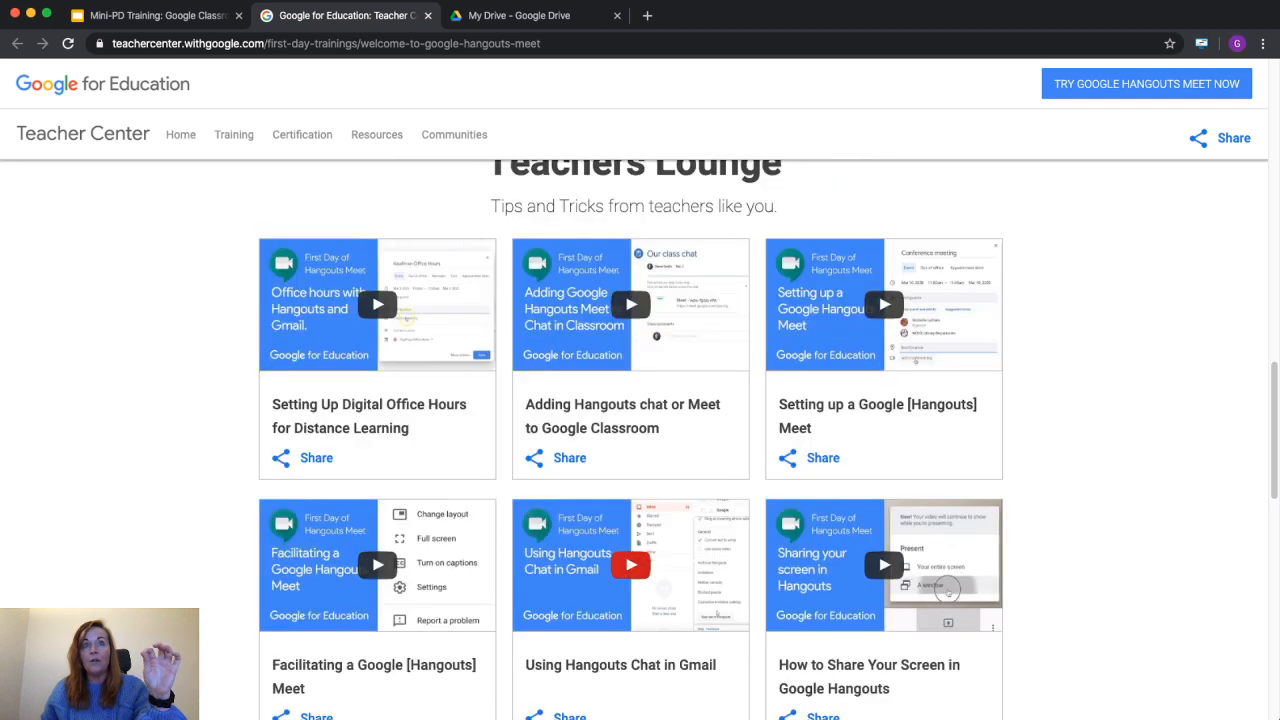
pyautogui.scroll(-1, 640, 440)
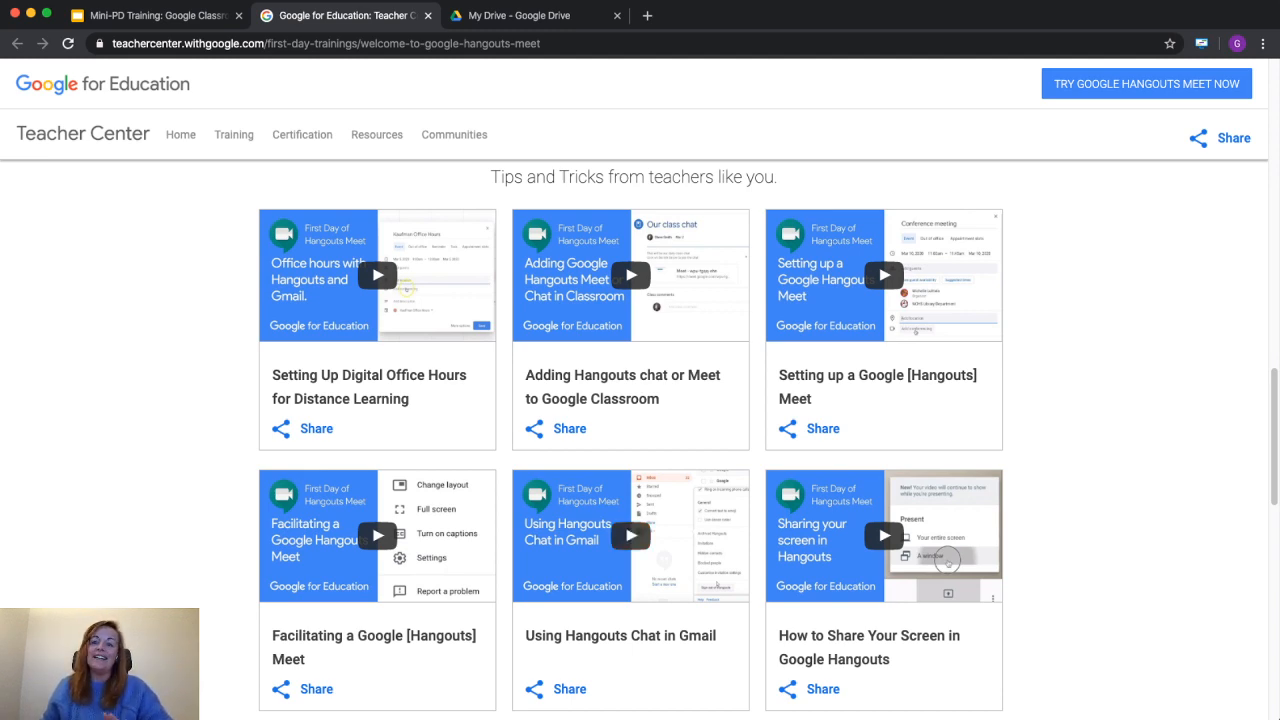
pyautogui.scroll(-3, 630, 535)
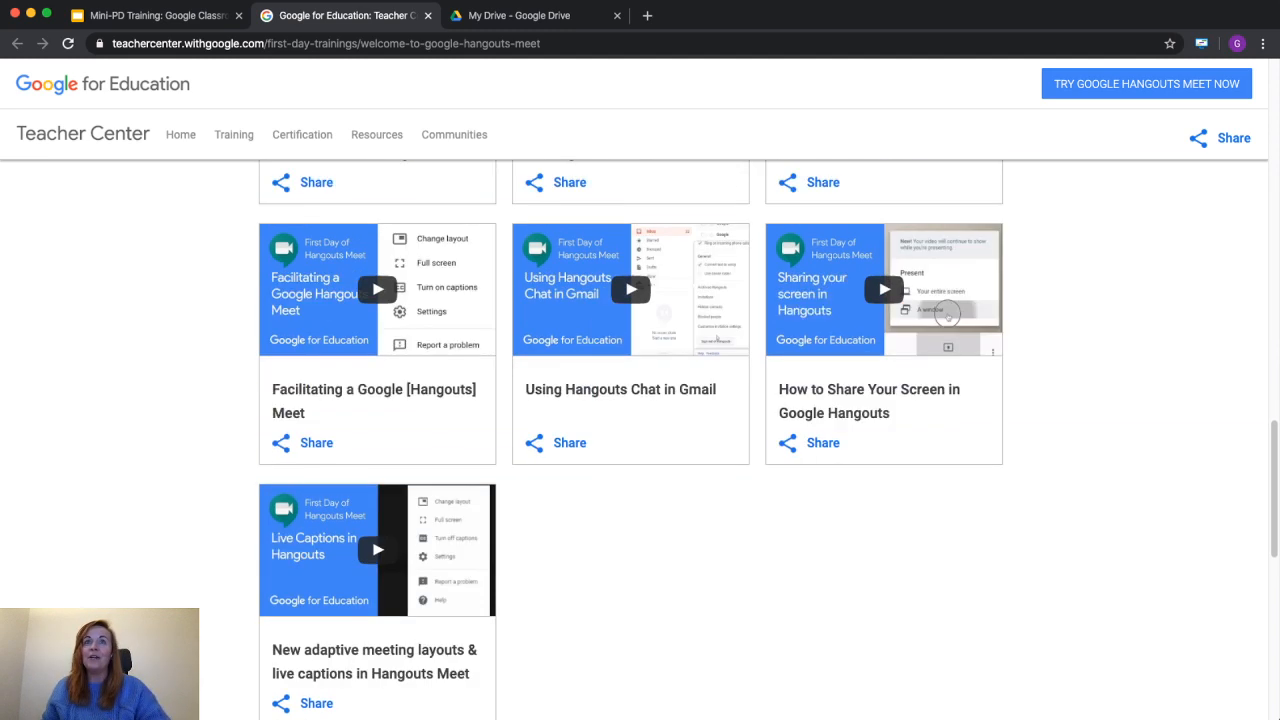
pyautogui.scroll(15, 640, 400)
pyautogui.click(428, 15)
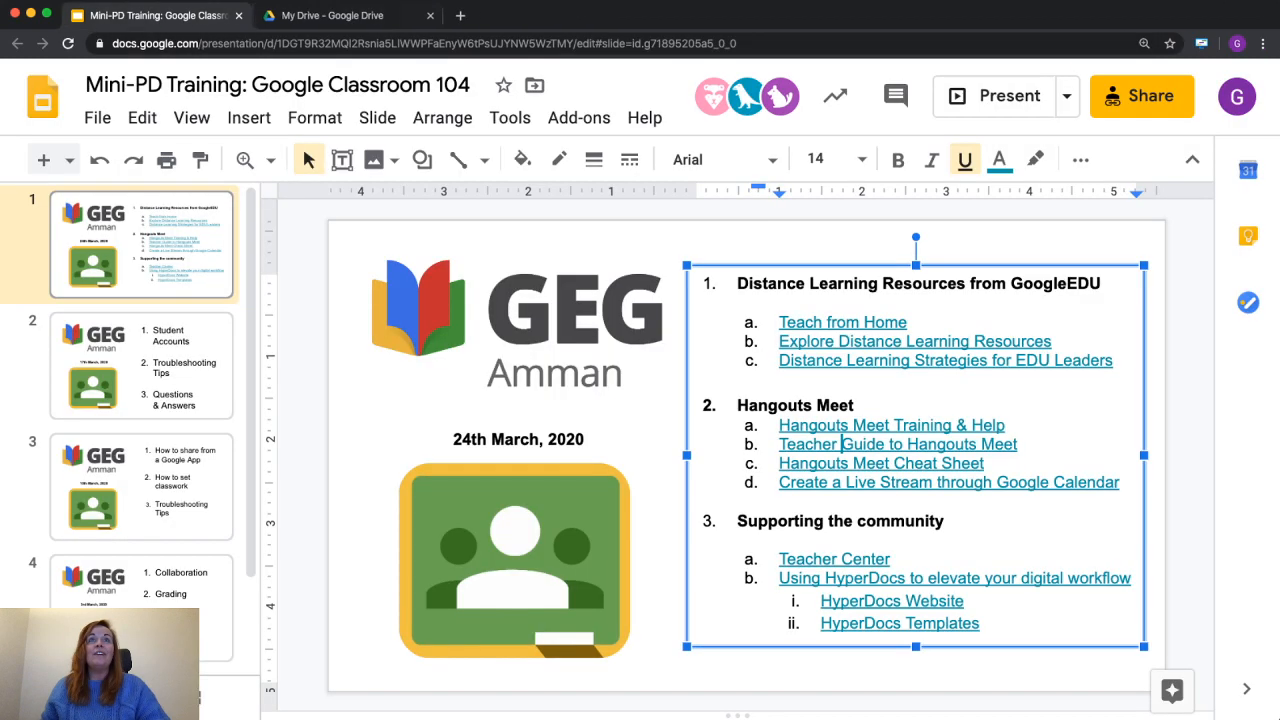
# Open the Hangouts Meet Cheat Sheet linked on the slide and look through its sections on scheduling, starting and joining video meetings
pyautogui.click(894, 463)
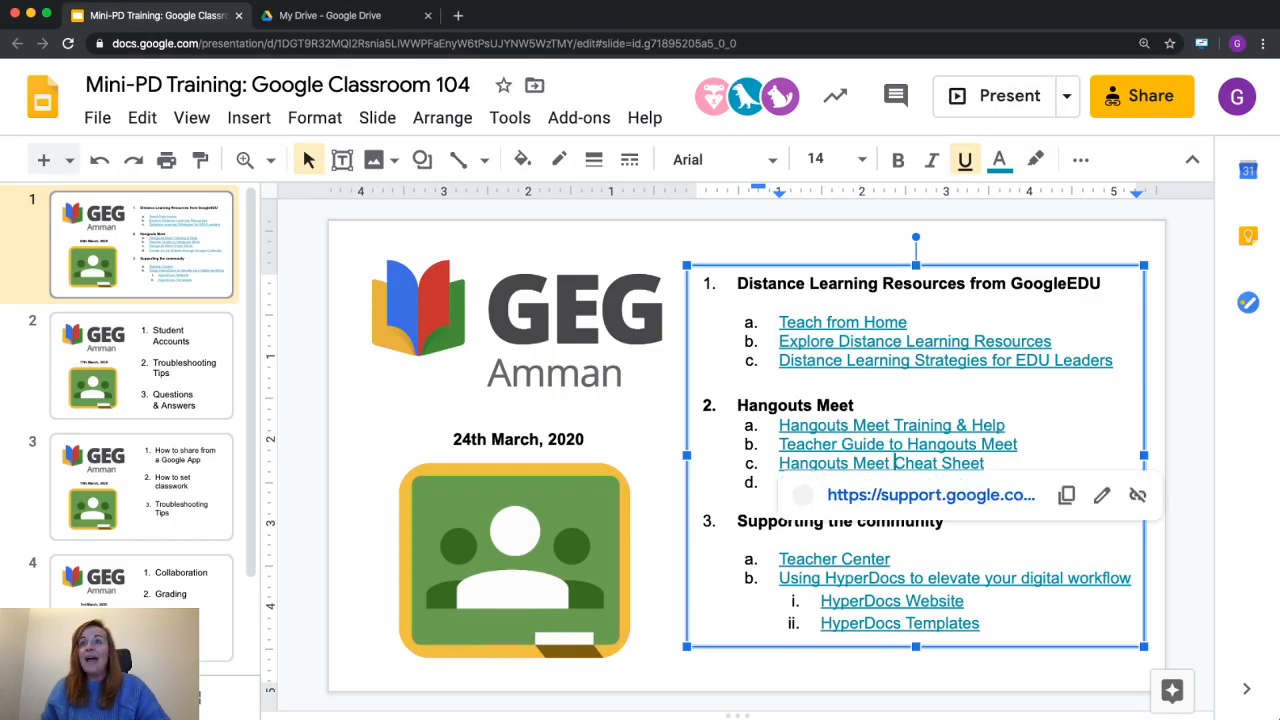
pyautogui.moveTo(930, 495)
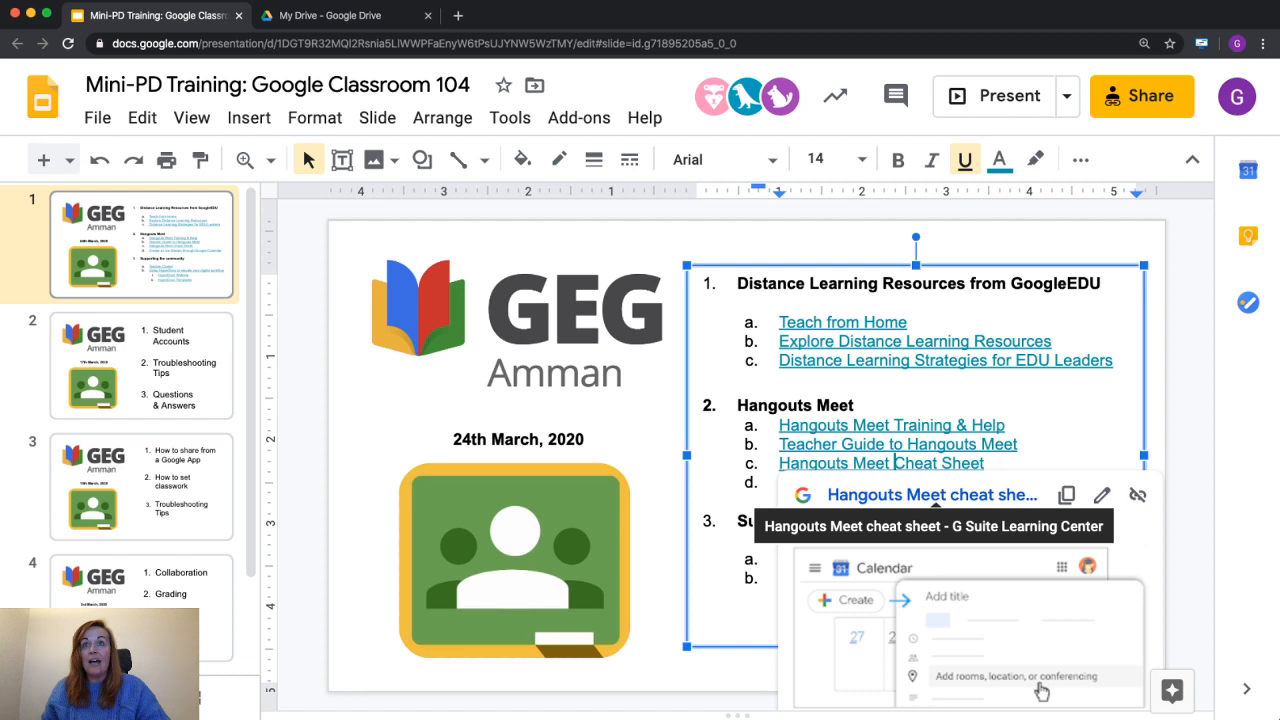
pyautogui.click(930, 495)
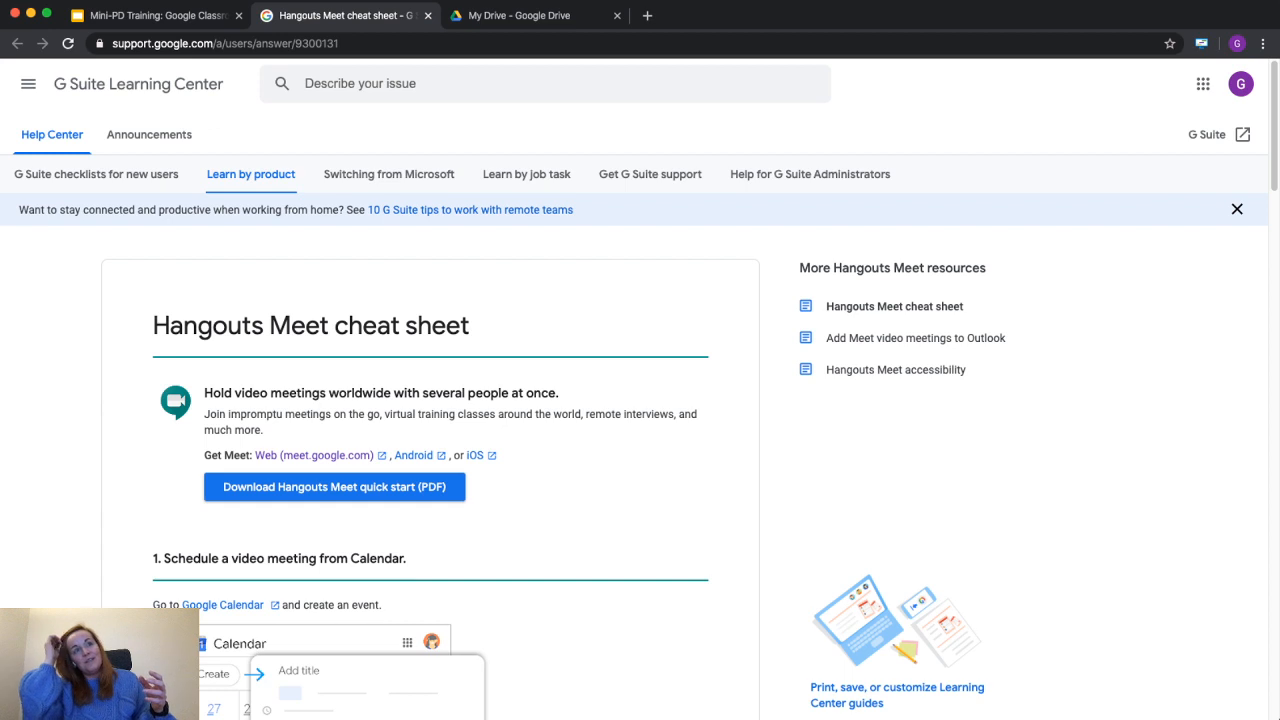
pyautogui.scroll(-3, 388, 505)
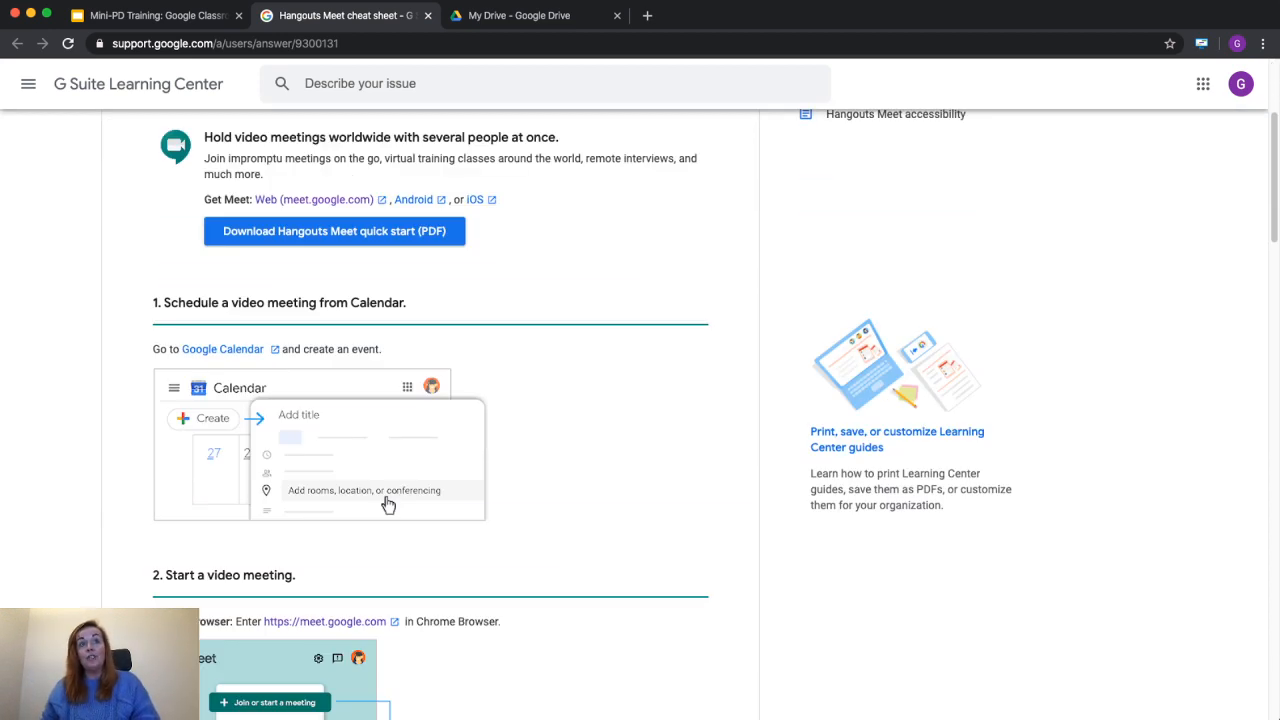
pyautogui.scroll(-3, 388, 505)
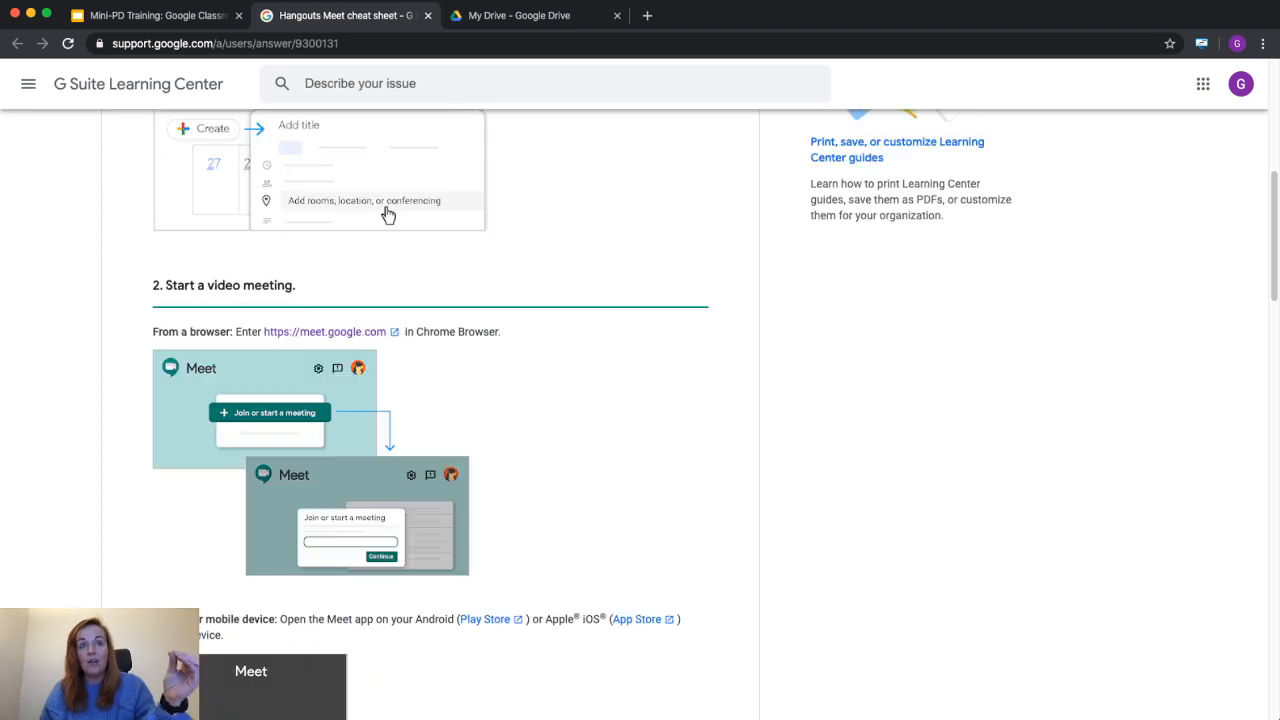
pyautogui.scroll(-7, 388, 215)
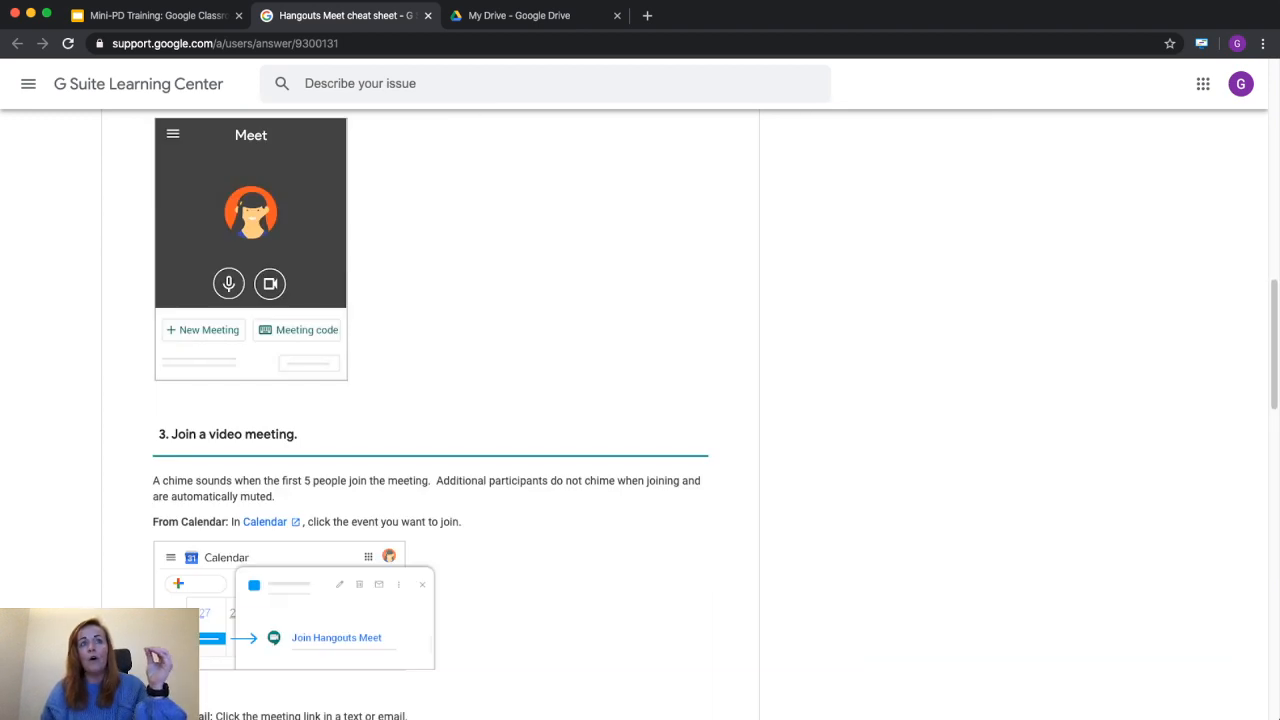
pyautogui.scroll(-5, 430, 415)
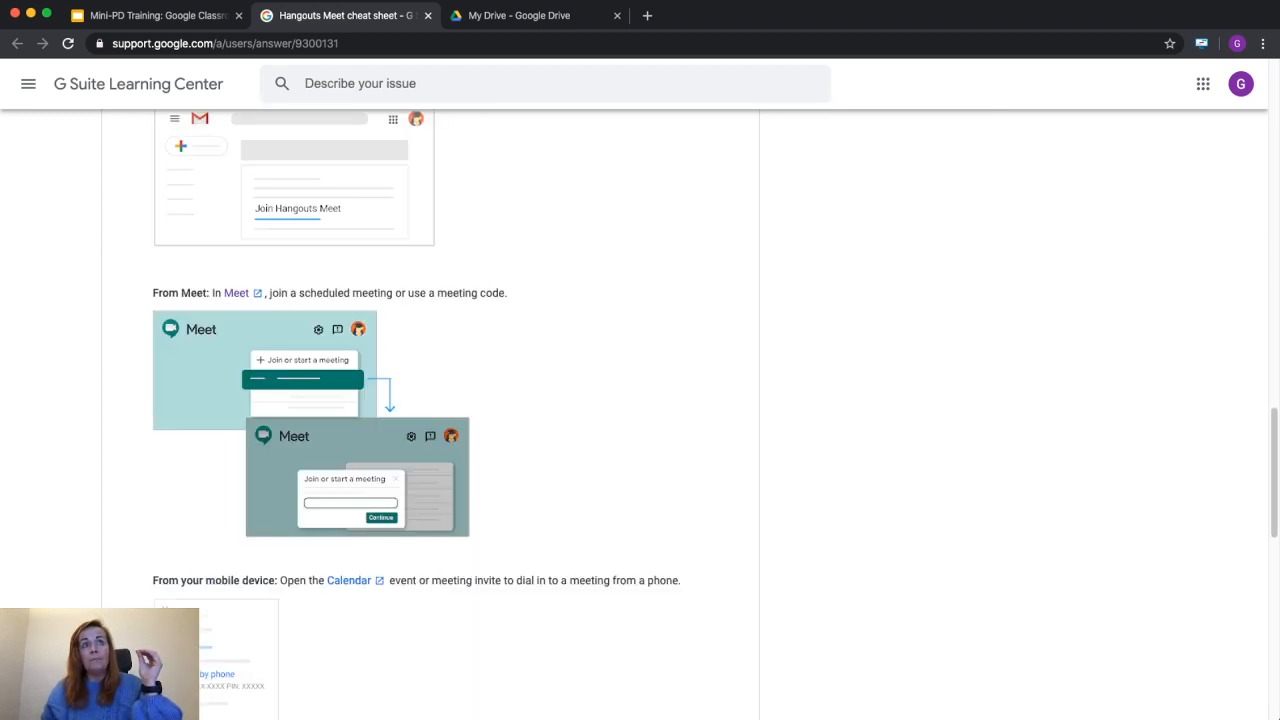
pyautogui.scroll(-4, 388, 556)
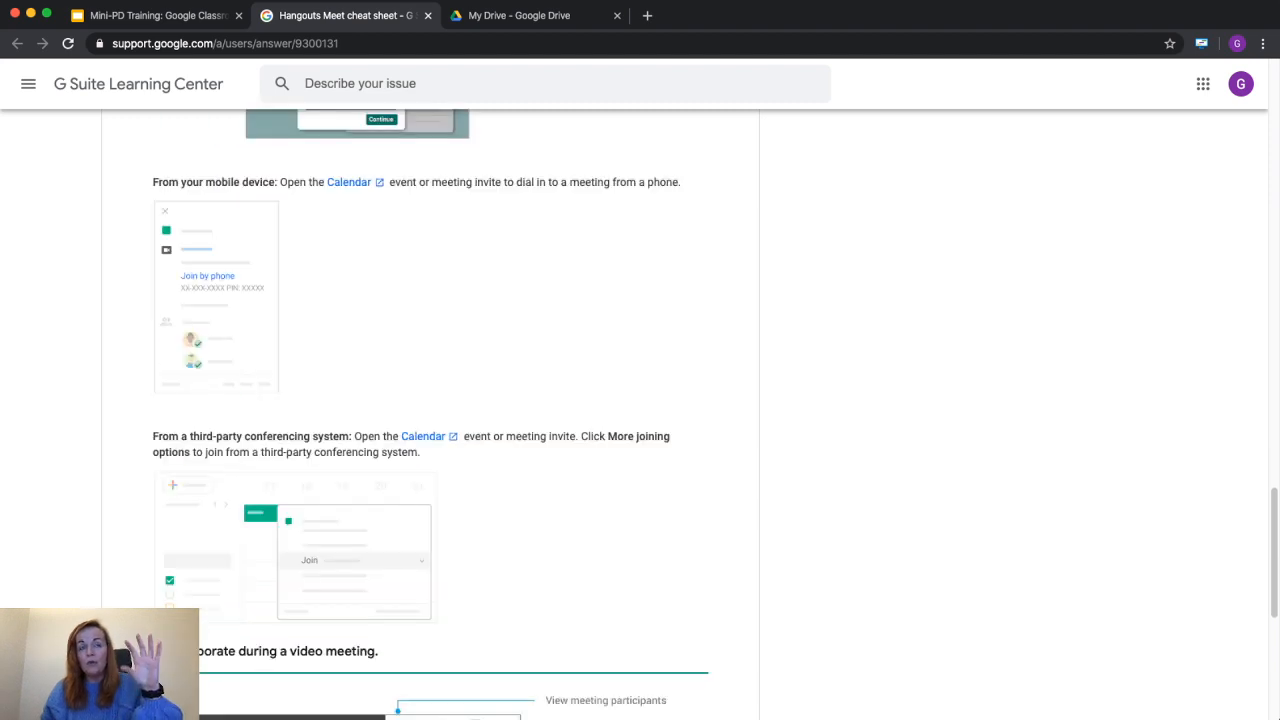
# Revisit the cheat sheet's opening sections on scheduling and starting a meeting, and close the page
pyautogui.scroll(17, 388, 556)
pyautogui.scroll(2, 388, 556)
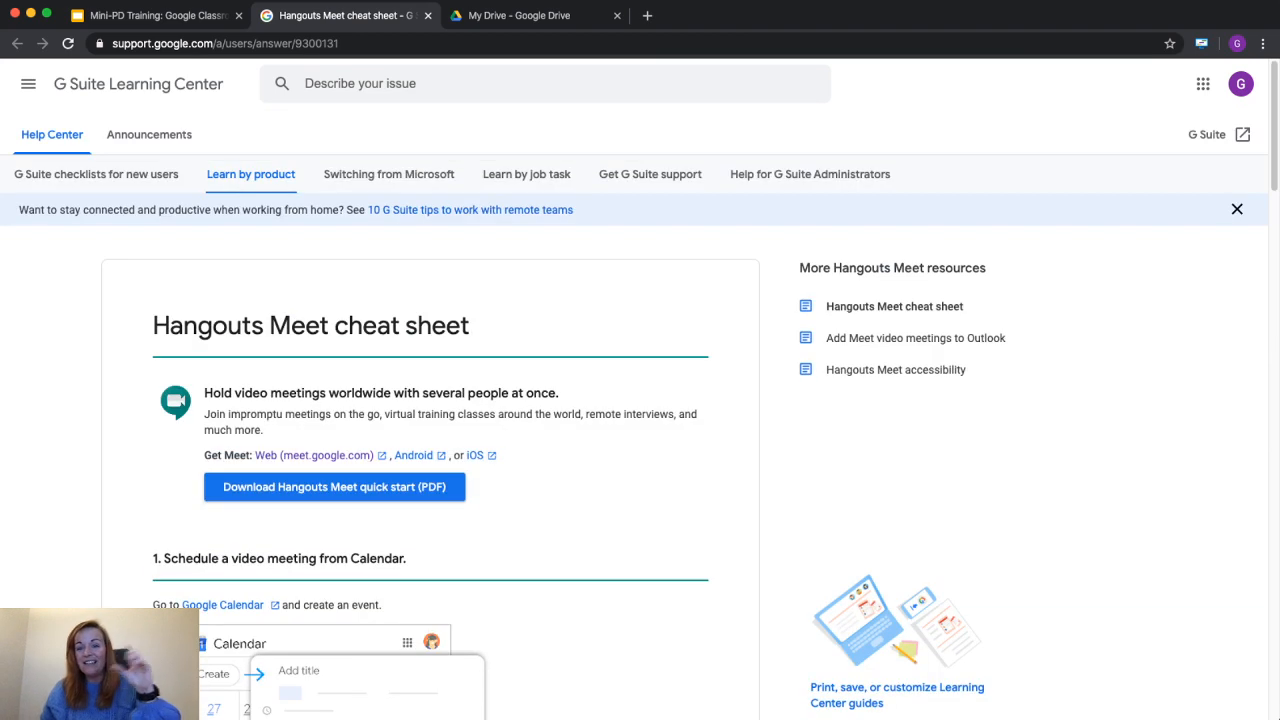
pyautogui.scroll(-3, 388, 490)
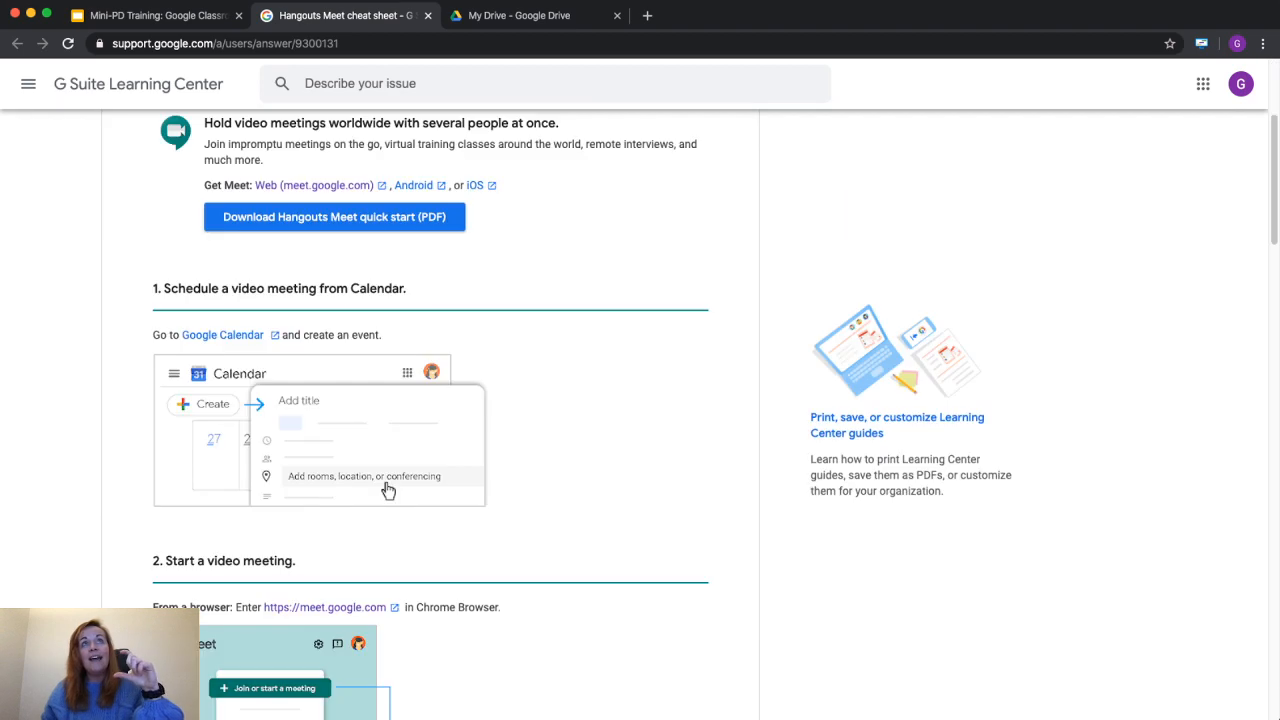
pyautogui.scroll(-3, 388, 490)
pyautogui.scroll(6, 386, 509)
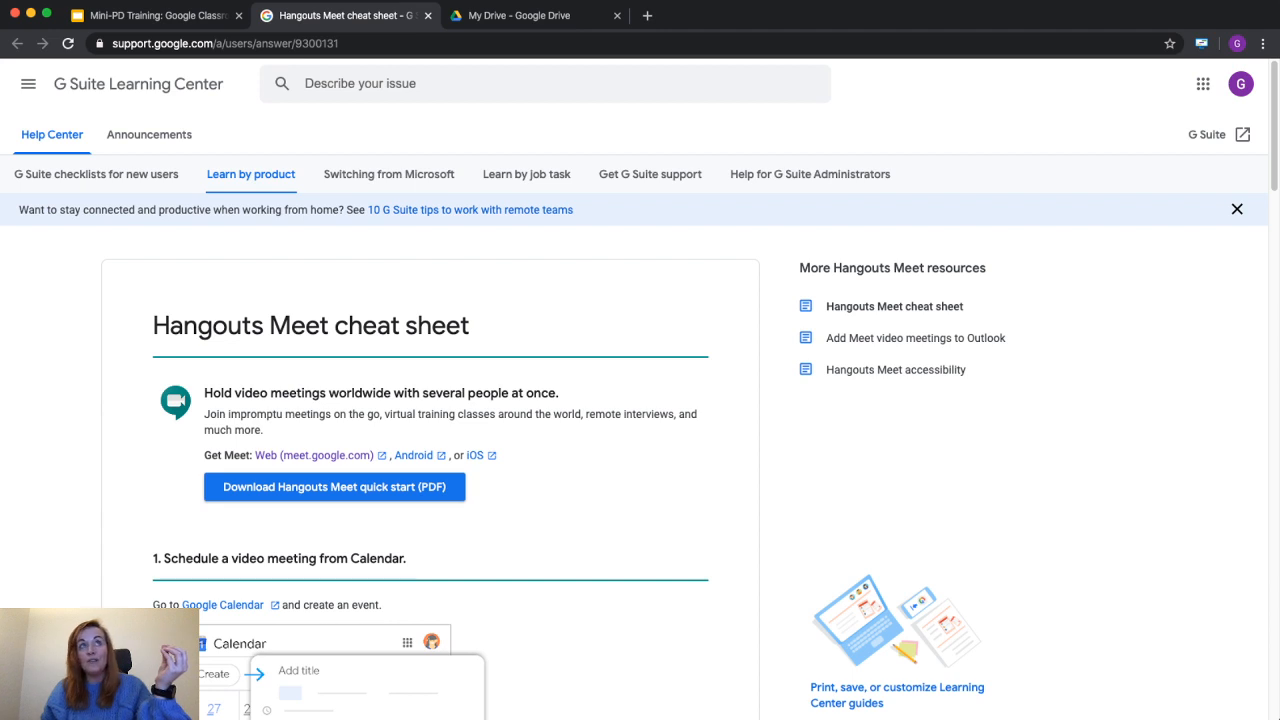
pyautogui.click(427, 15)
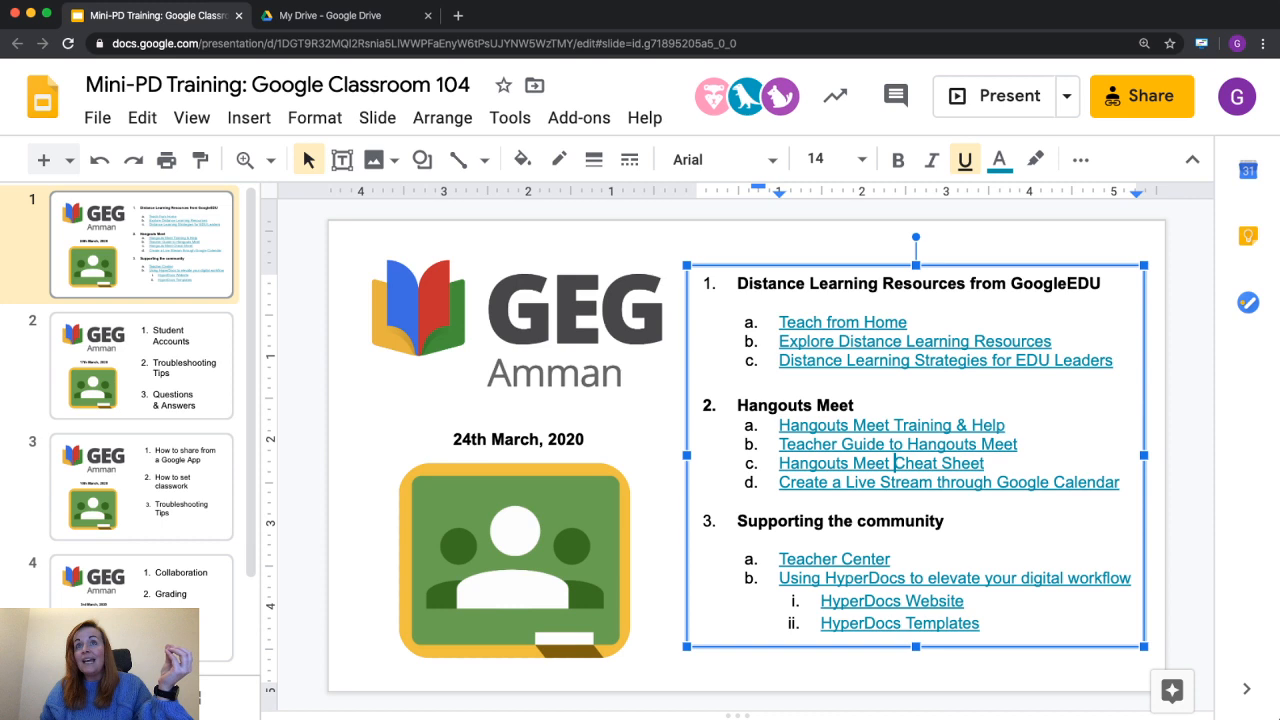
# Open the slide's Create a Live Stream through Google Calendar link and expand the all-day event instructions under Event options
pyautogui.click(828, 482)
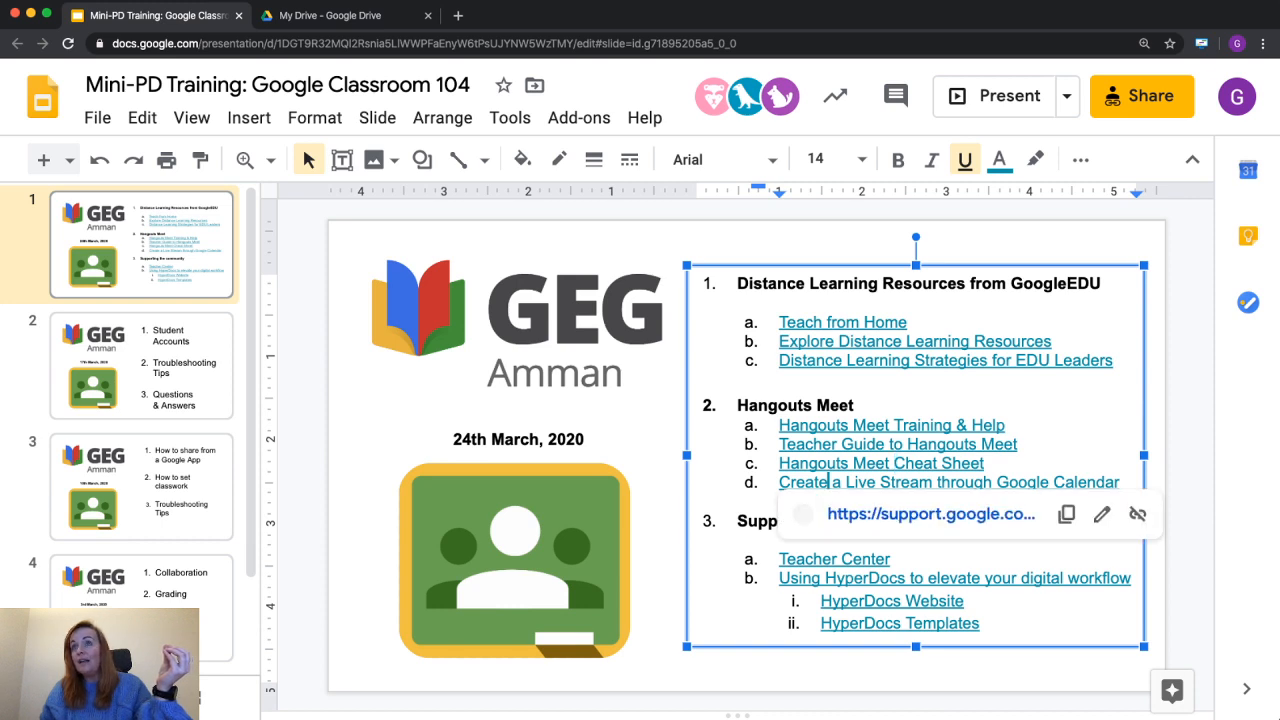
pyautogui.click(931, 514)
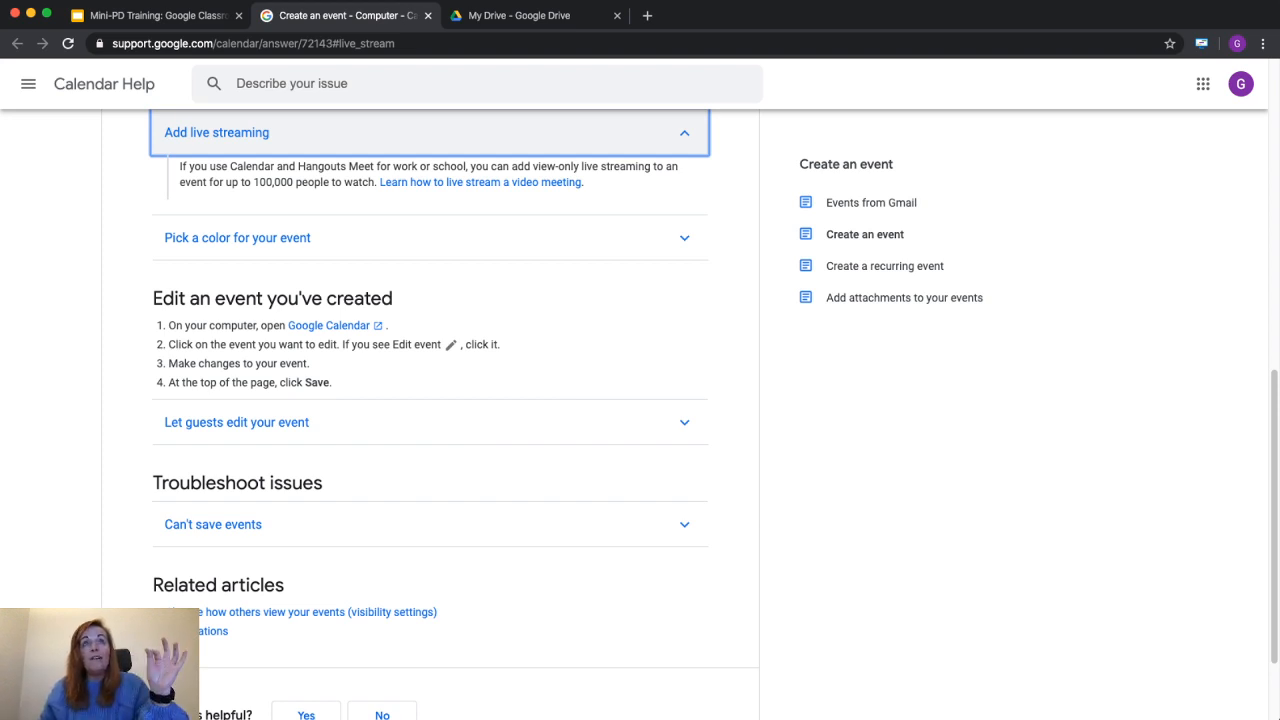
pyautogui.scroll(1, 430, 400)
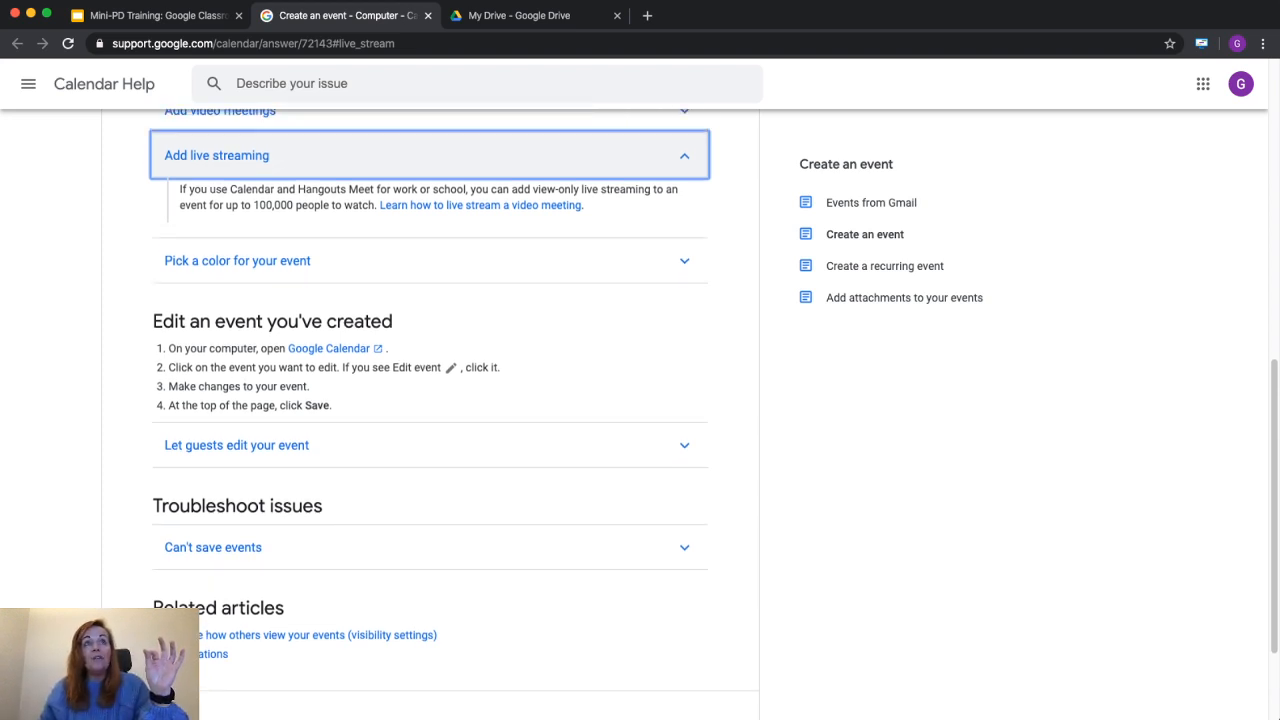
pyautogui.scroll(-5, 430, 400)
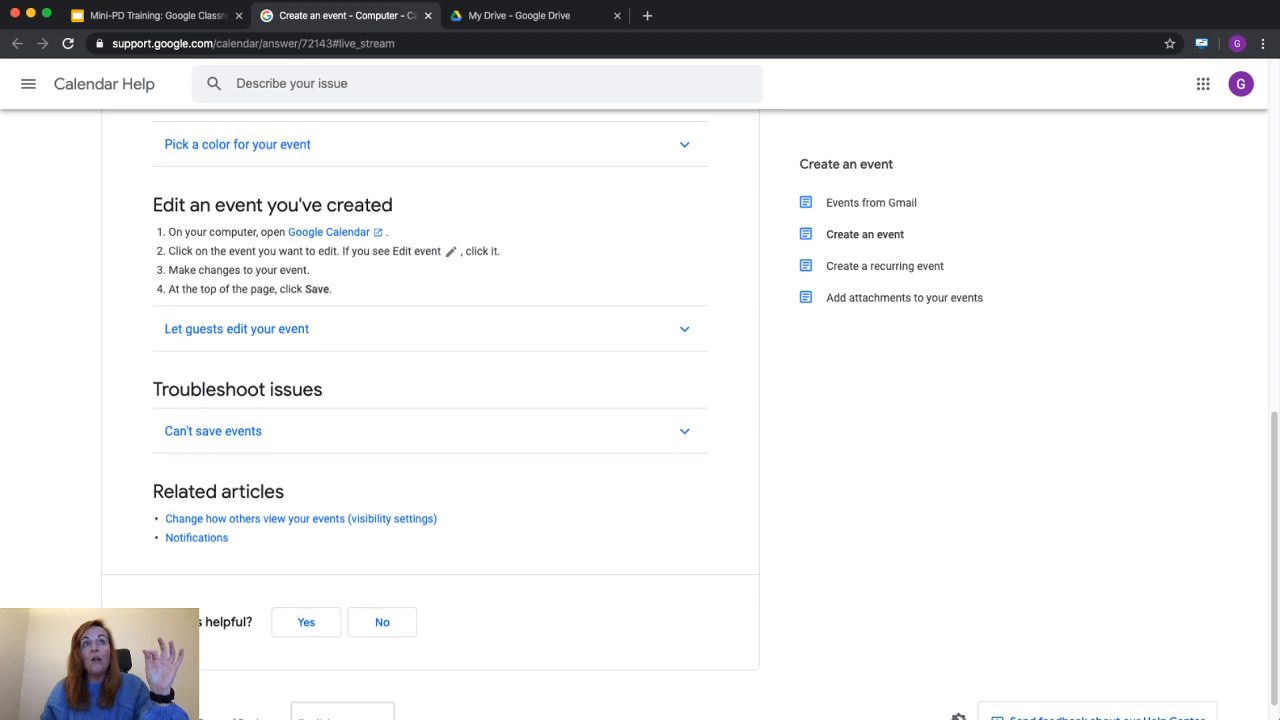
pyautogui.scroll(4, 430, 400)
pyautogui.scroll(3, 430, 400)
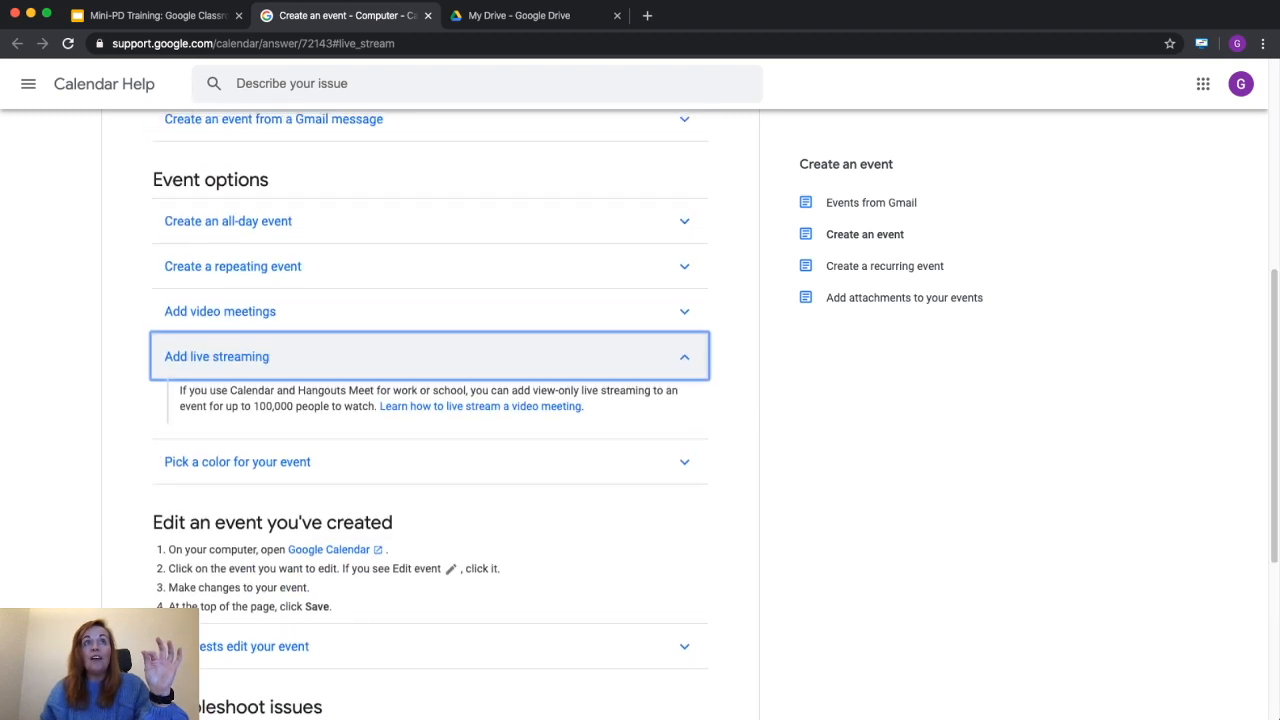
pyautogui.click(228, 221)
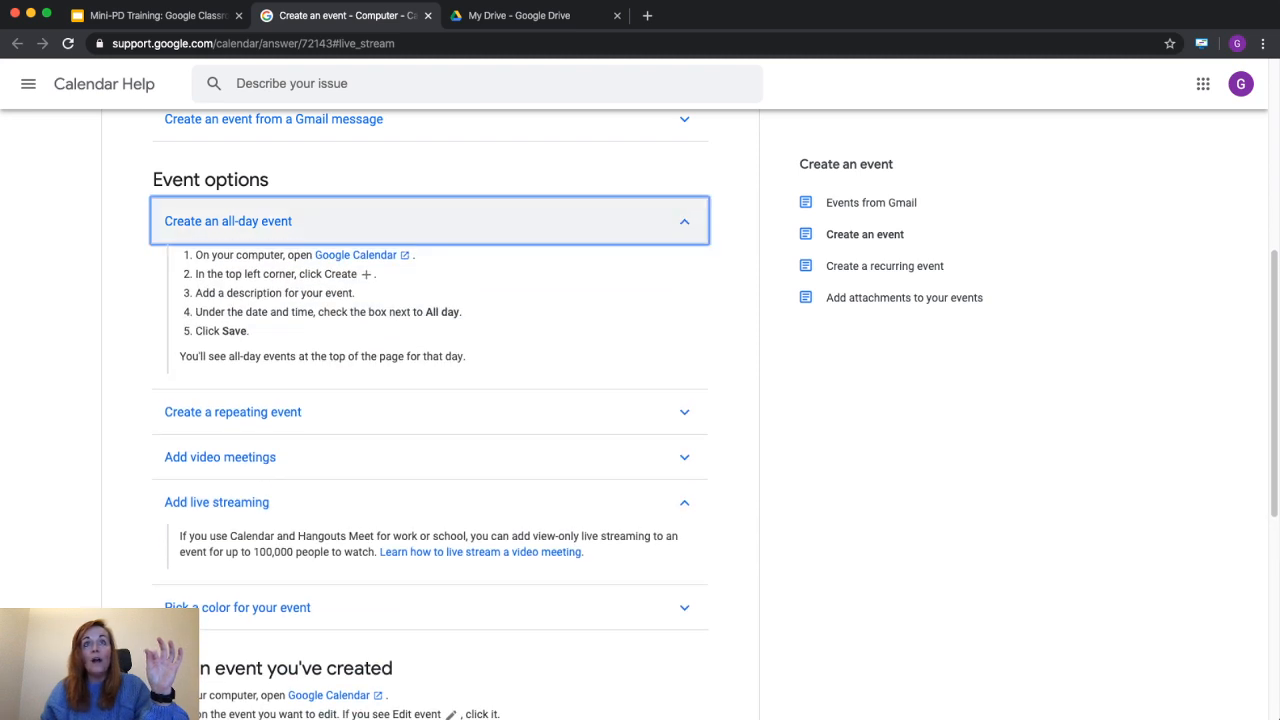
# Collapse the Add live streaming section under Event options on the Calendar Help page
pyautogui.click(216, 502)
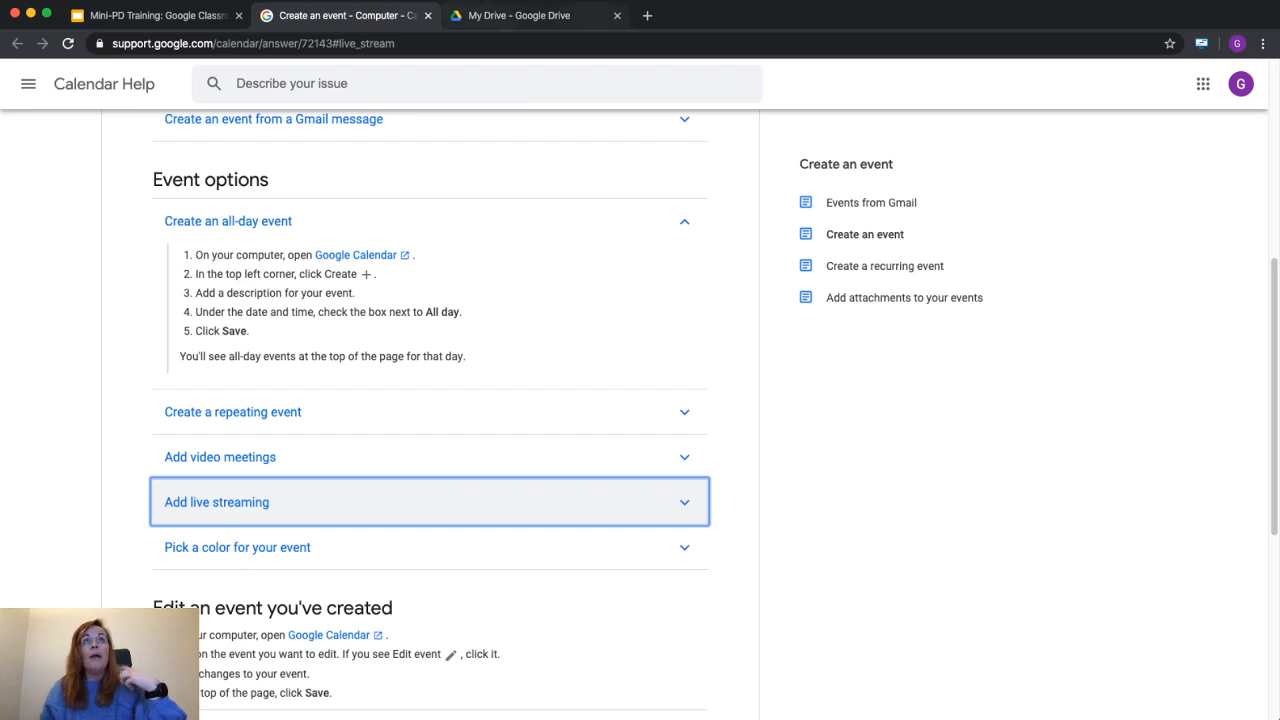
pyautogui.click(510, 15)
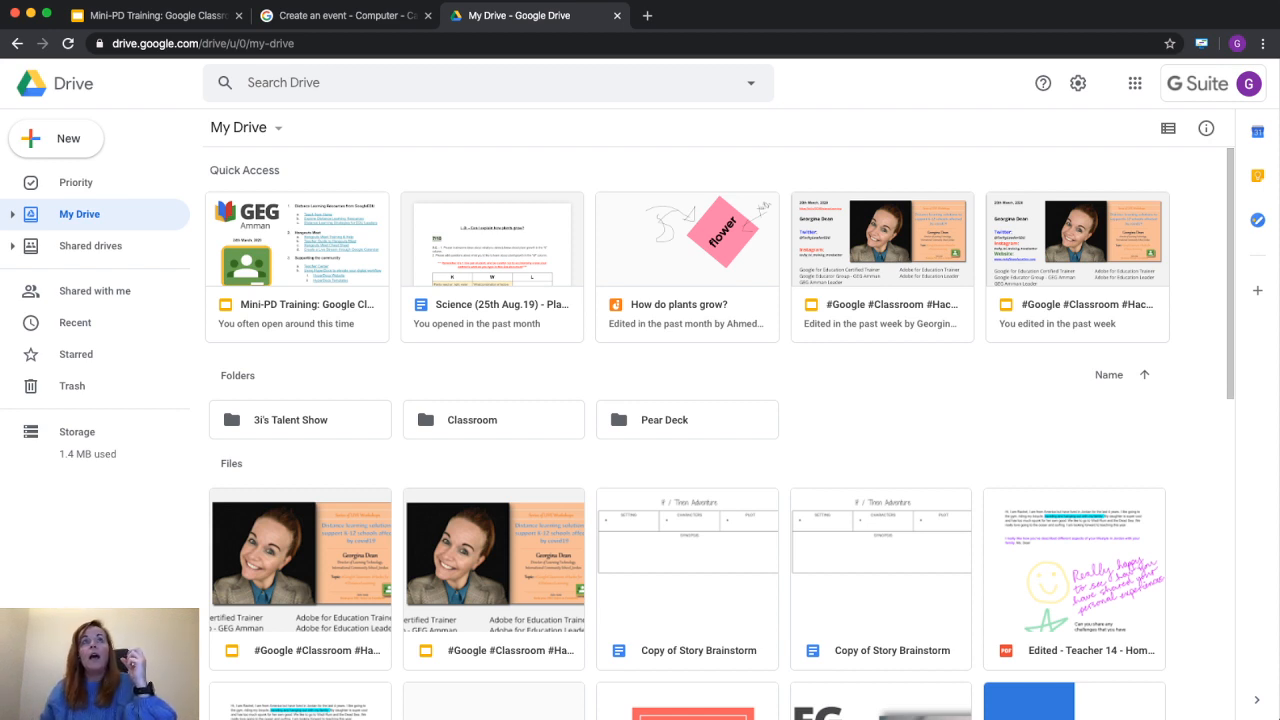
pyautogui.click(340, 15)
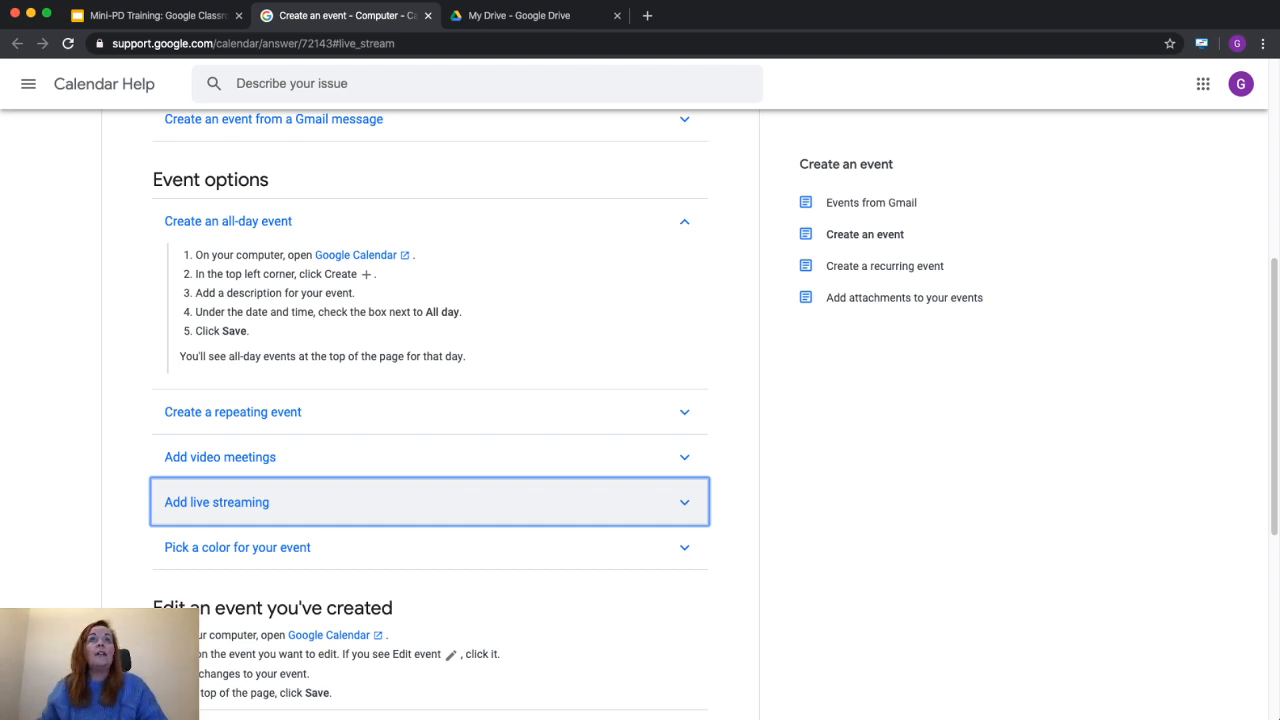
# Switch to Google Drive and open Google Classroom and Google Calendar from there, each in its own tab
pyautogui.hotkey('ctrl', 'Tab')
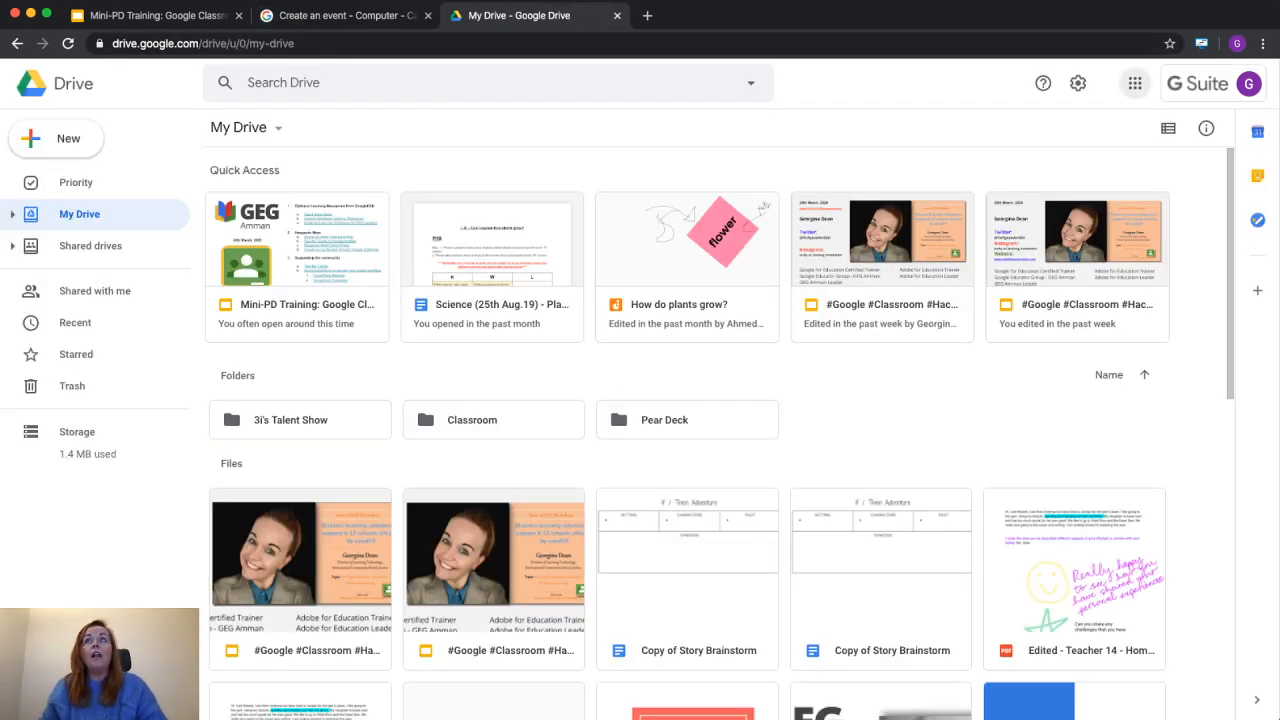
pyautogui.click(1135, 83)
pyautogui.click(1062, 240)
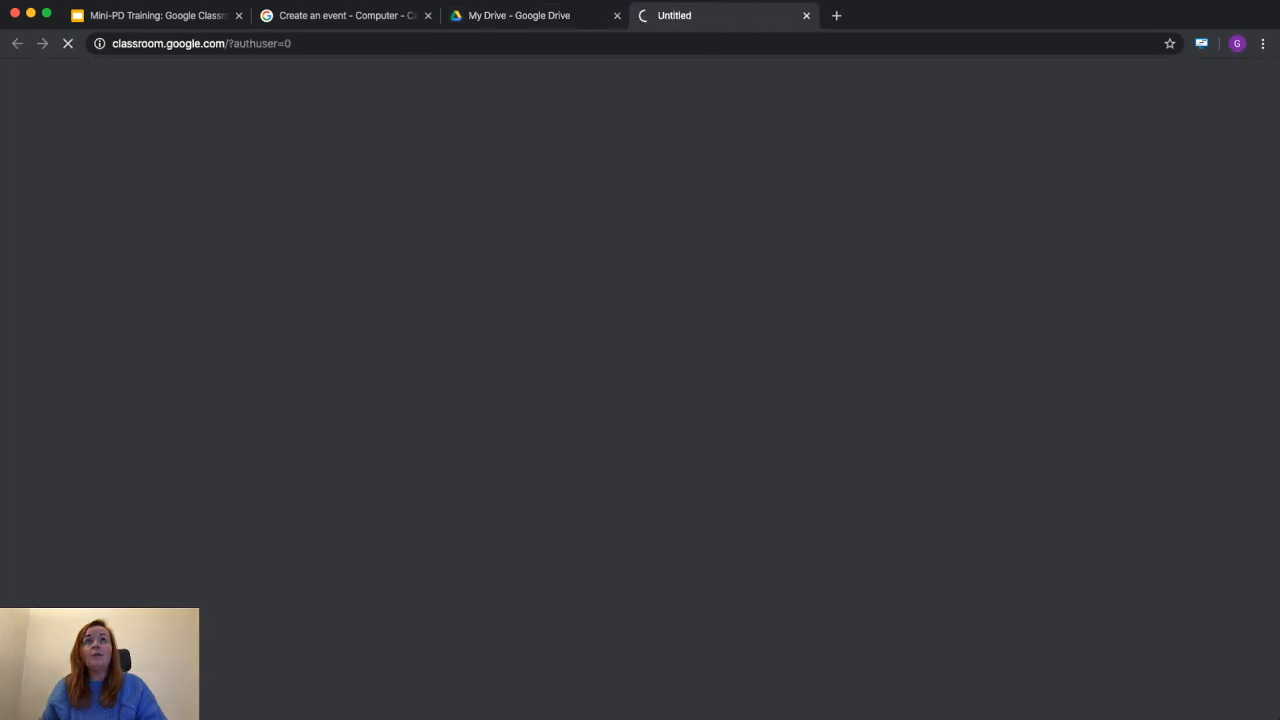
pyautogui.hotkey('ctrl', 'shift', 'Tab')
pyautogui.click(1135, 83)
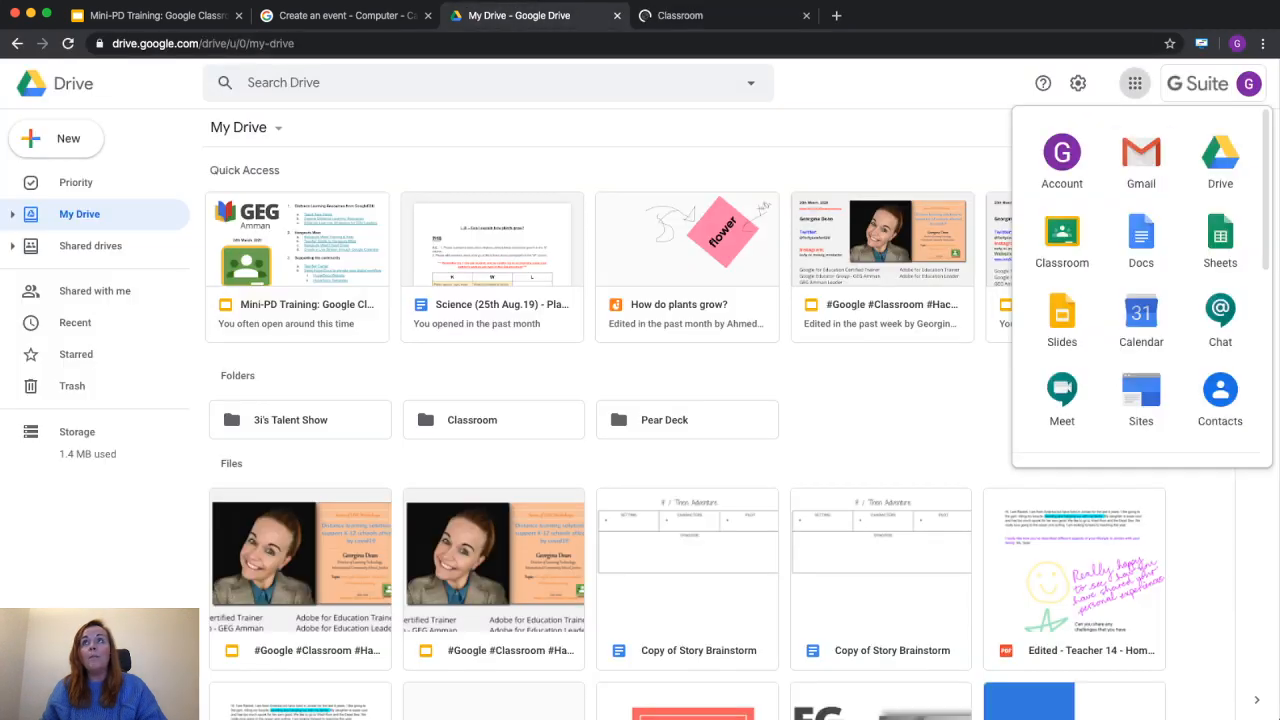
pyautogui.click(1140, 423)
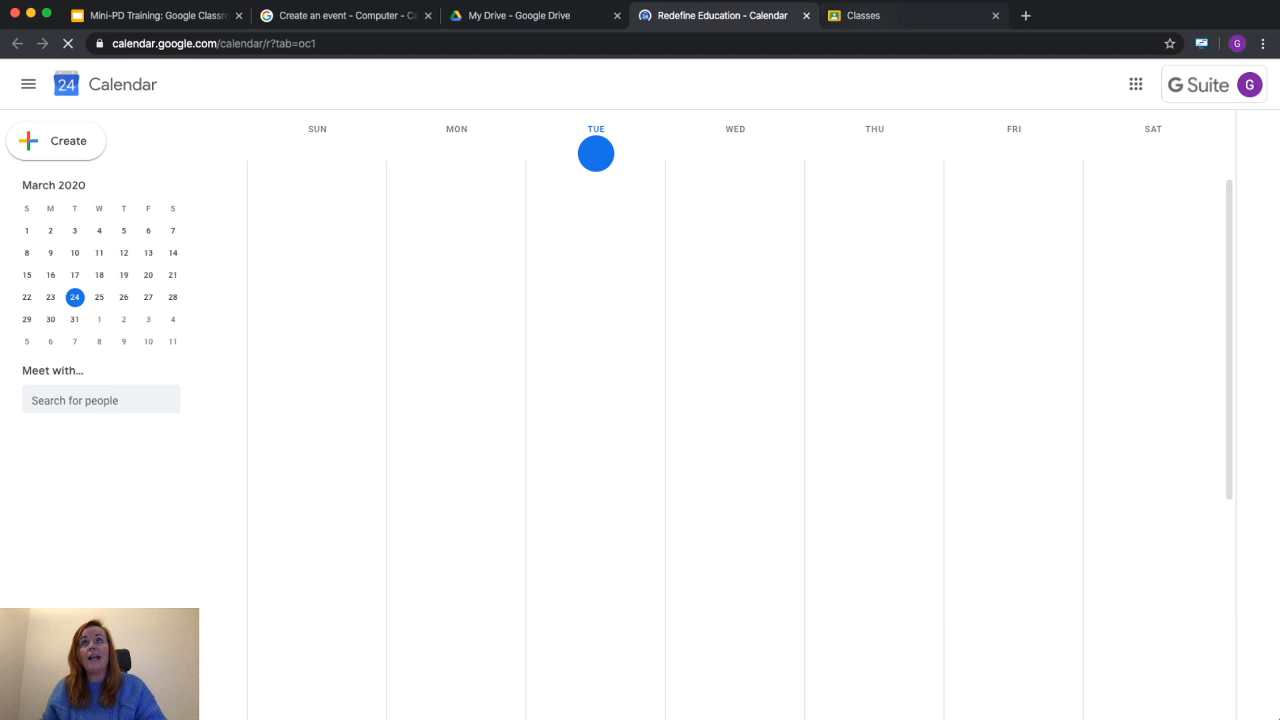
# In Google Classroom, open the GEG Amman class and start a new assignment in its classwork
pyautogui.hotkey('ctrl', 'Tab')
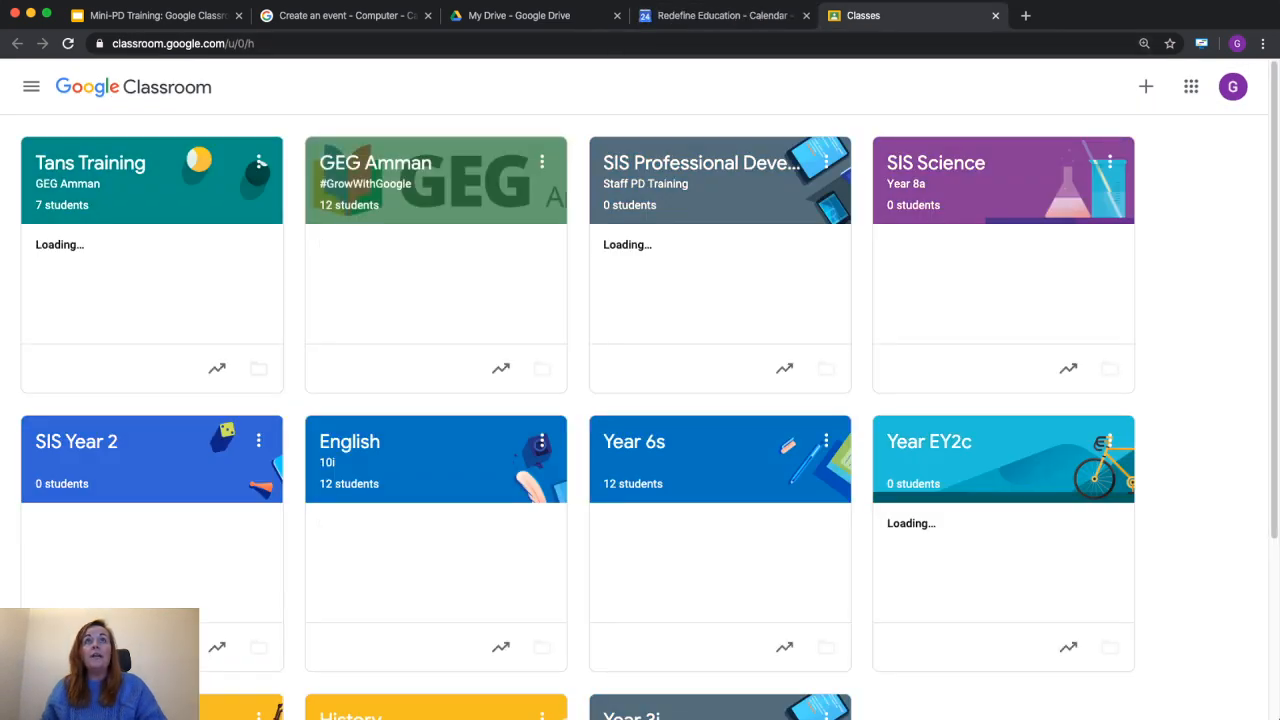
pyautogui.click(375, 163)
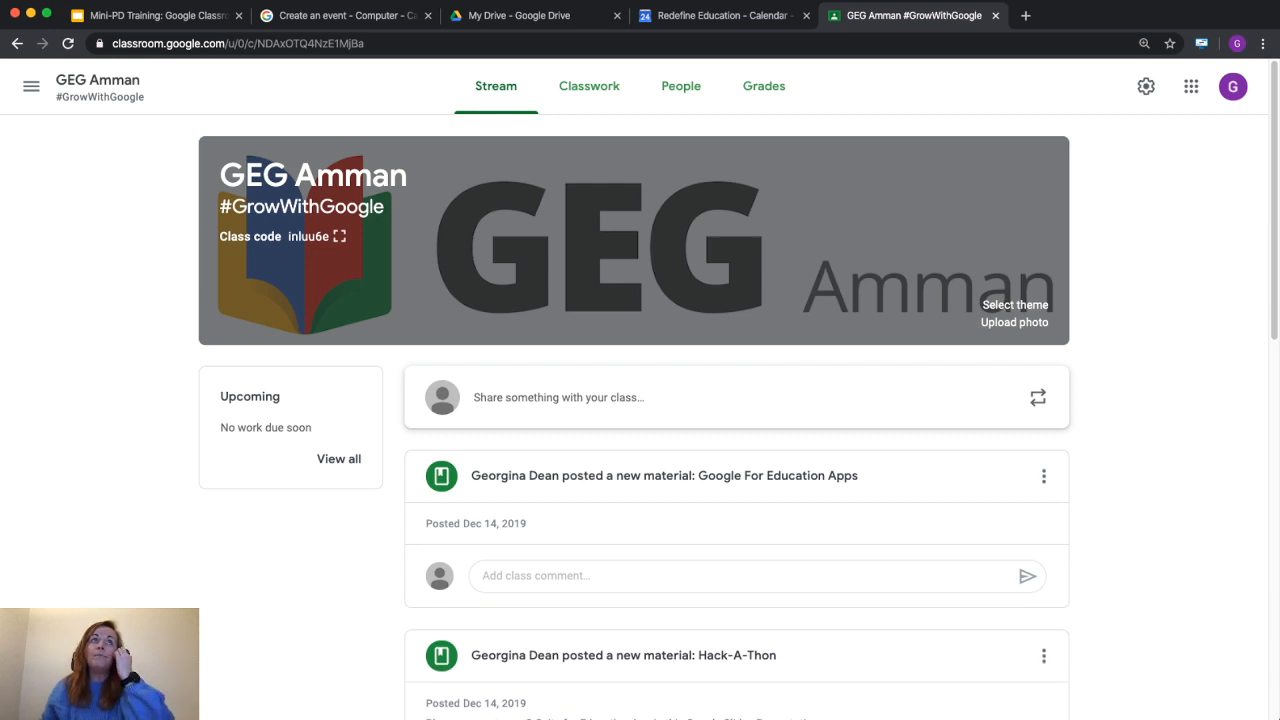
pyautogui.click(31, 86)
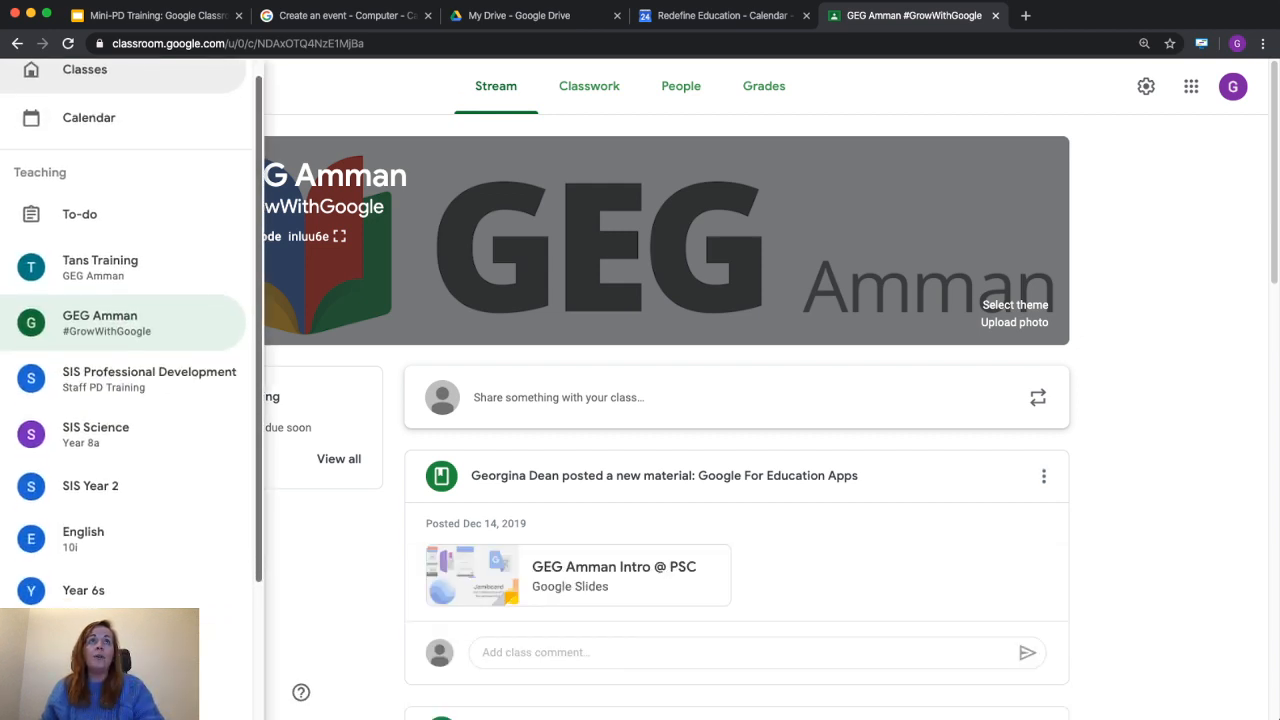
pyautogui.press('Escape')
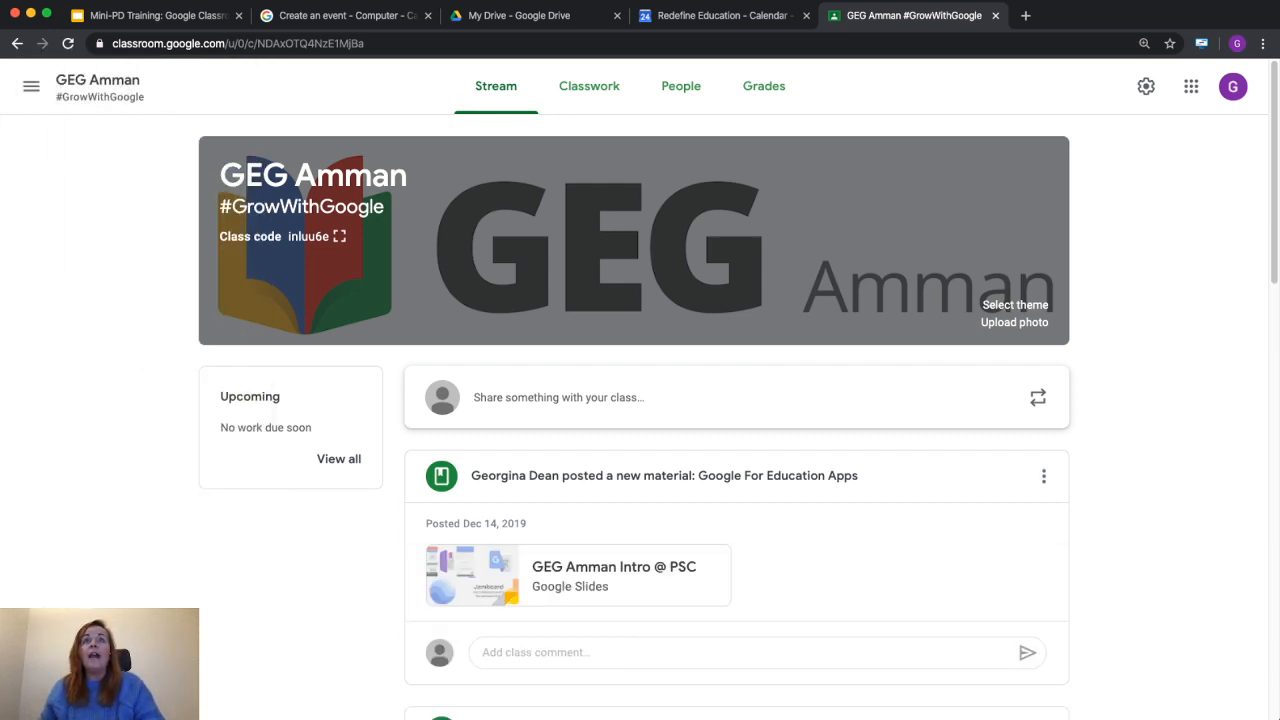
pyautogui.click(589, 86)
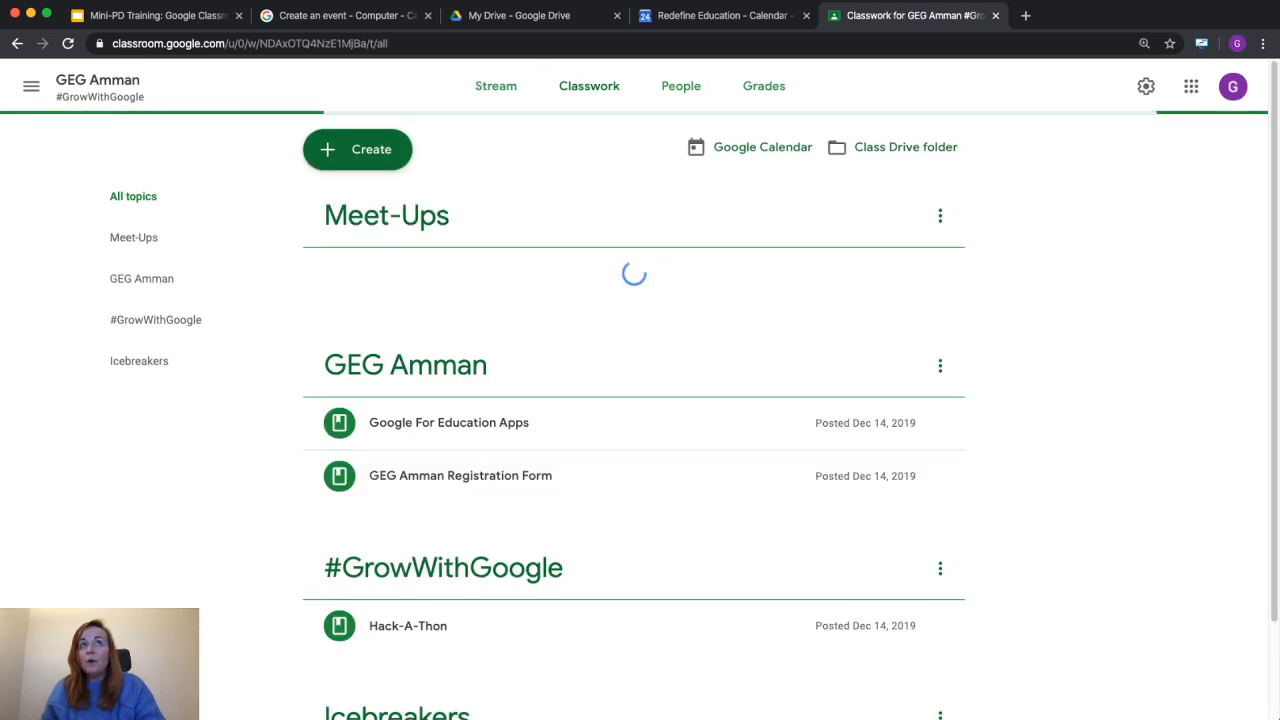
pyautogui.click(357, 149)
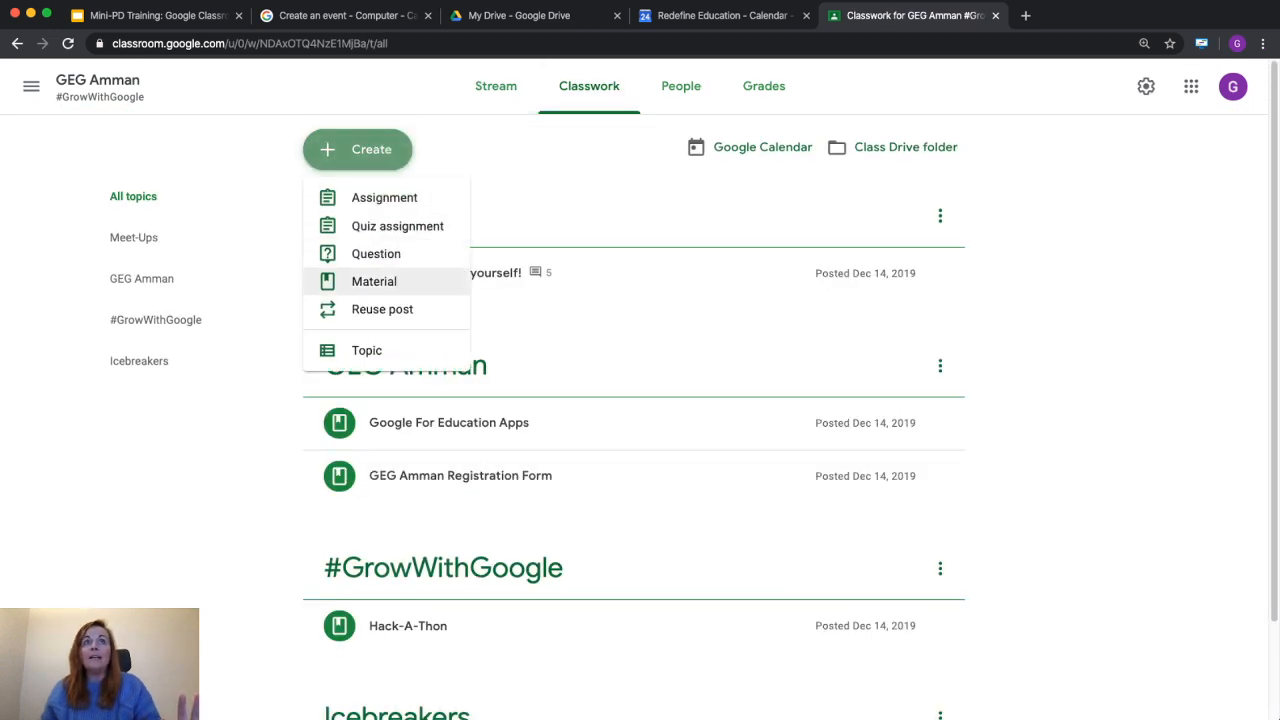
pyautogui.click(384, 197)
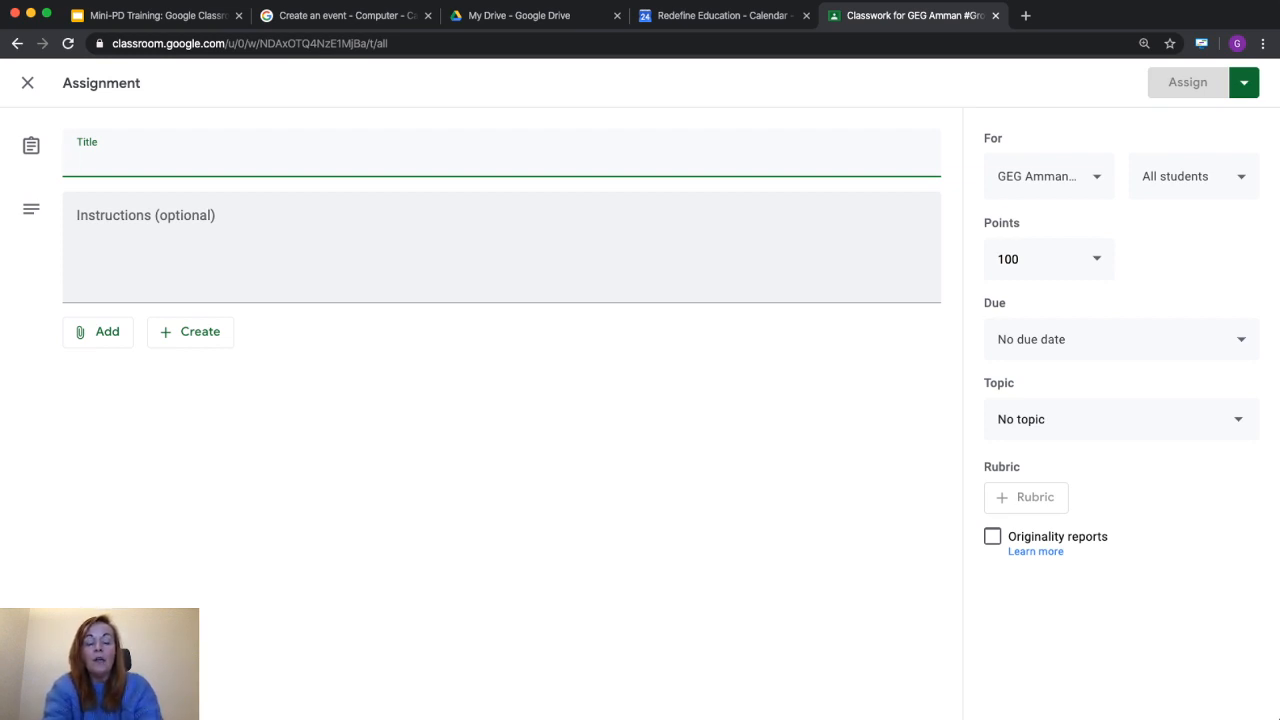
pyautogui.write('Sciecn')
pyautogui.press('BackSpace')
pyautogui.press('BackSpace')
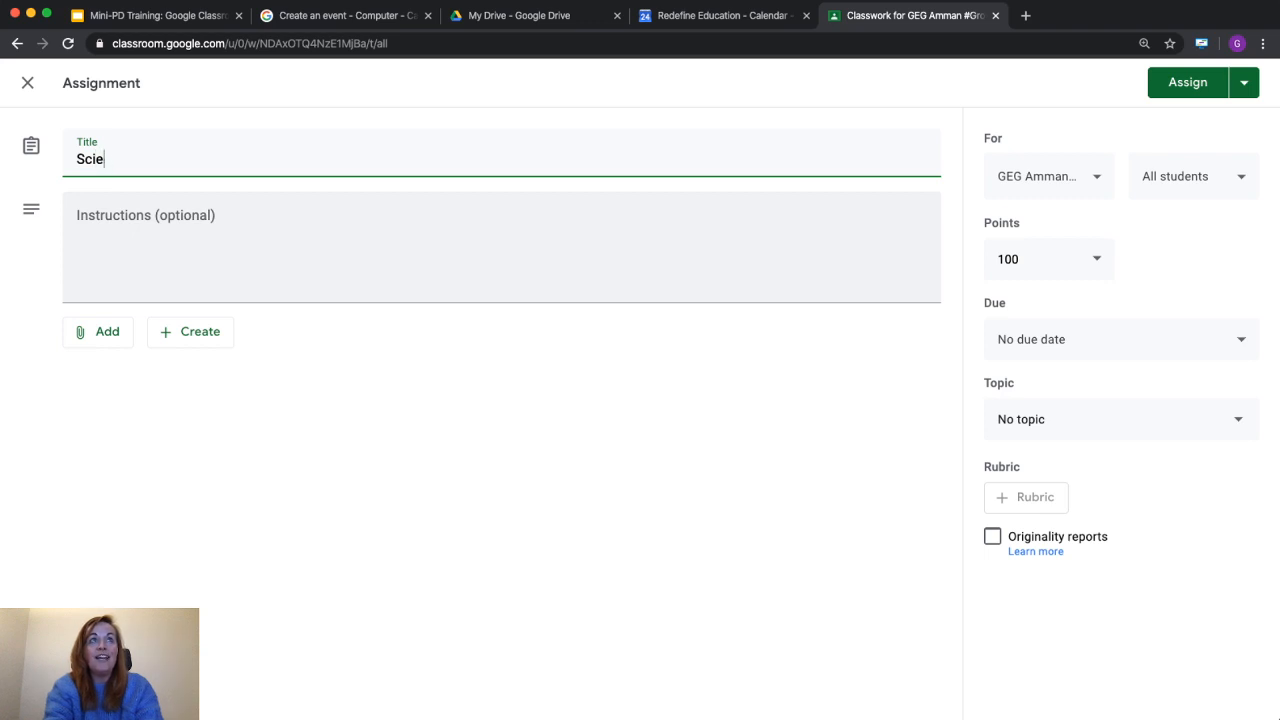
pyautogui.write('nce')
pyautogui.press('BackSpace')
pyautogui.press('BackSpace')
pyautogui.press('BackSpace')
pyautogui.press('BackSpace')
pyautogui.press('BackSpace')
pyautogui.press('BackSpace')
pyautogui.press('BackSpace')
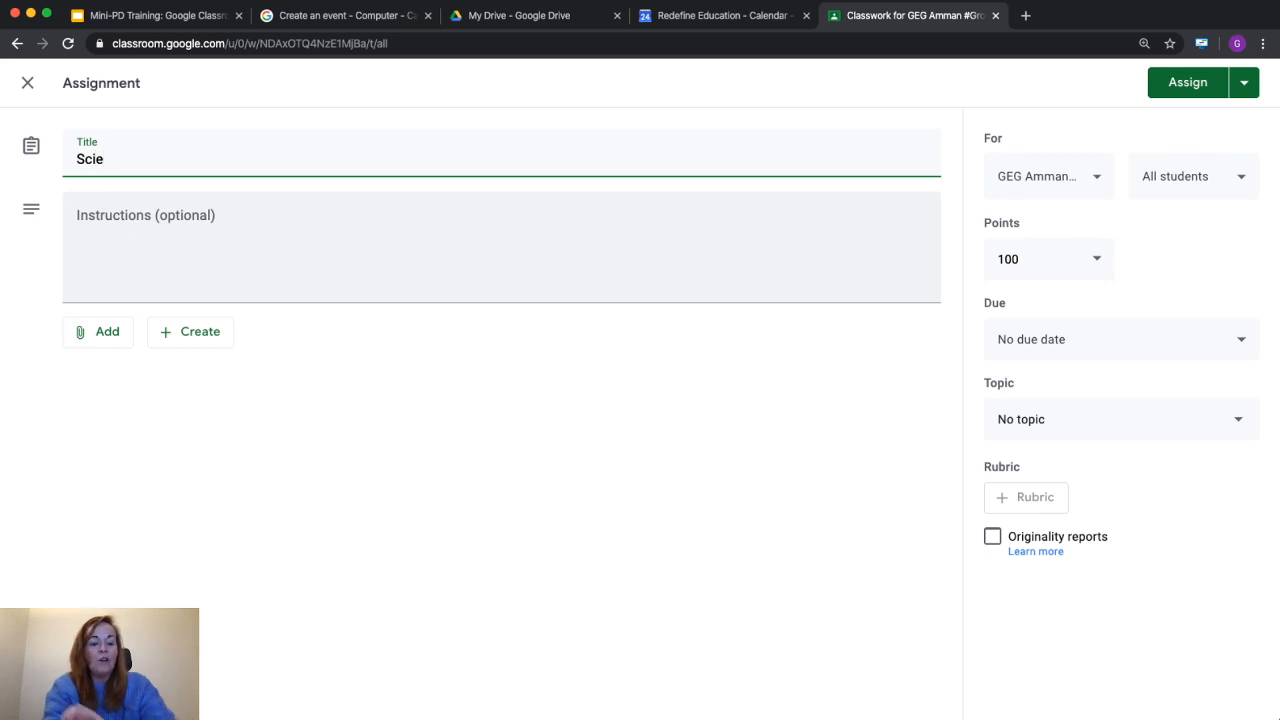
# Title the assignment "25th March: Science - Plant Growth"
pyautogui.write('25th March')
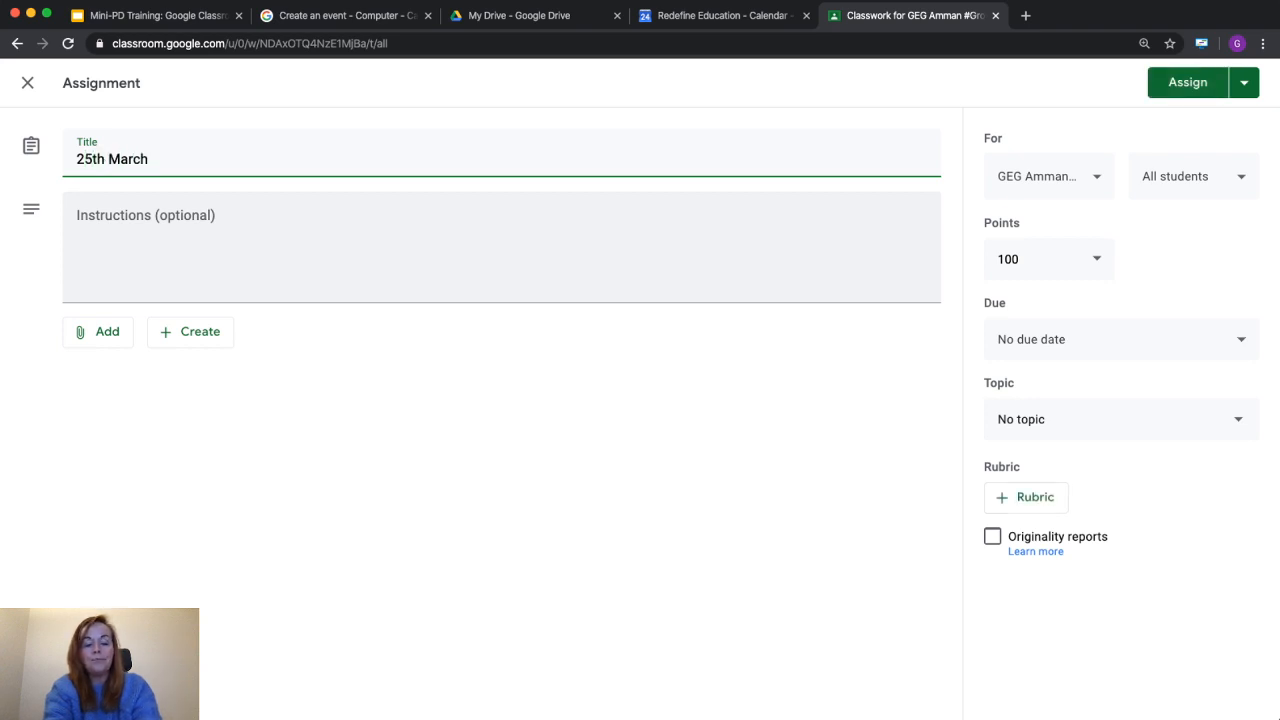
pyautogui.write(': Science -')
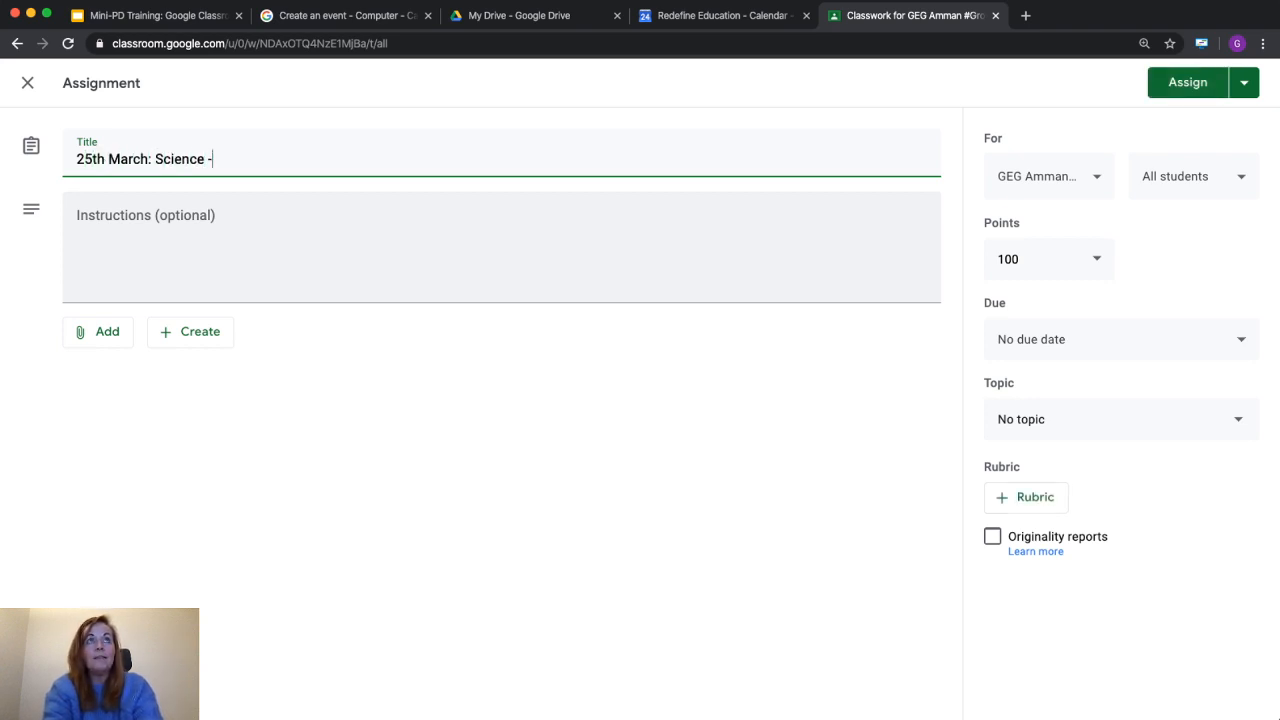
pyautogui.write(' Plant Grow')
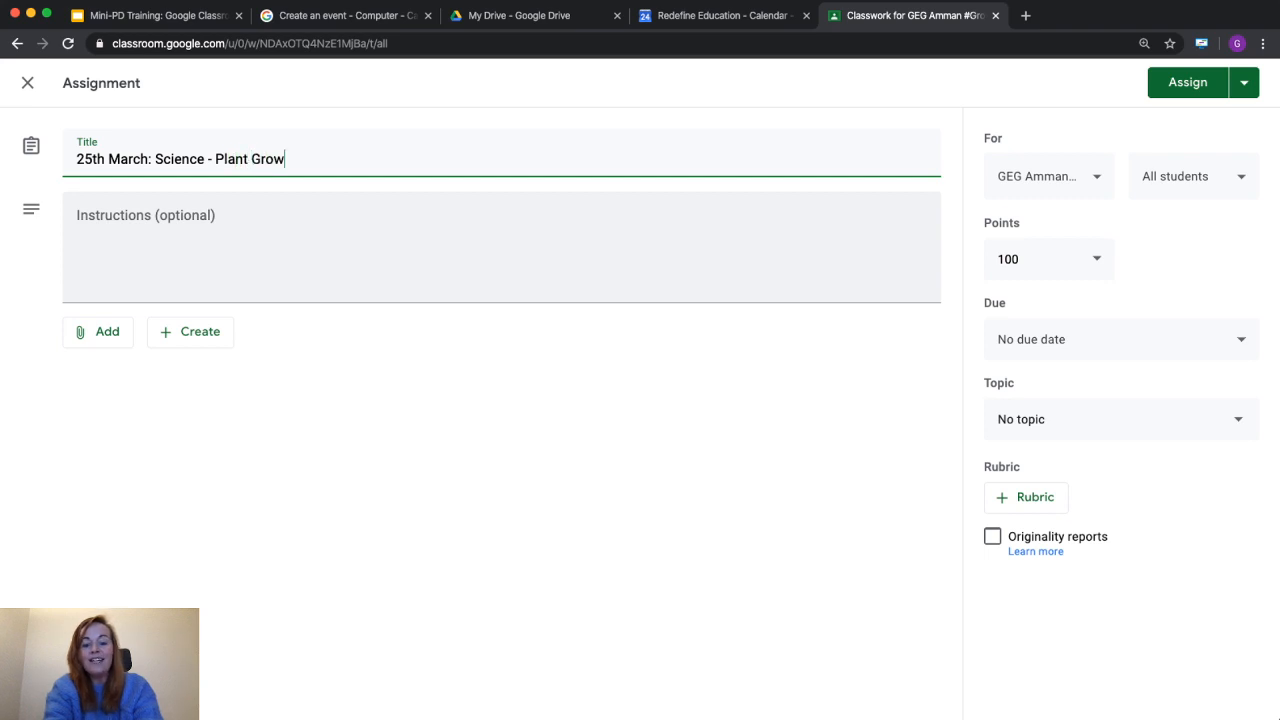
pyautogui.write('th')
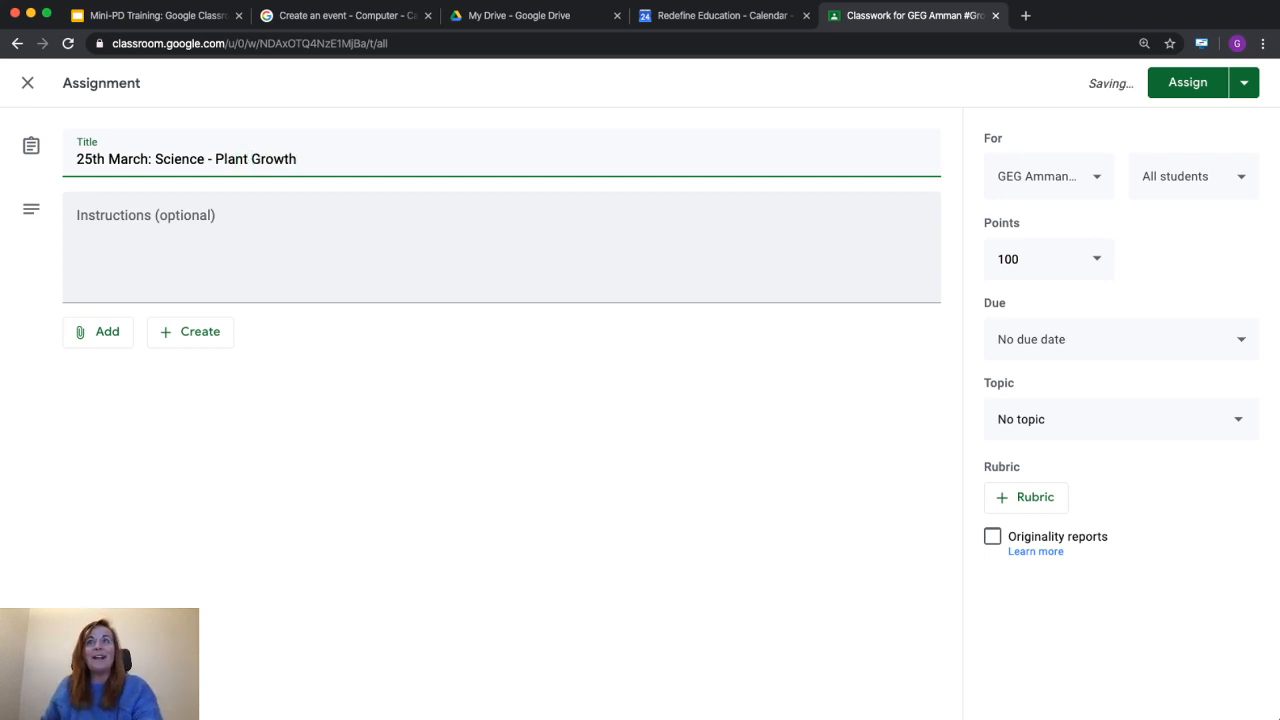
pyautogui.click(250, 238)
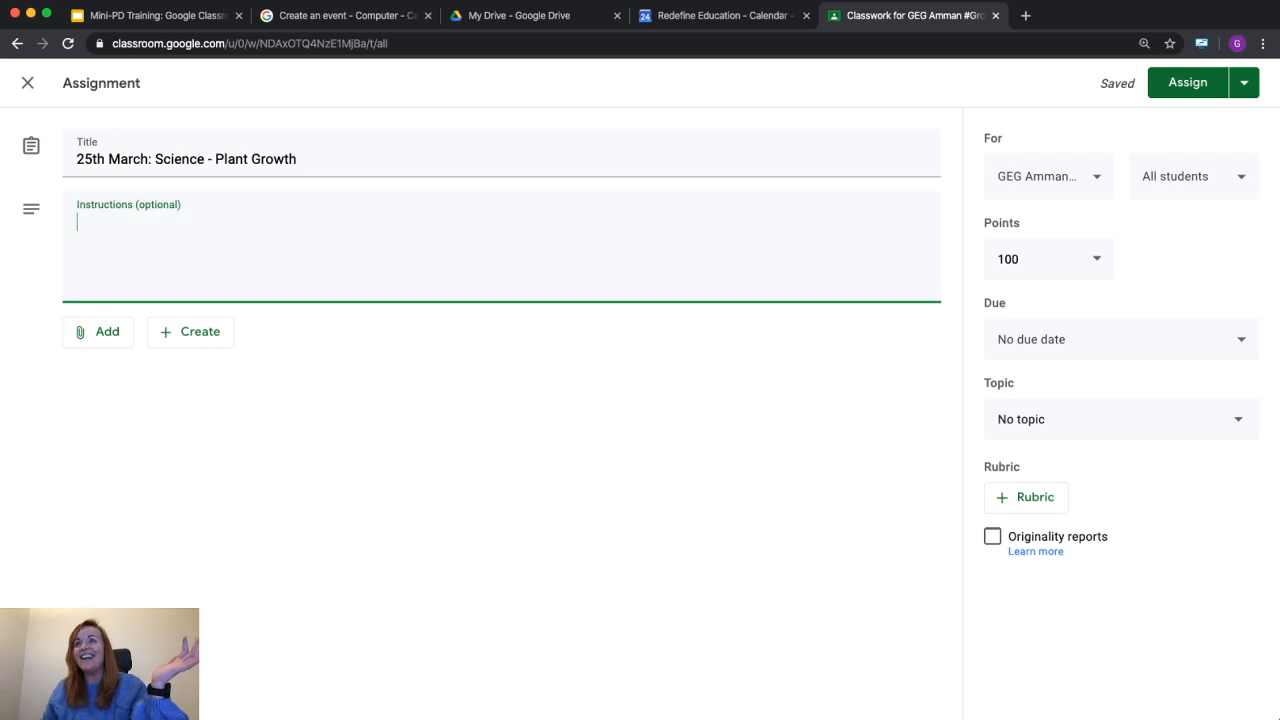
# Make the assignment ungraded, leave it without a due date, and enter a new topic named Science
pyautogui.click(1048, 259)
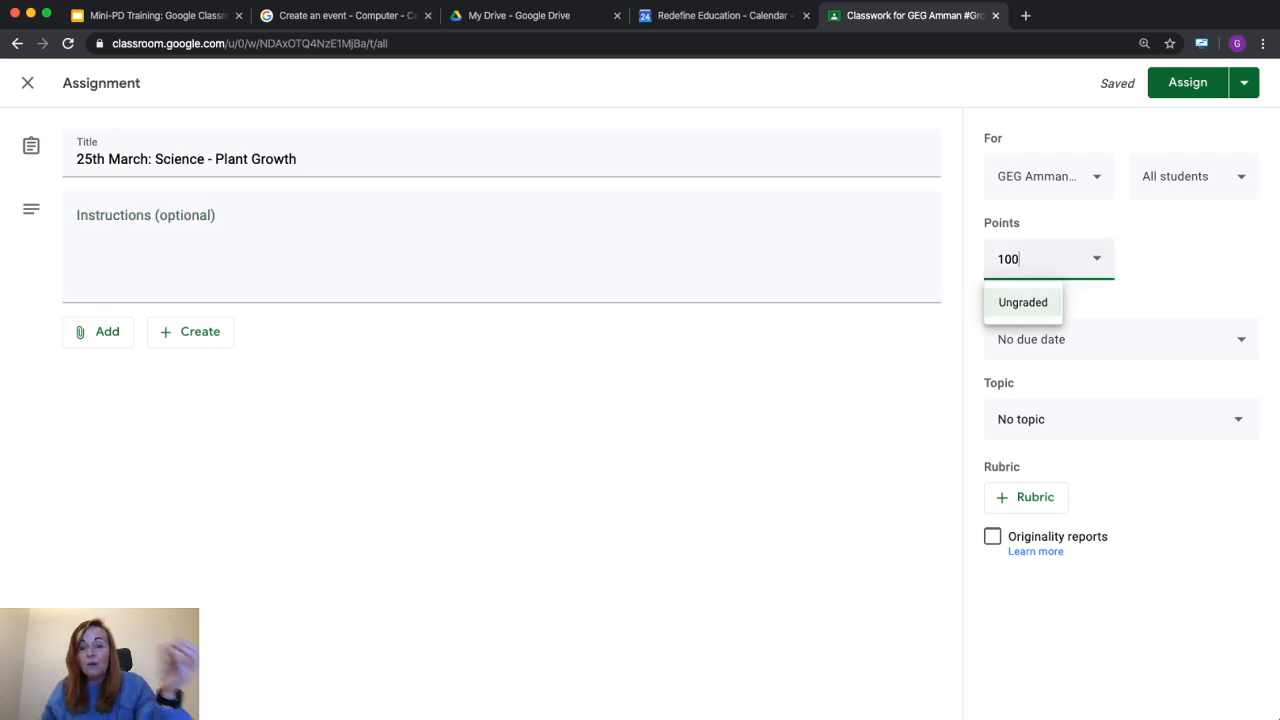
pyautogui.click(1023, 302)
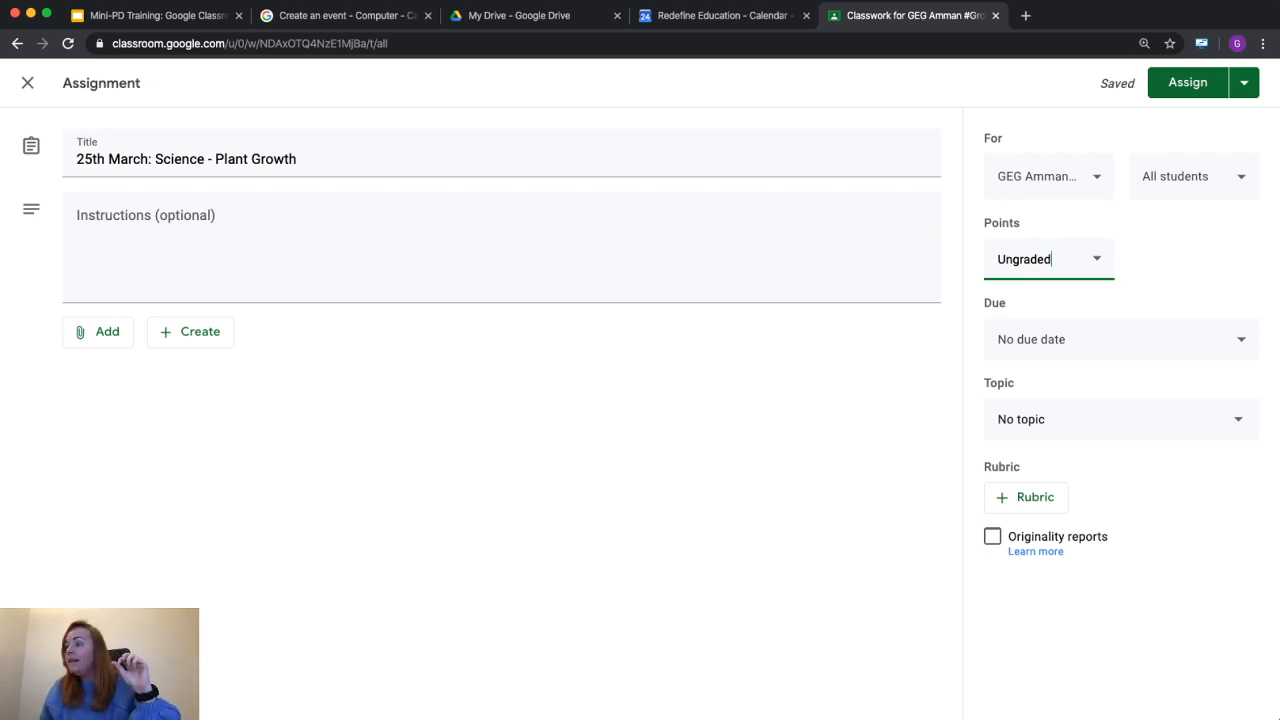
pyautogui.click(1121, 340)
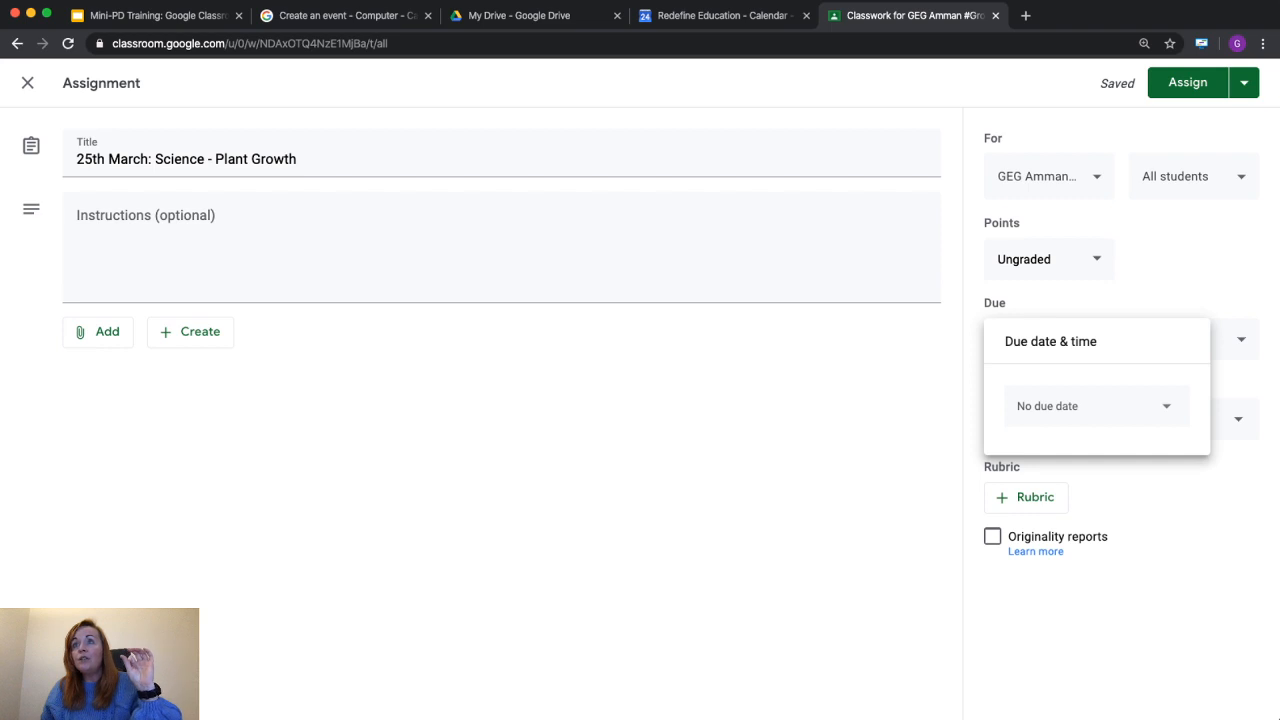
pyautogui.press('Escape')
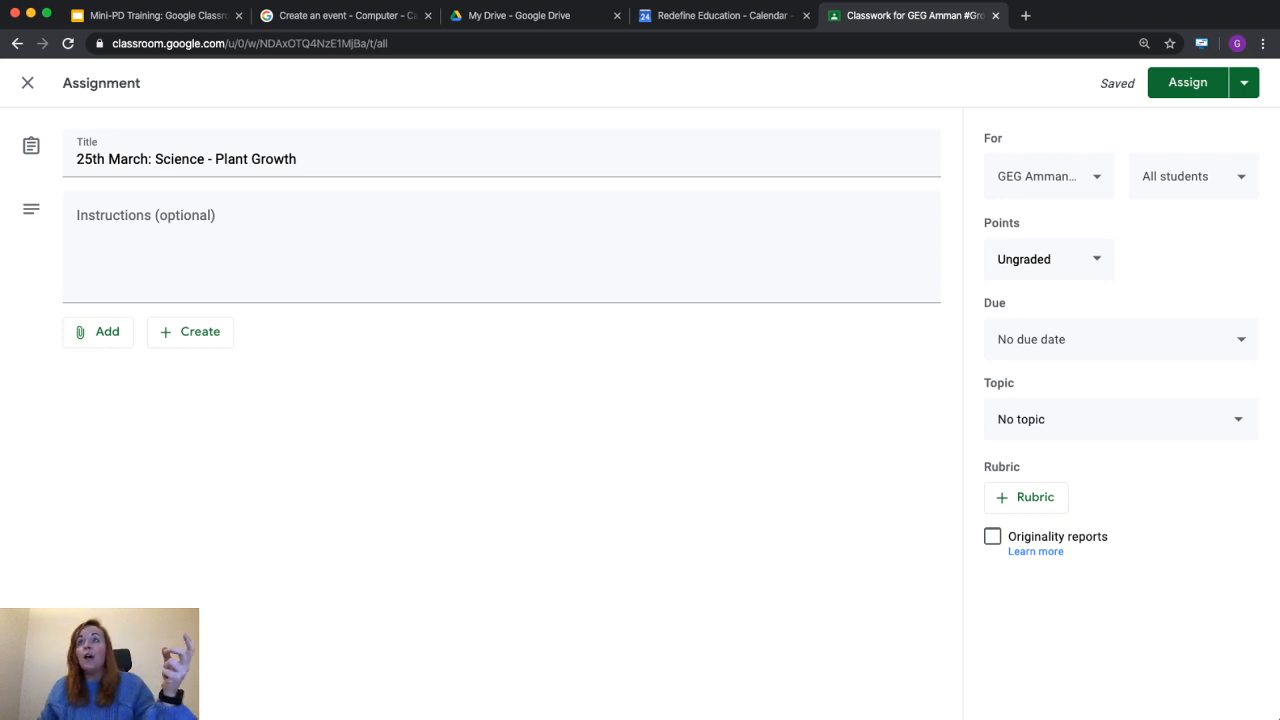
pyautogui.click(1120, 419)
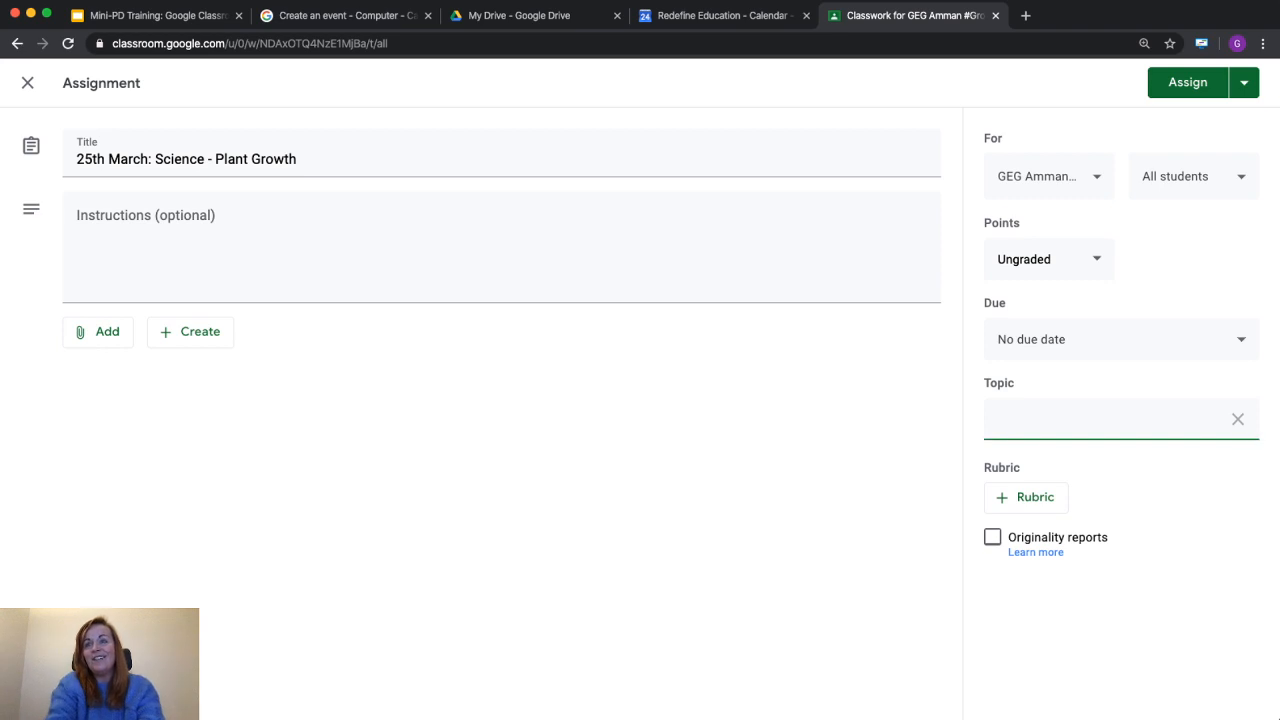
pyautogui.write('Science')
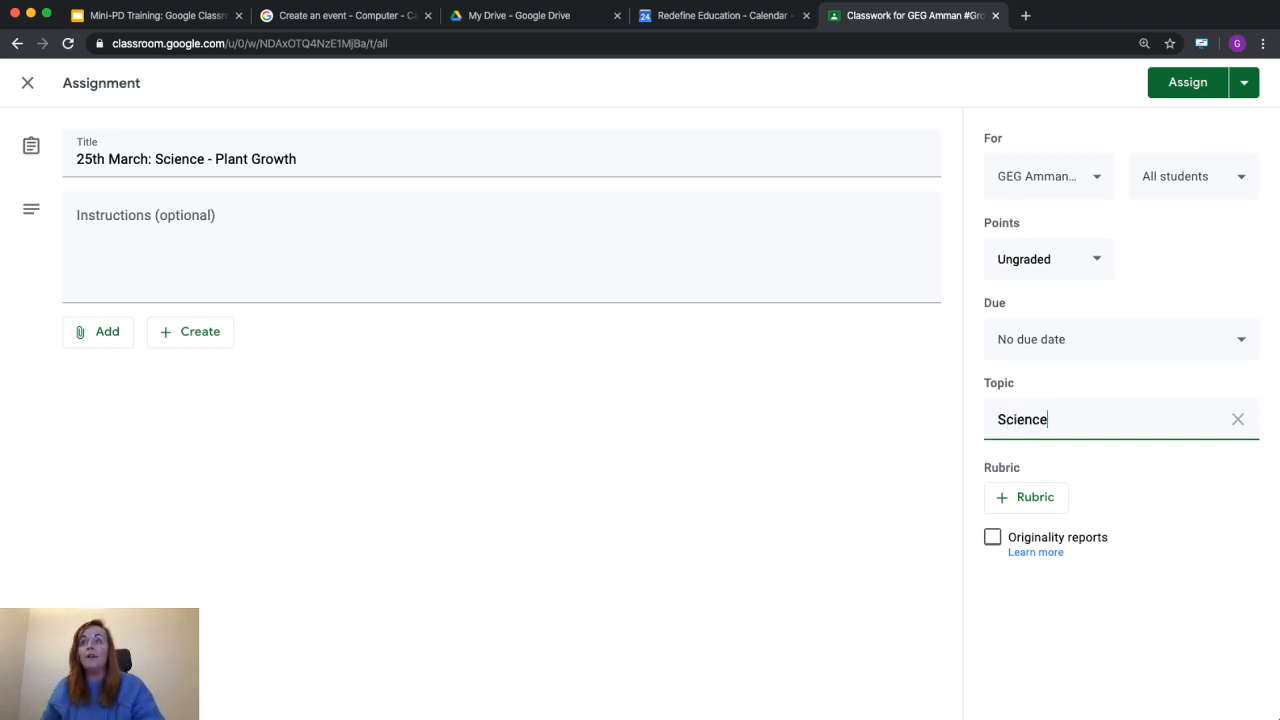
pyautogui.press('Return')
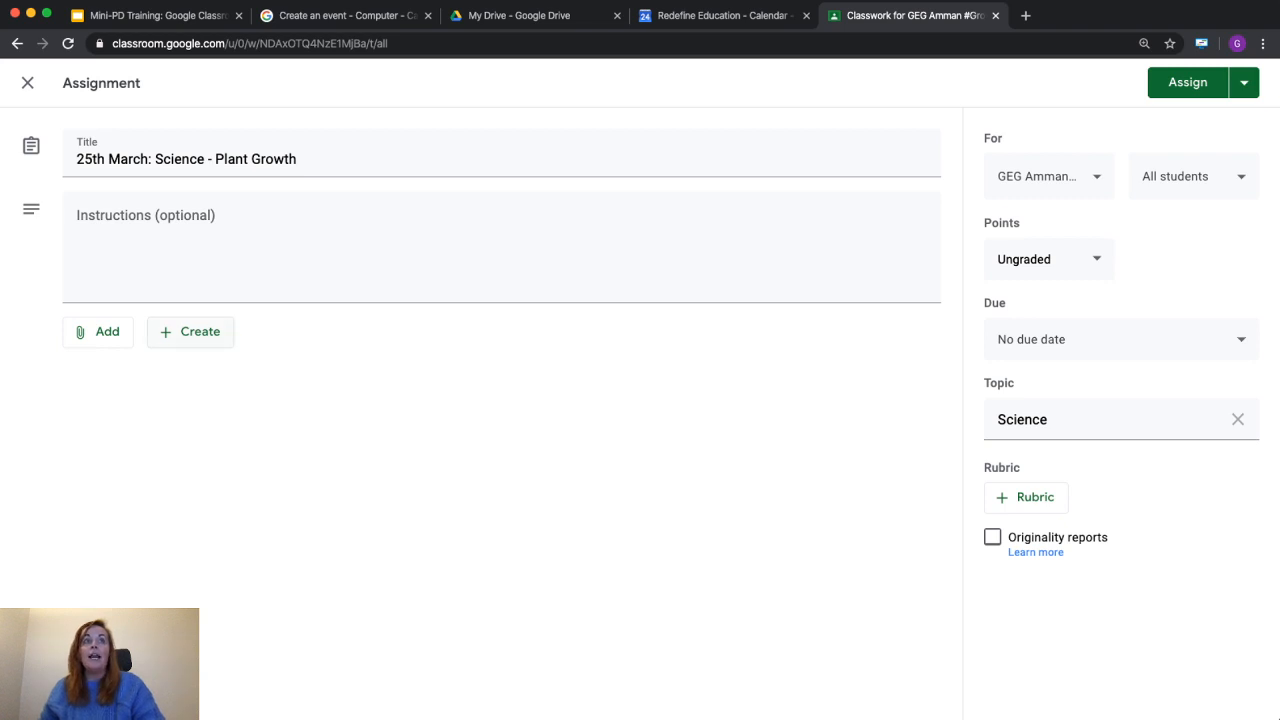
# Check the assignment's attachment options, and start a 4:30–5:30pm event on Mar 24, 2020 in Google Calendar with its full details open
pyautogui.click(98, 331)
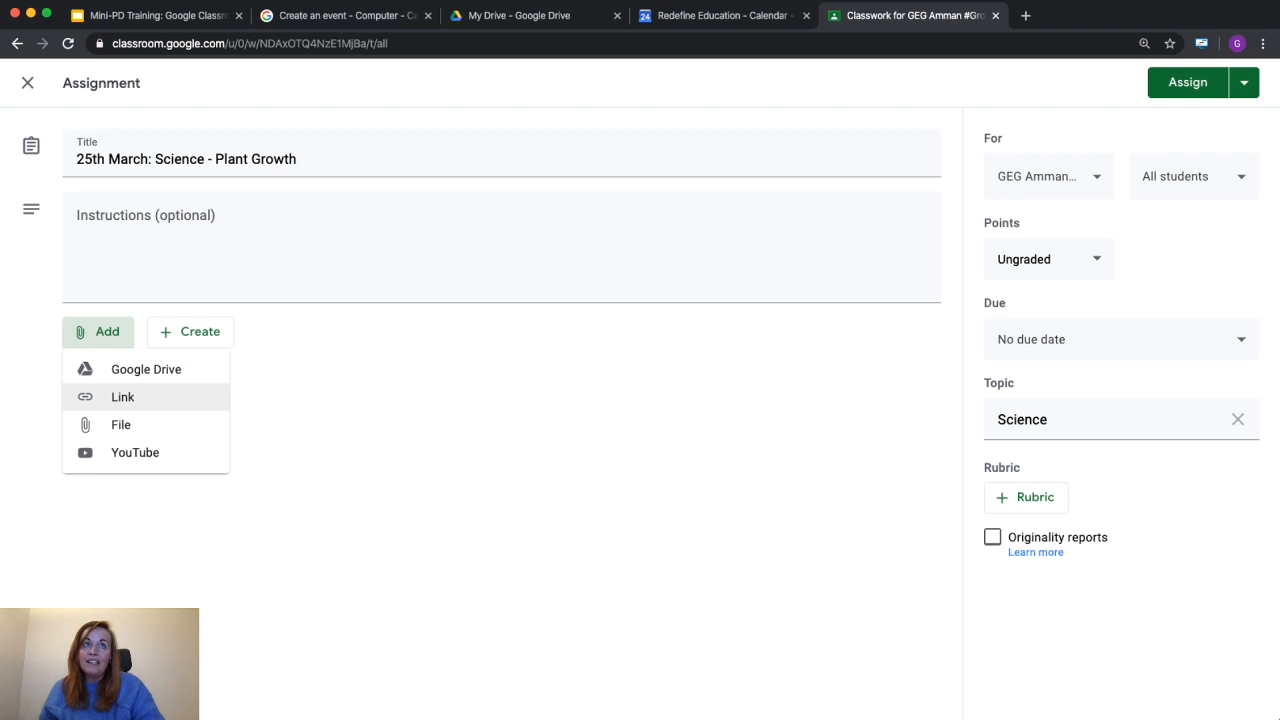
pyautogui.click(122, 397)
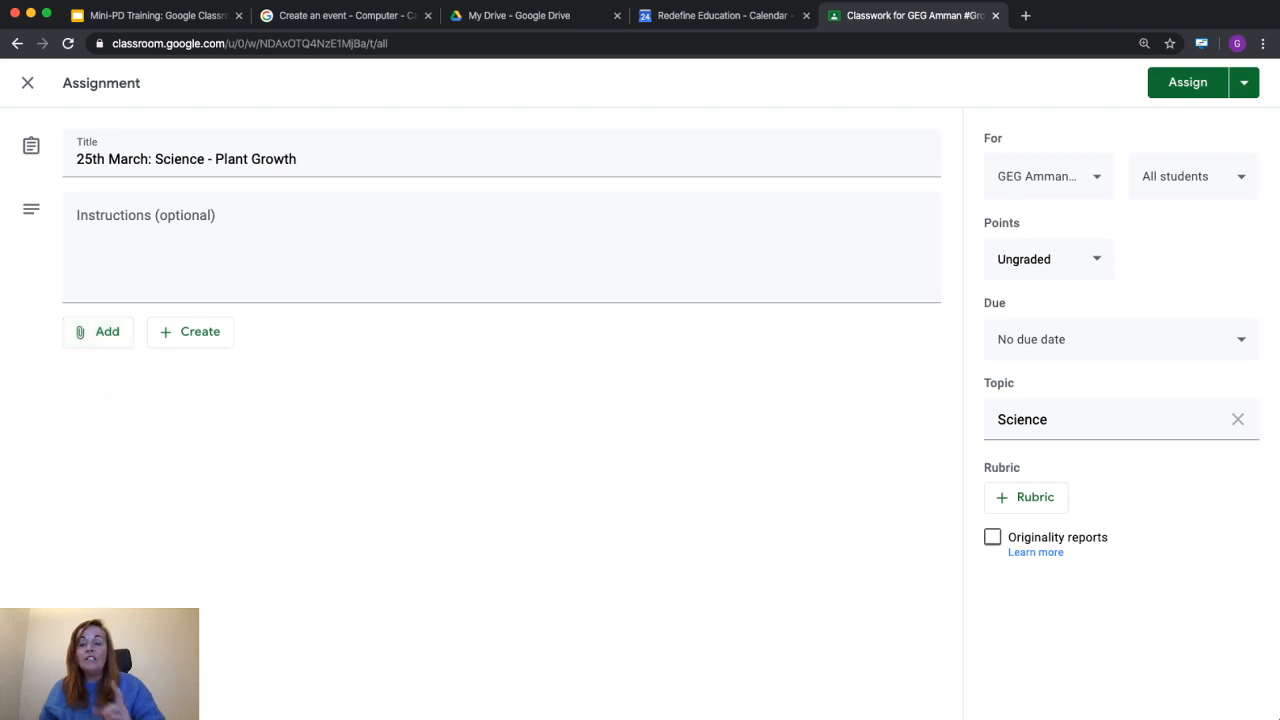
pyautogui.click(722, 16)
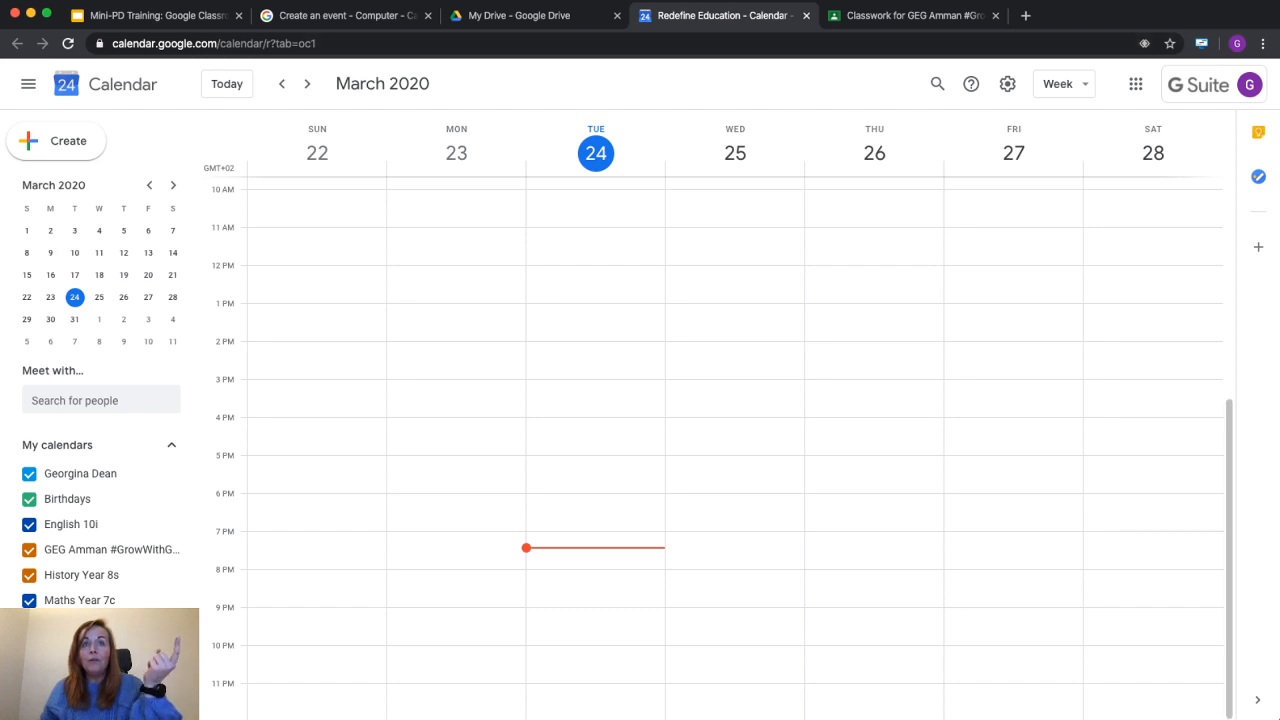
pyautogui.click(590, 442)
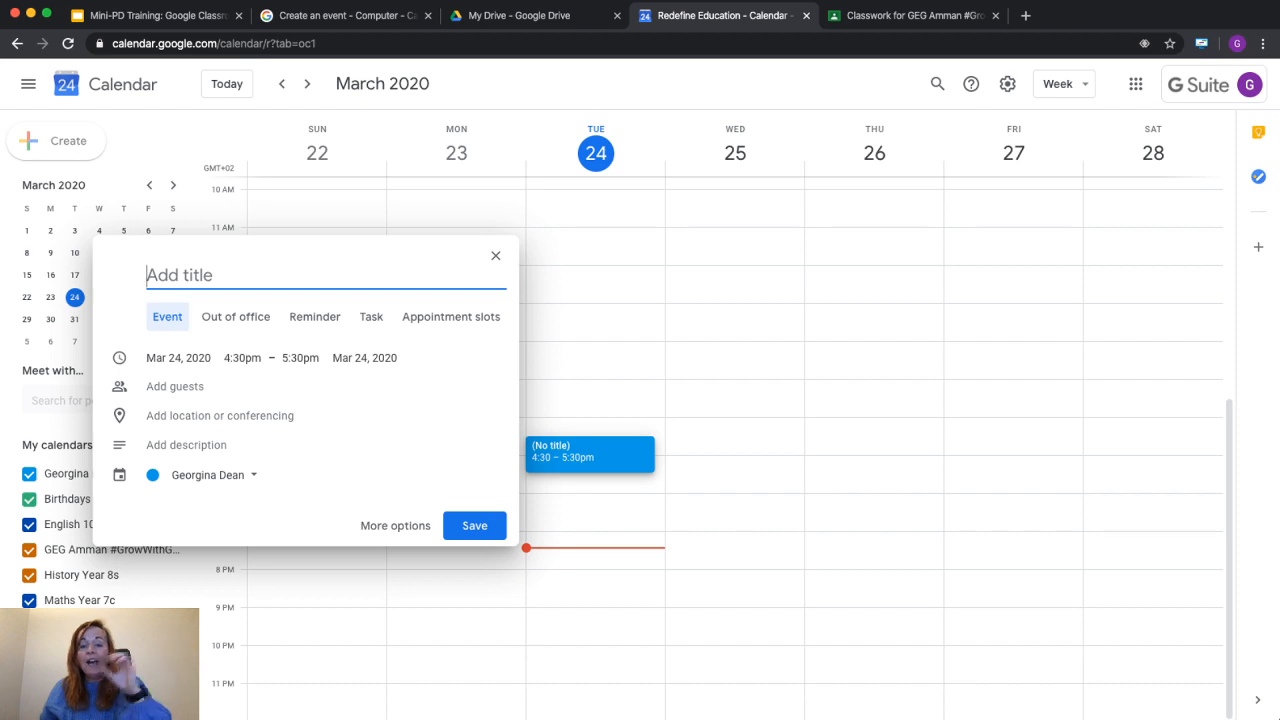
pyautogui.click(395, 525)
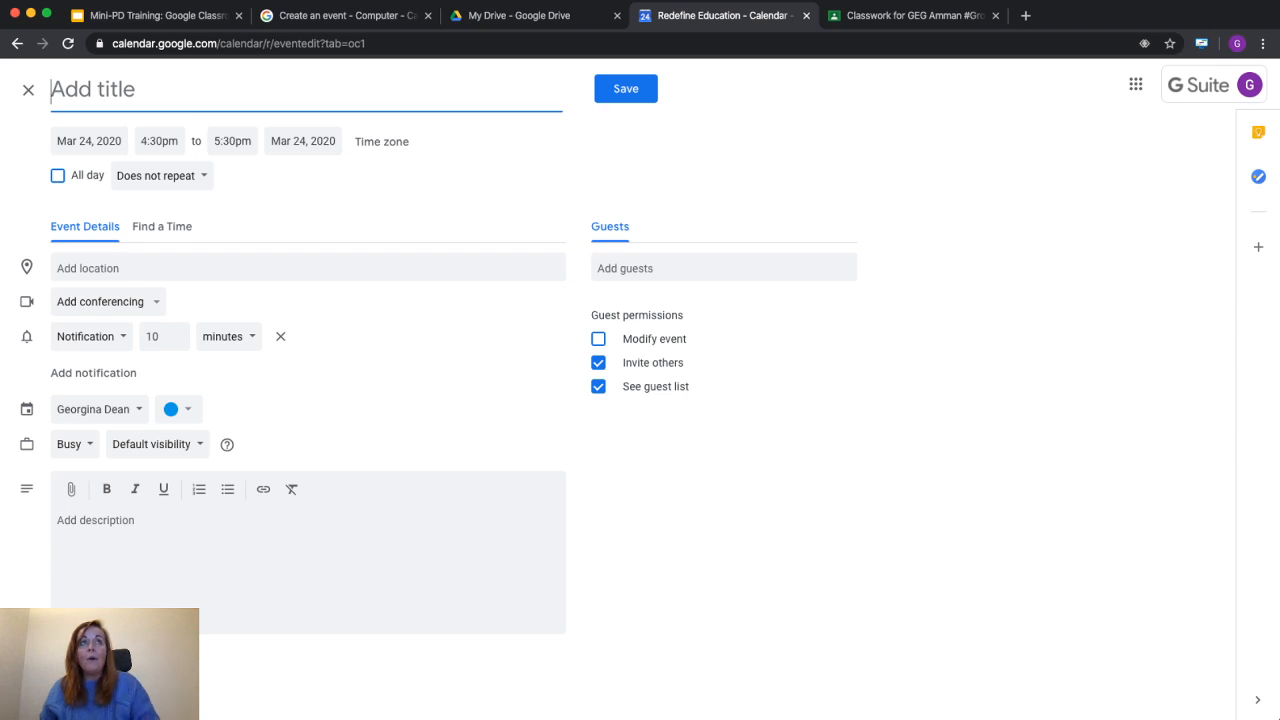
# Return to the Classroom assignment and copy its title, "25th March: Science - Plant Growth"
pyautogui.click(912, 16)
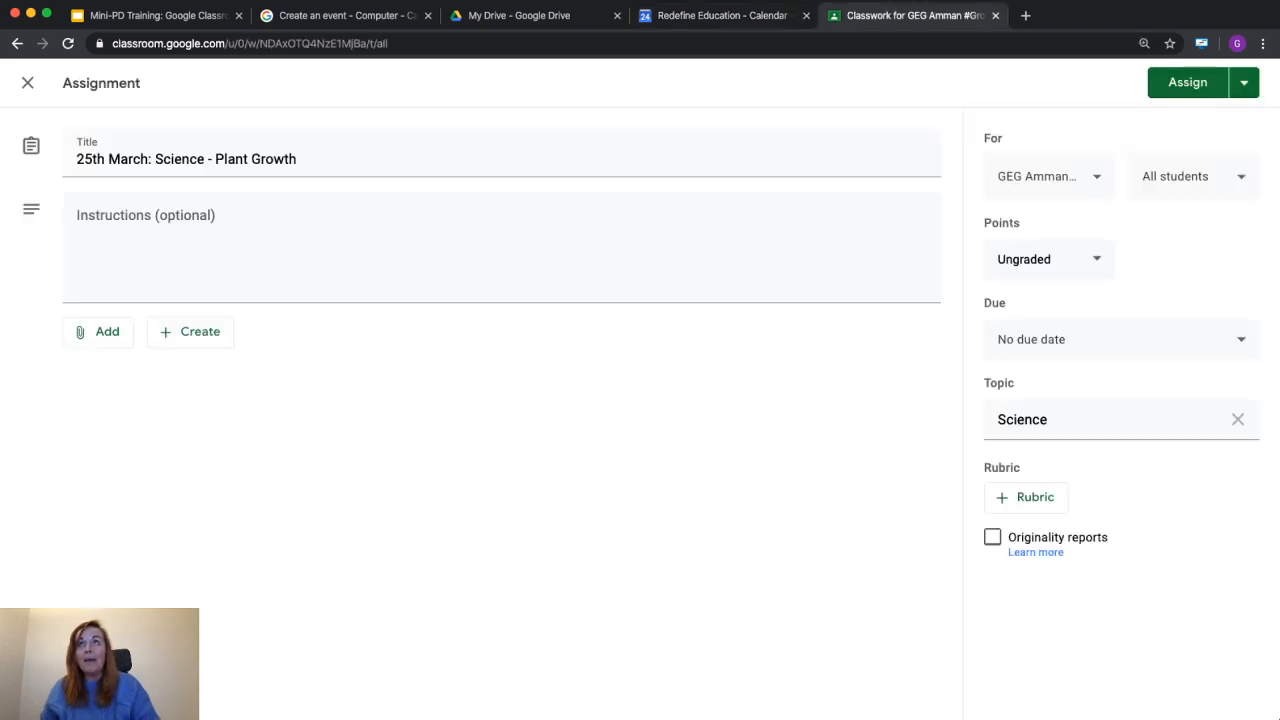
pyautogui.moveTo(300, 159); pyautogui.dragTo(76, 159)
pyautogui.press('super+c')
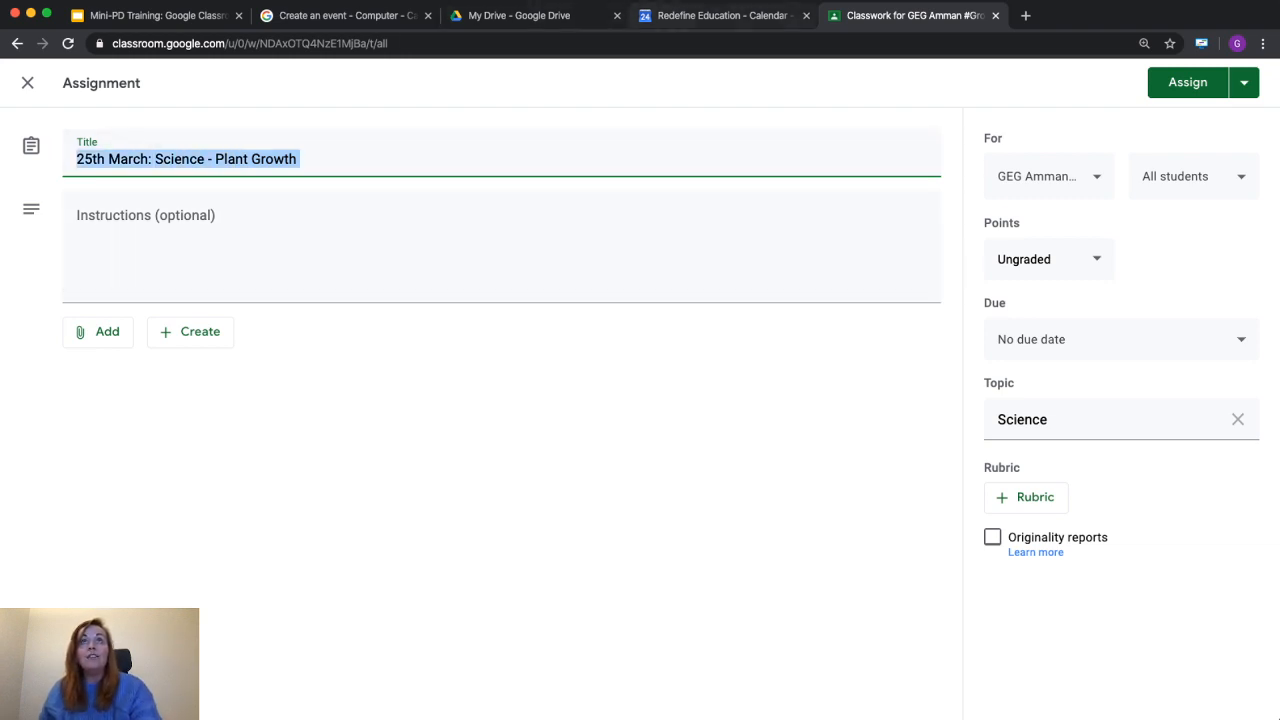
# Switch to Google Calendar and title the event "25th March: Science - Plant Growth (Y8CM3)", reusing the copied assignment title
pyautogui.click(715, 15)
pyautogui.press('super+v')
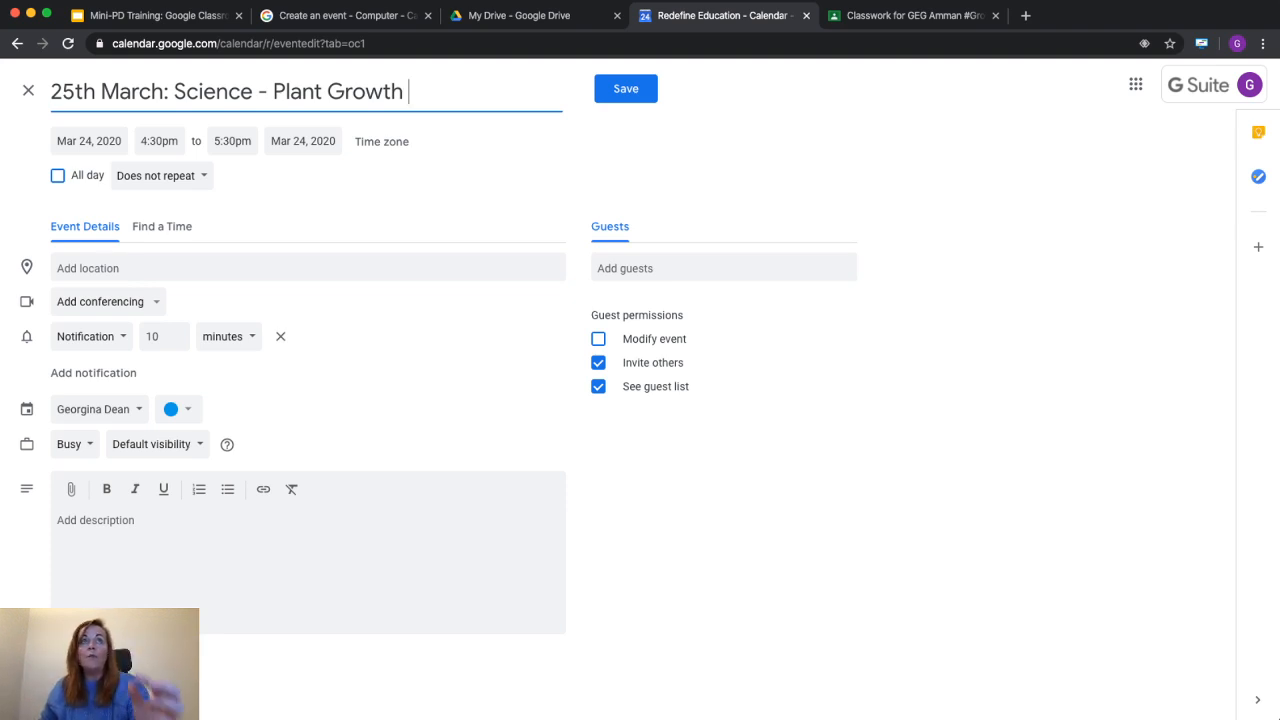
pyautogui.write('(')
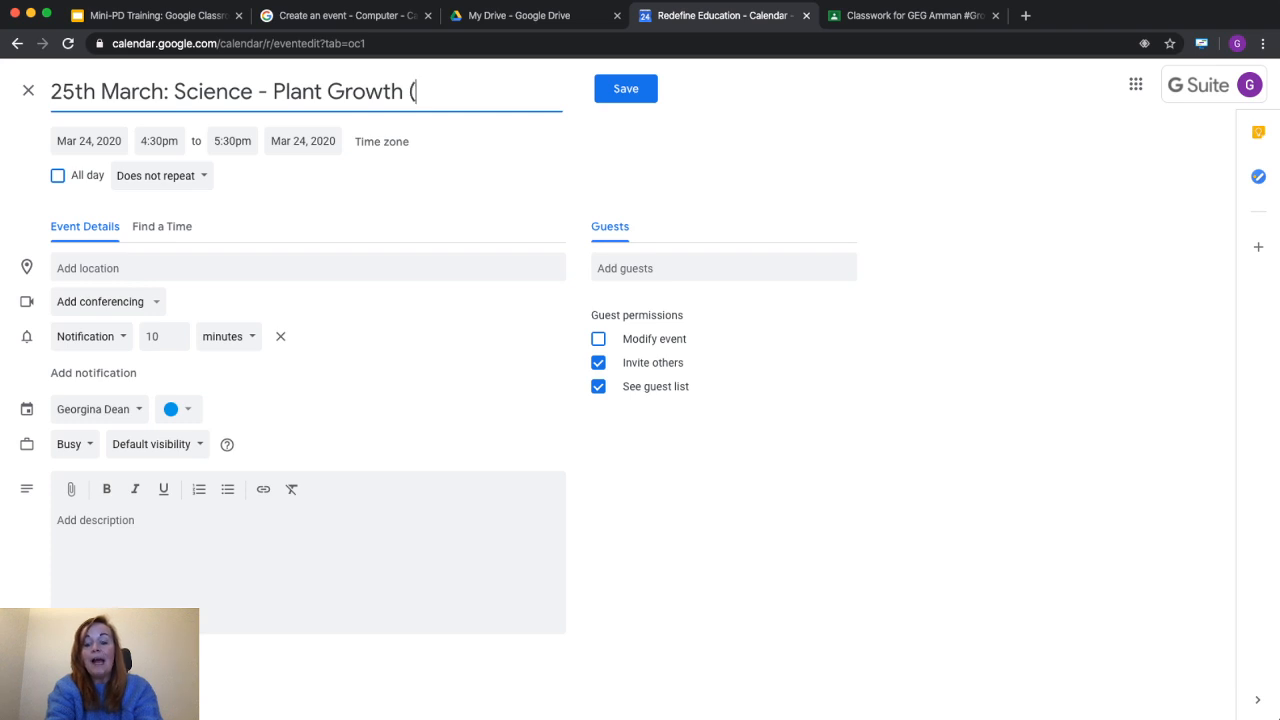
pyautogui.write('Y8')
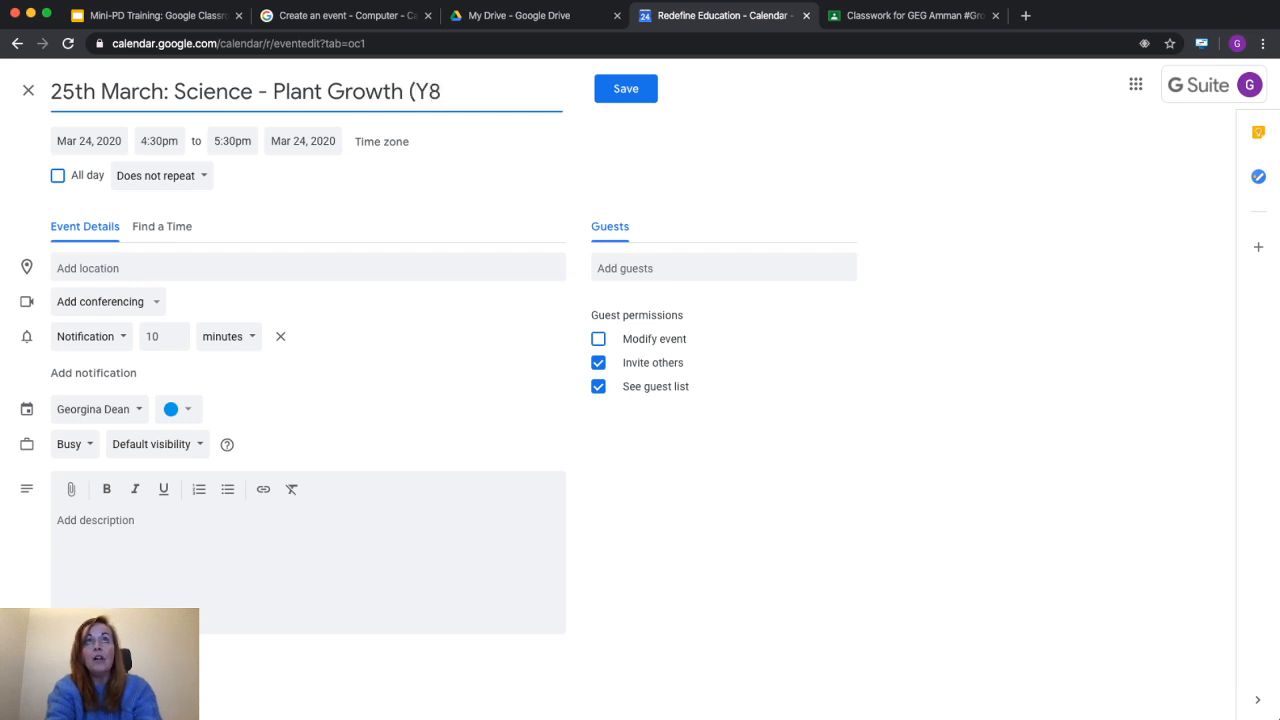
pyautogui.write('C')
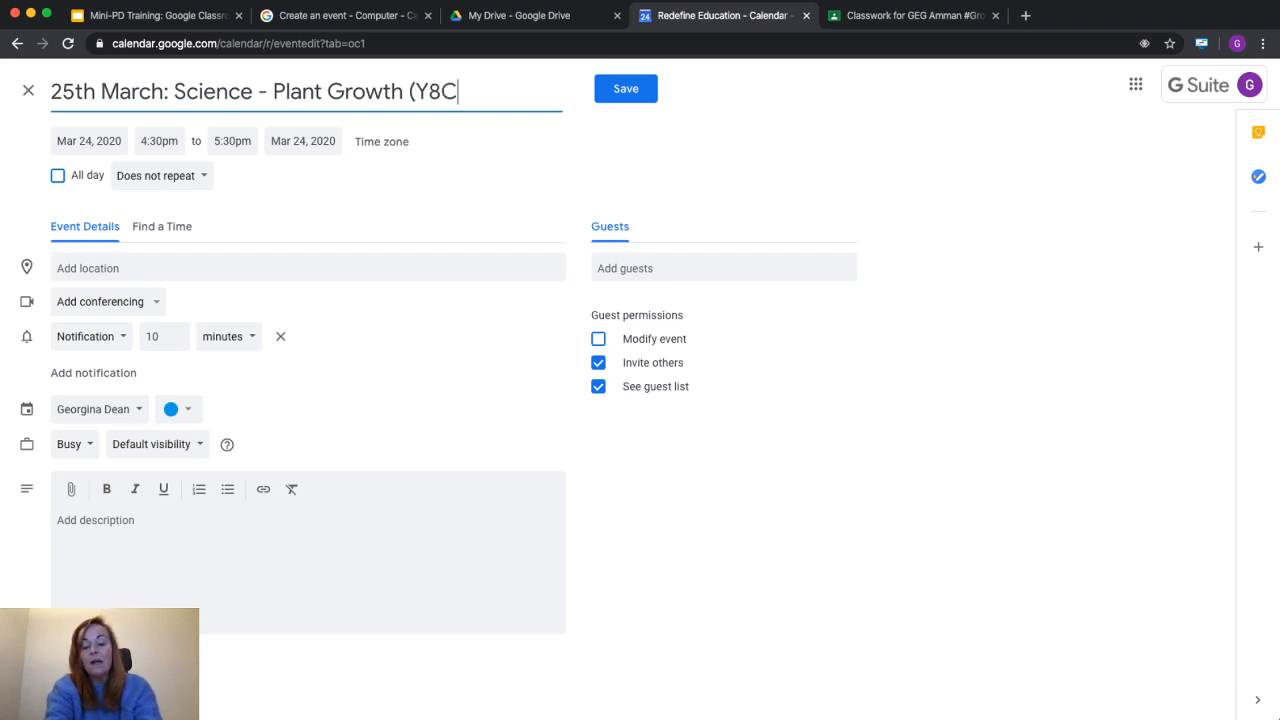
pyautogui.press('BackSpace')
pyautogui.write('CM3)')
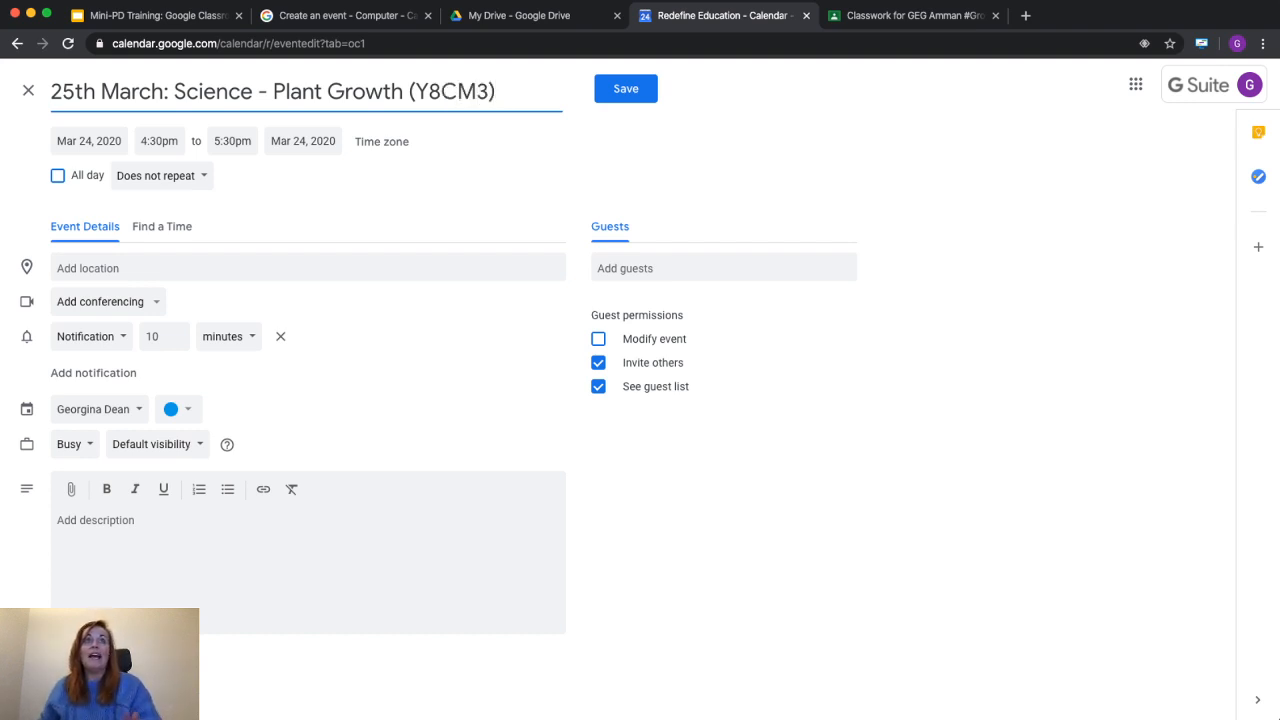
# Set the event's start time to 1:15pm and add Hangouts Meet conferencing
pyautogui.click(159, 141)
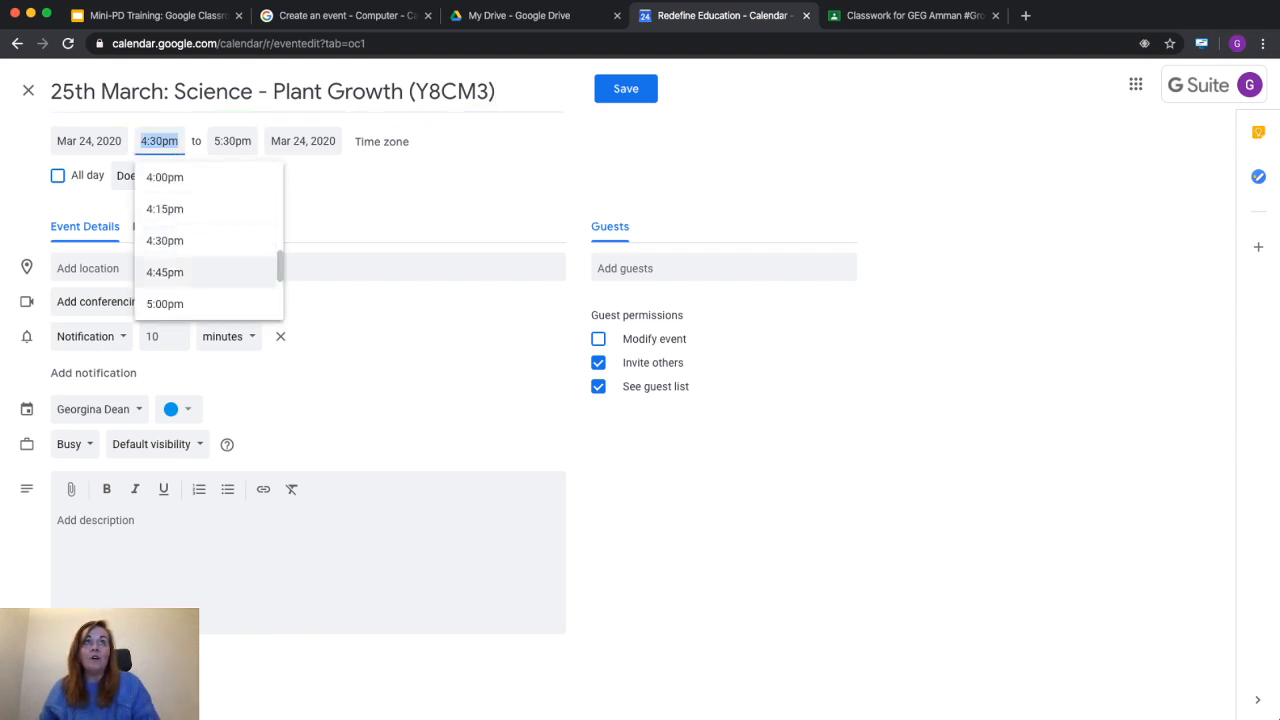
pyautogui.scroll(5, 208, 240)
pyautogui.scroll(3, 208, 240)
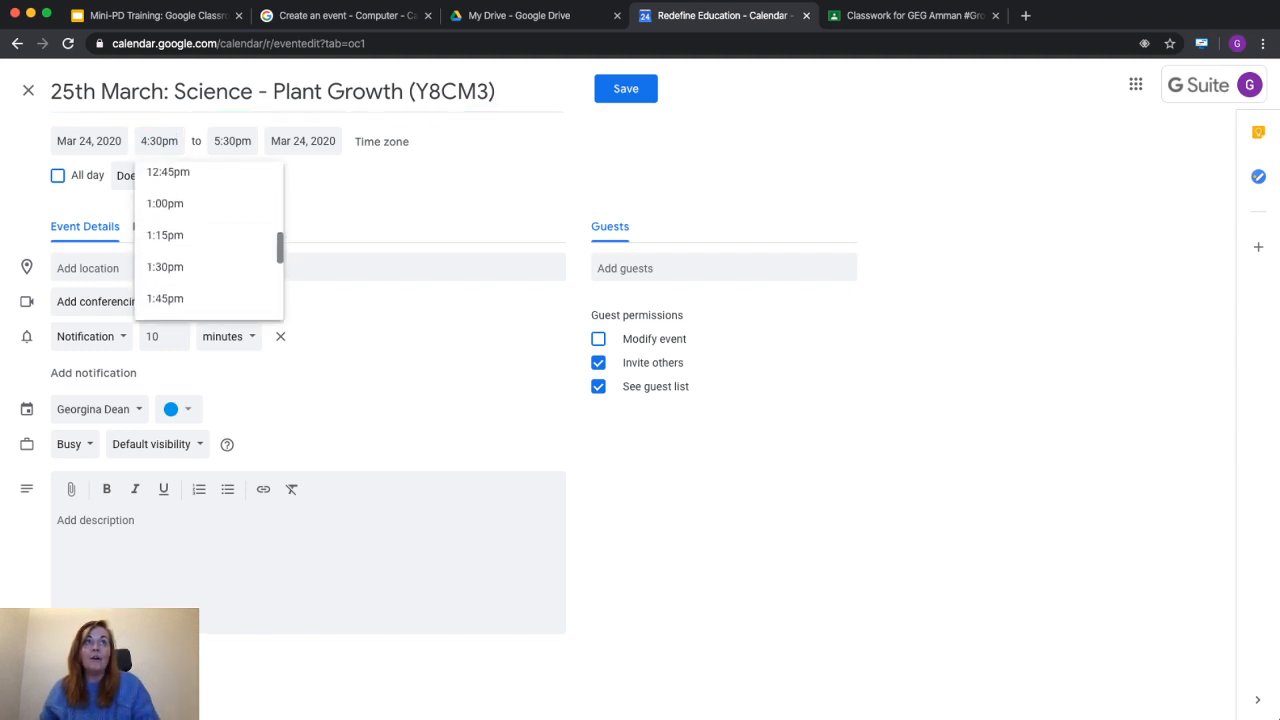
pyautogui.click(200, 289)
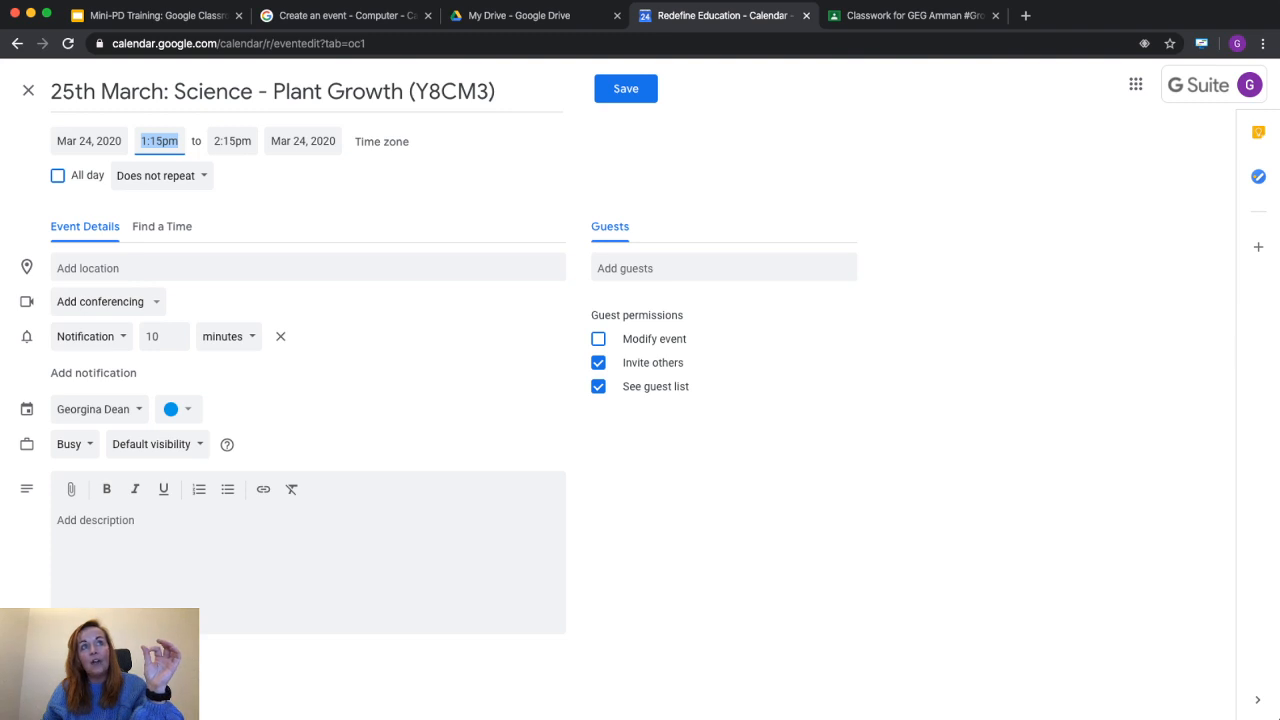
pyautogui.click(138, 302)
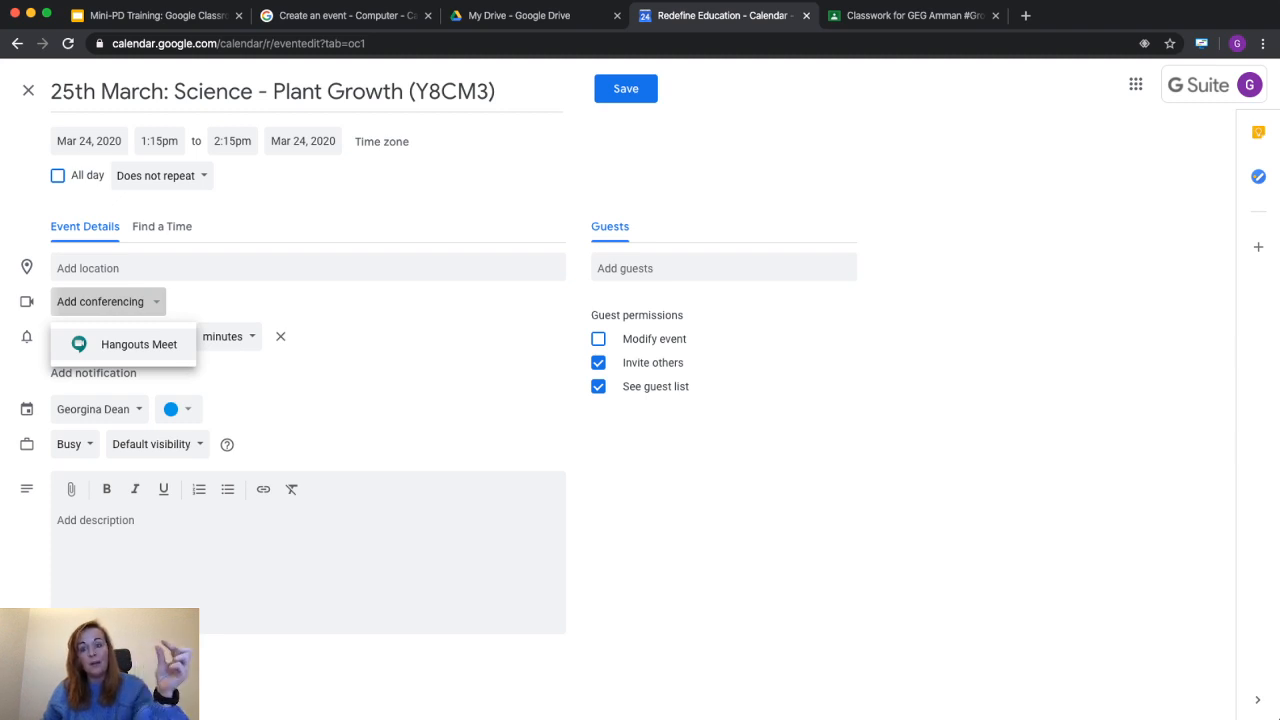
pyautogui.click(124, 344)
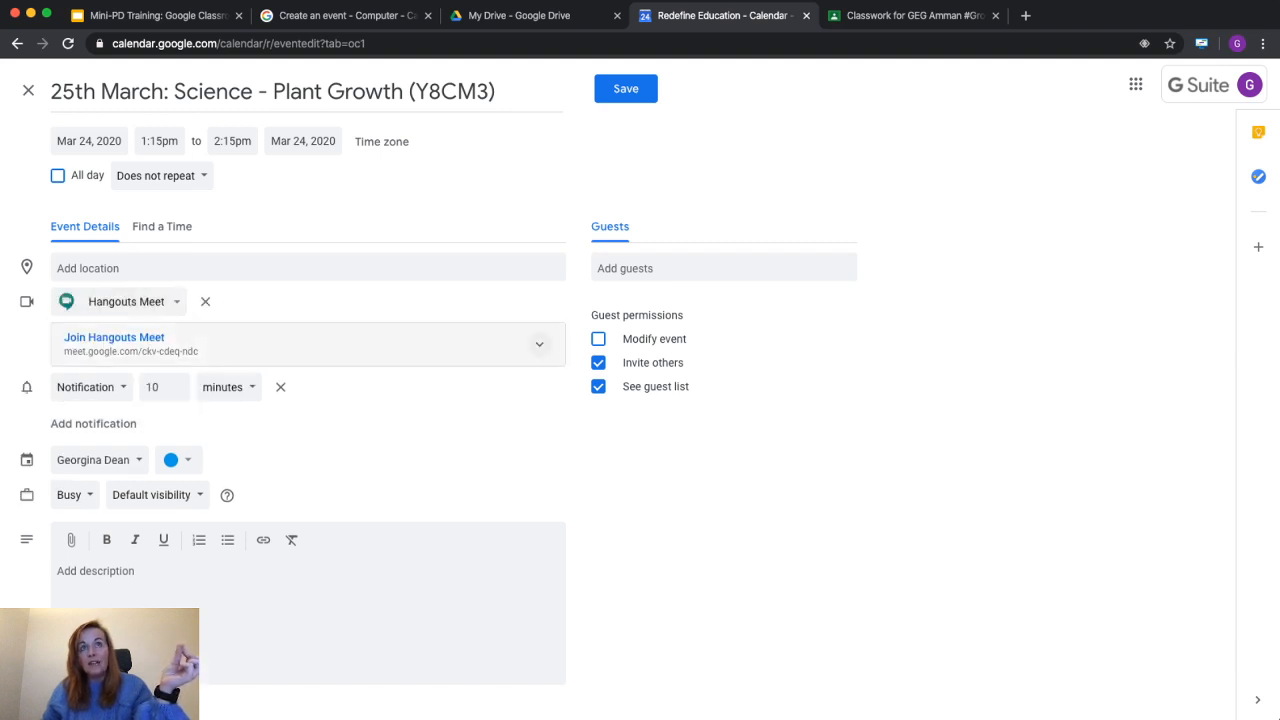
# Examine the event's Hangouts Meet details, including the editable meeting ID and the dial-in information, and collapse them again
pyautogui.click(539, 343)
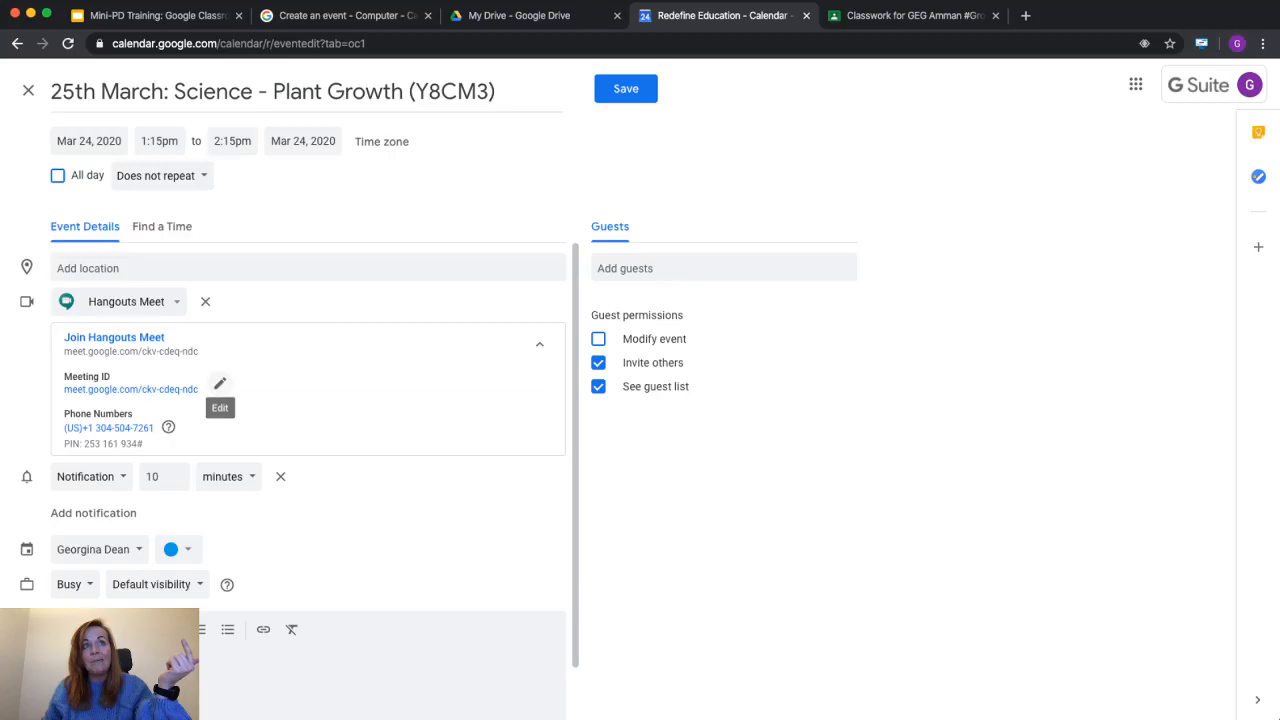
pyautogui.click(220, 383)
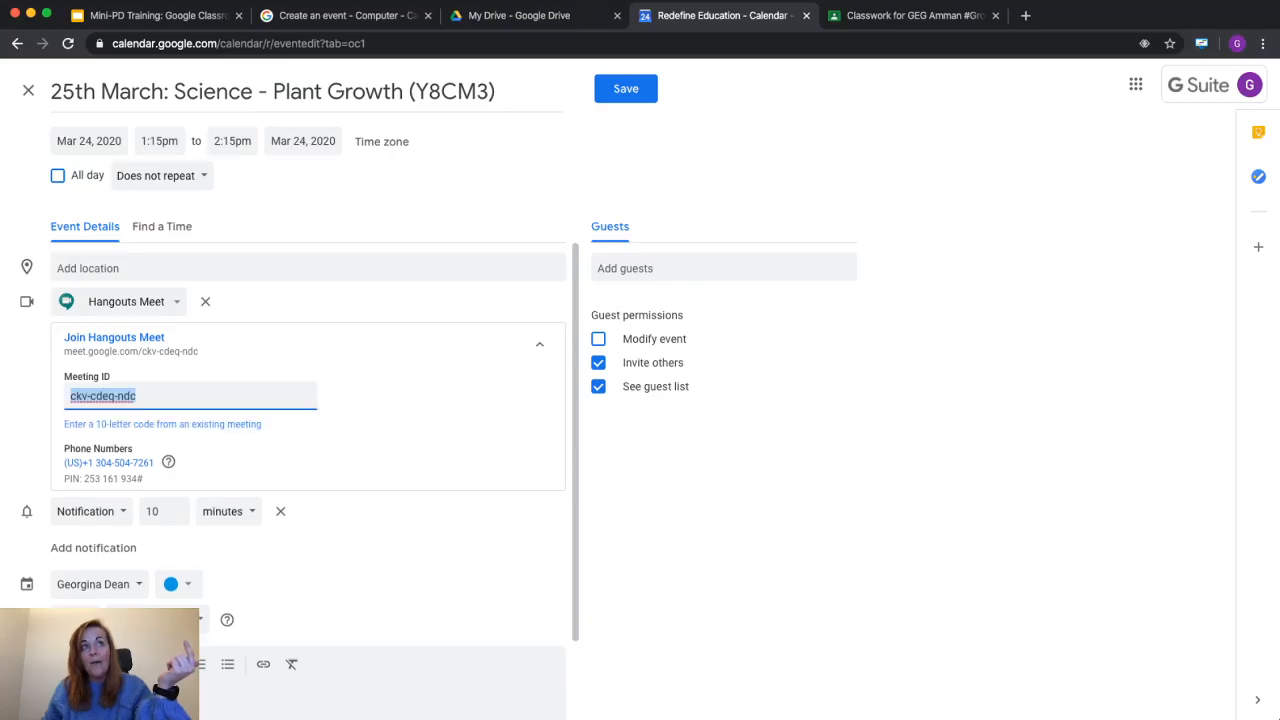
pyautogui.click(137, 396)
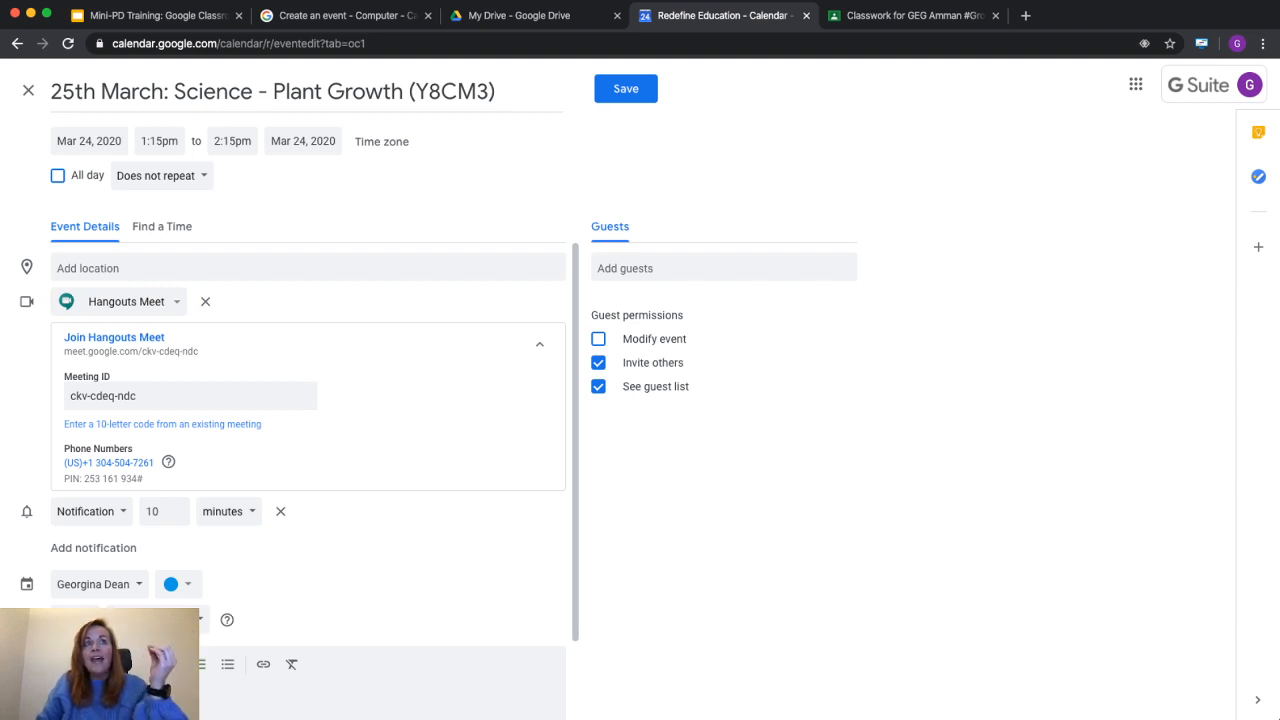
pyautogui.click(539, 344)
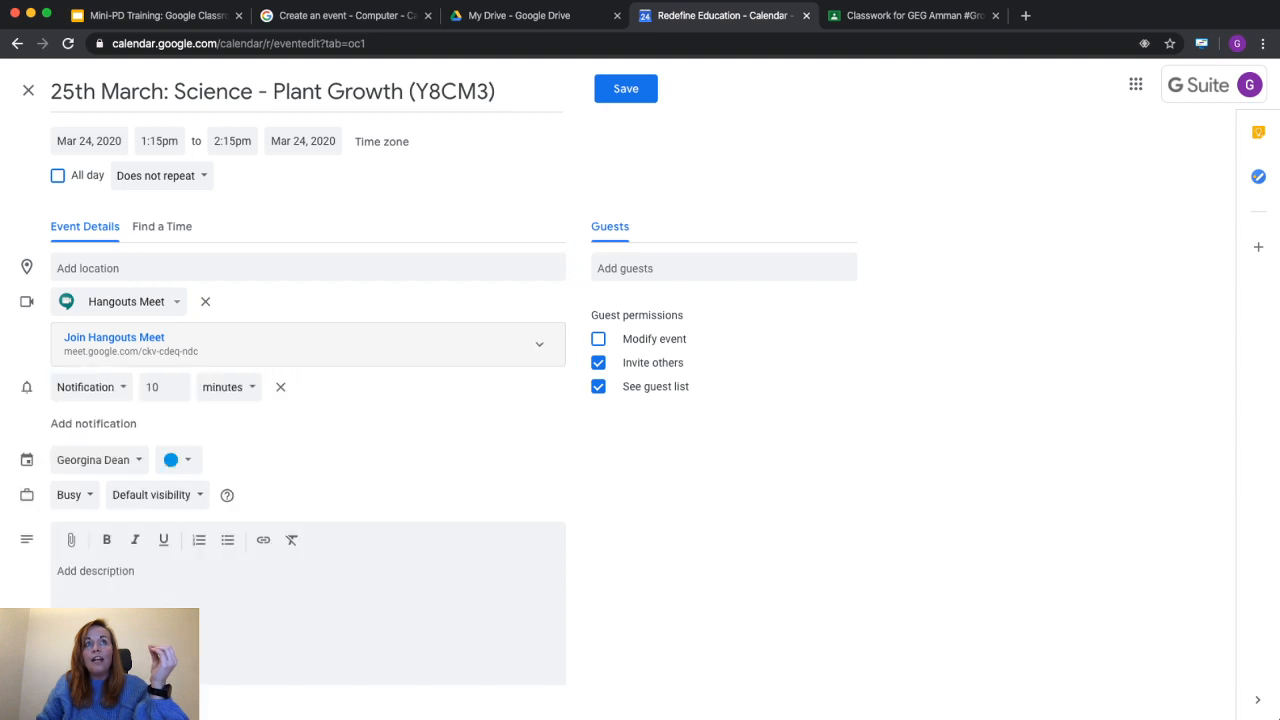
pyautogui.click(539, 344)
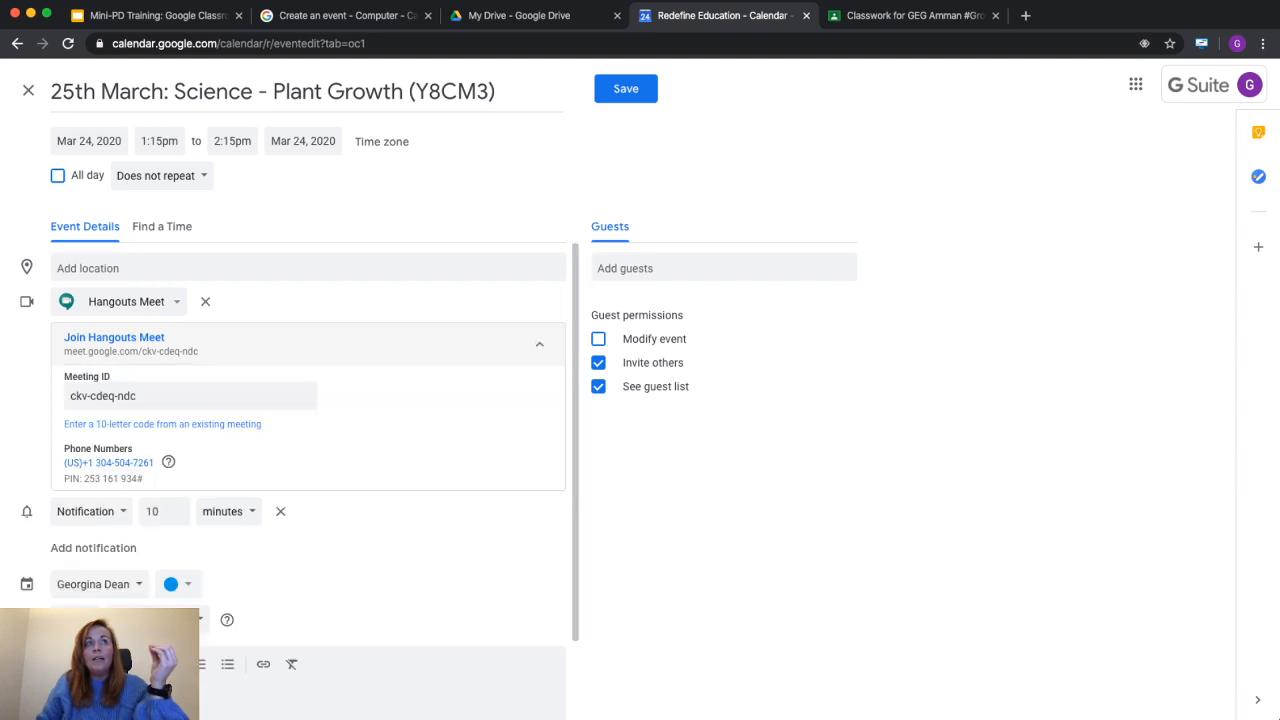
pyautogui.click(539, 344)
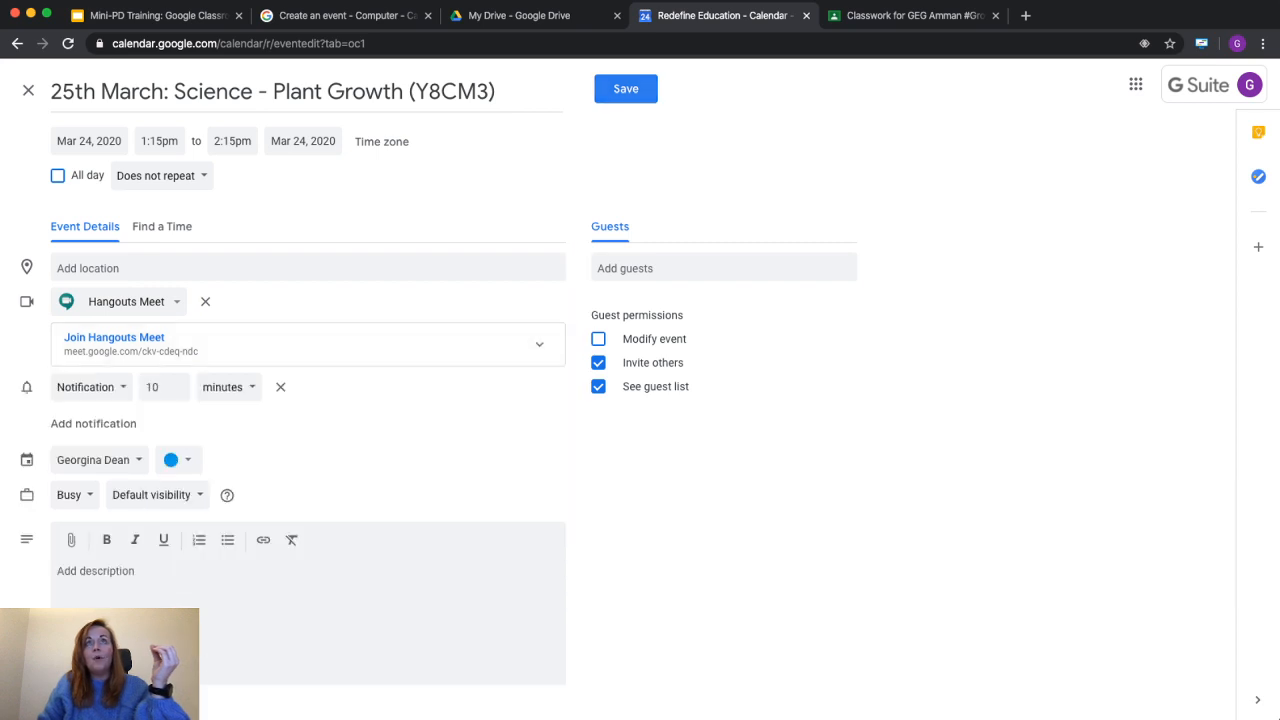
# Save the event, postponing the notification permission request, and copy the Hangouts Meet link from its event details
pyautogui.click(626, 88)
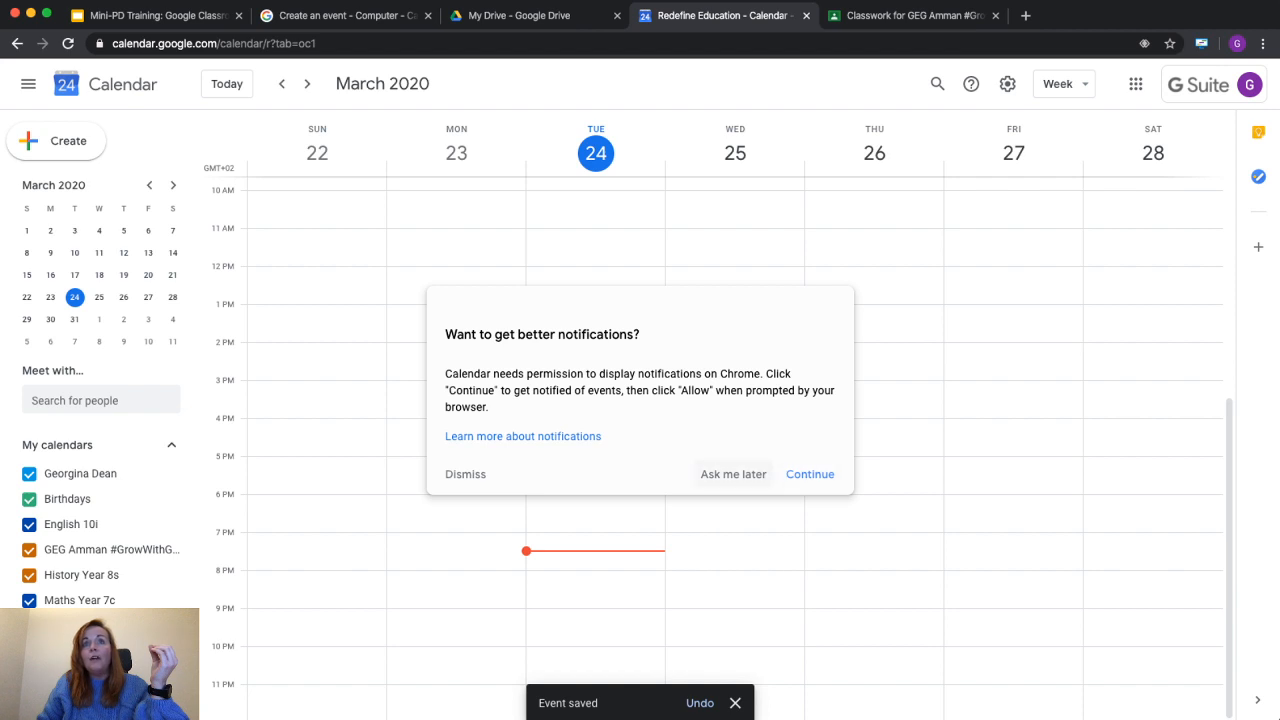
pyautogui.click(733, 474)
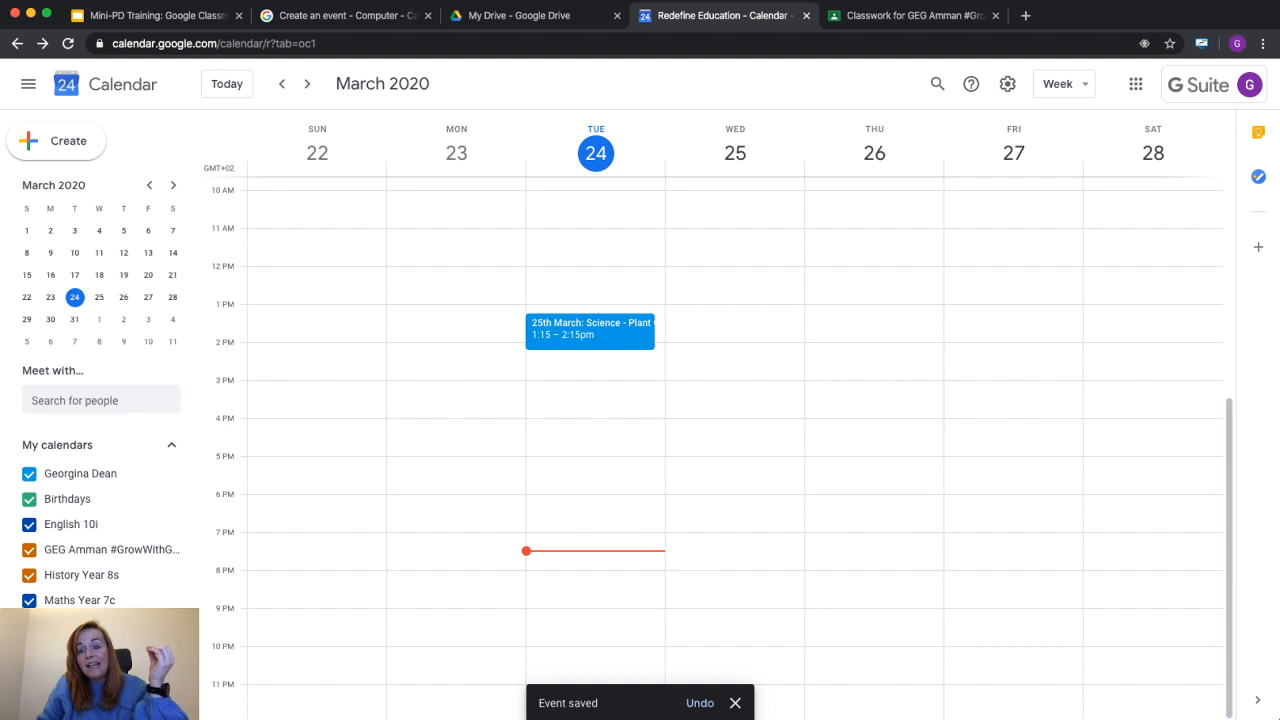
pyautogui.click(590, 330)
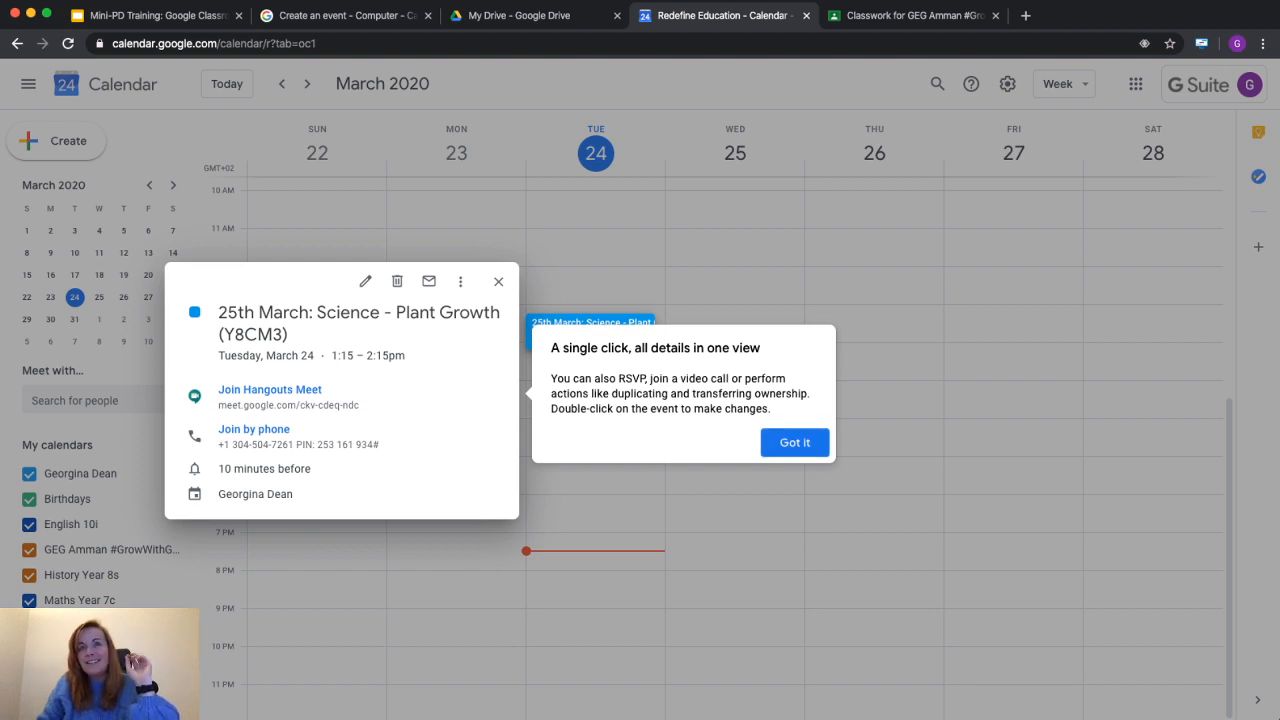
pyautogui.click(795, 442)
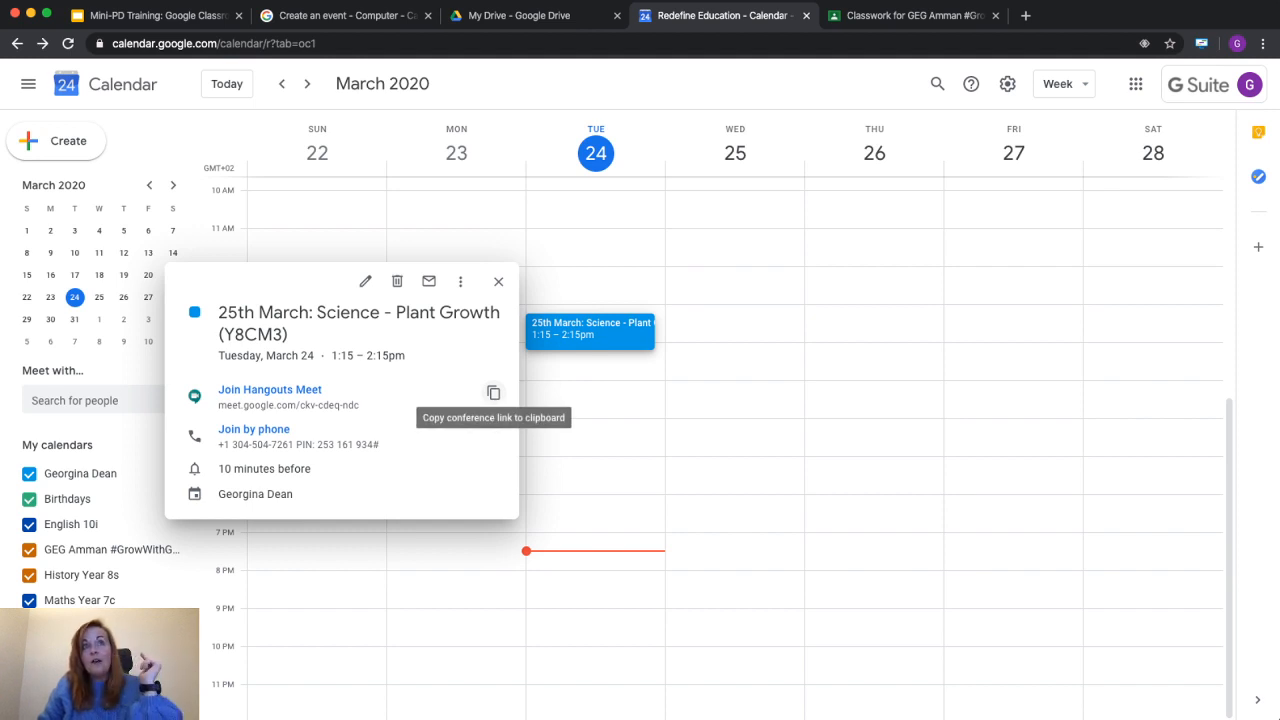
pyautogui.click(493, 392)
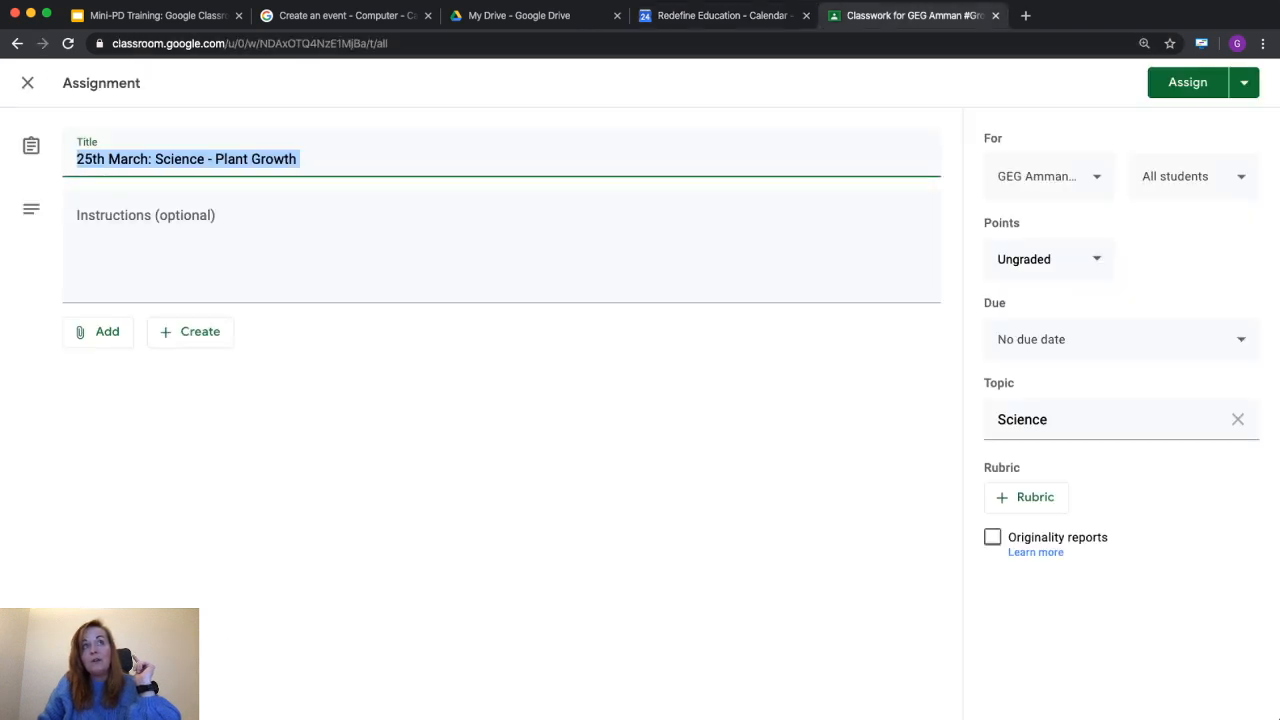
# Attach the copied Hangouts Meet link to the "25th March: Science - Plant Growth" assignment in Google Classroom
pyautogui.click(99, 331)
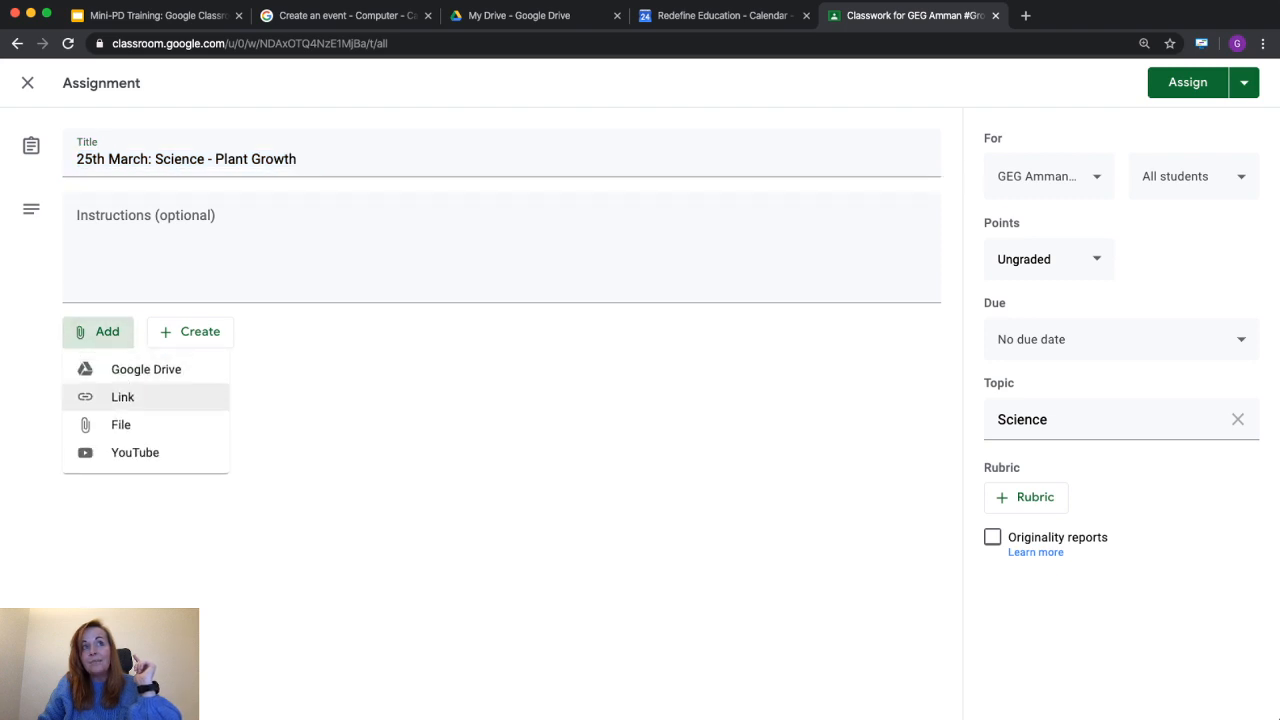
pyautogui.click(122, 397)
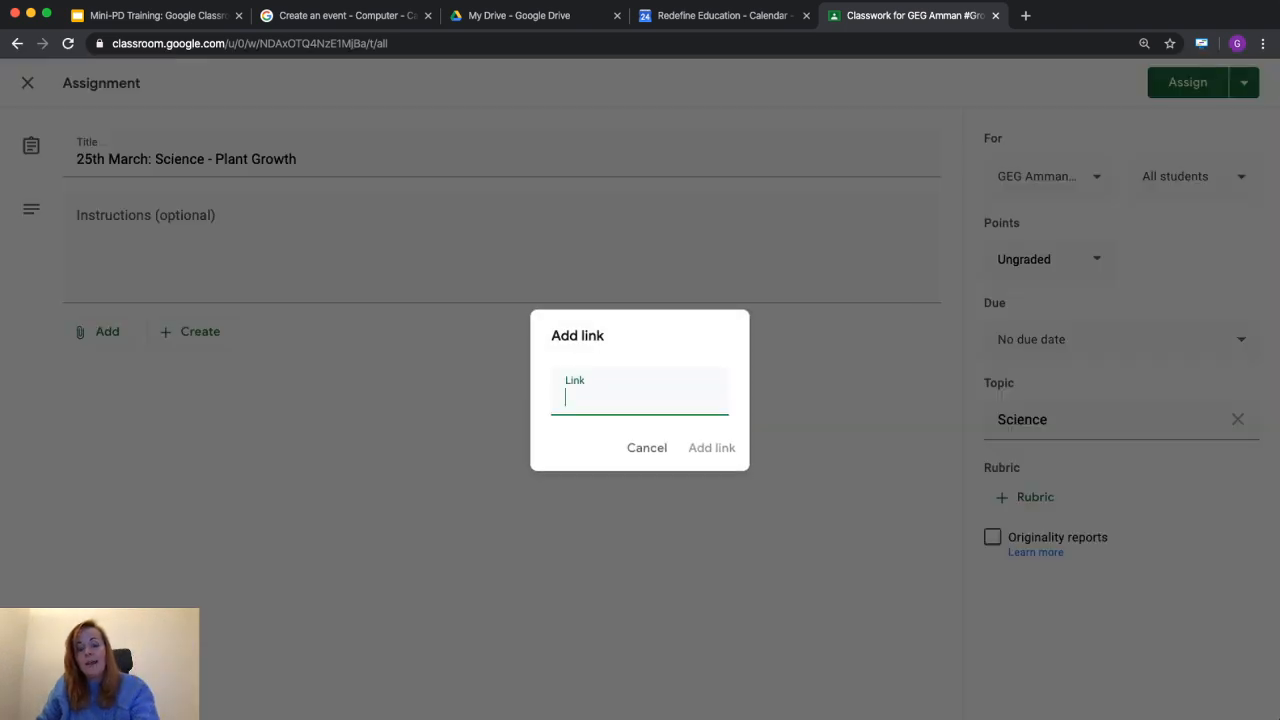
pyautogui.press('super+v')
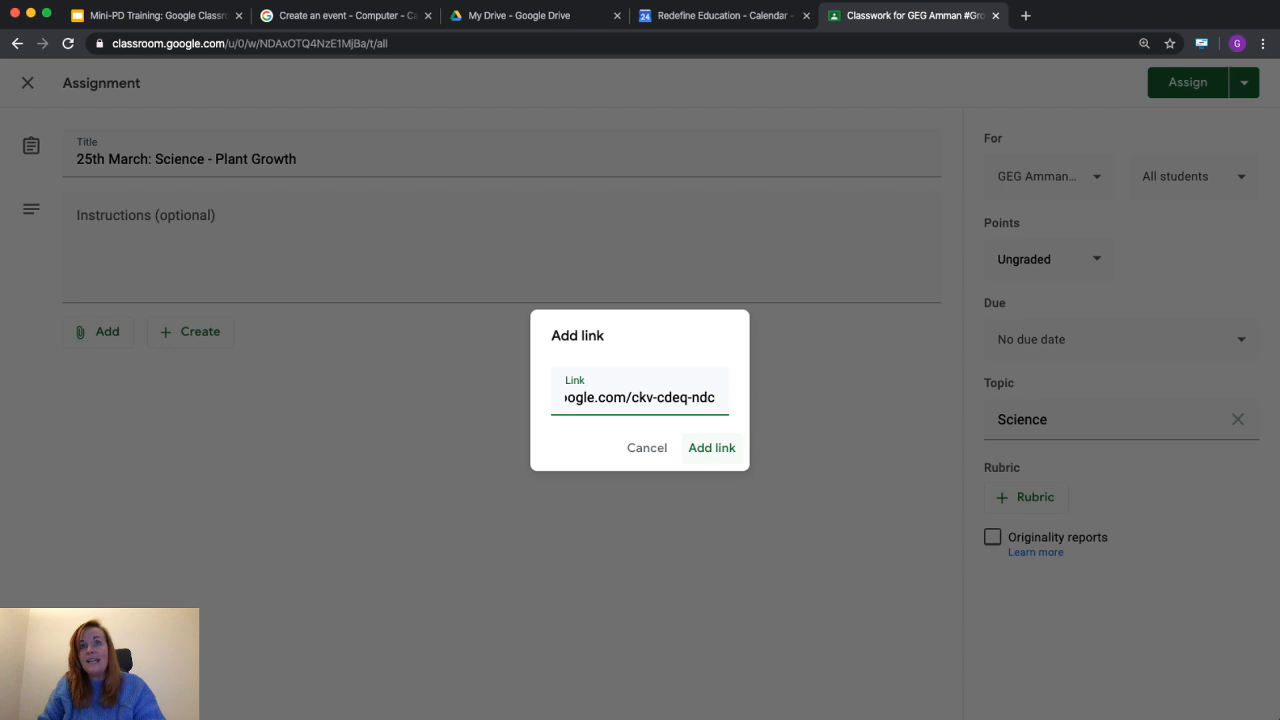
pyautogui.click(711, 447)
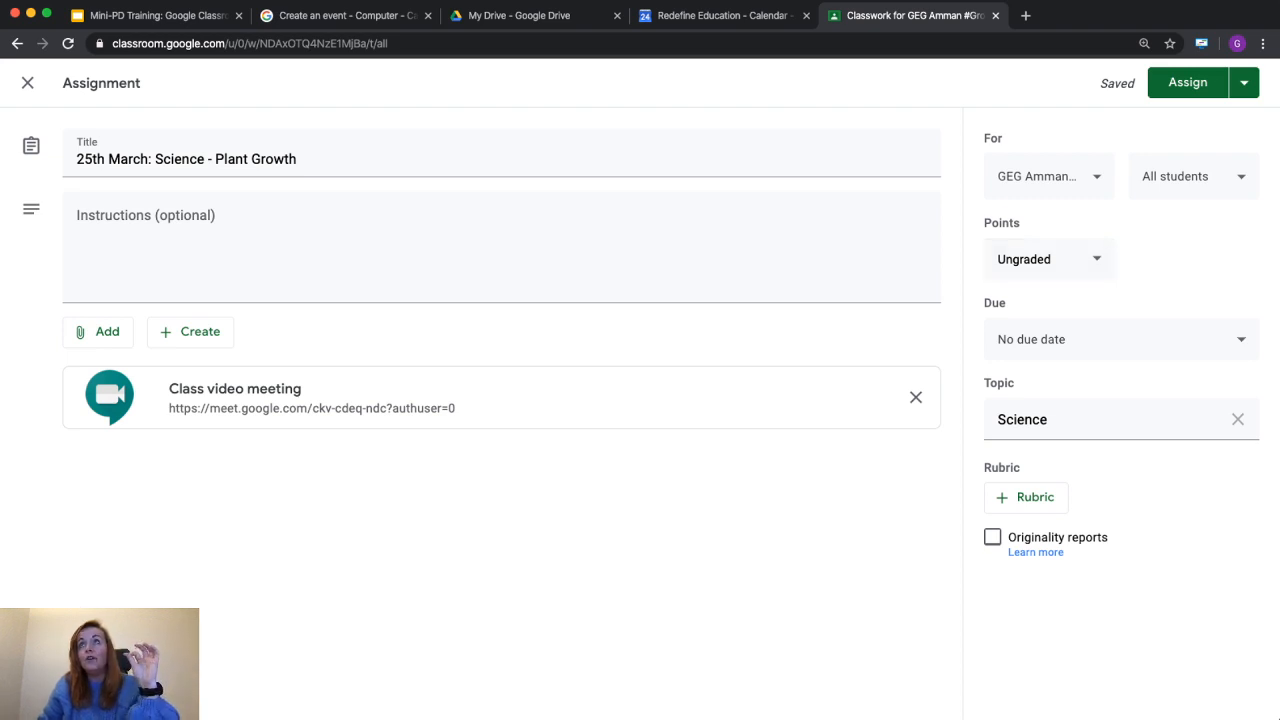
# Schedule the assignment for Mar 25, 2020 at 1:15 PM
pyautogui.click(1244, 82)
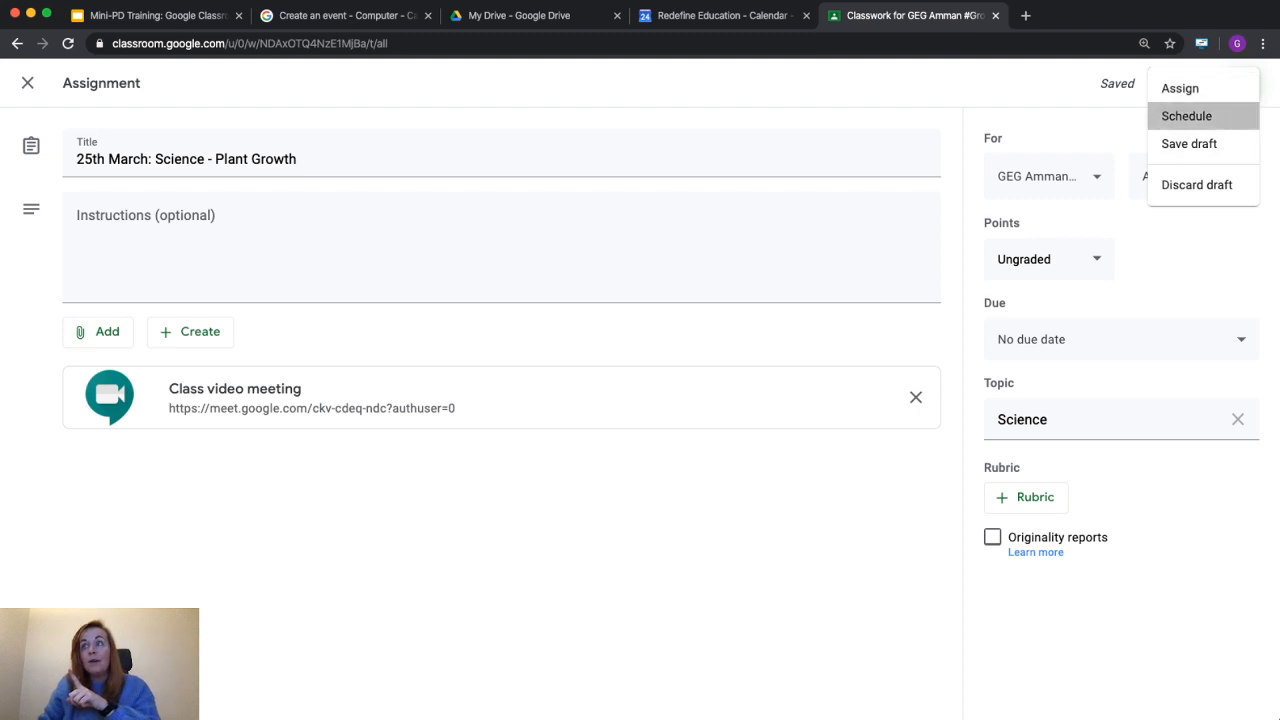
pyautogui.click(1186, 116)
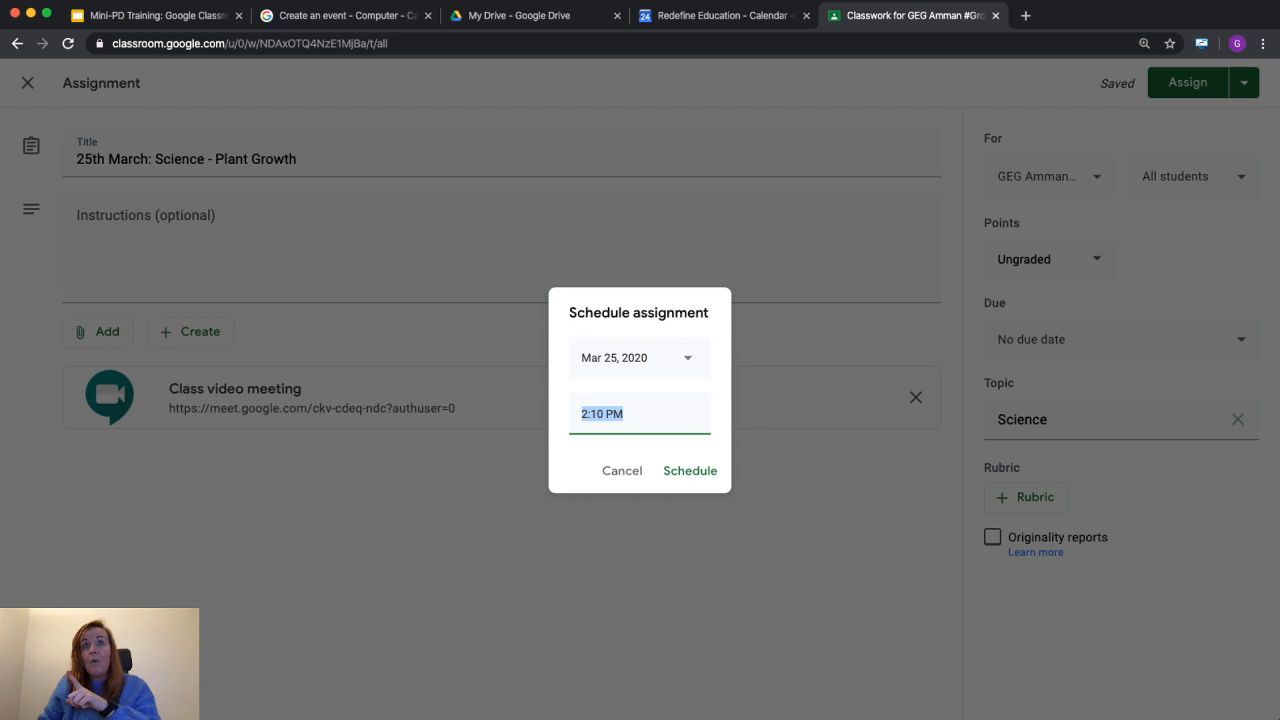
pyautogui.click(634, 357)
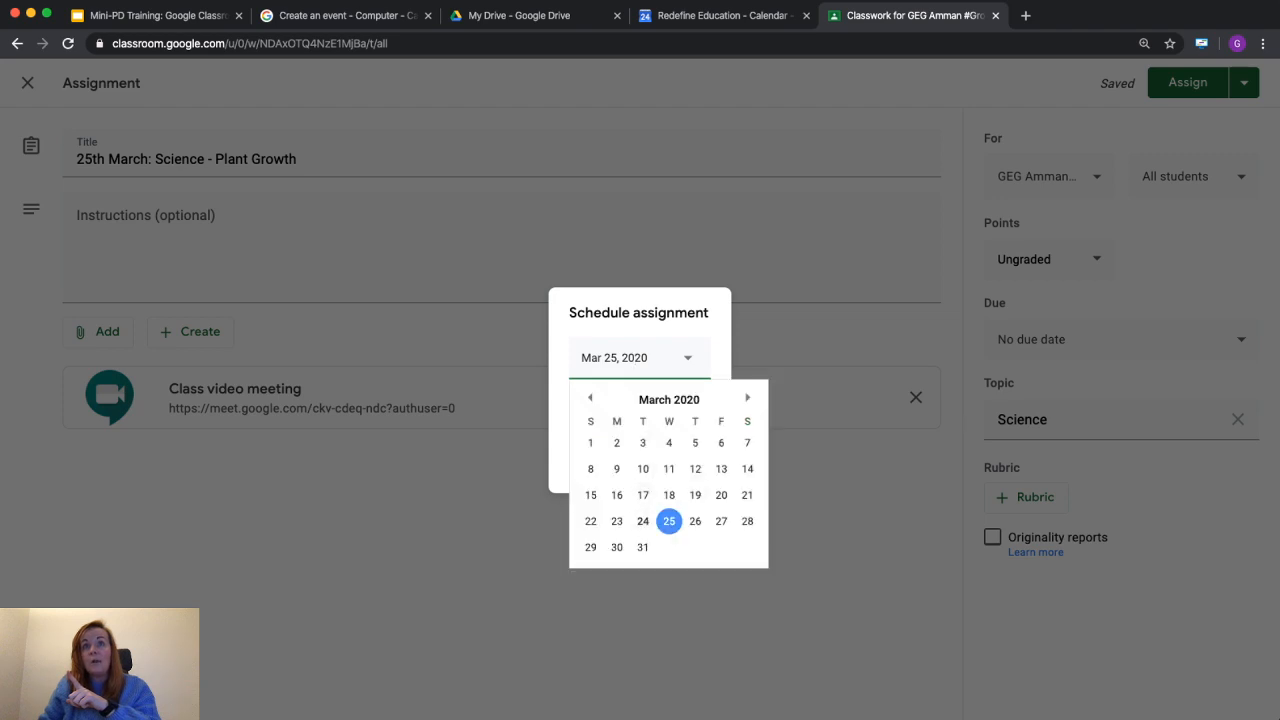
pyautogui.click(669, 521)
pyautogui.press('Tab')
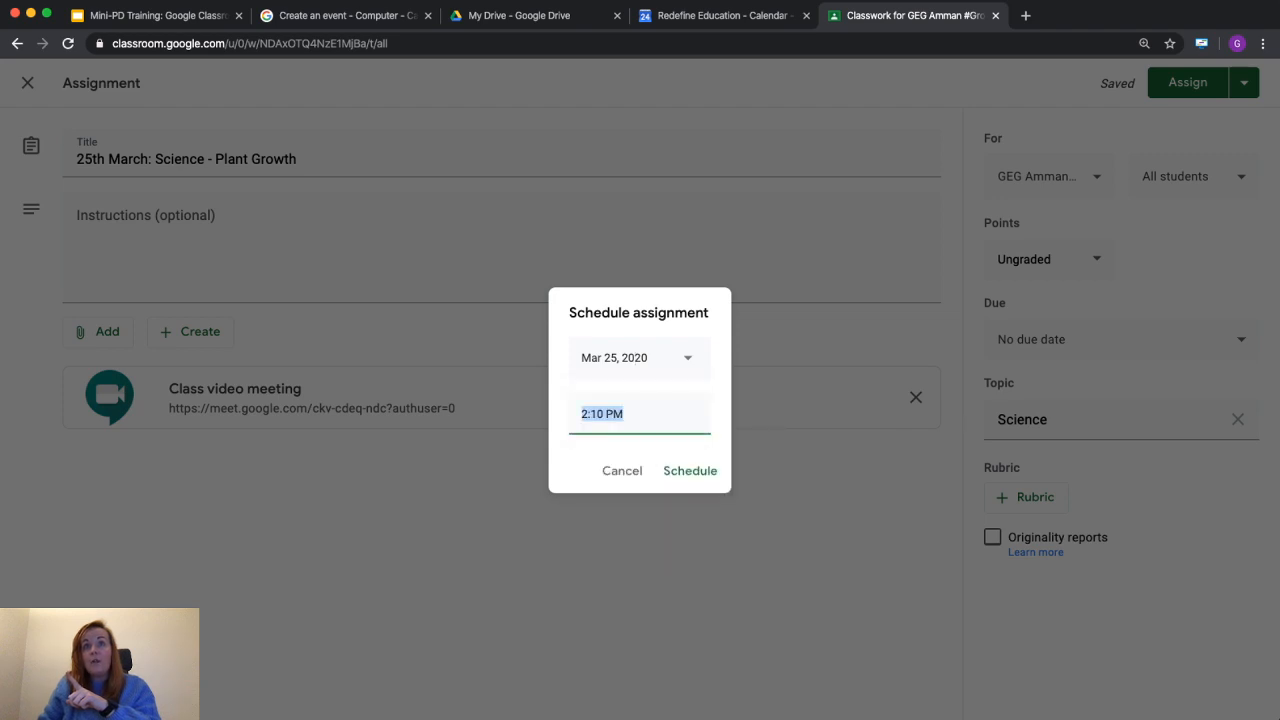
pyautogui.click(604, 414)
pyautogui.moveTo(604, 414); pyautogui.dragTo(581, 414)
pyautogui.press('BackSpace')
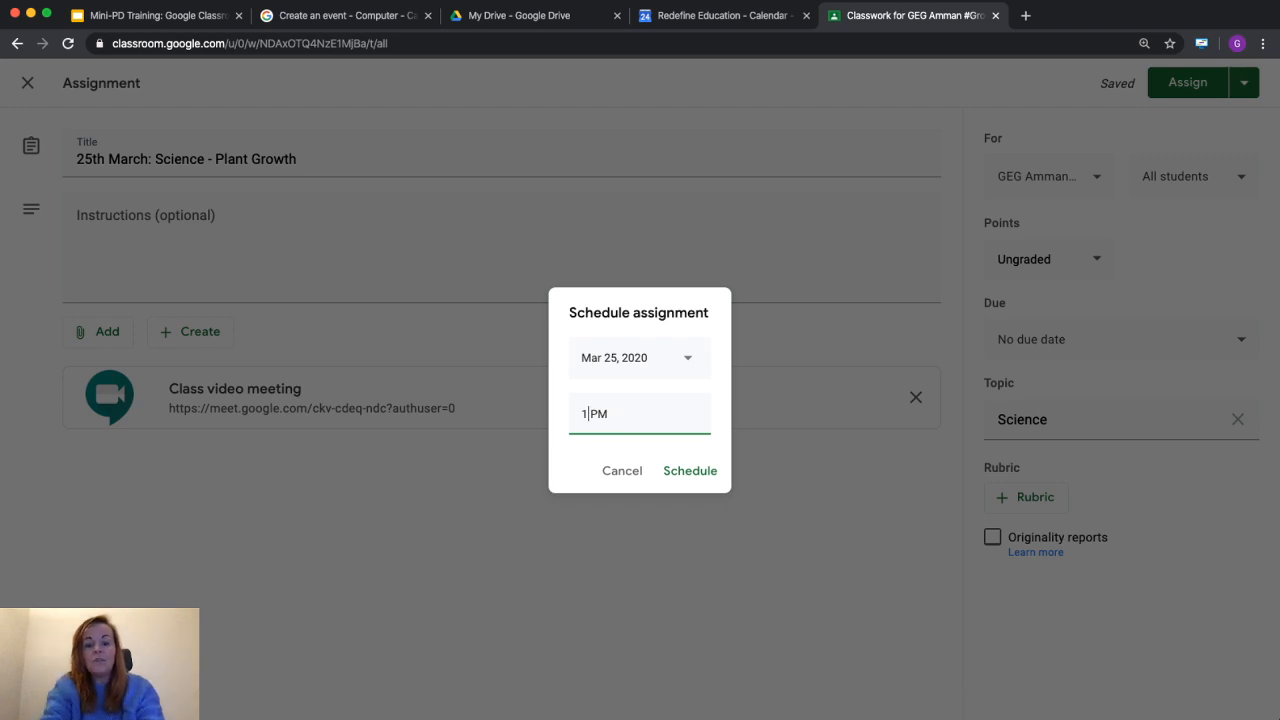
pyautogui.write('1:15')
pyautogui.press('Tab')
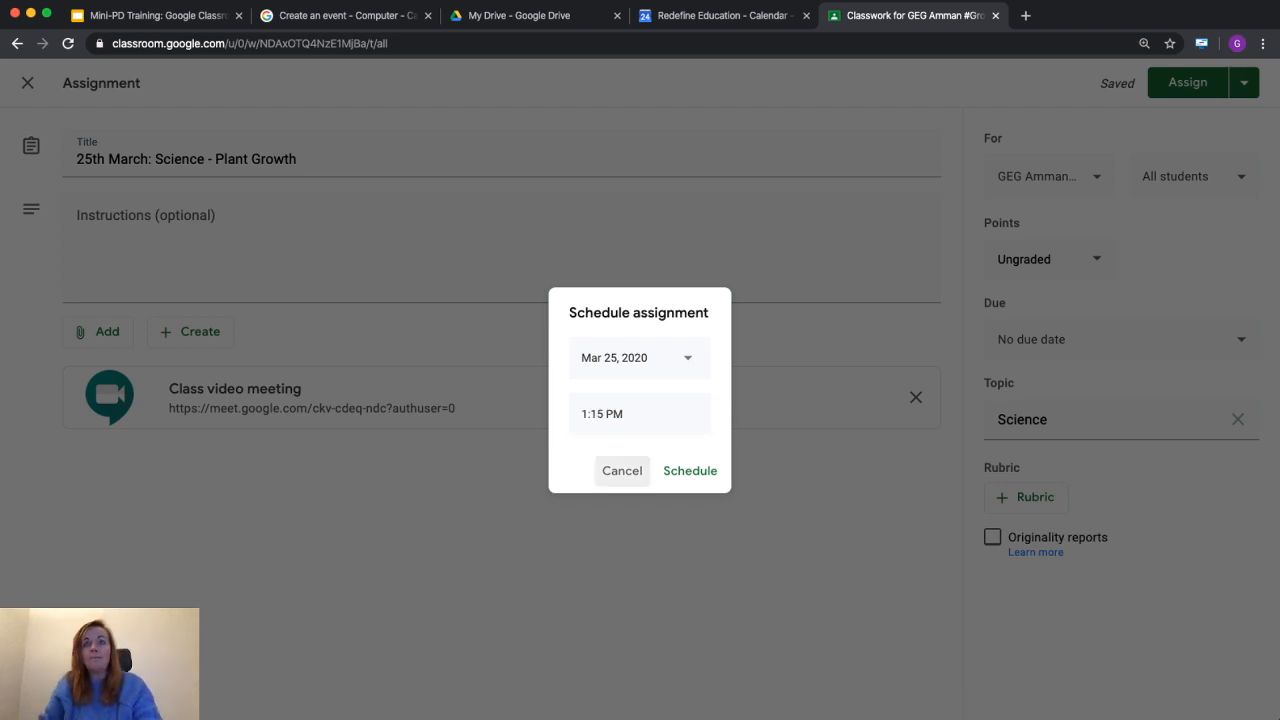
pyautogui.click(690, 471)
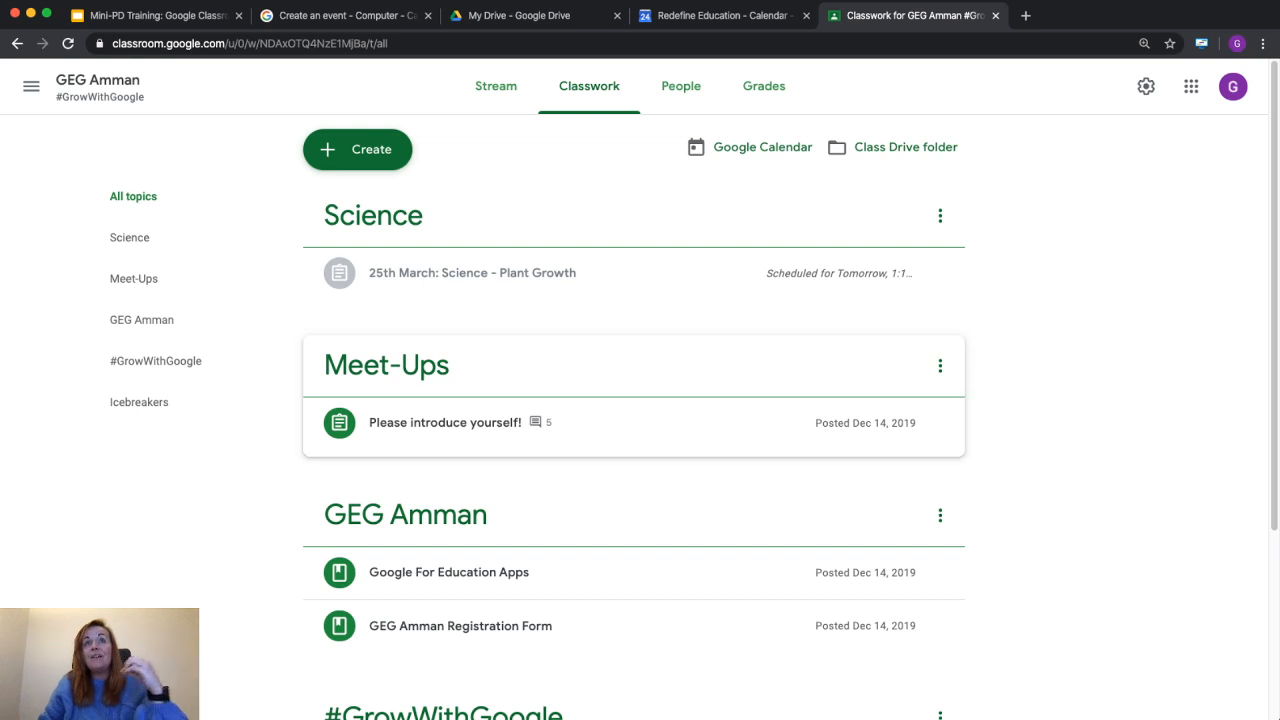
# Reopen the scheduled "25th March: Science - Plant Growth" assignment for editing and remove its scheduled posting time
pyautogui.click(630, 273)
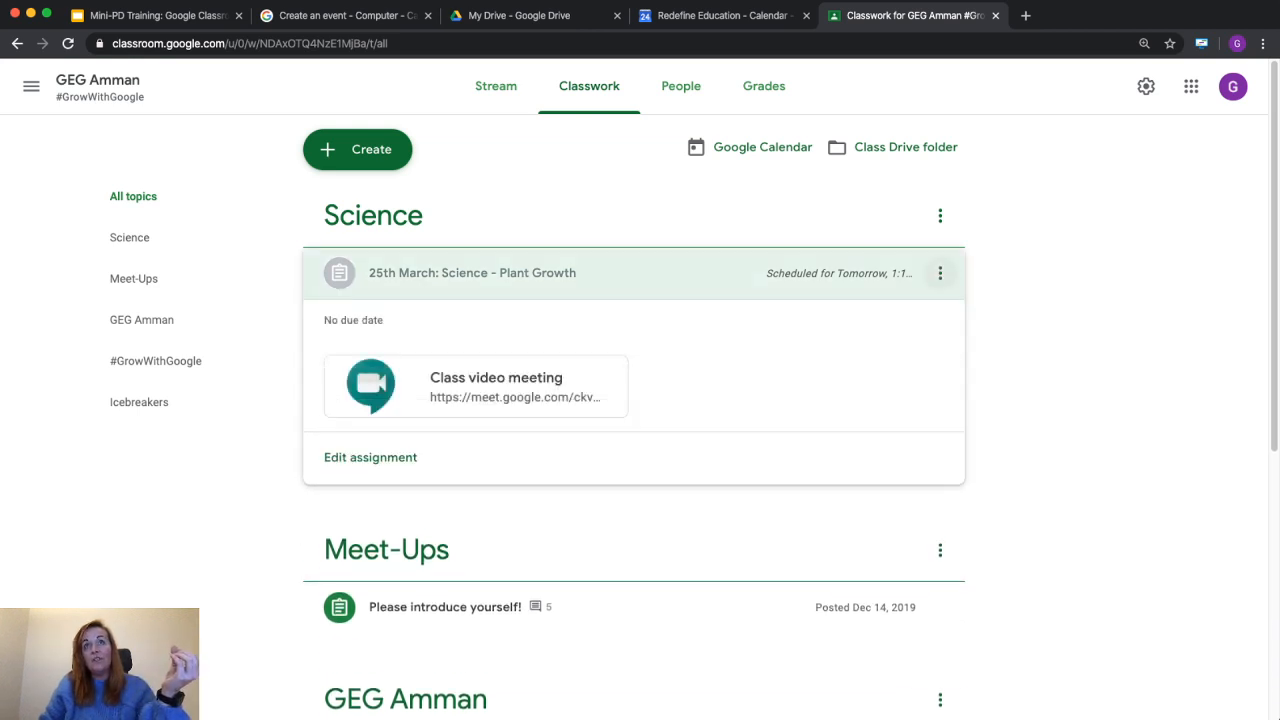
pyautogui.click(940, 273)
pyautogui.click(877, 305)
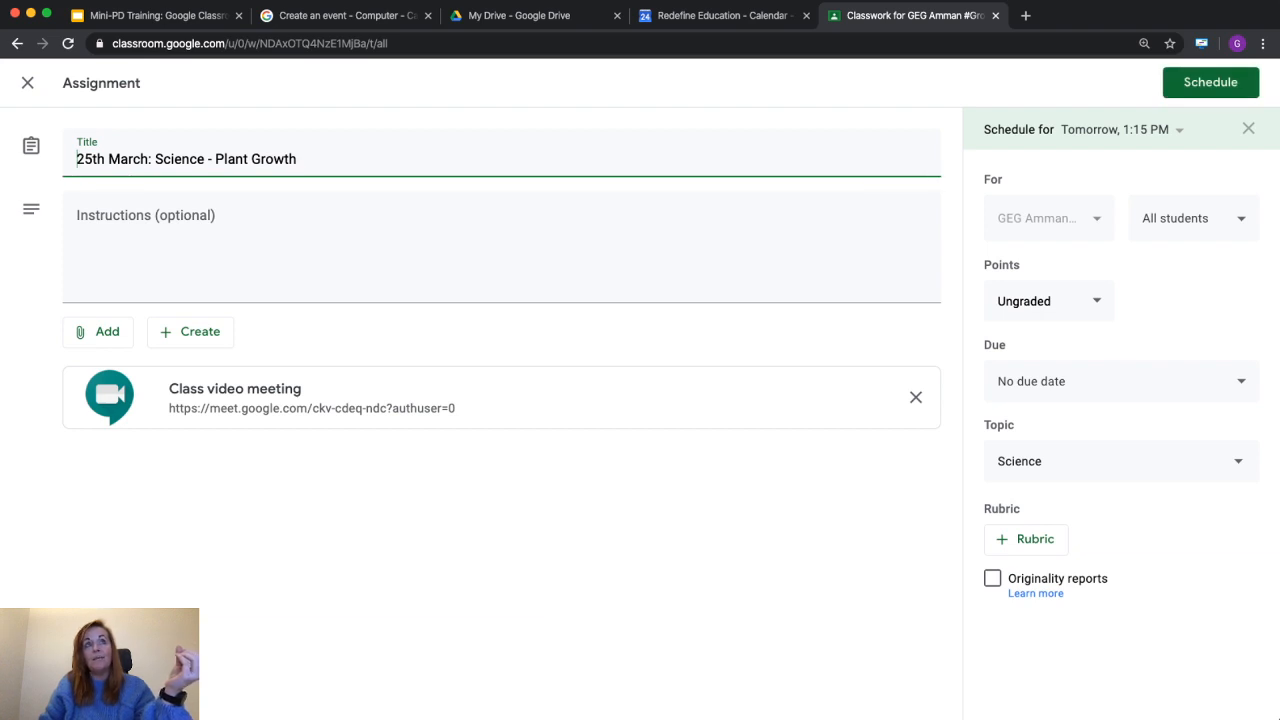
pyautogui.click(1248, 128)
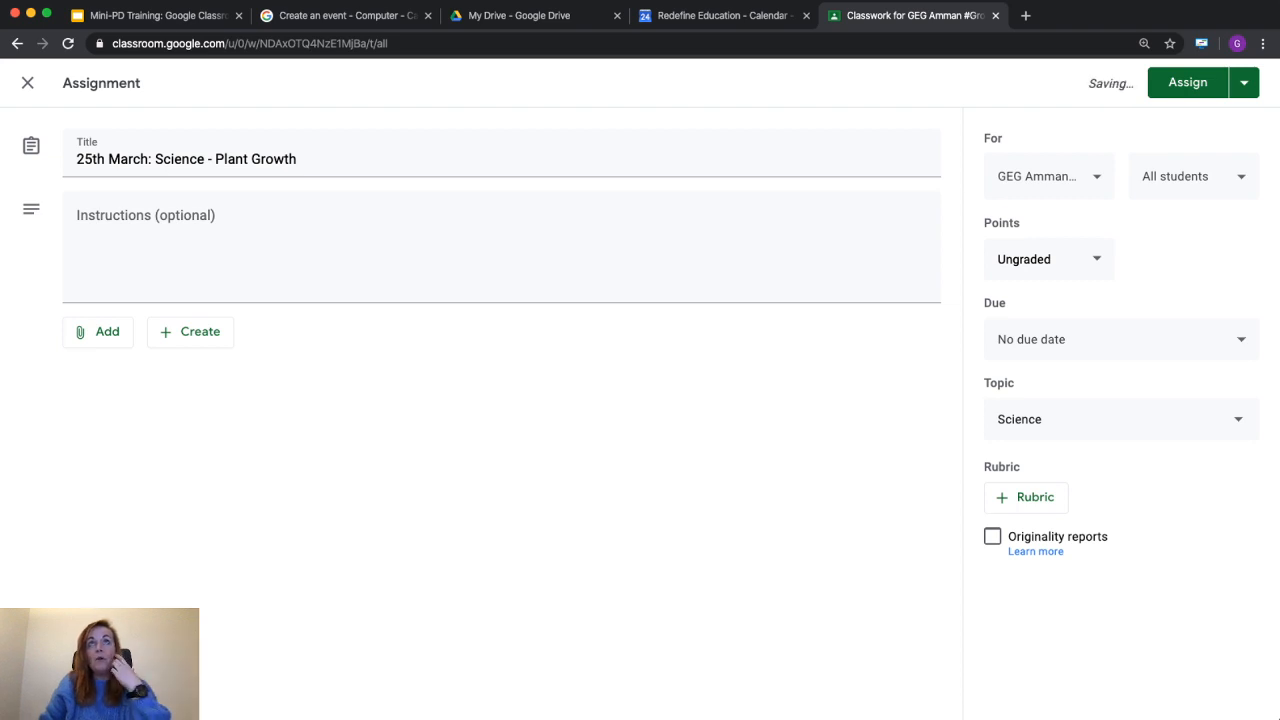
# Start a 3:00pm event on Tuesday, March 24 in Google Calendar, titled with the Classroom assignment's title, "25th March: Science - Plant Growth"
pyautogui.hotkey('ctrl', 'shift', 'Tab')
pyautogui.press('Escape')
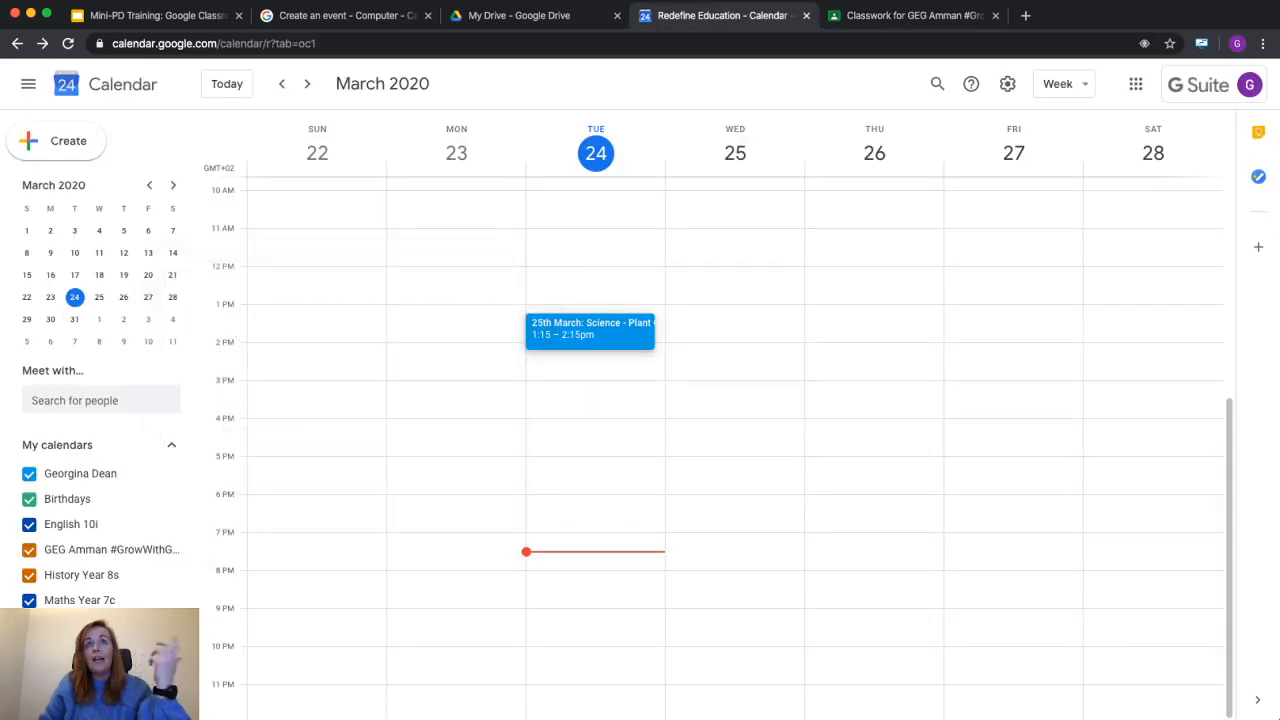
pyautogui.click(592, 390)
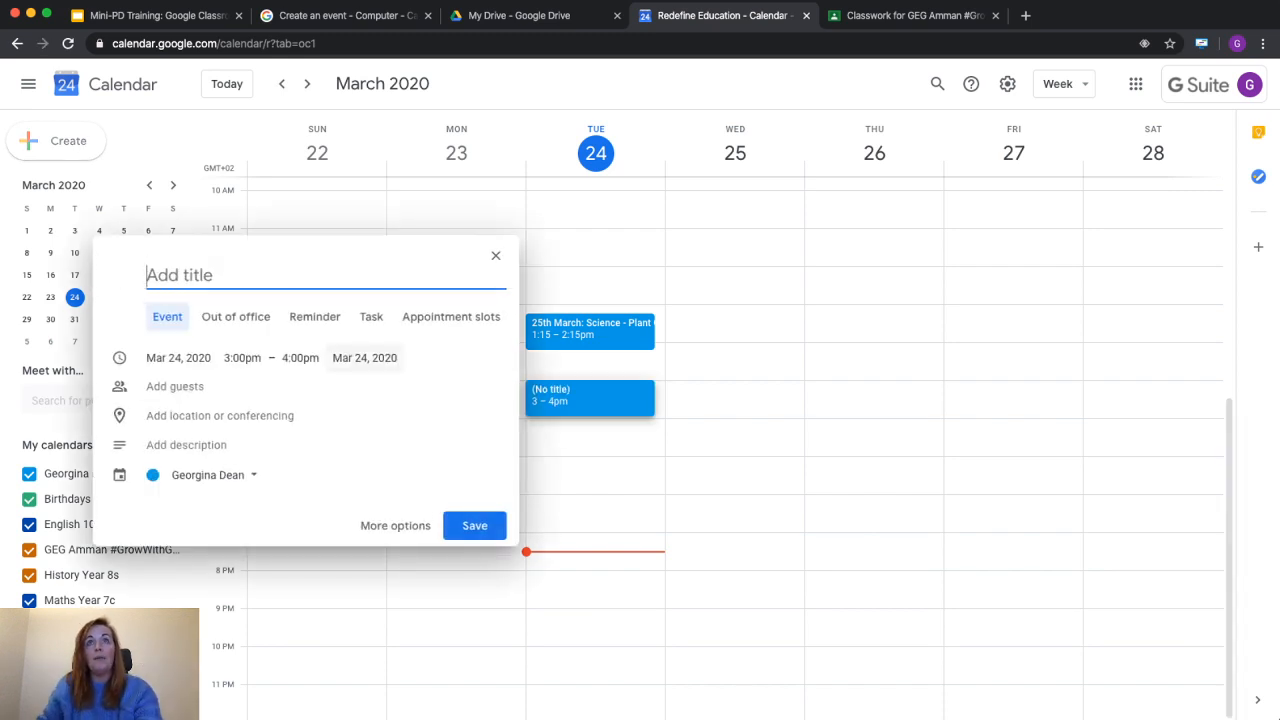
pyautogui.hotkey('ctrl', 'Tab')
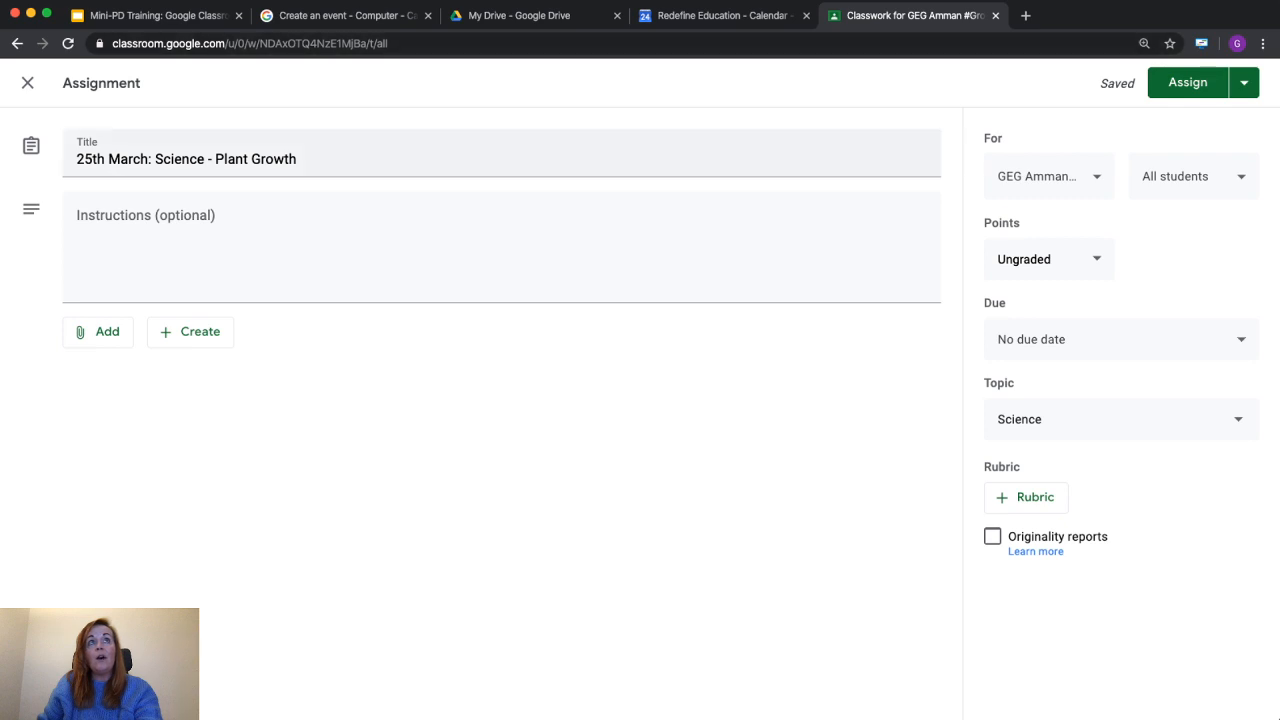
pyautogui.click(298, 159)
pyautogui.moveTo(298, 159); pyautogui.dragTo(76, 159)
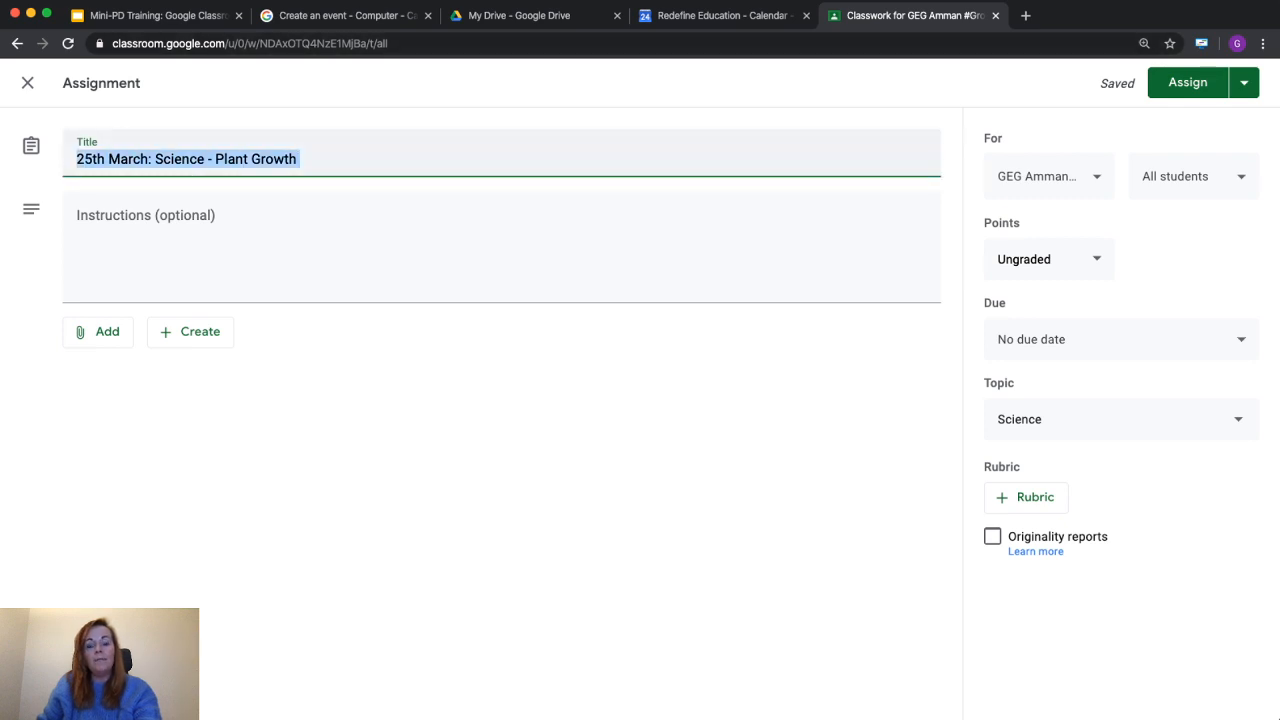
pyautogui.hotkey('ctrl', 'shift', 'Tab')
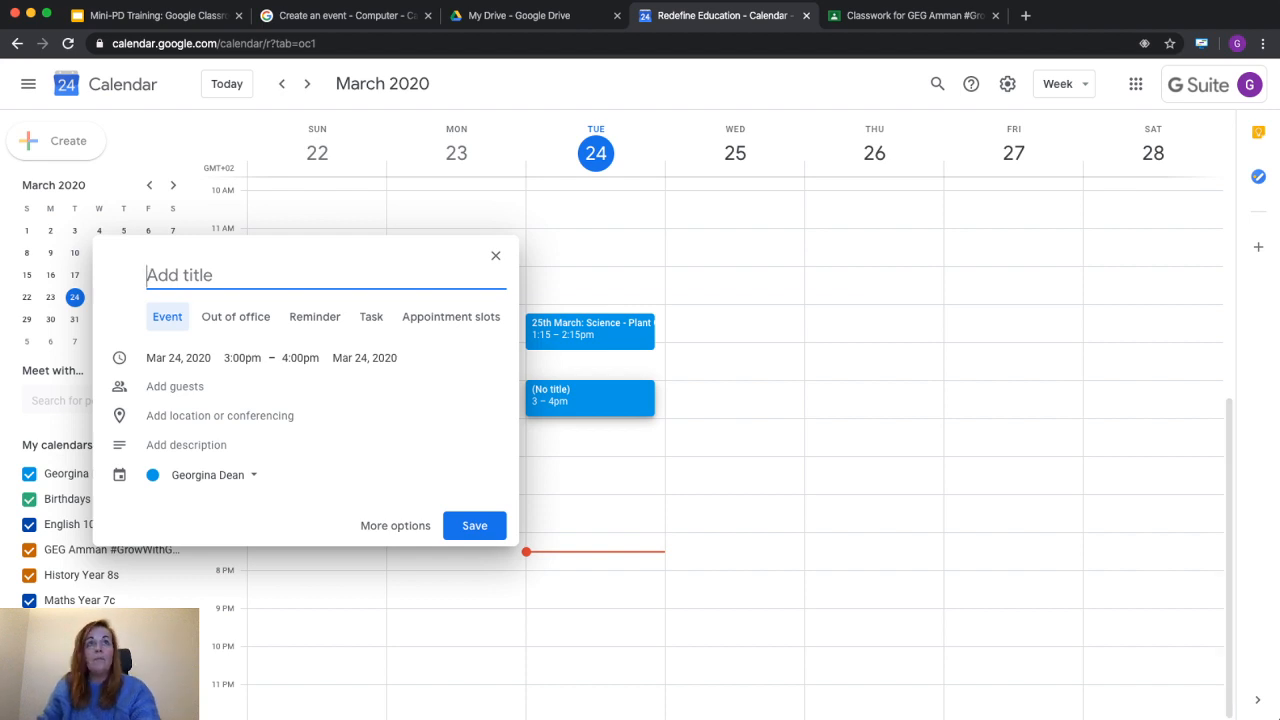
pyautogui.hotkey('ctrl', 'v')
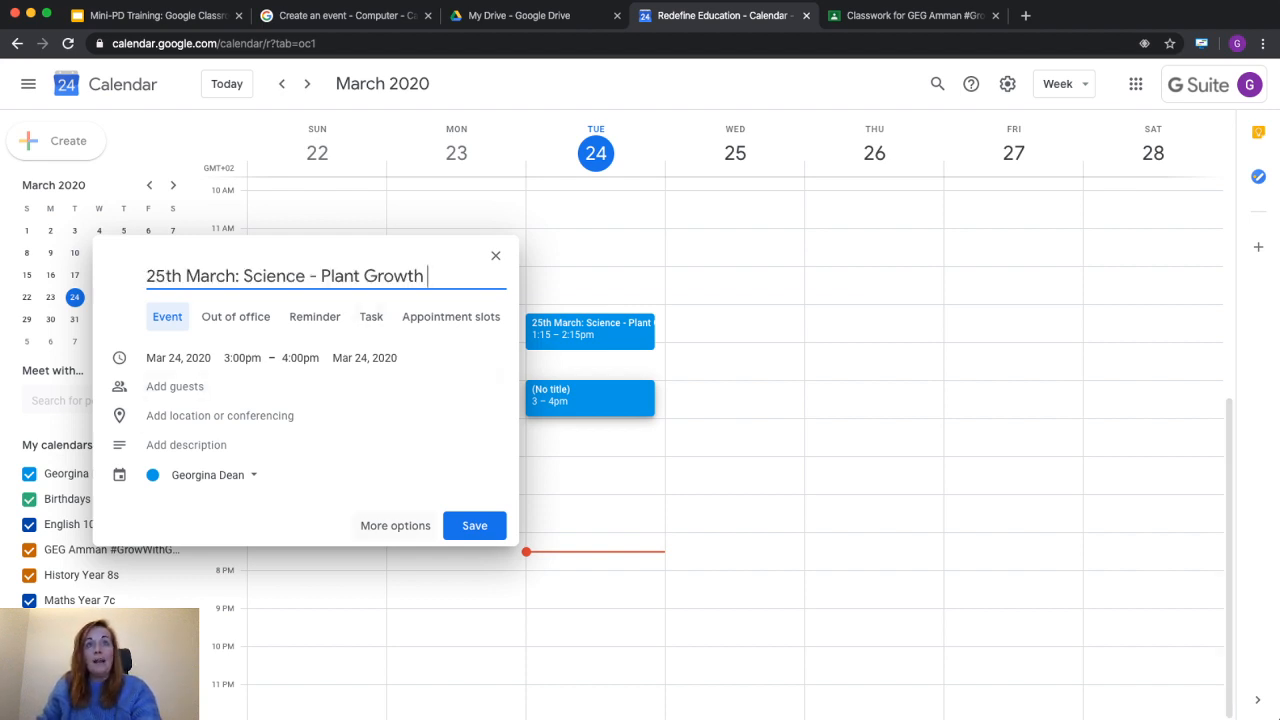
# Open the new event's full editing options and set its start time to 12:20pm
pyautogui.click(395, 525)
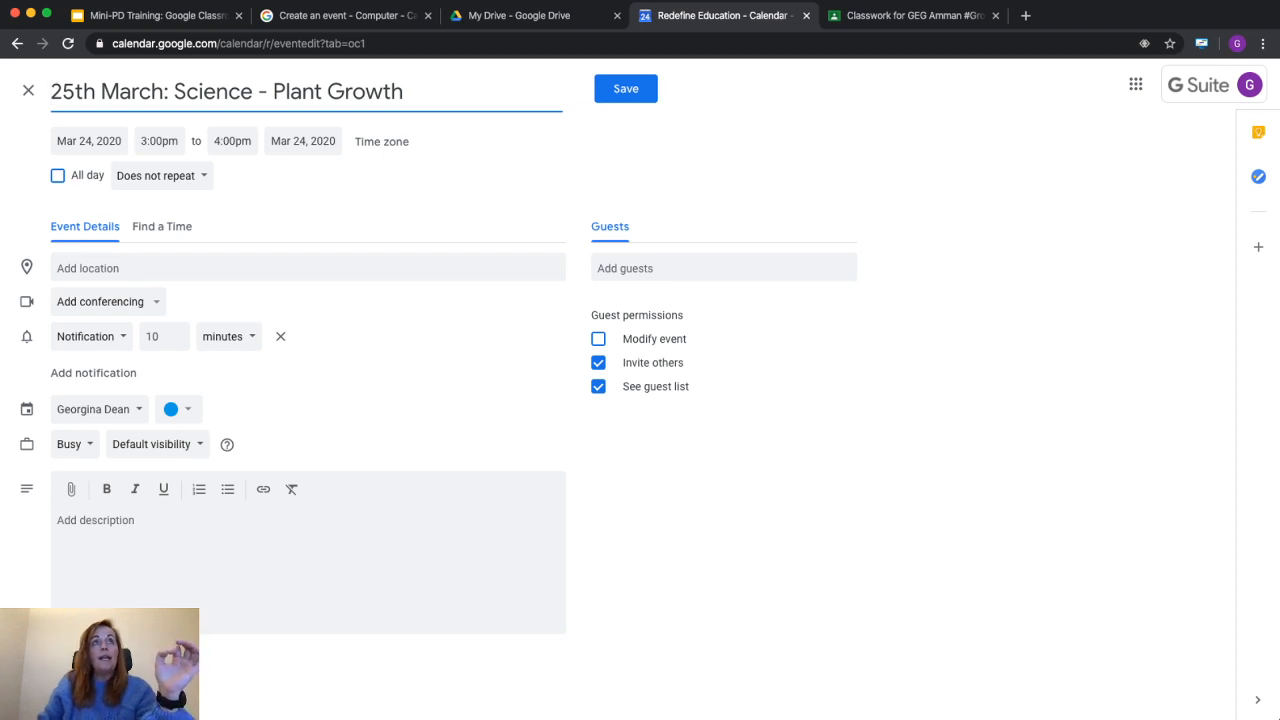
pyautogui.click(159, 141)
pyautogui.write('2:@0pm')
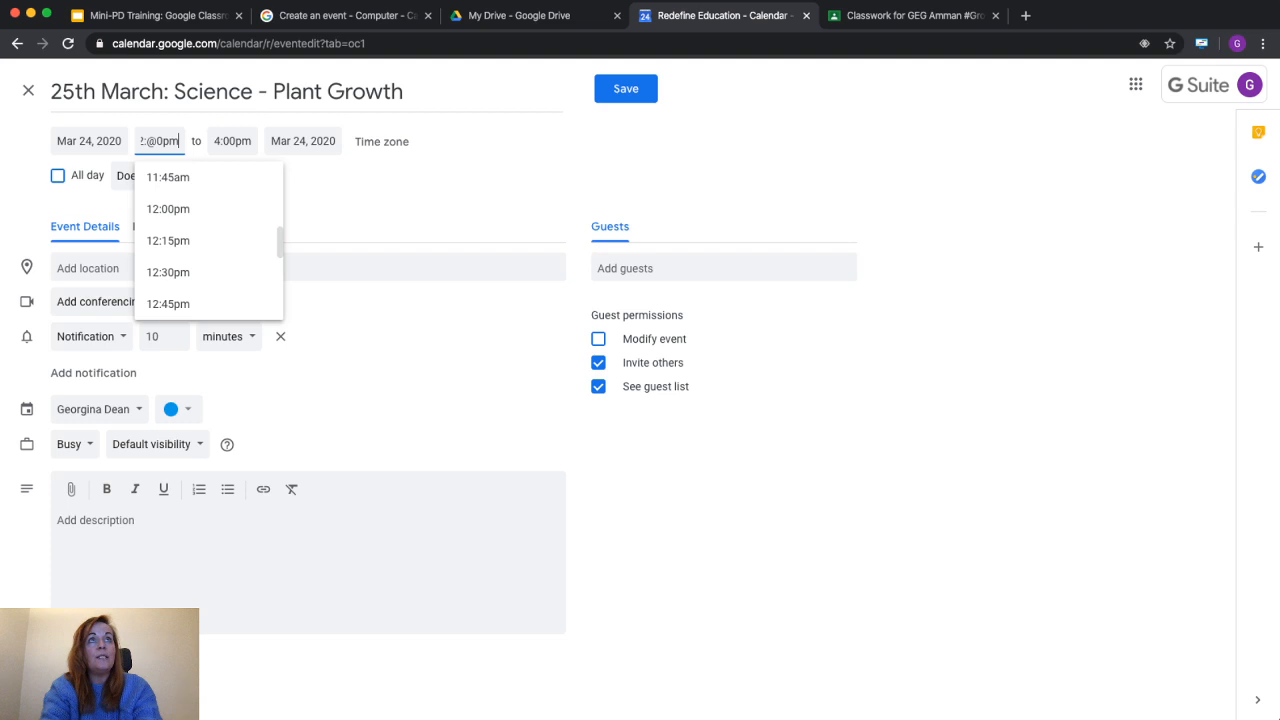
pyautogui.press('Tab')
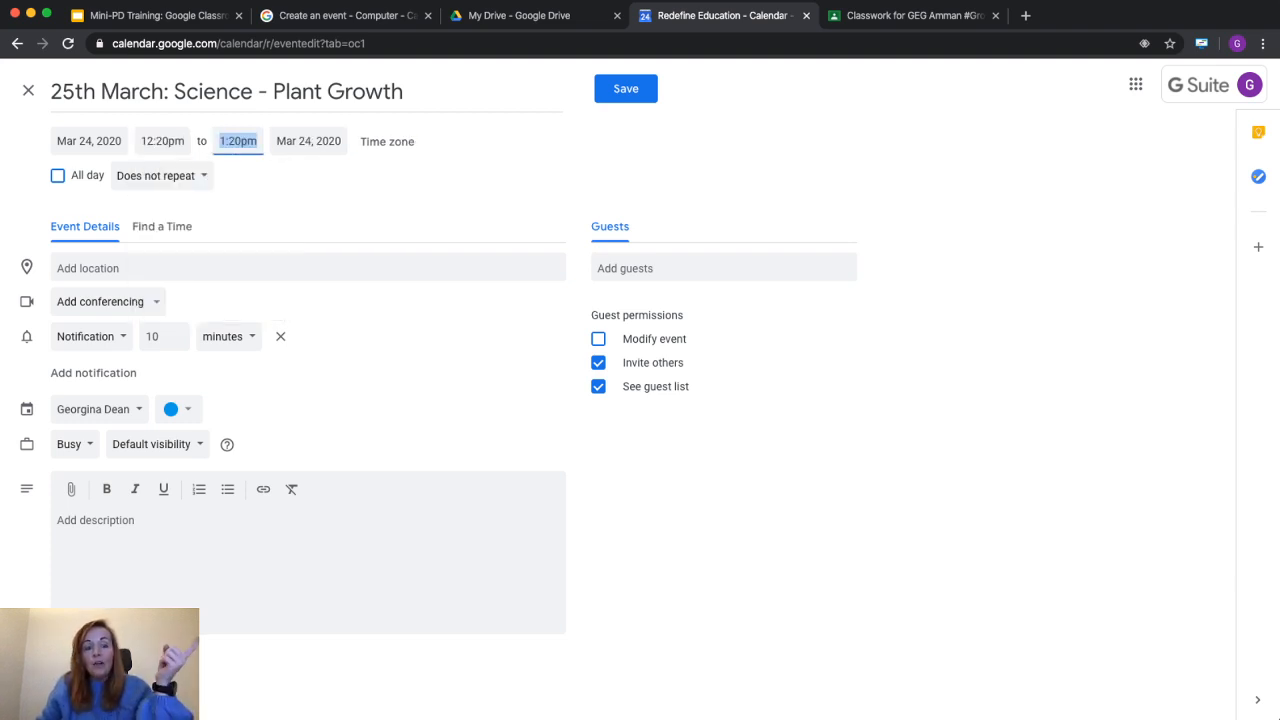
# Add Hangouts Meet conferencing to the new event and expand its joining details
pyautogui.click(100, 301)
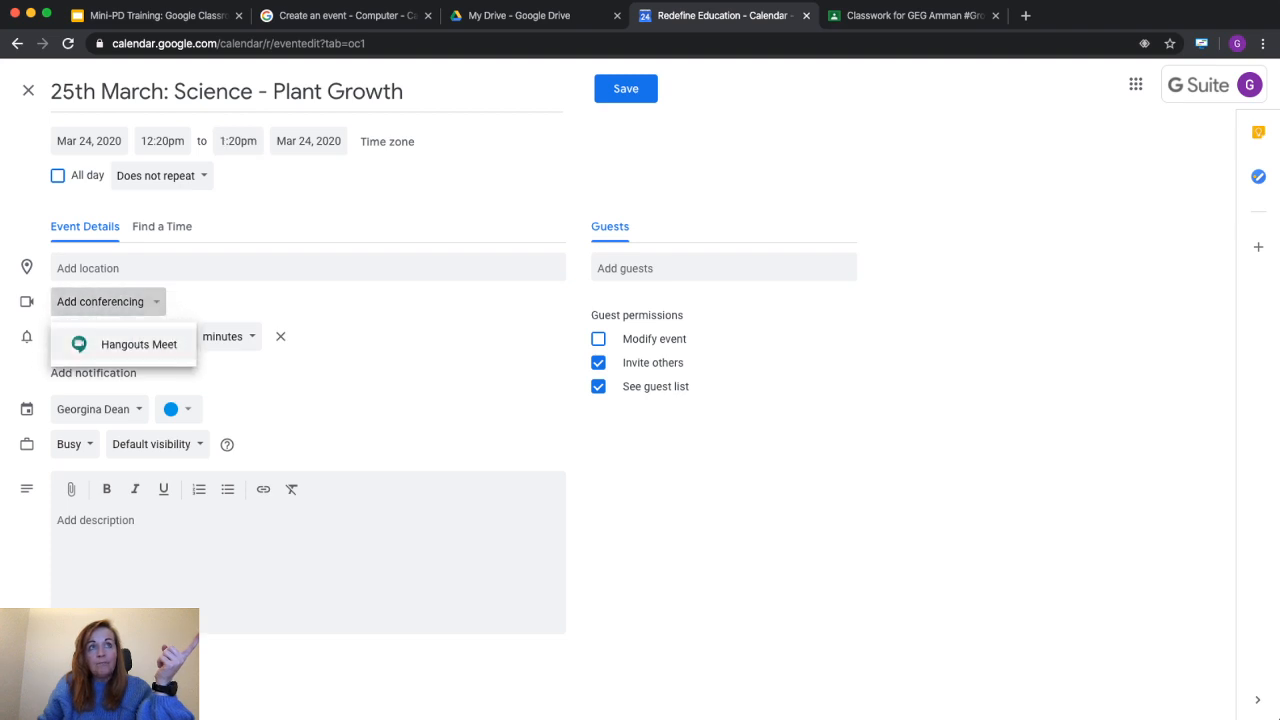
pyautogui.click(139, 344)
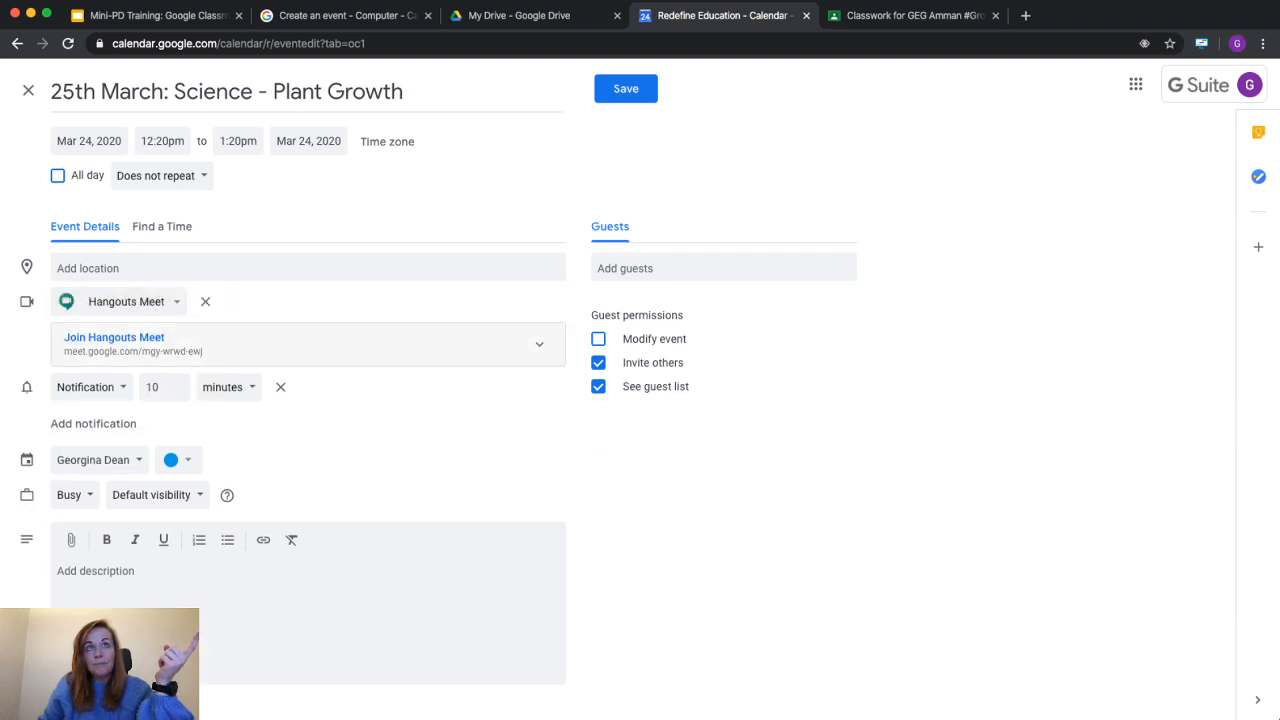
pyautogui.click(539, 344)
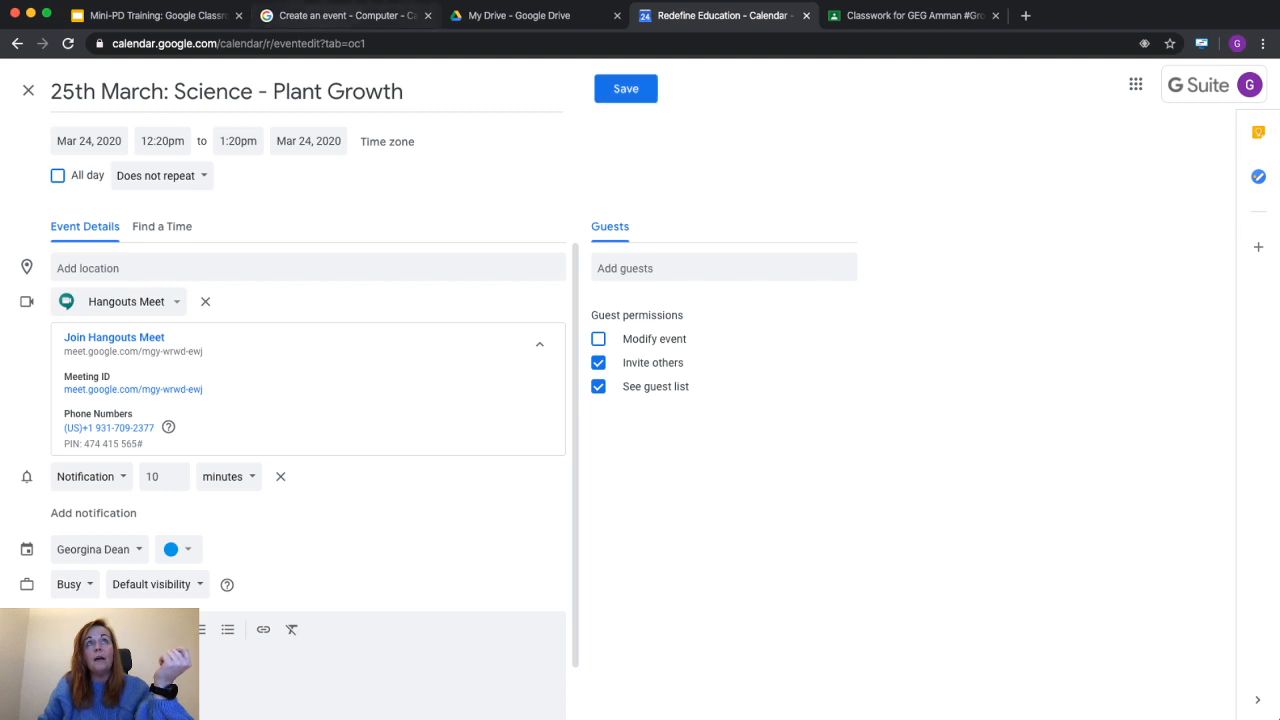
pyautogui.click(300, 15)
pyautogui.click(160, 15)
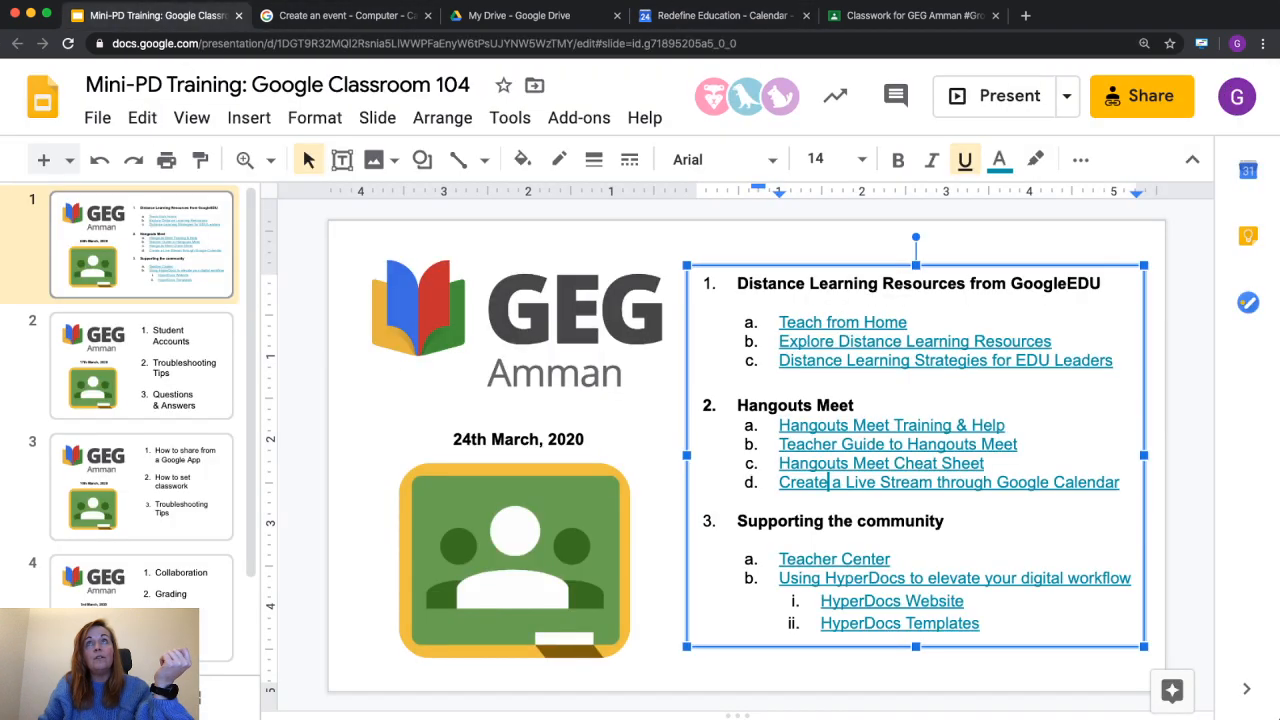
pyautogui.click(910, 15)
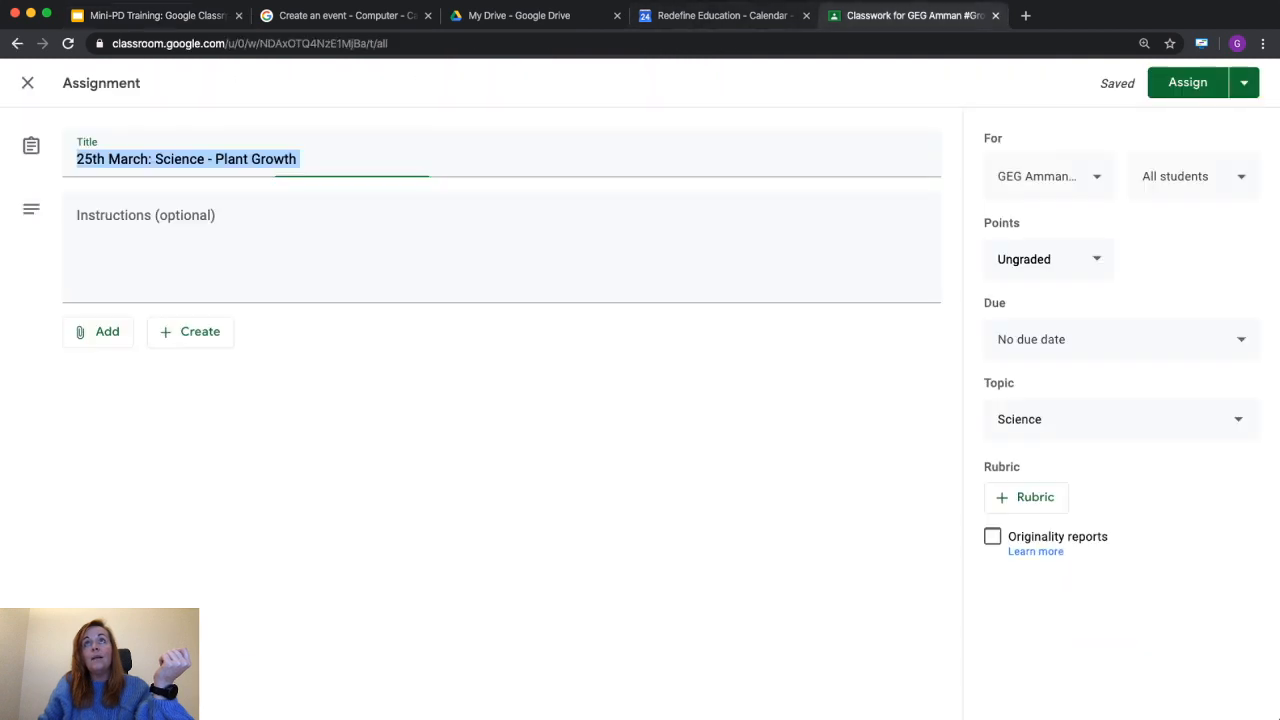
pyautogui.hotkey('ctrl', 'shift', 'Tab')
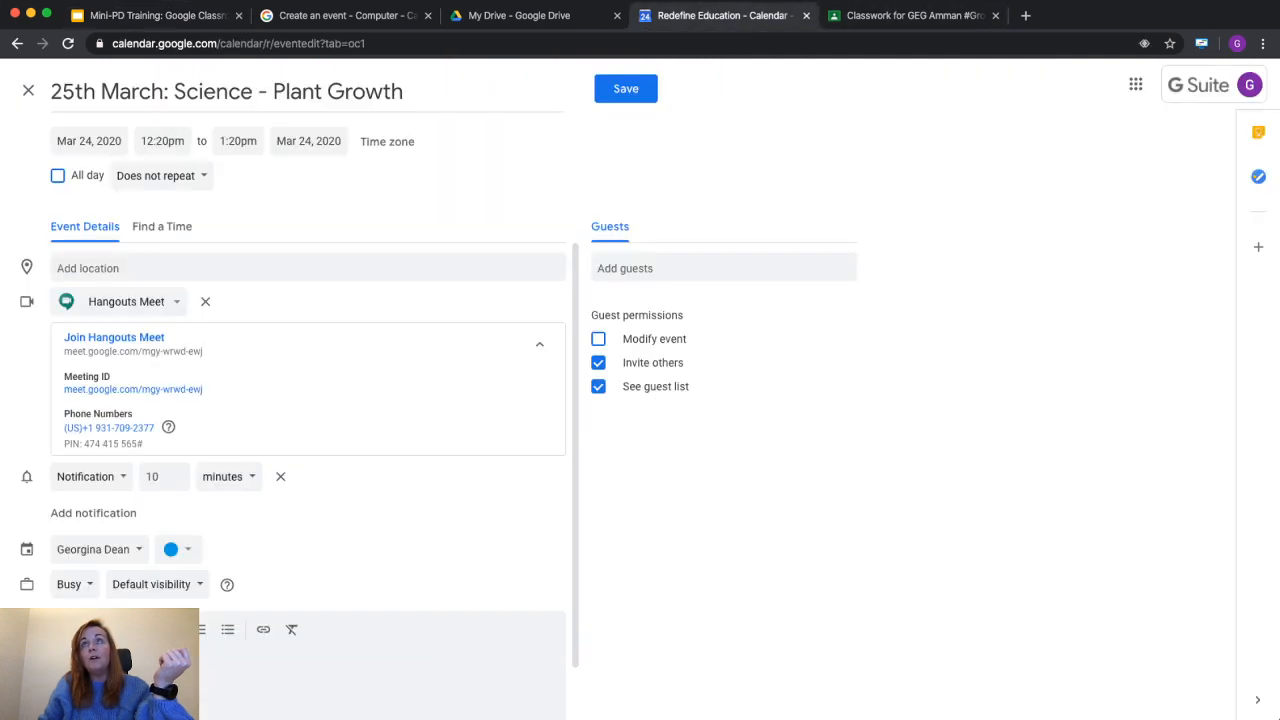
pyautogui.click(1135, 84)
pyautogui.scroll(-3, 1141, 300)
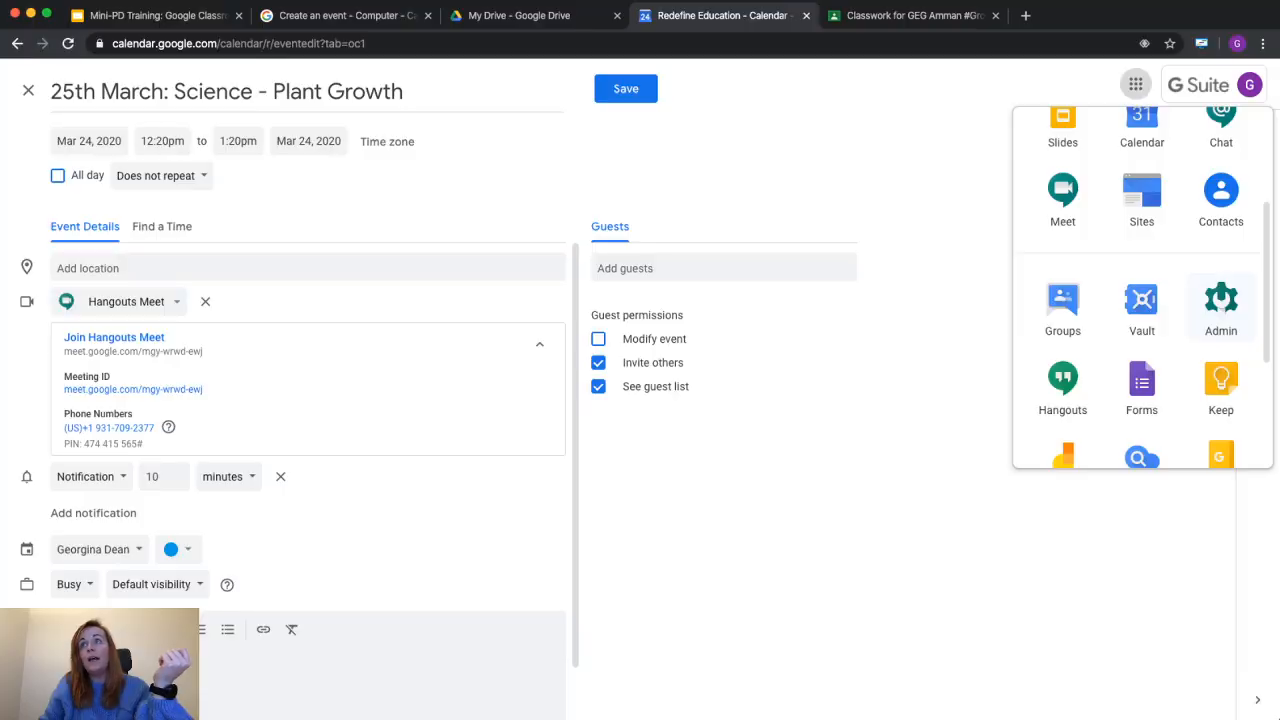
pyautogui.press('super+Tab')
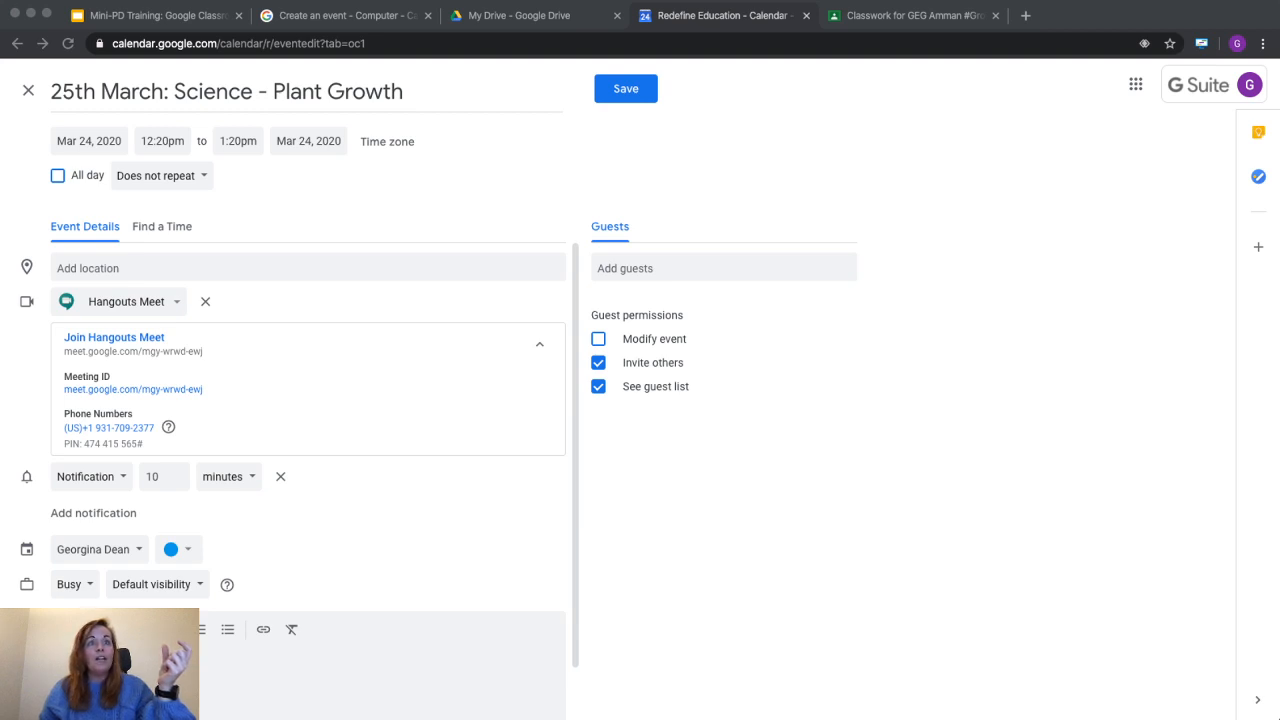
pyautogui.click(700, 460)
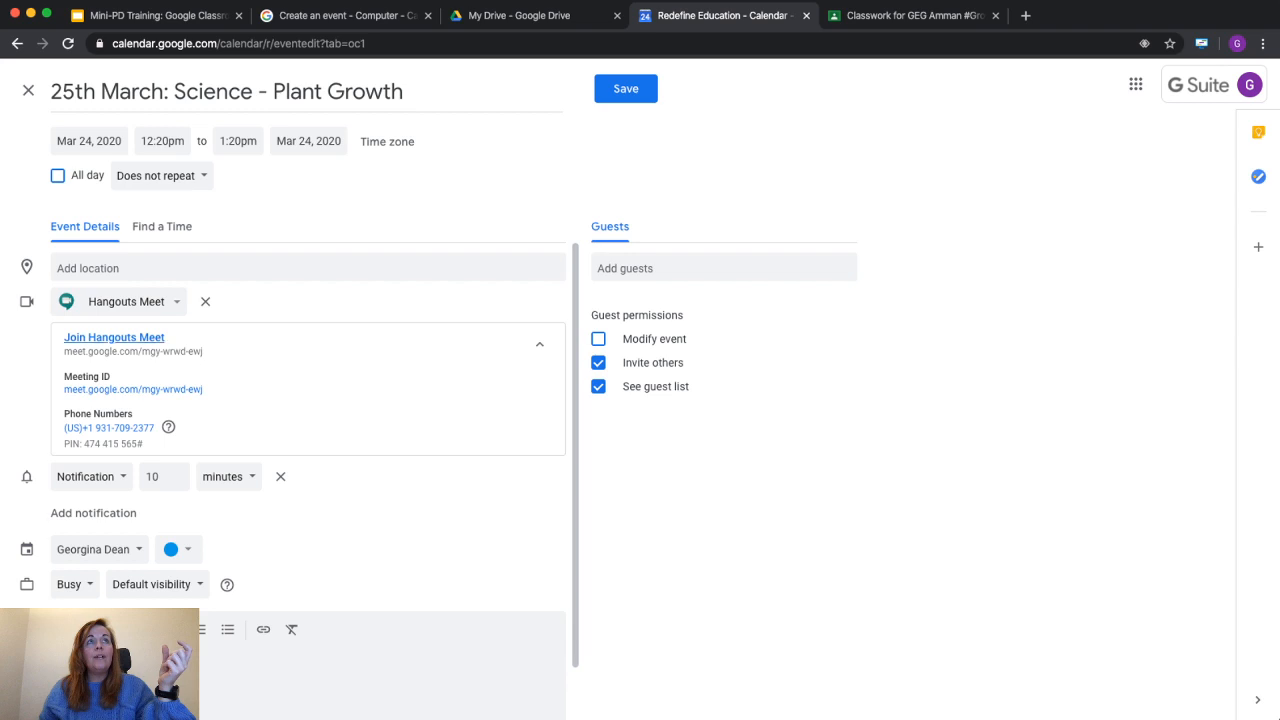
# Close the new event's editor, discarding its unsaved changes, and reload the calendar
pyautogui.click(28, 90)
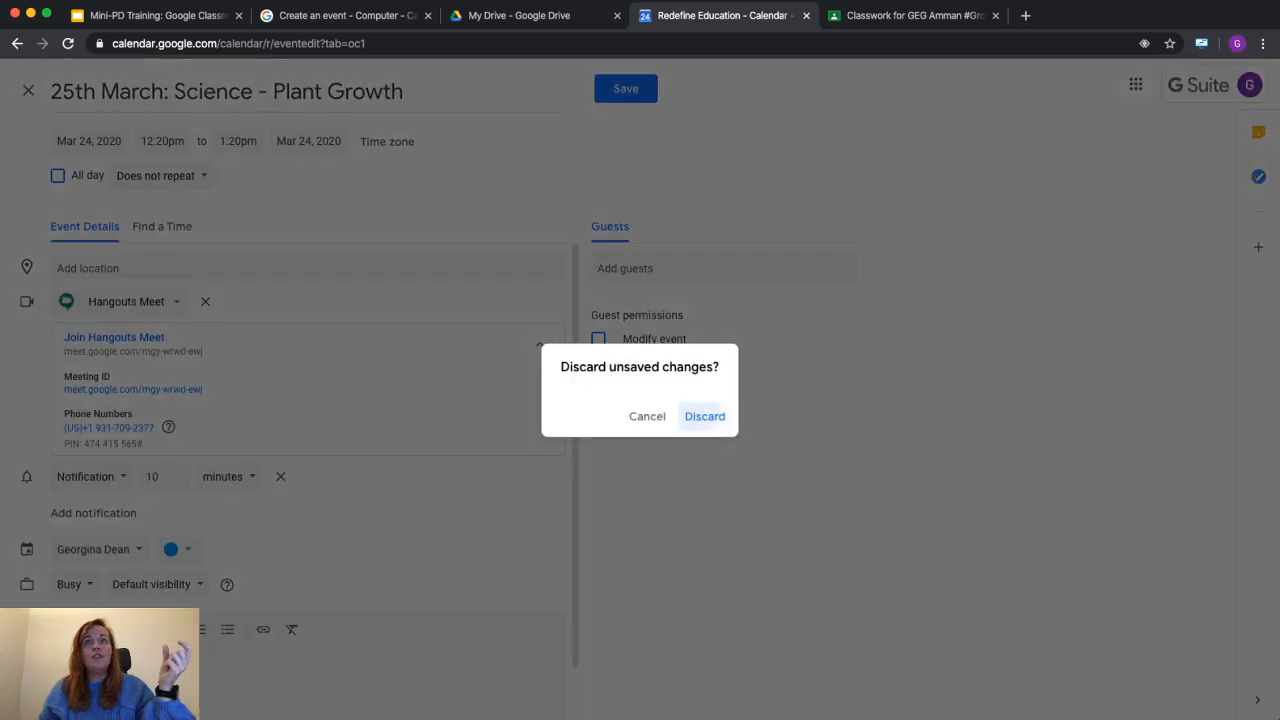
pyautogui.click(701, 416)
pyautogui.click(68, 43)
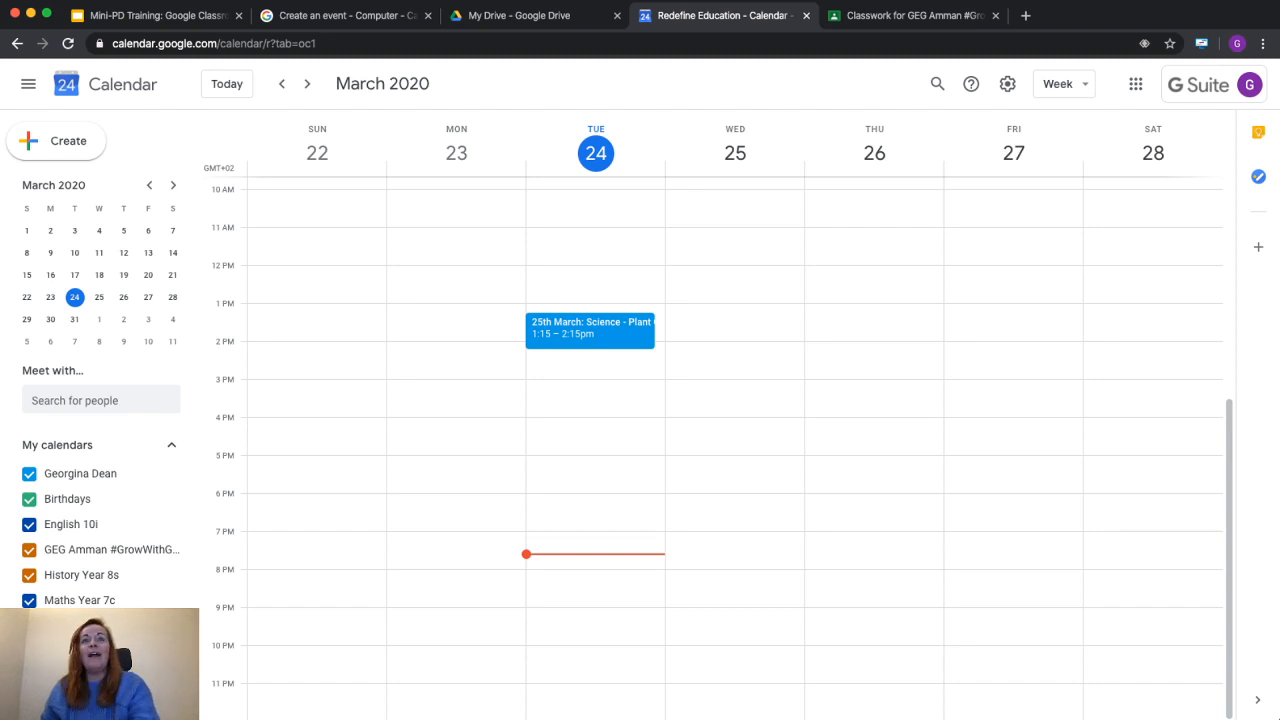
# Examine the Hangouts Meet joining details in the 1:15pm Science event's editor, and return to the calendar
pyautogui.click(590, 330)
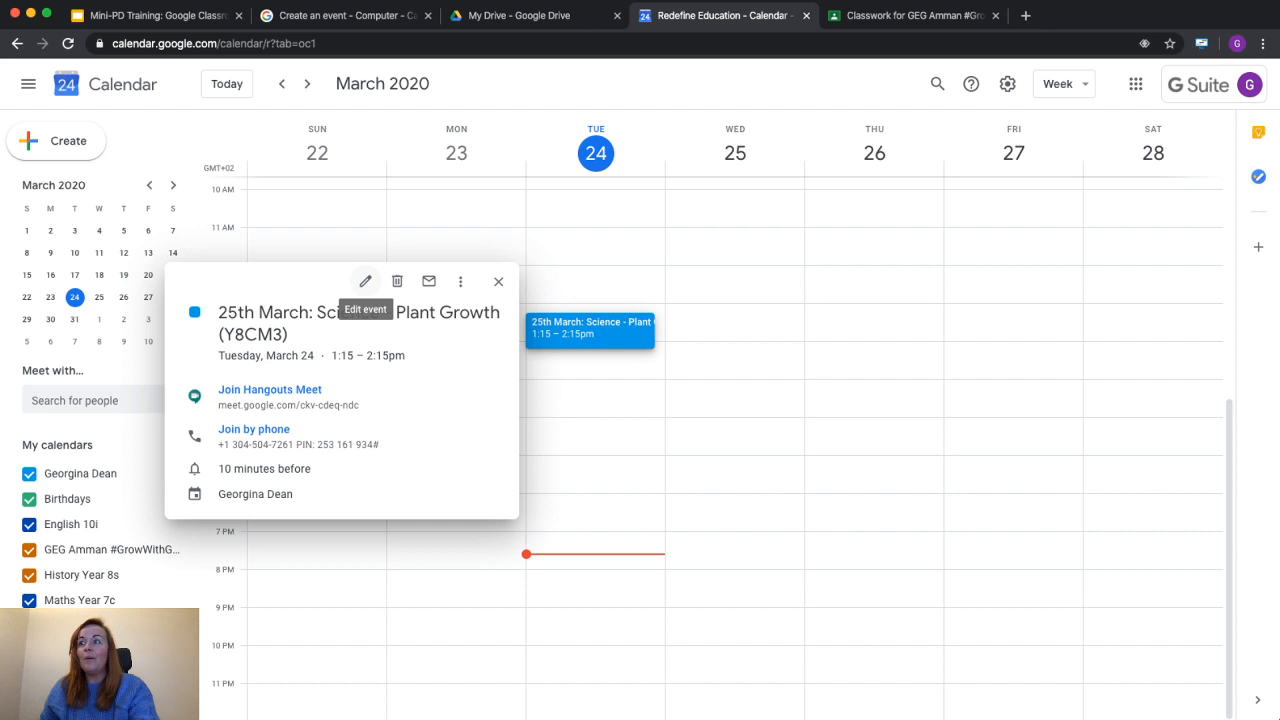
pyautogui.click(365, 281)
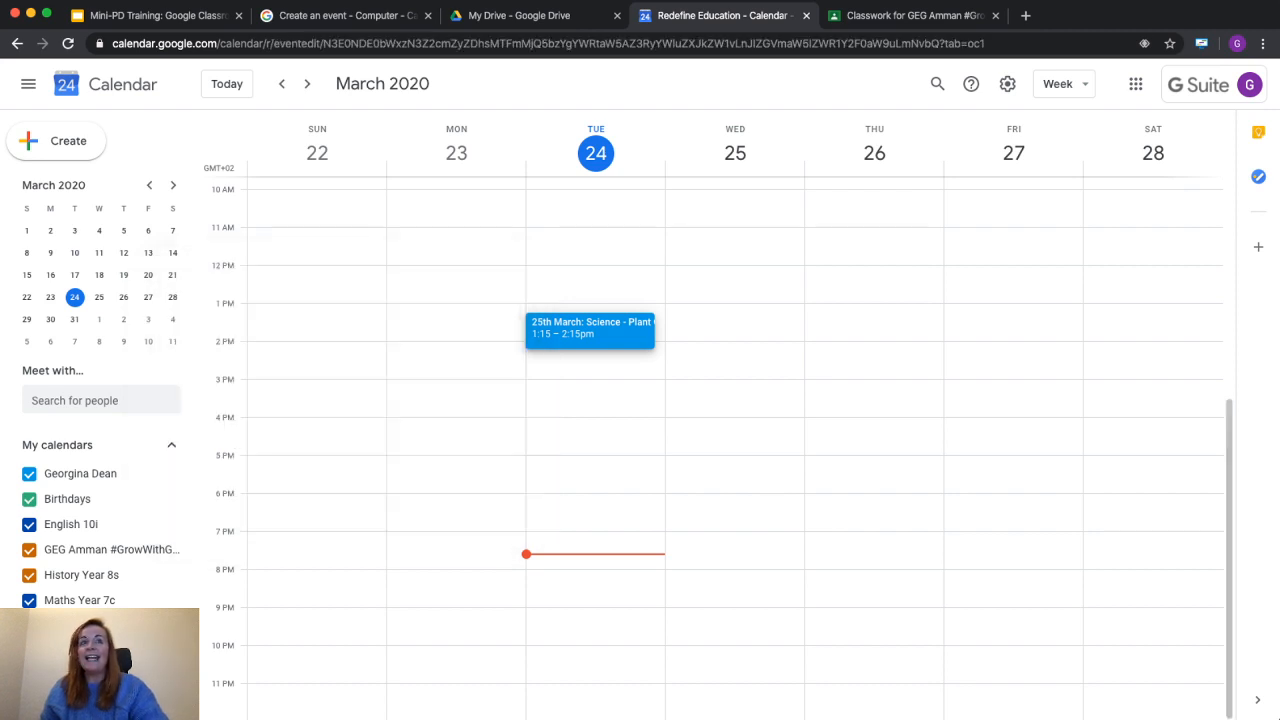
pyautogui.click(539, 344)
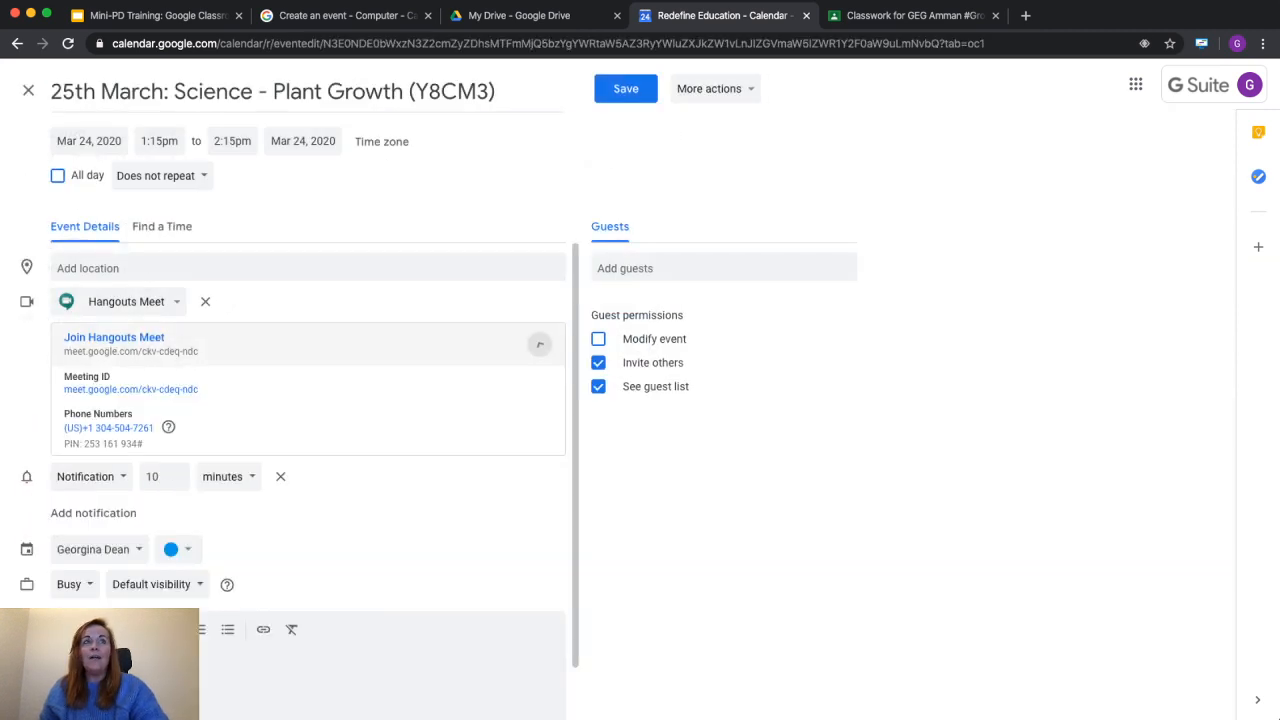
pyautogui.click(539, 344)
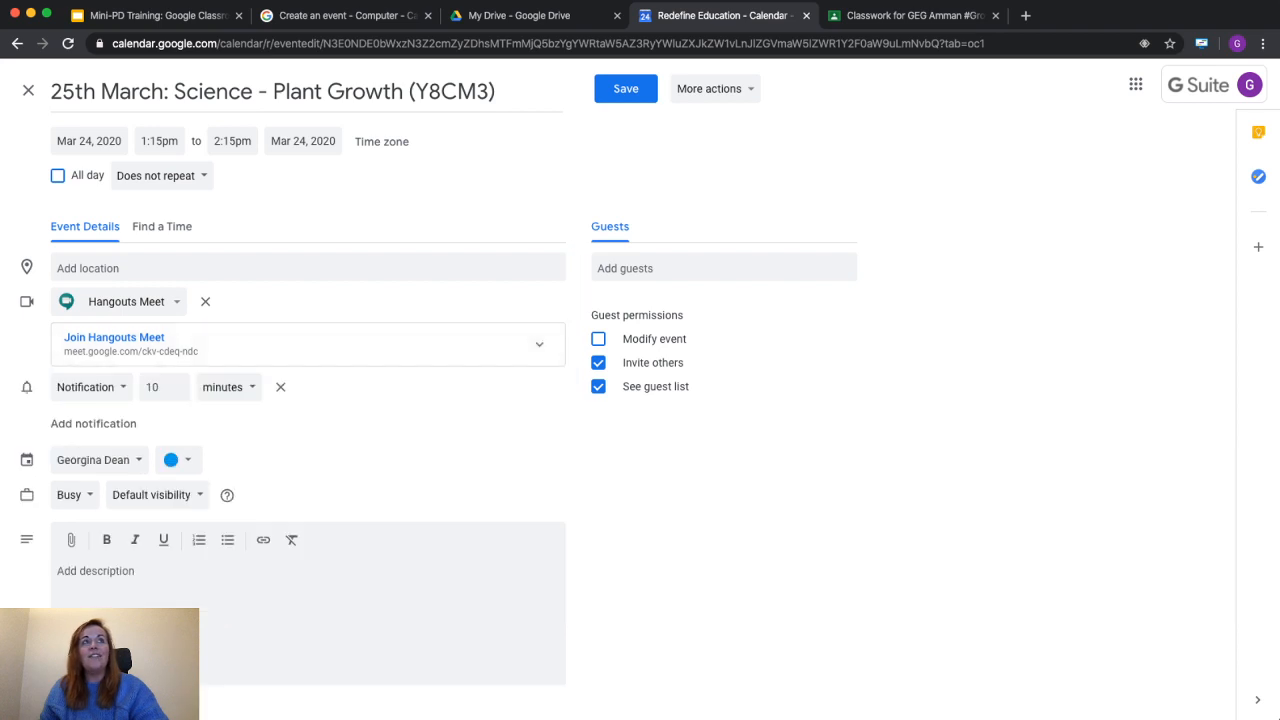
pyautogui.click(28, 90)
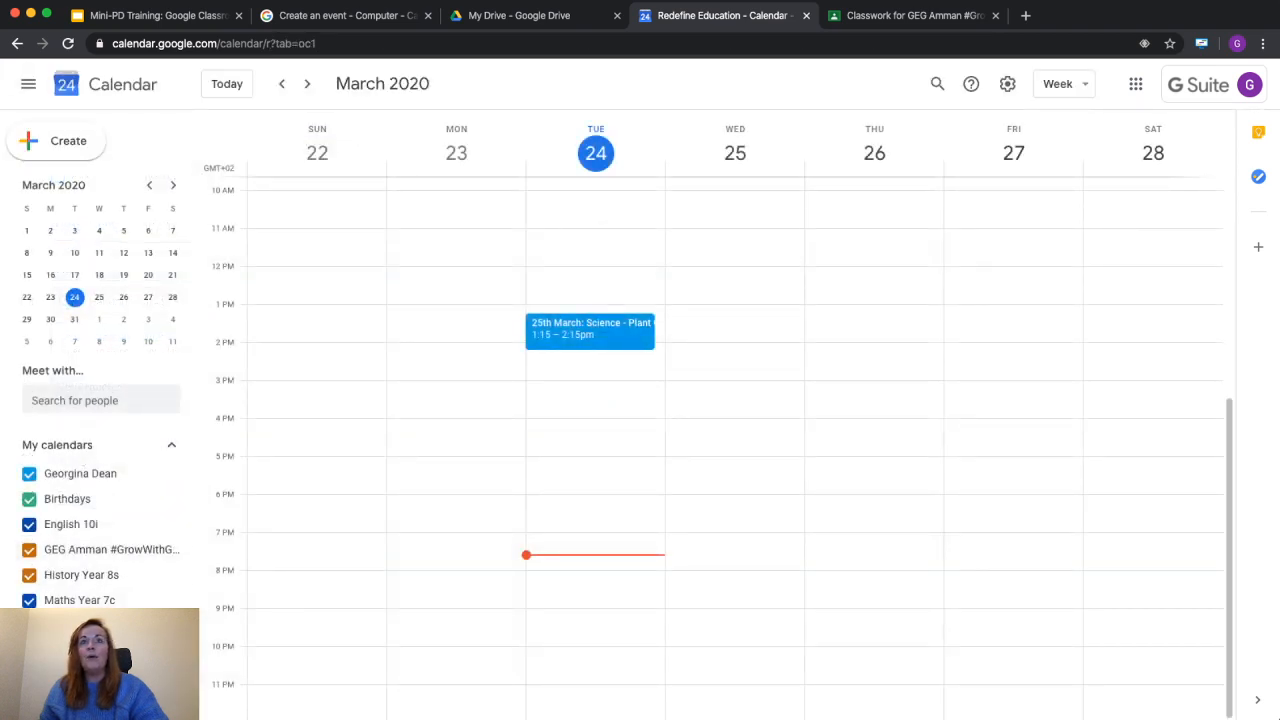
# Reopen the 1:15pm Science event for editing and show its Meet meeting ID and dial-in details again before returning to the calendar
pyautogui.click(590, 332)
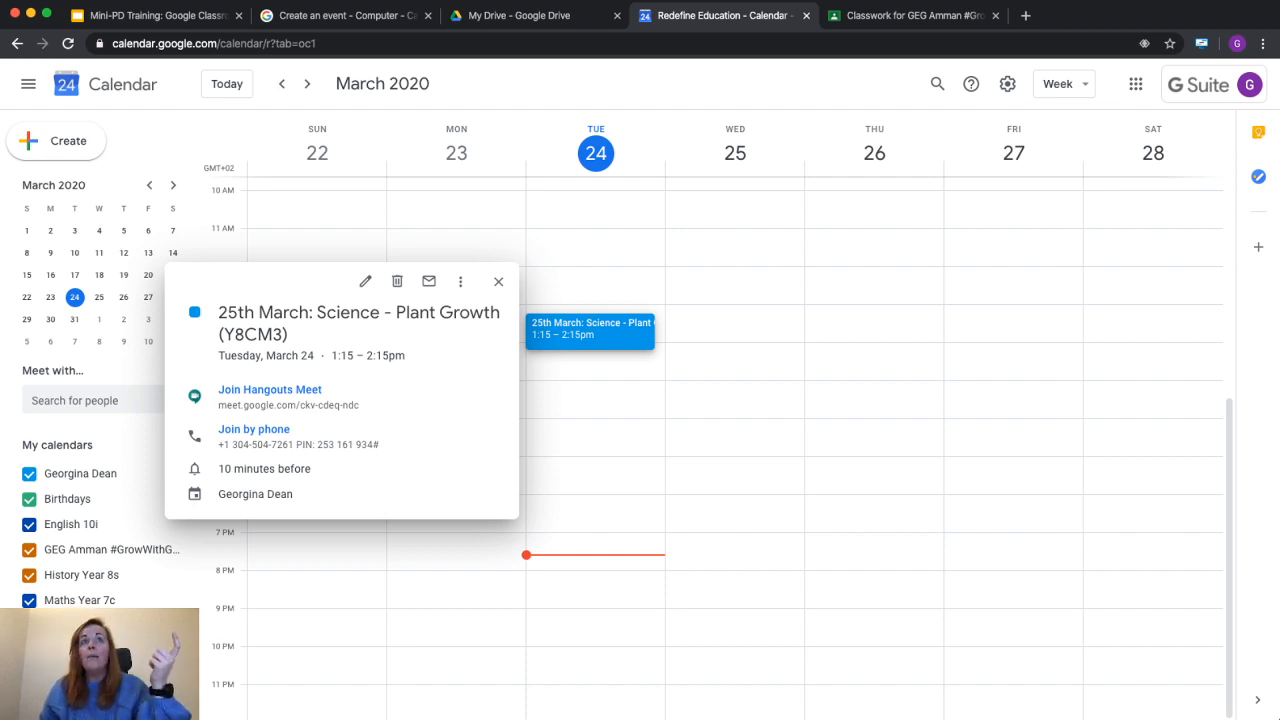
pyautogui.click(366, 281)
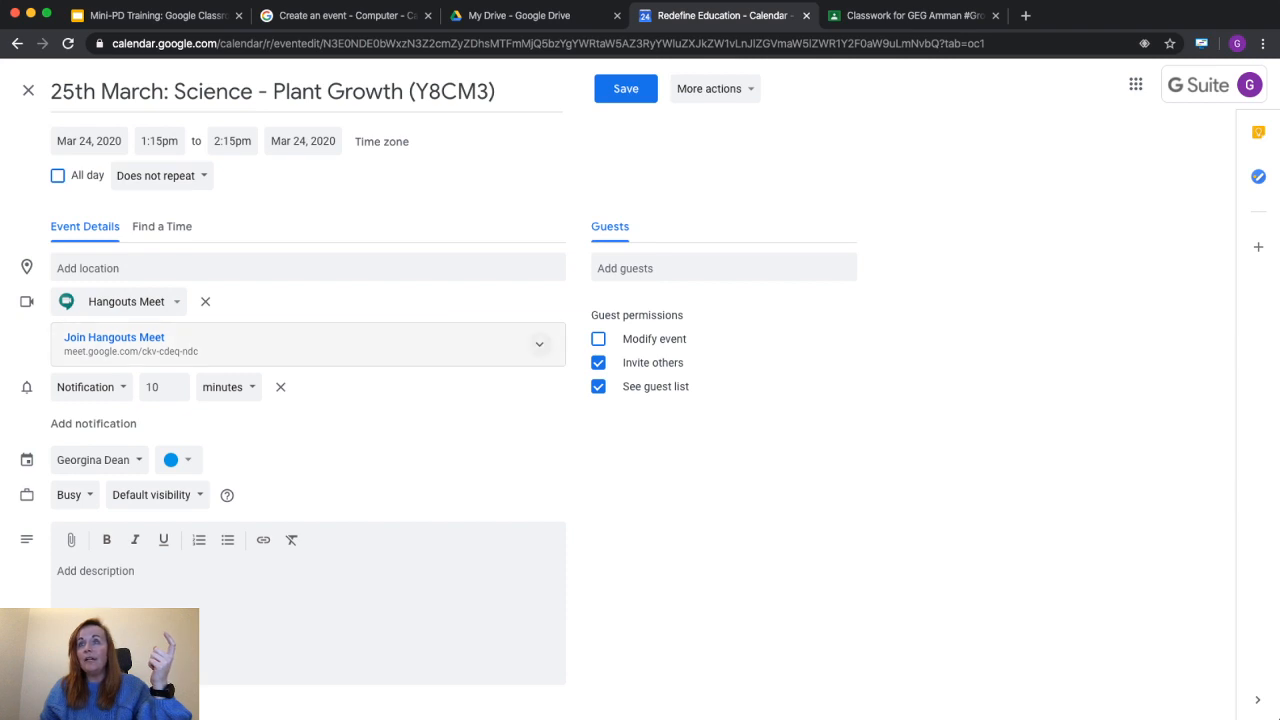
pyautogui.click(539, 344)
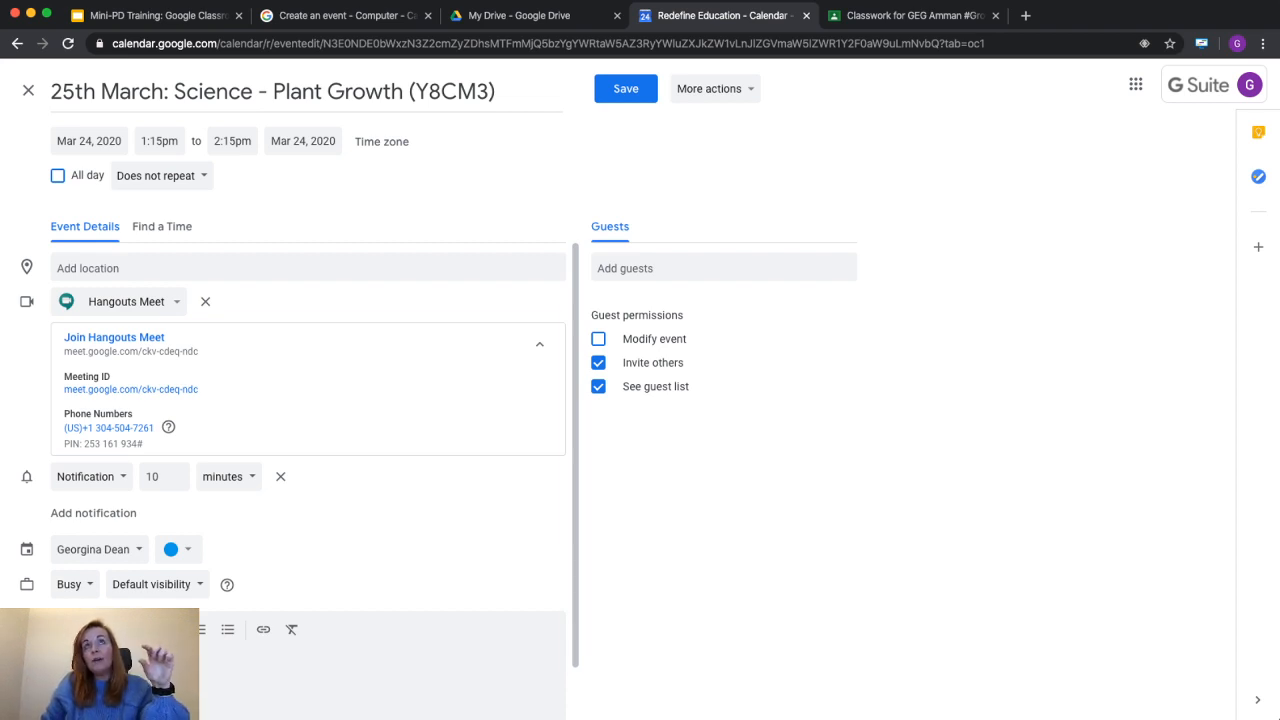
pyautogui.press('super+s')
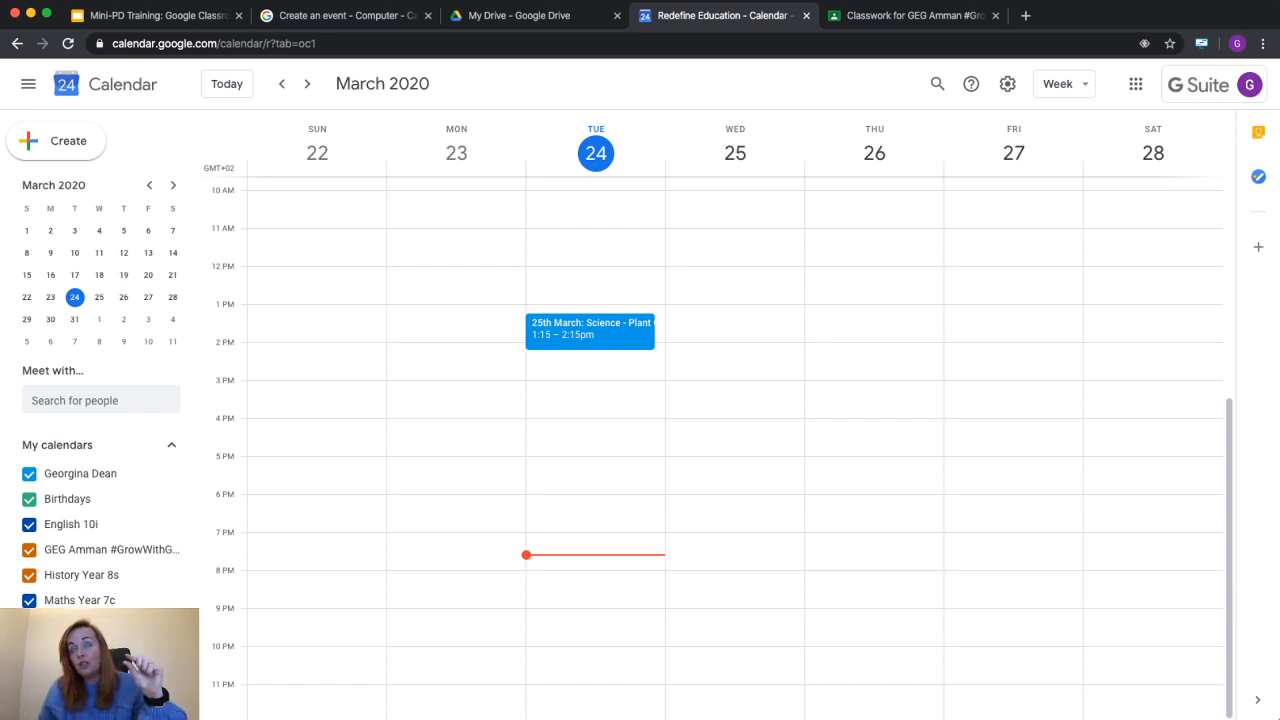
# Review the additional actions for the 1:15pm Science event, including Duplicate and the copy-to-calendar options, and leave the editor without choosing one
pyautogui.press('Return')
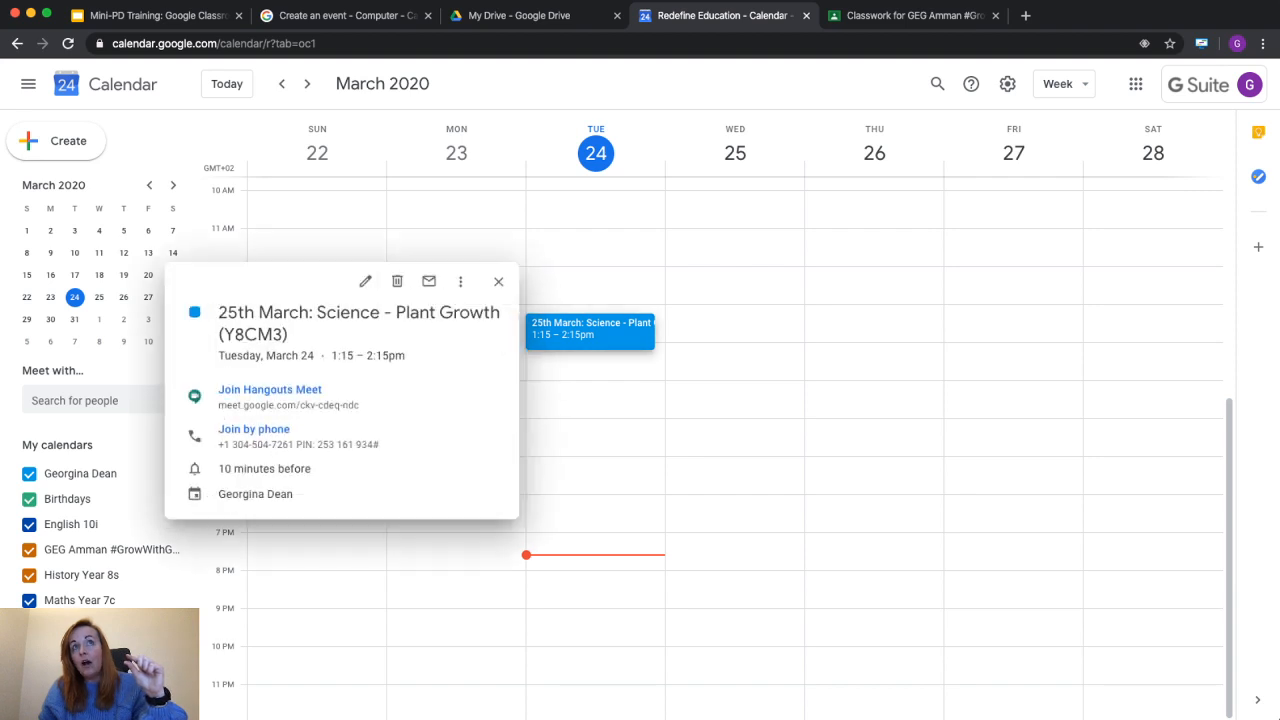
pyautogui.press('e')
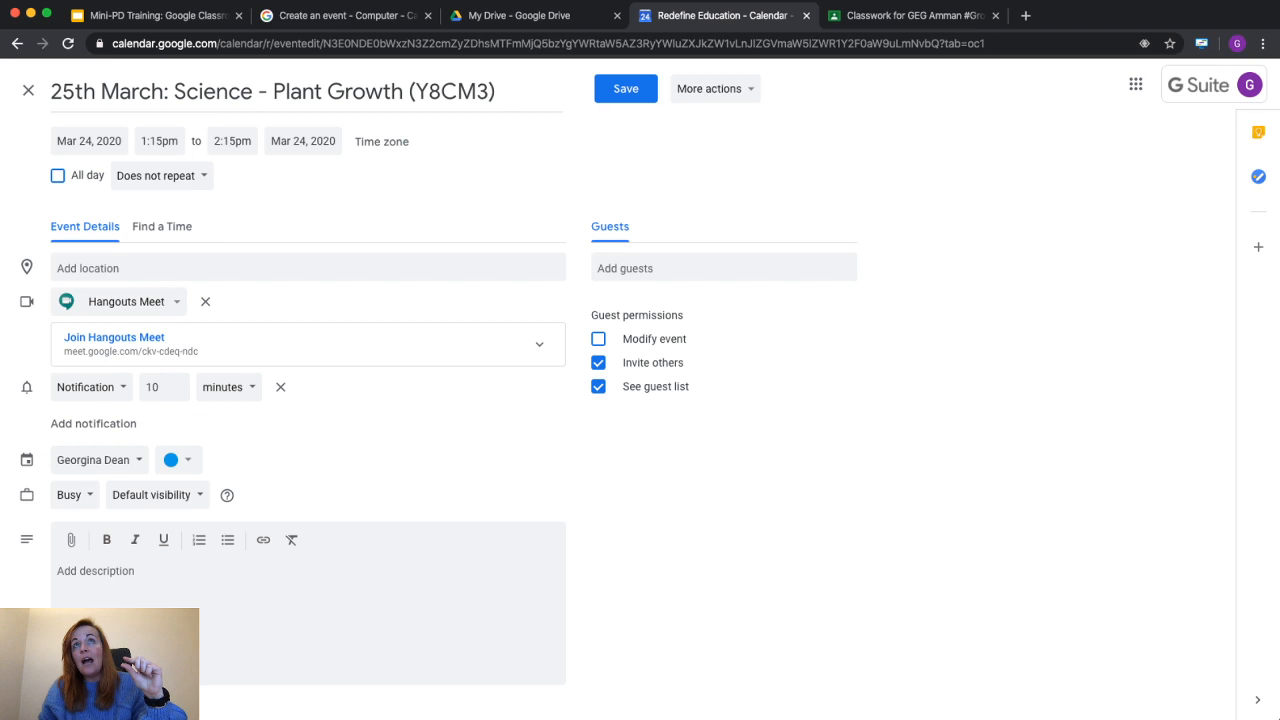
pyautogui.press('Return')
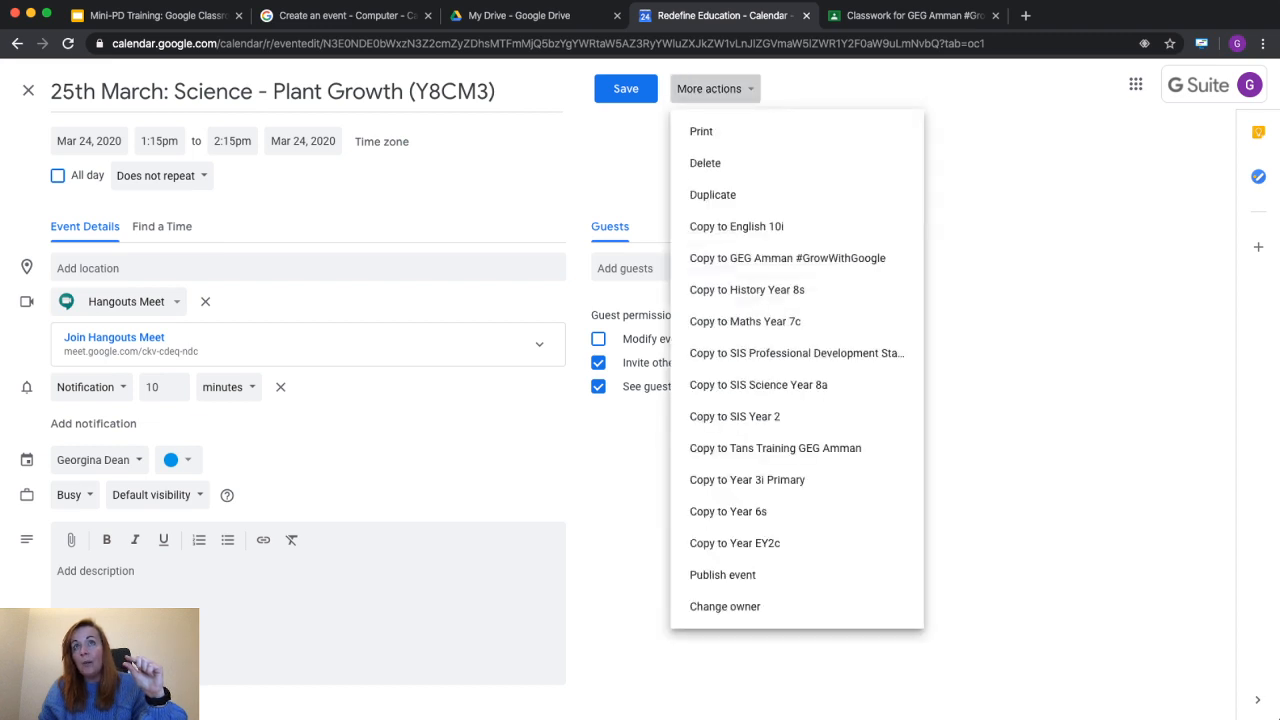
pyautogui.press('Down')
pyautogui.press('Down')
pyautogui.press('Down')
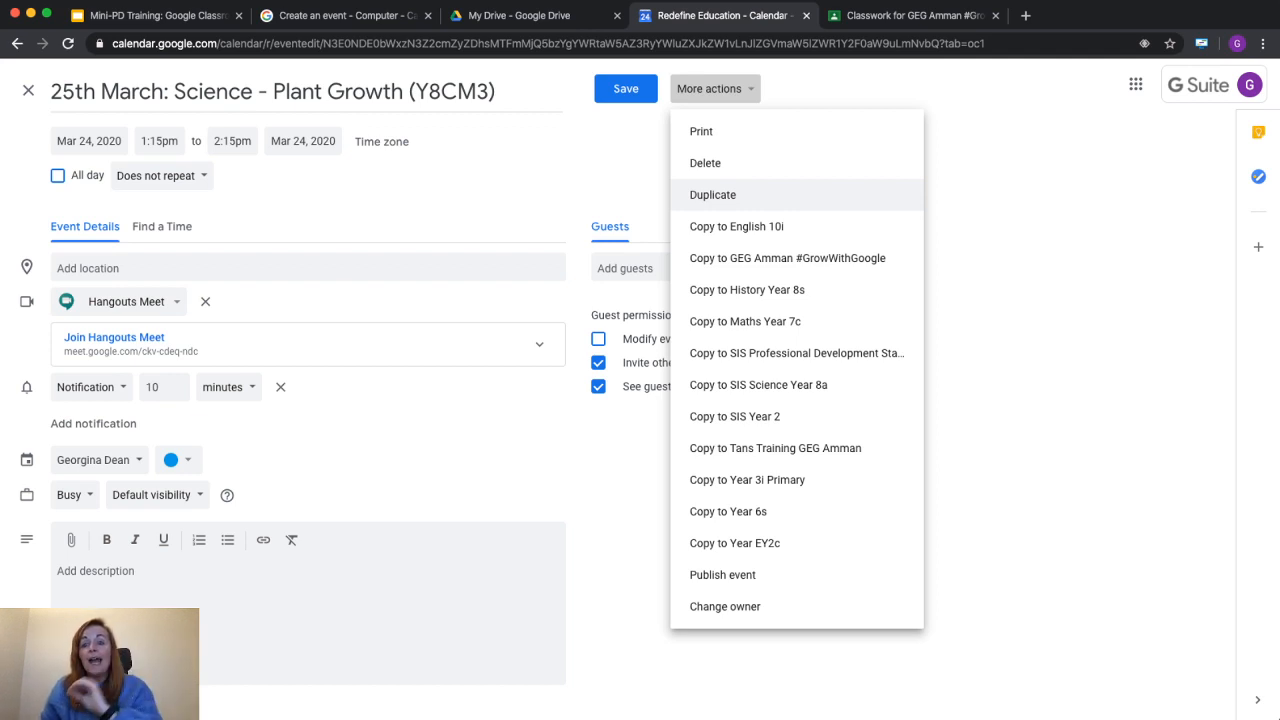
pyautogui.press('Escape')
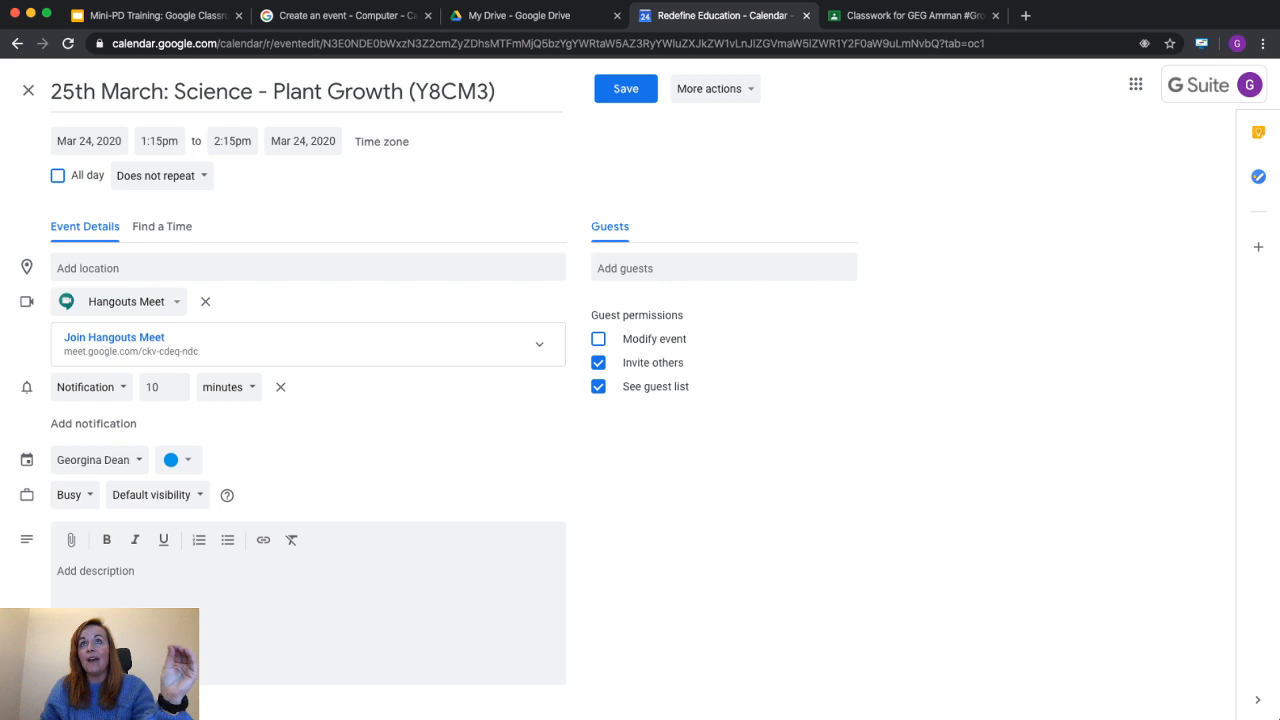
pyautogui.click(28, 90)
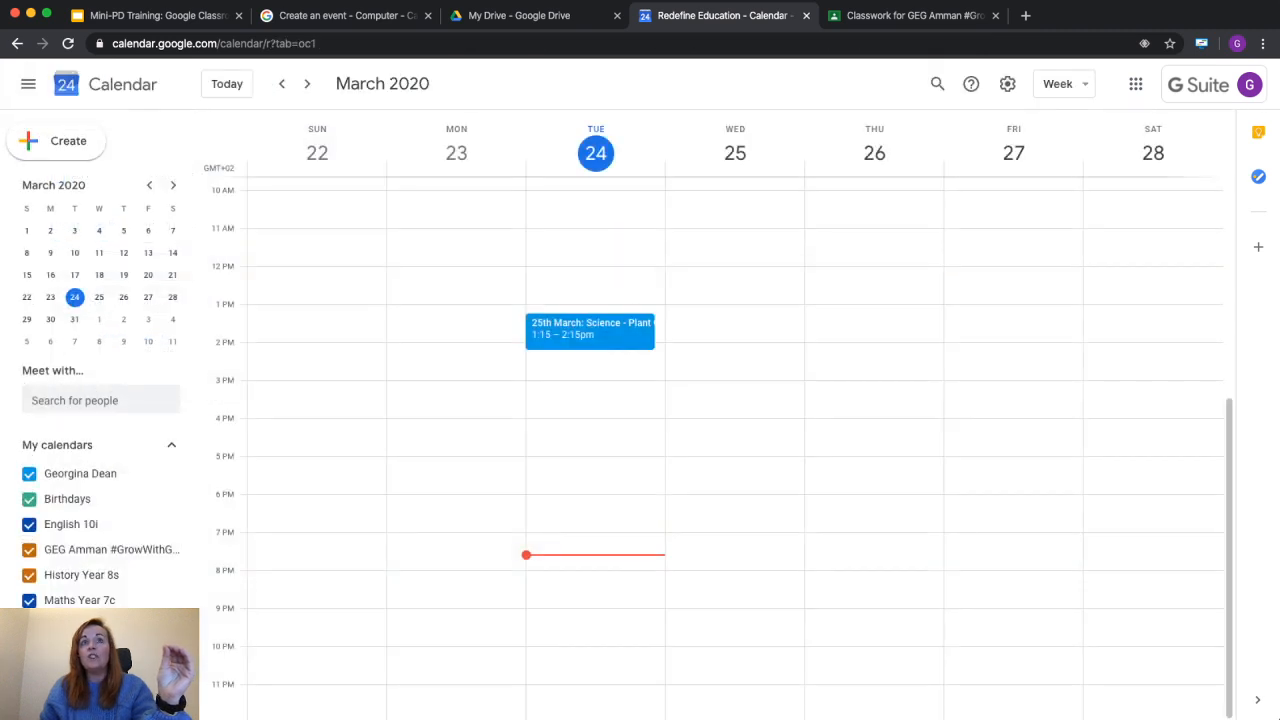
# Switch to Google Classroom, review the attachment options for the 25th March: Science - Plant Growth assignment, and close its editor
pyautogui.click(915, 15)
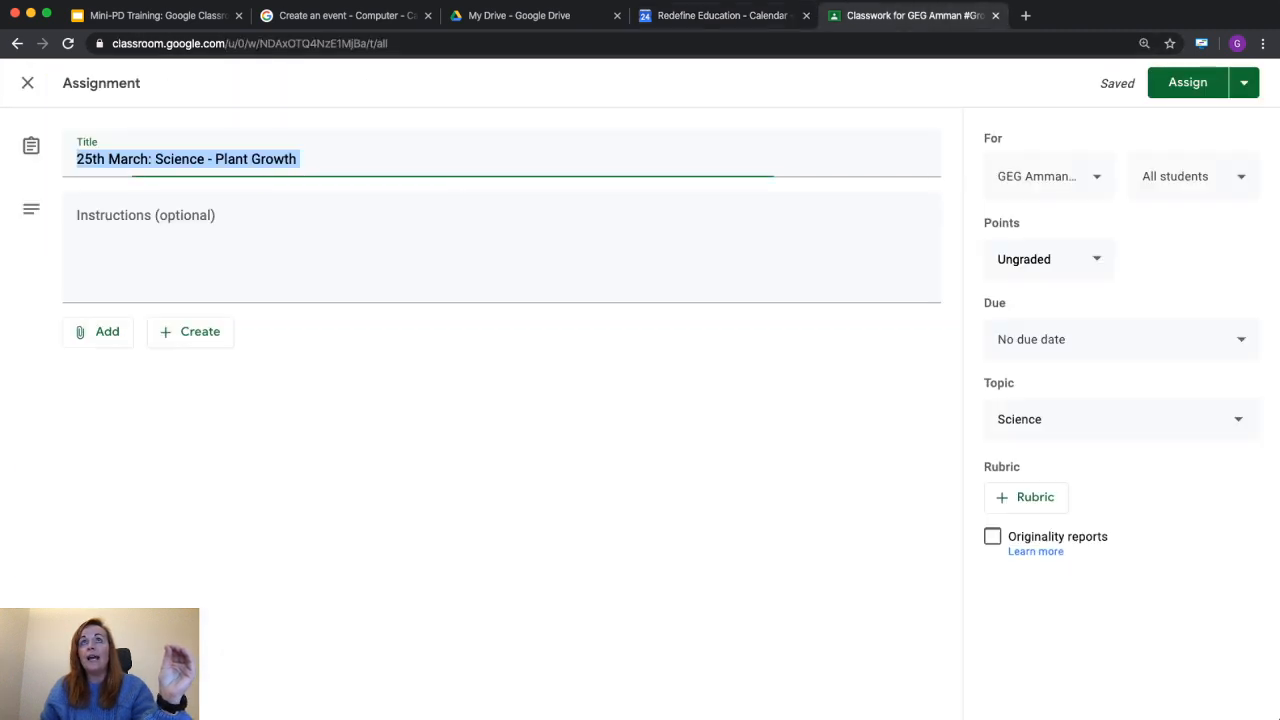
pyautogui.click(97, 331)
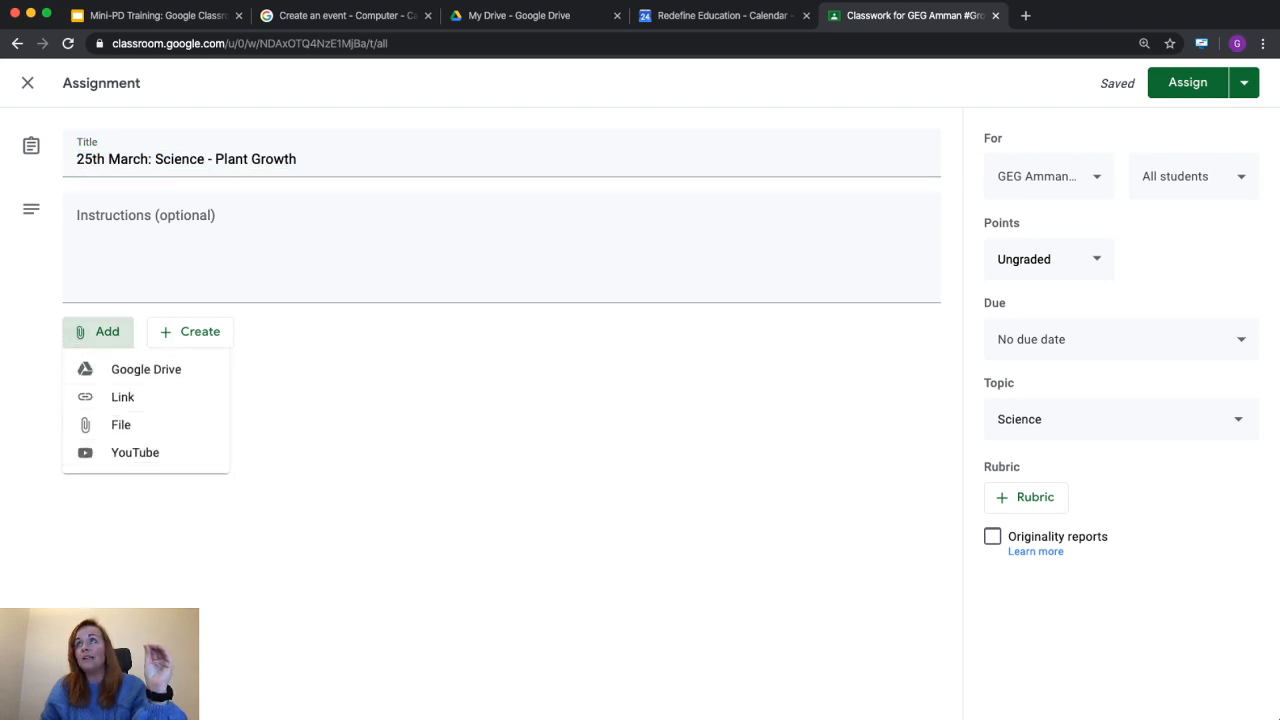
pyautogui.press('Escape')
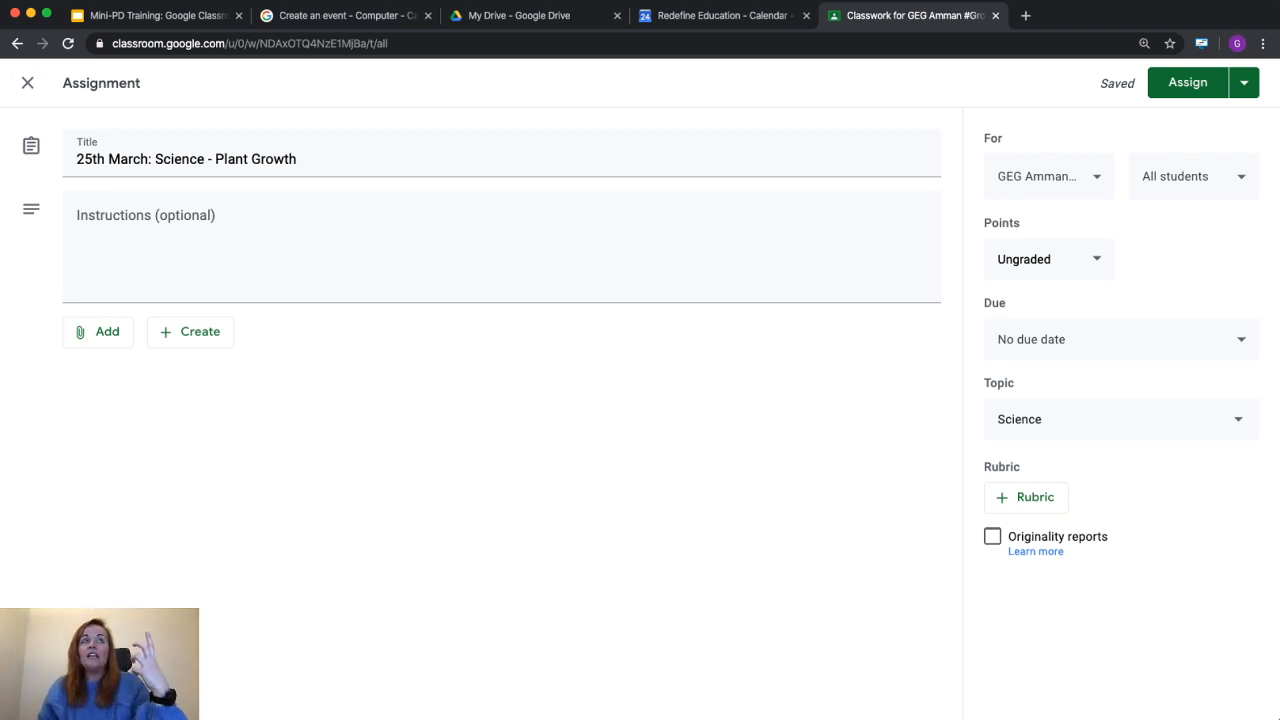
pyautogui.click(27, 83)
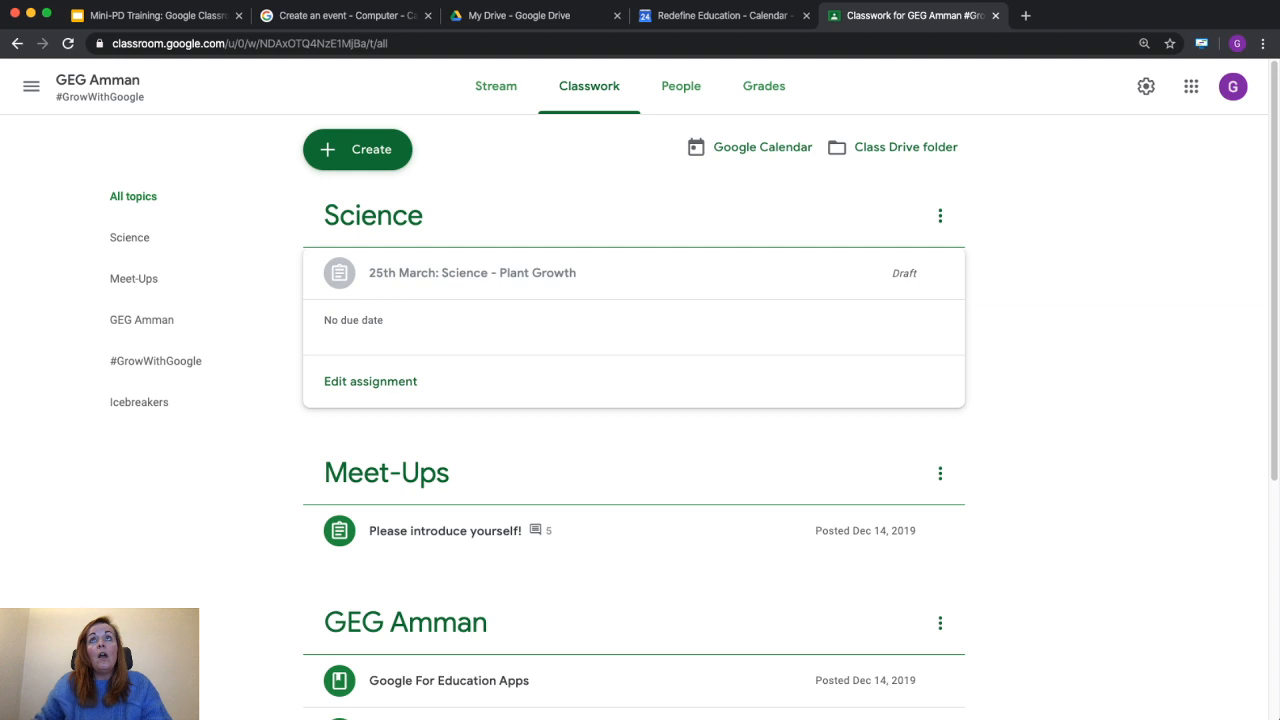
# Review the Stream posting and commenting options in the GEG Amman class settings, and leave the settings without changing anything
pyautogui.click(496, 86)
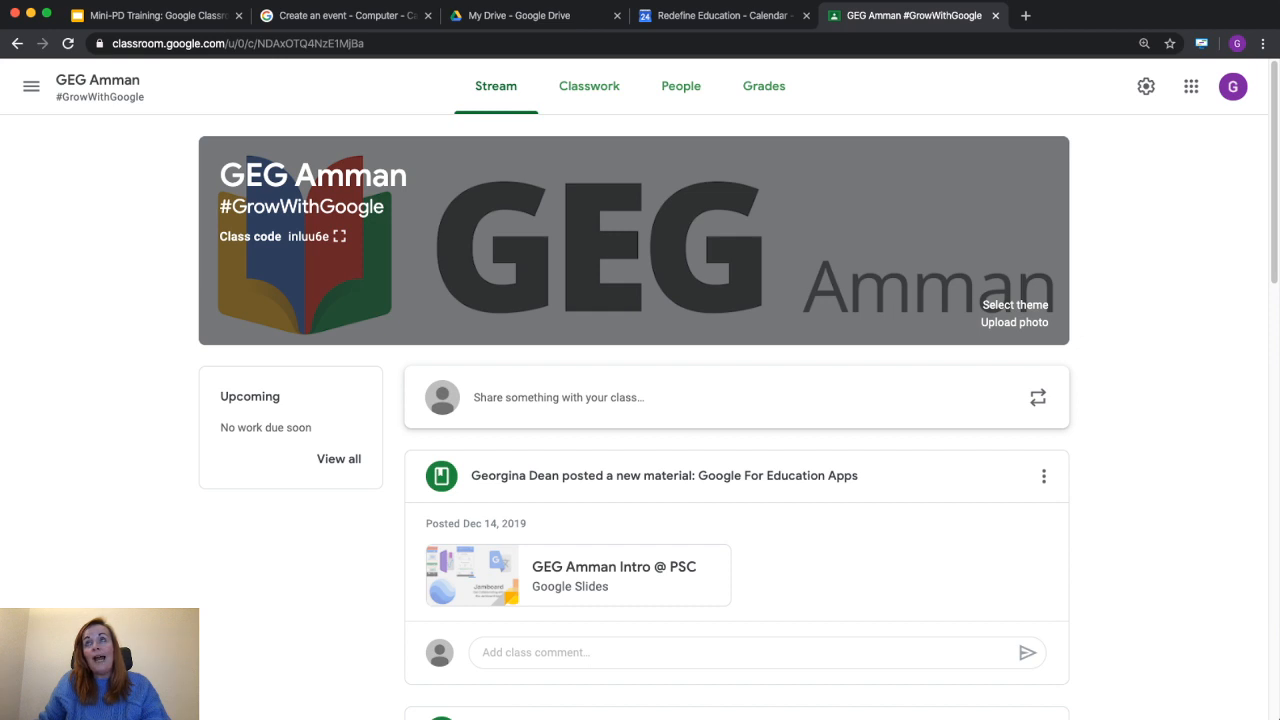
pyautogui.click(1146, 86)
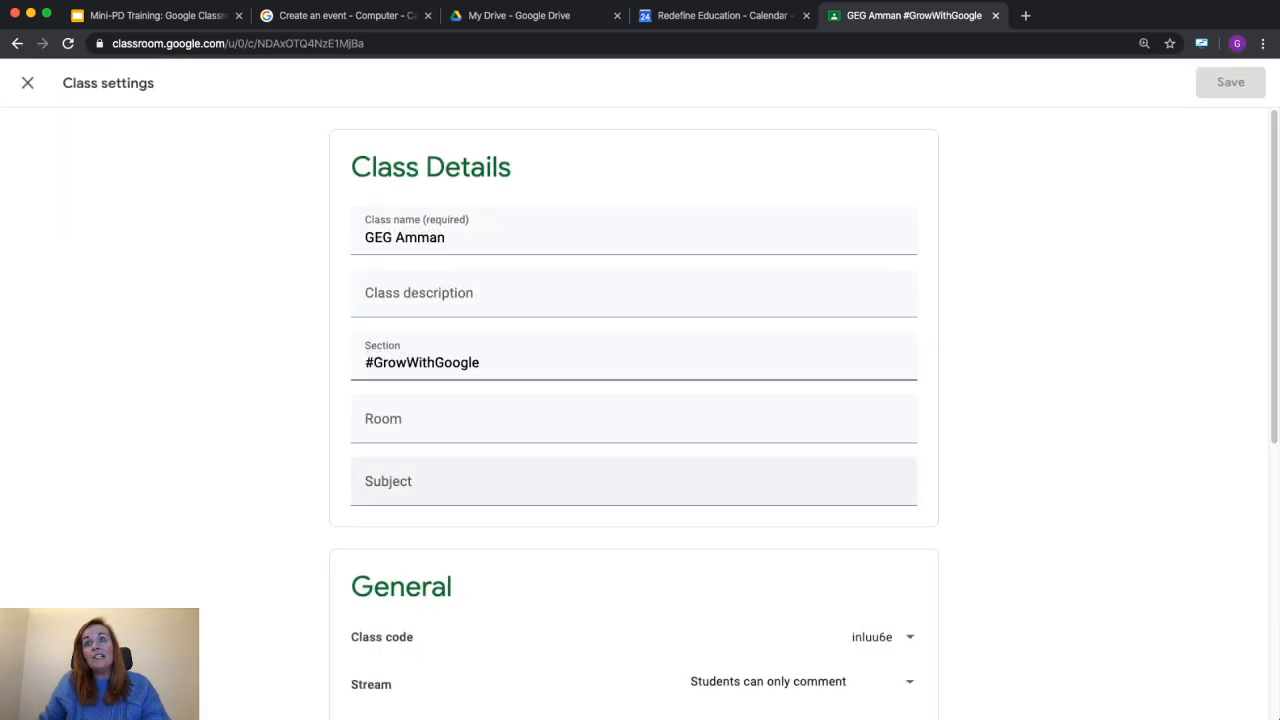
pyautogui.scroll(-3, 634, 400)
pyautogui.click(768, 542)
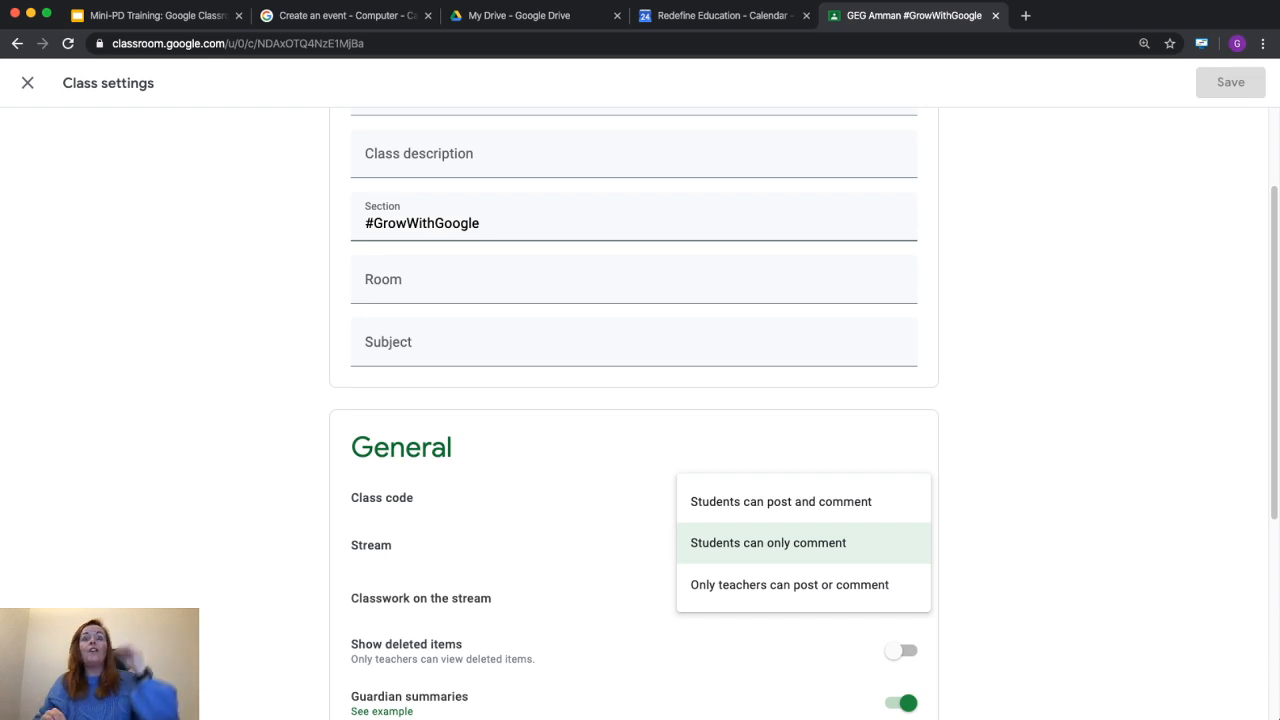
pyautogui.press('Escape')
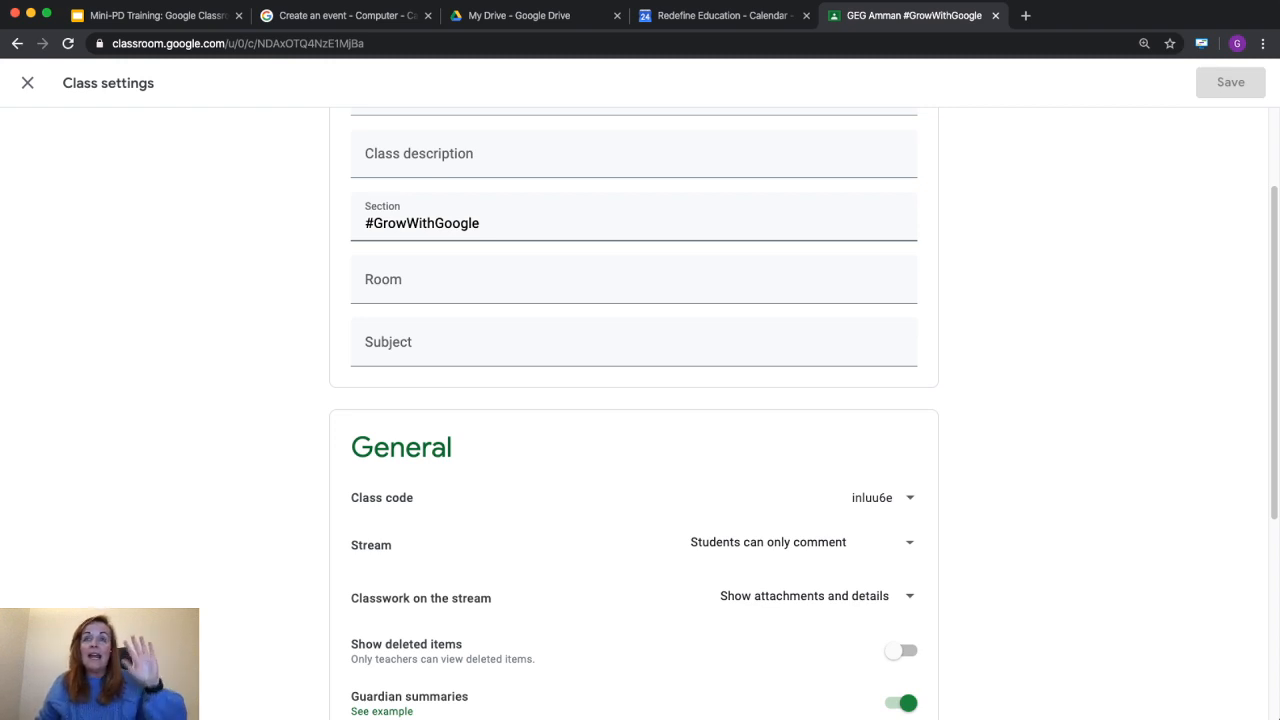
pyautogui.press('Escape')
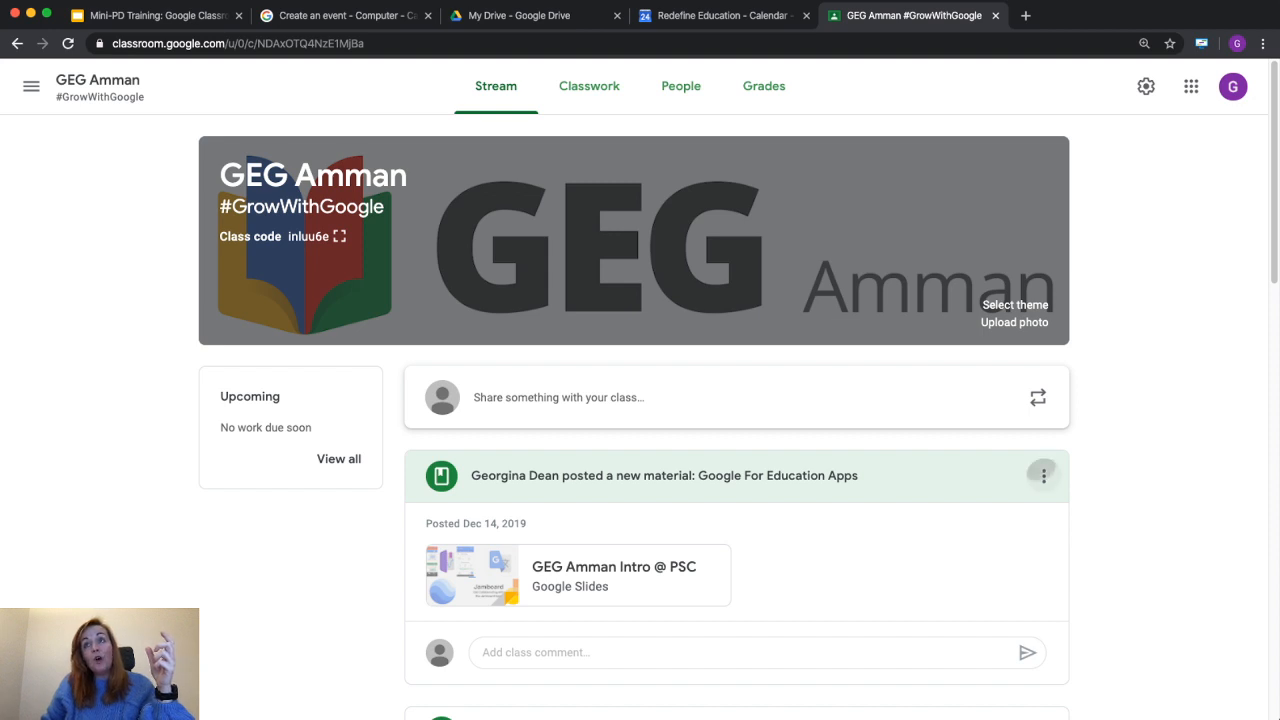
# Open the Google For Education Apps material for editing, review its attachment options, and close it without saving
pyautogui.click(1043, 476)
pyautogui.click(973, 542)
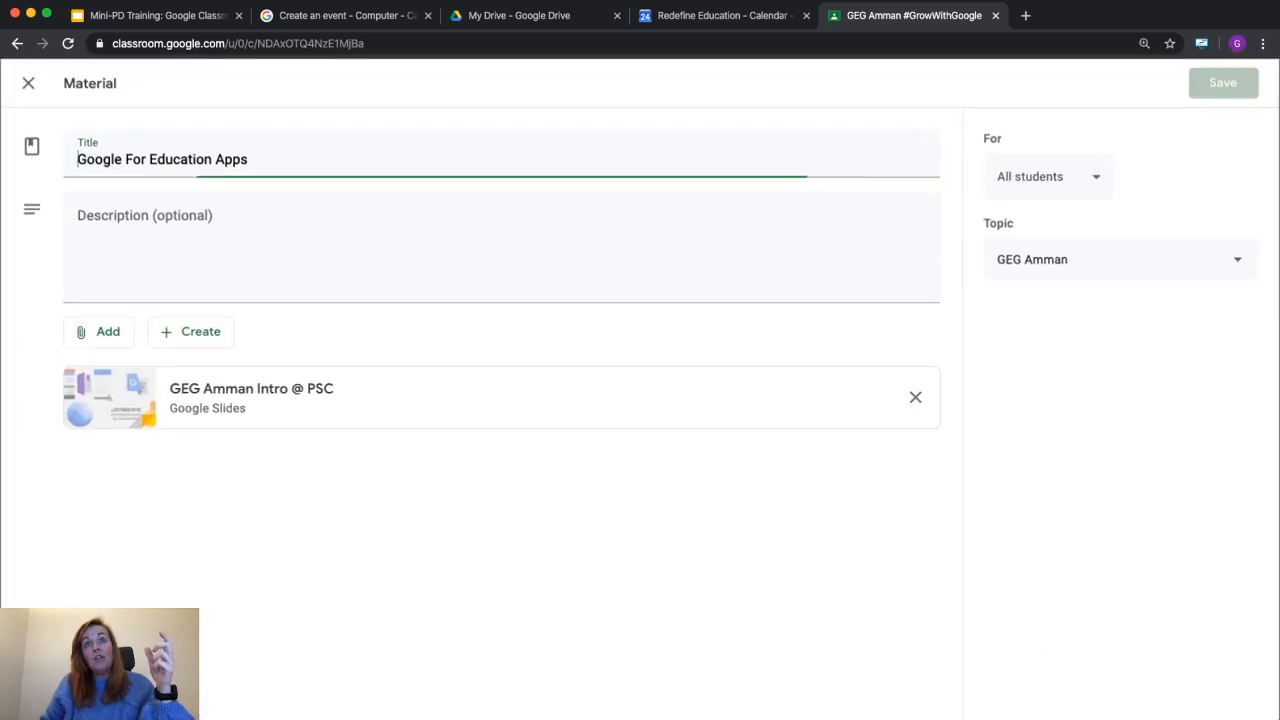
pyautogui.click(98, 331)
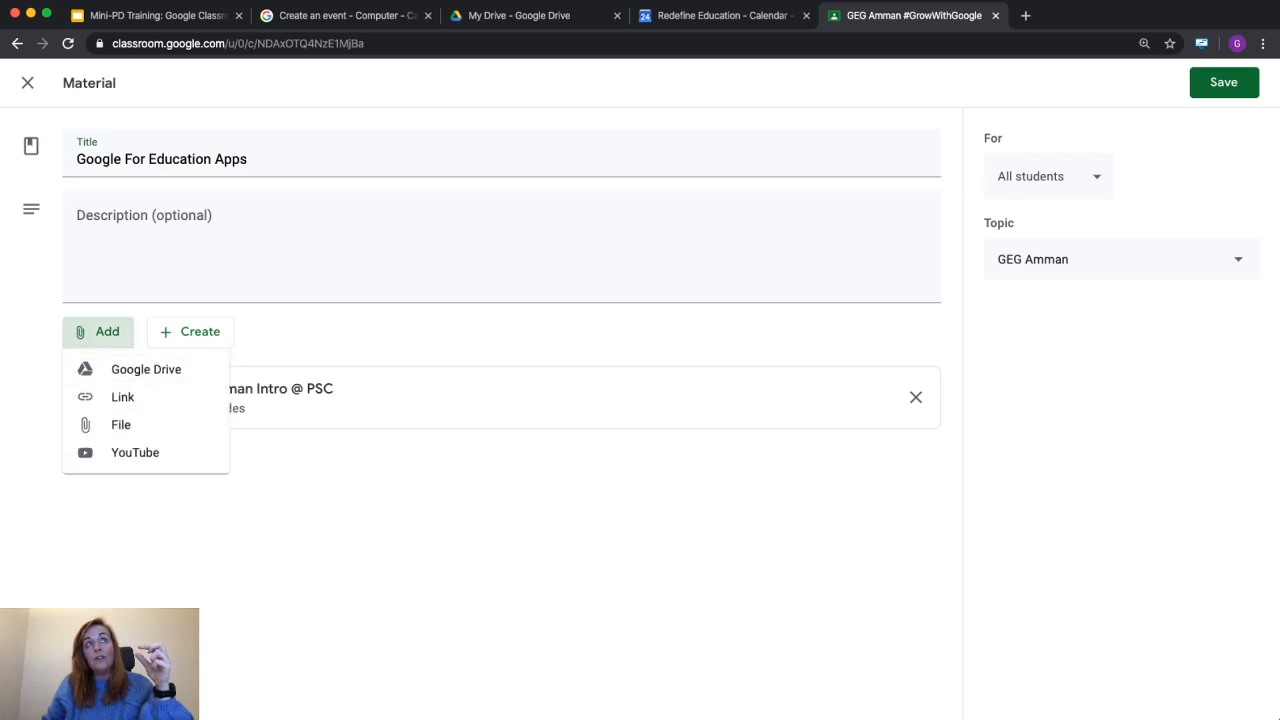
pyautogui.press('Escape')
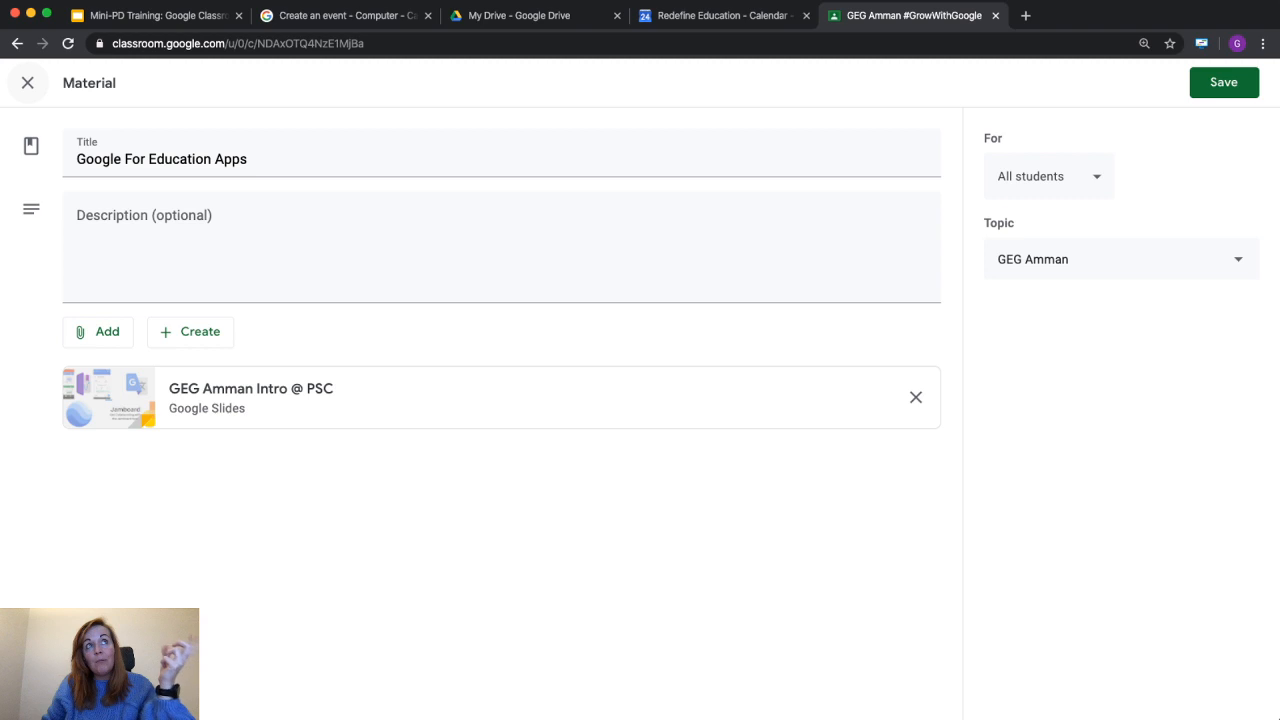
pyautogui.click(28, 83)
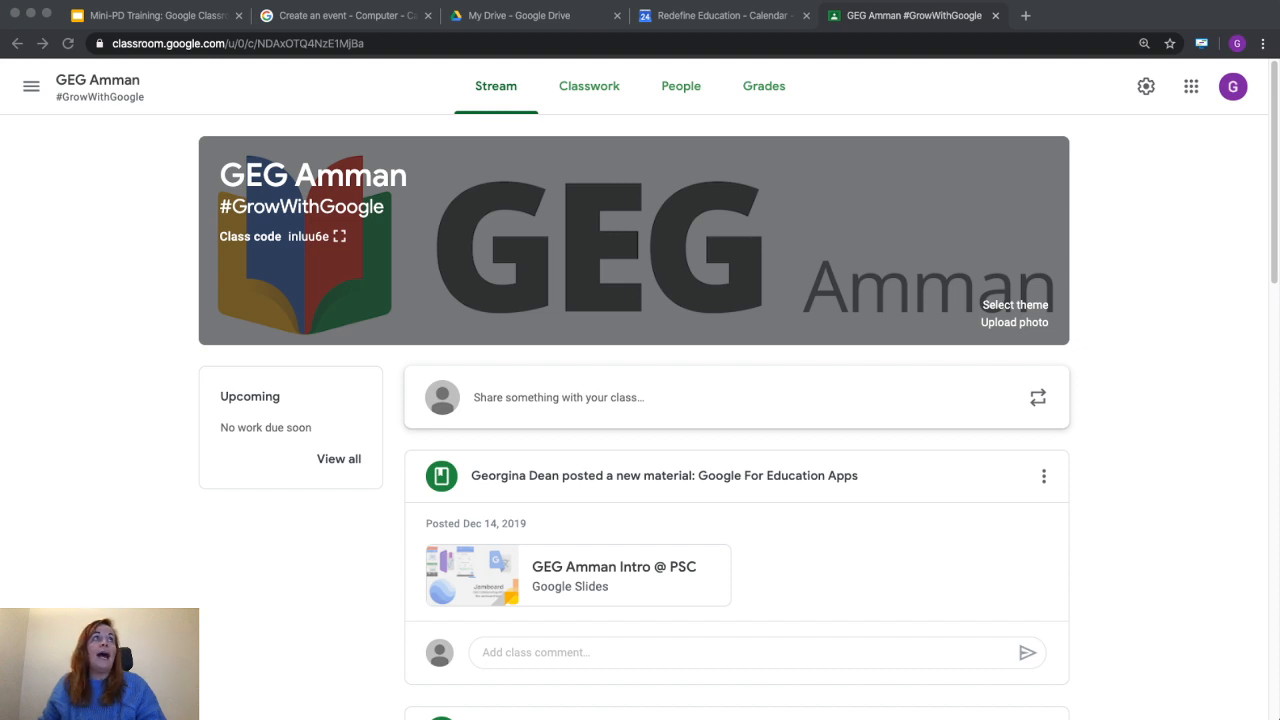
# Open a new browser window alongside the Classroom window, and return to the Classroom window
pyautogui.press('super+Tab')
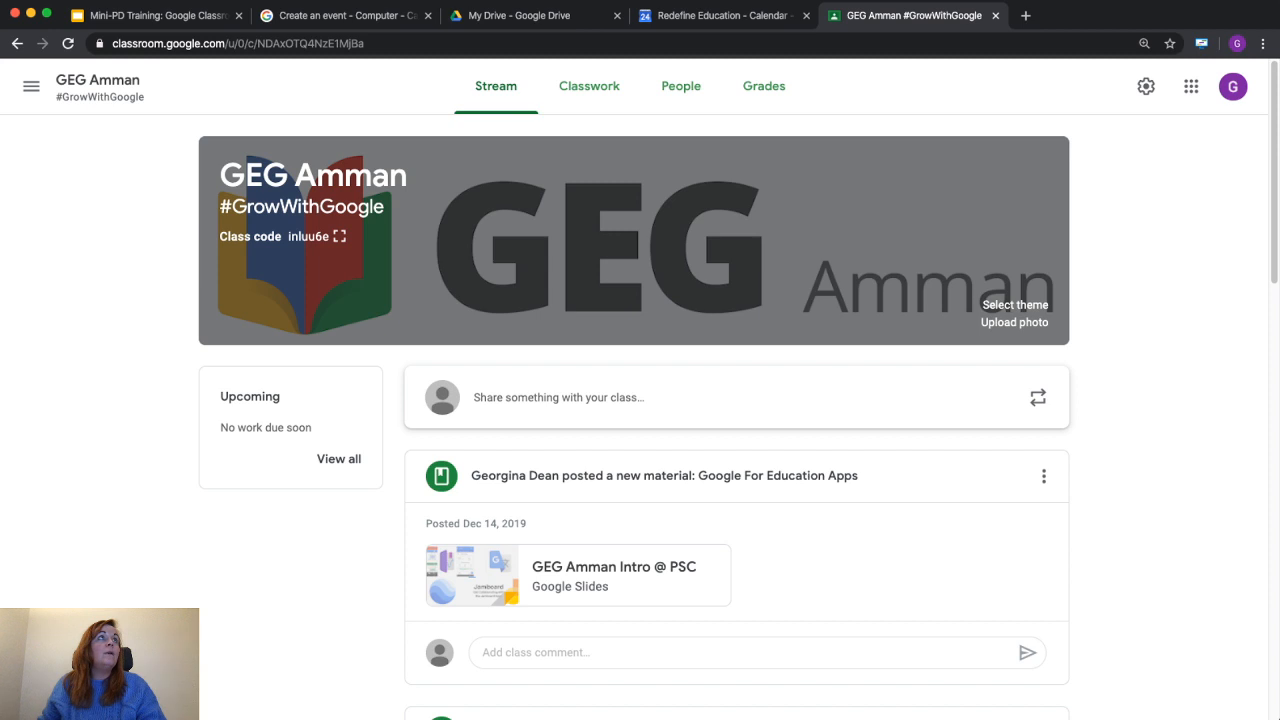
pyautogui.press('super+Tab')
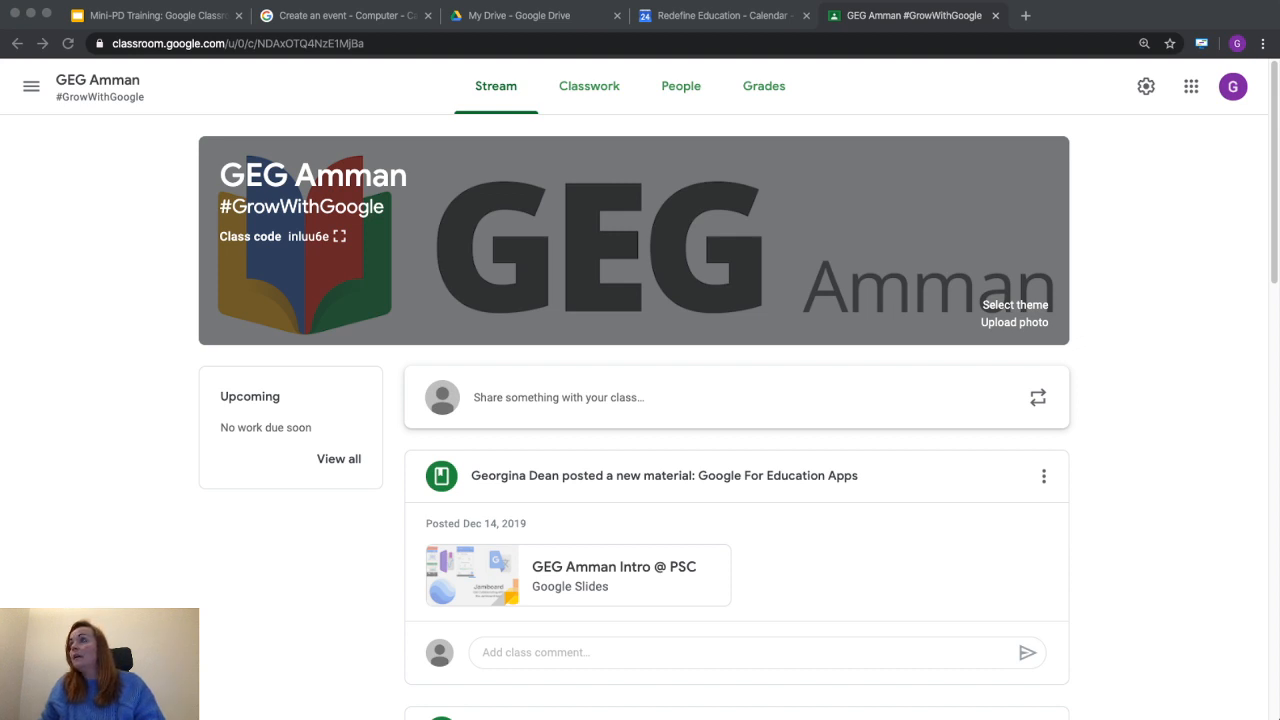
pyautogui.press('super+n')
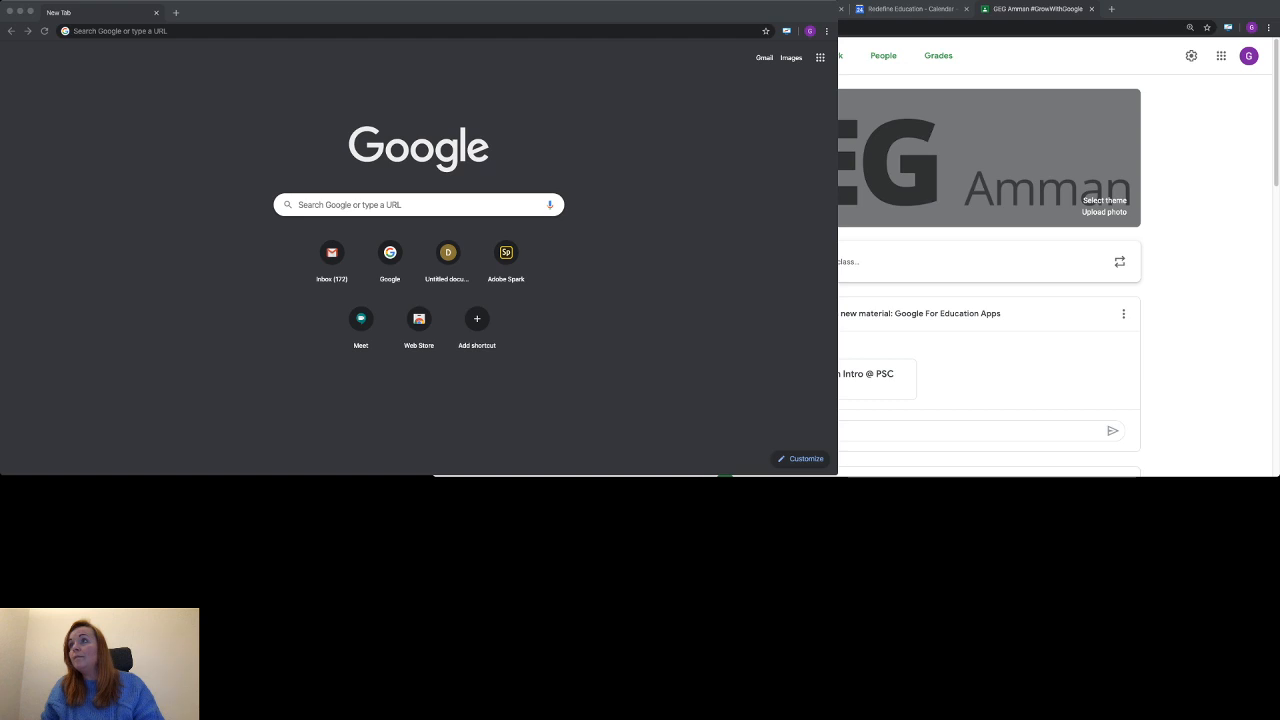
pyautogui.press('super+grave')
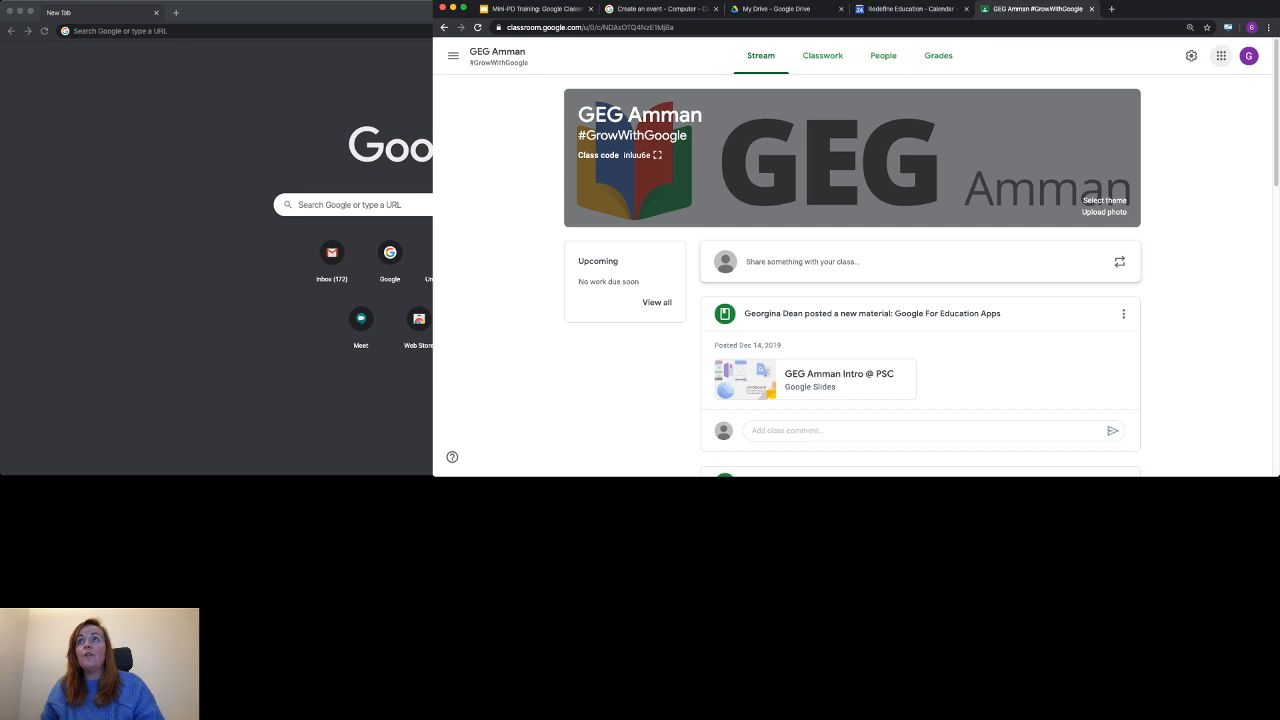
# Switch to Google Meet and create a meeting without a nickname
pyautogui.click(1221, 55)
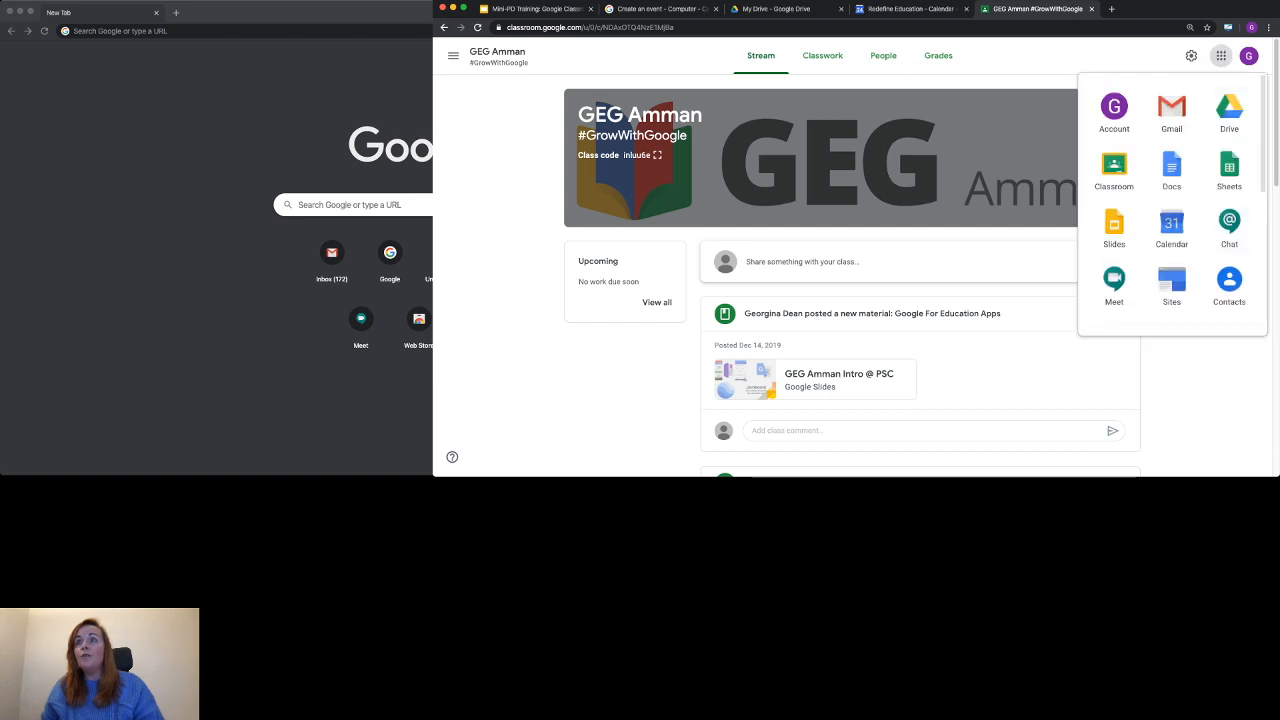
pyautogui.click(1114, 279)
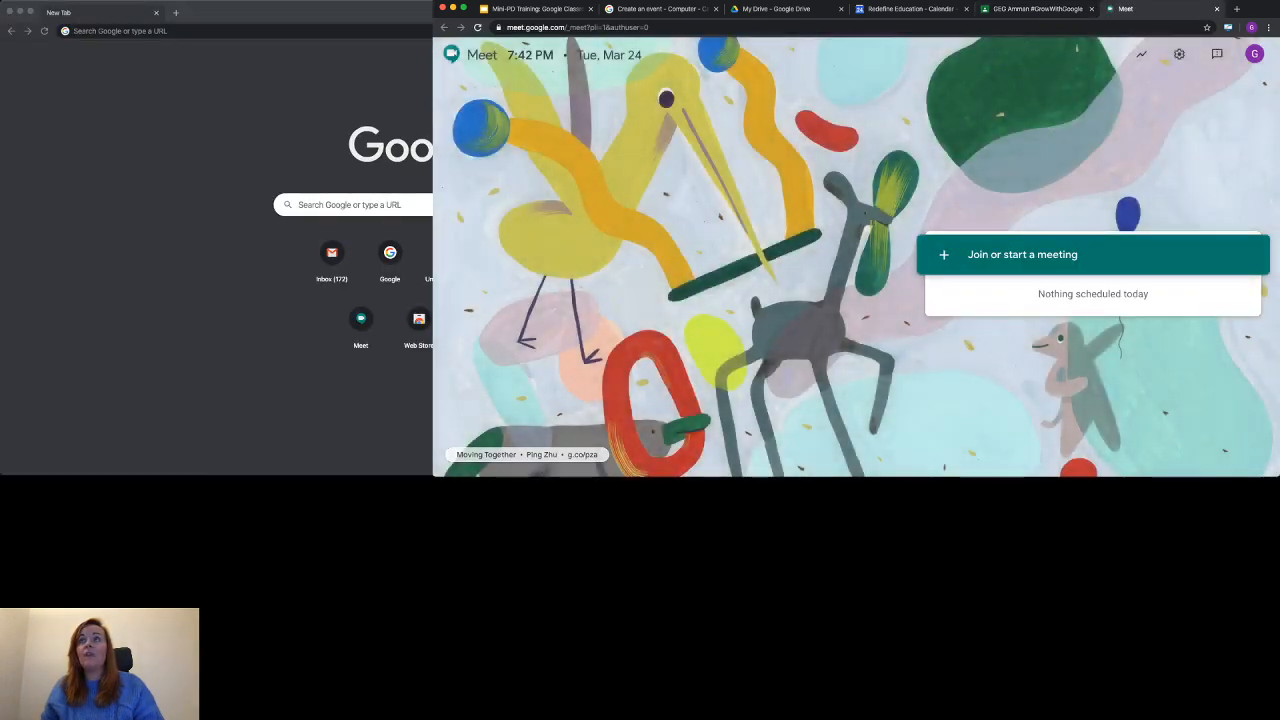
pyautogui.click(1100, 258)
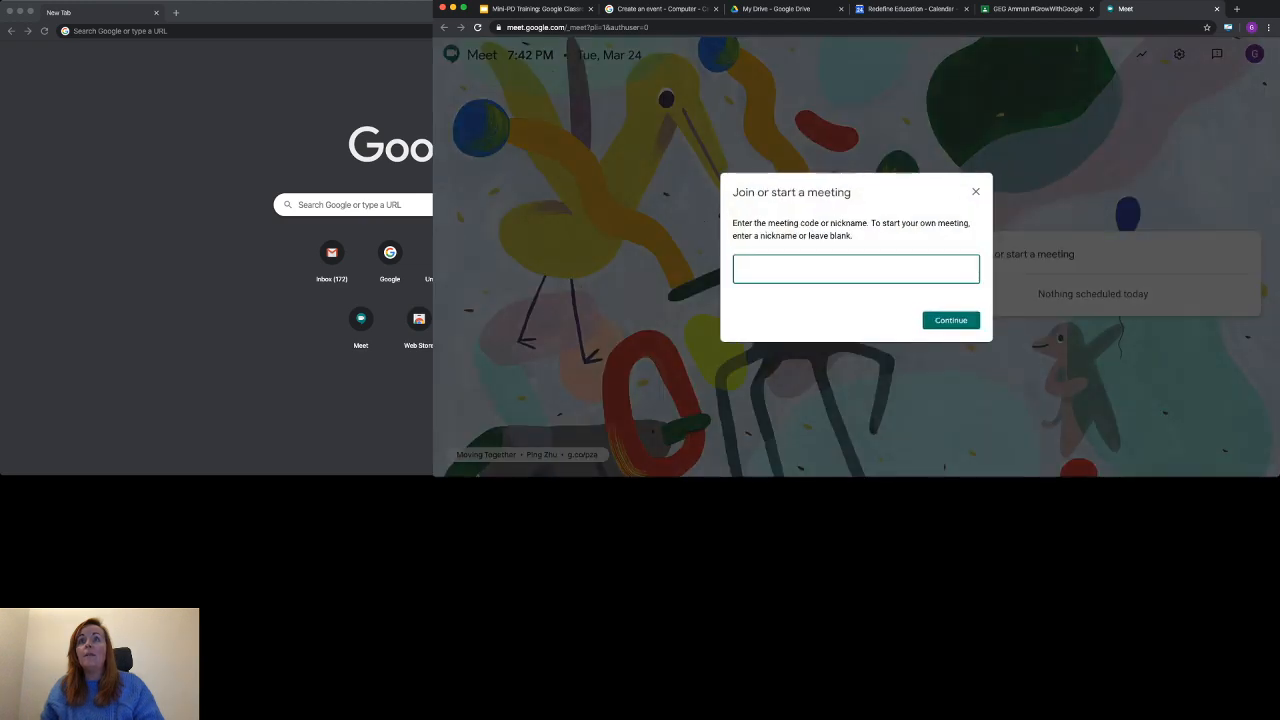
pyautogui.press('Return')
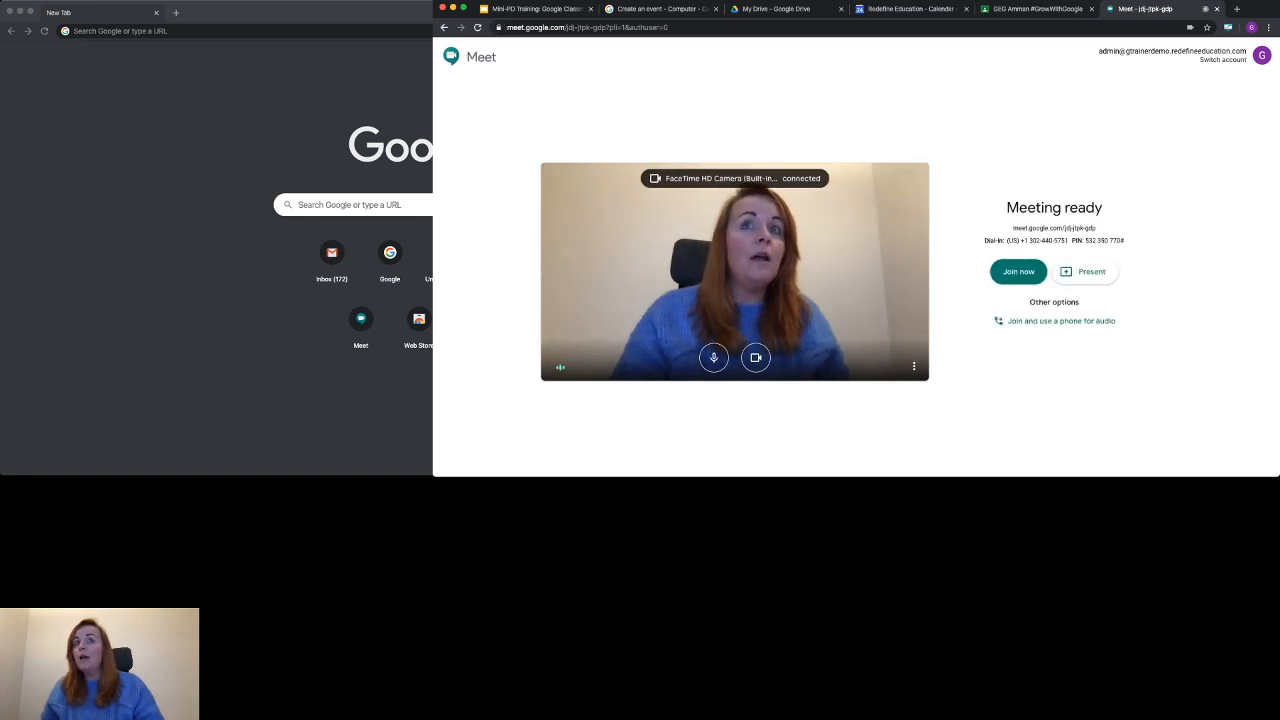
# Join the new meeting, copy its joining info, and dismiss the sharing dialog
pyautogui.click(1018, 271)
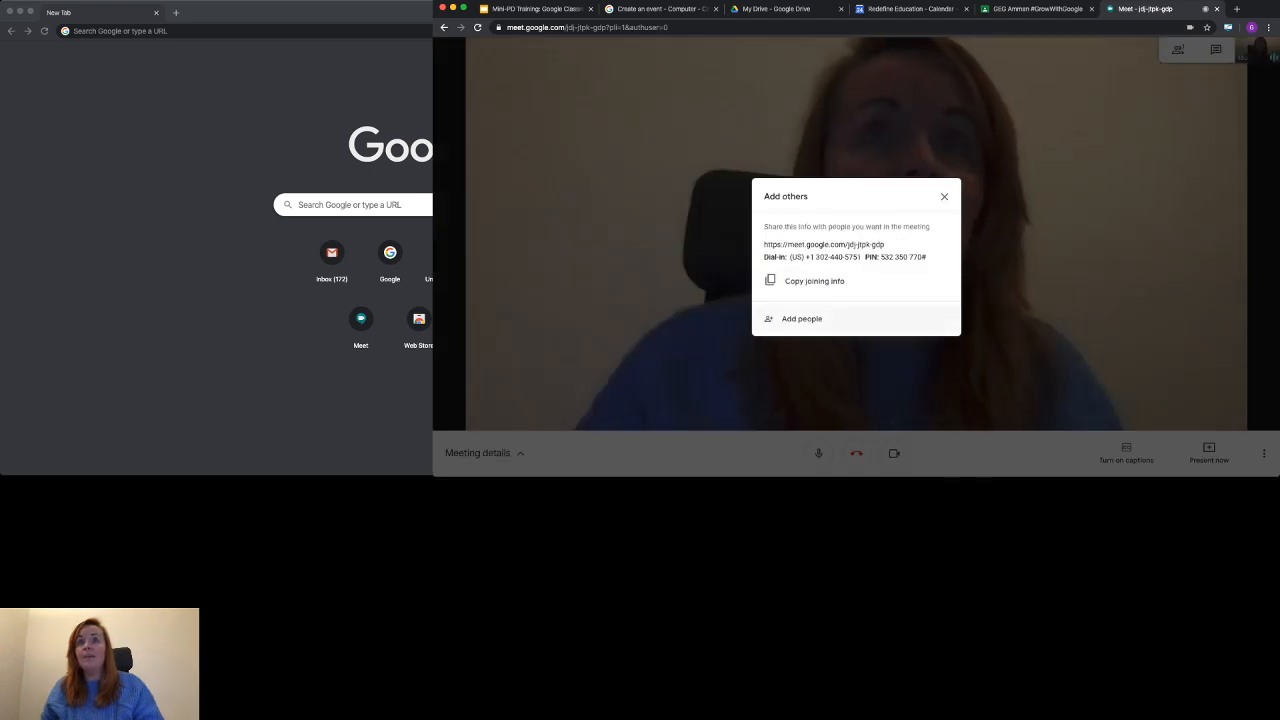
pyautogui.click(814, 281)
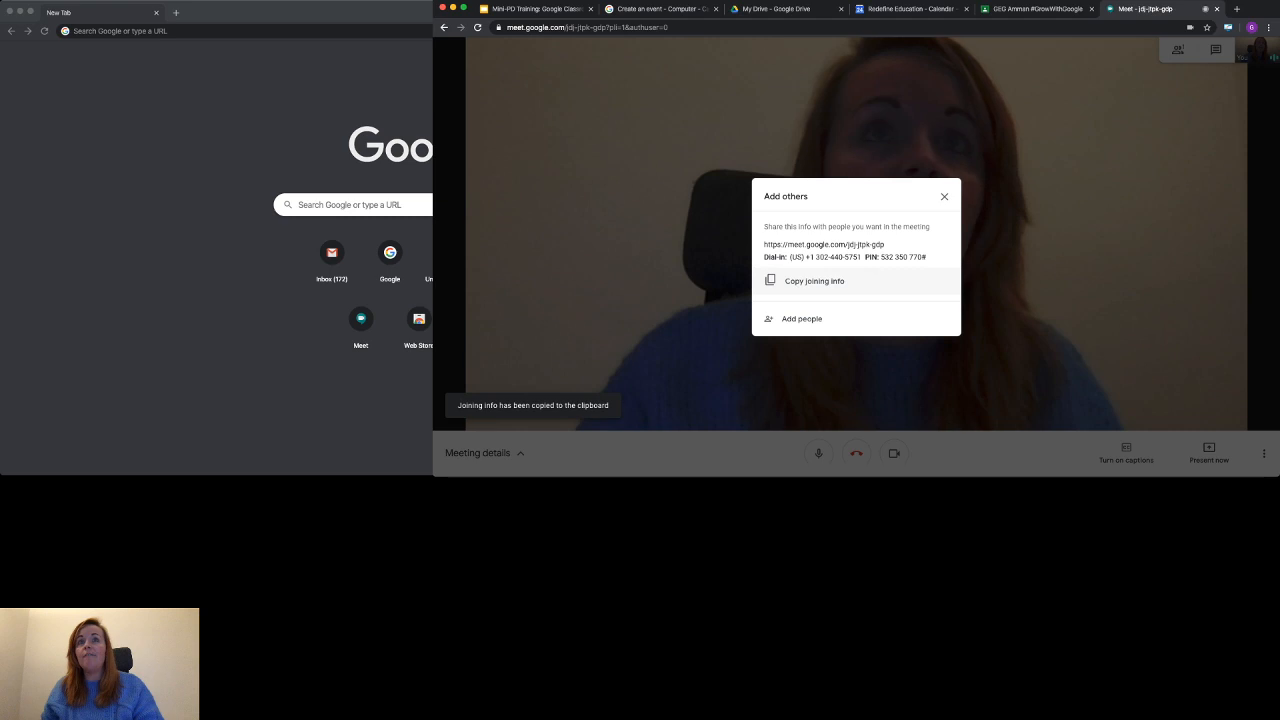
pyautogui.click(941, 198)
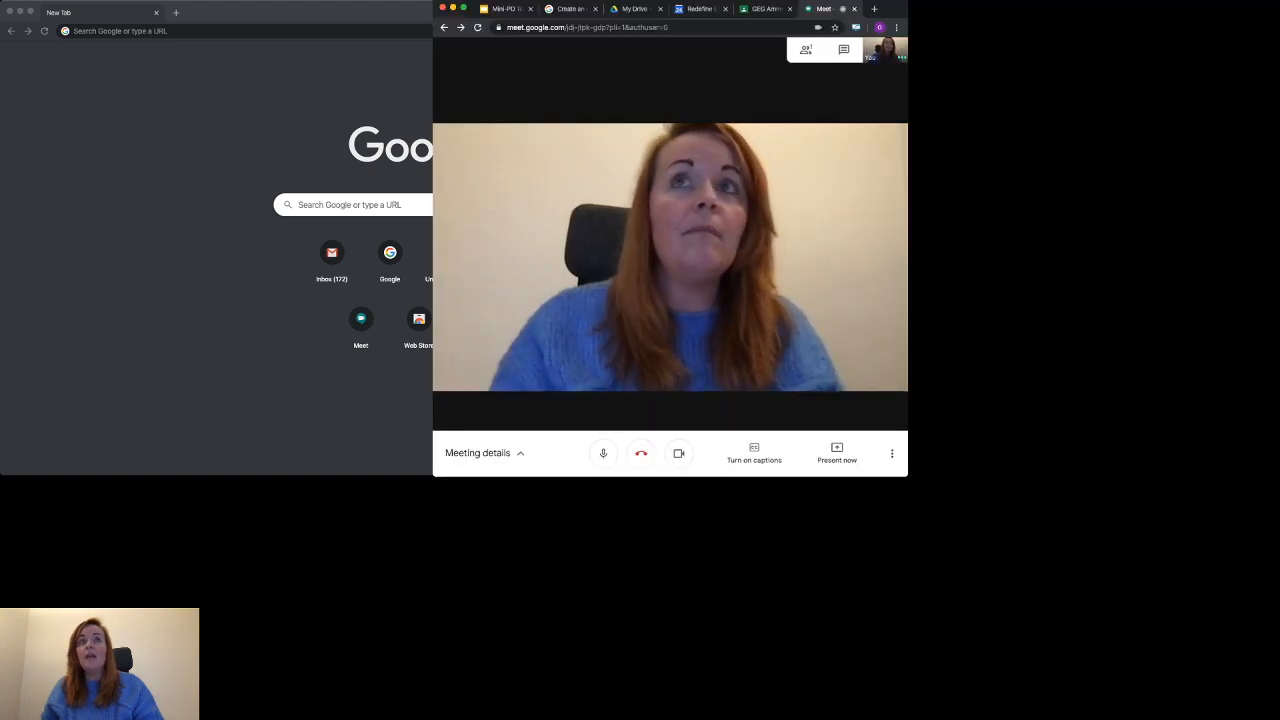
# Open Google Calendar in the second browser window beside the Meet call
pyautogui.click(110, 31)
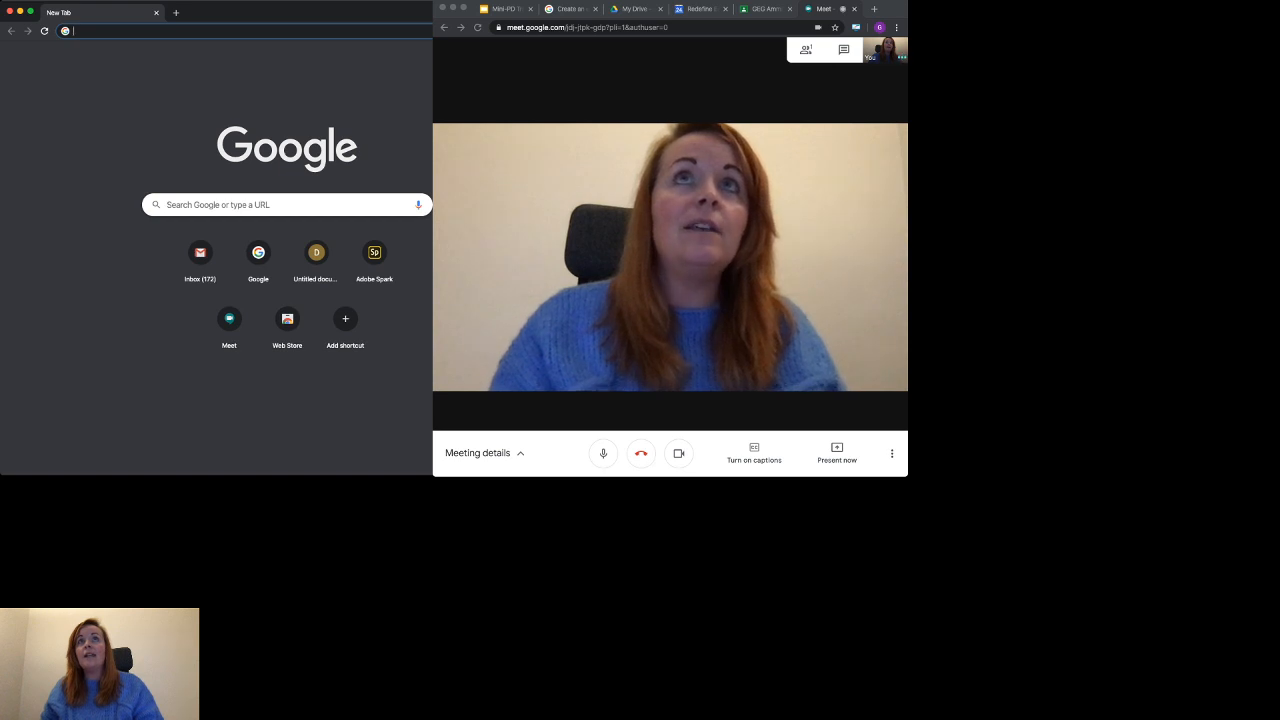
pyautogui.click(530, 56)
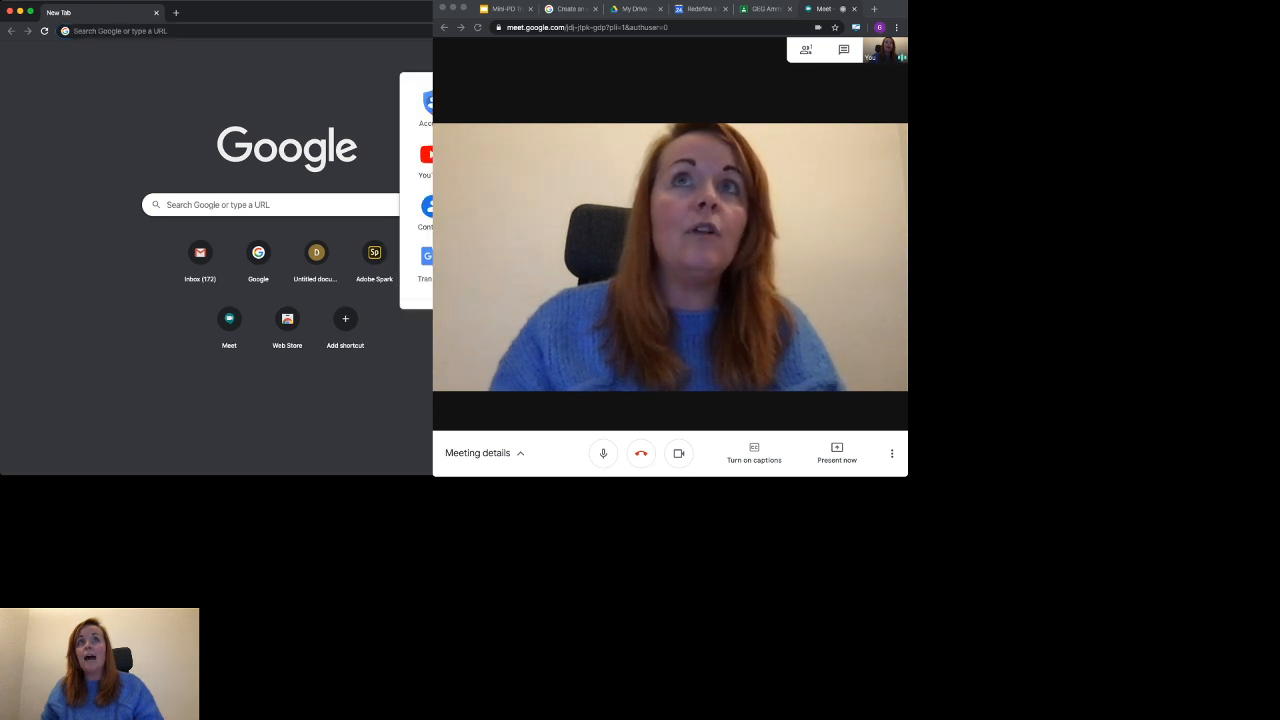
pyautogui.scroll(-4, 416, 190)
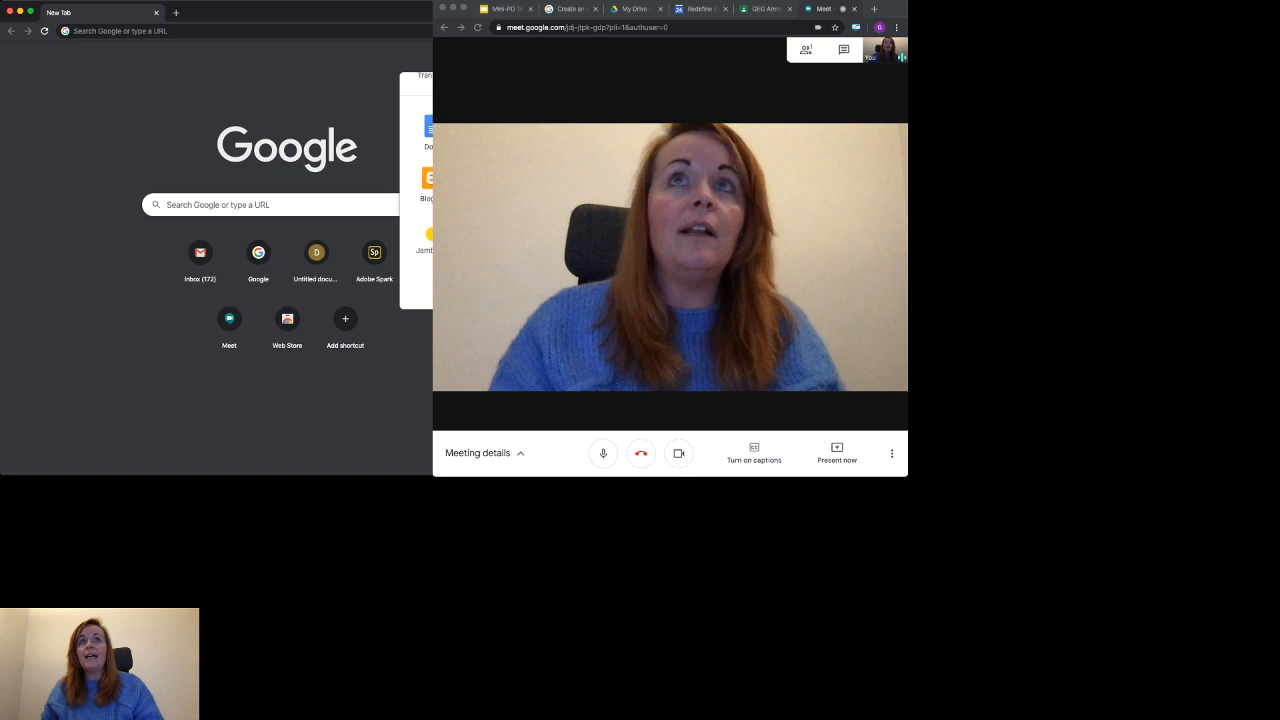
pyautogui.scroll(3, 416, 190)
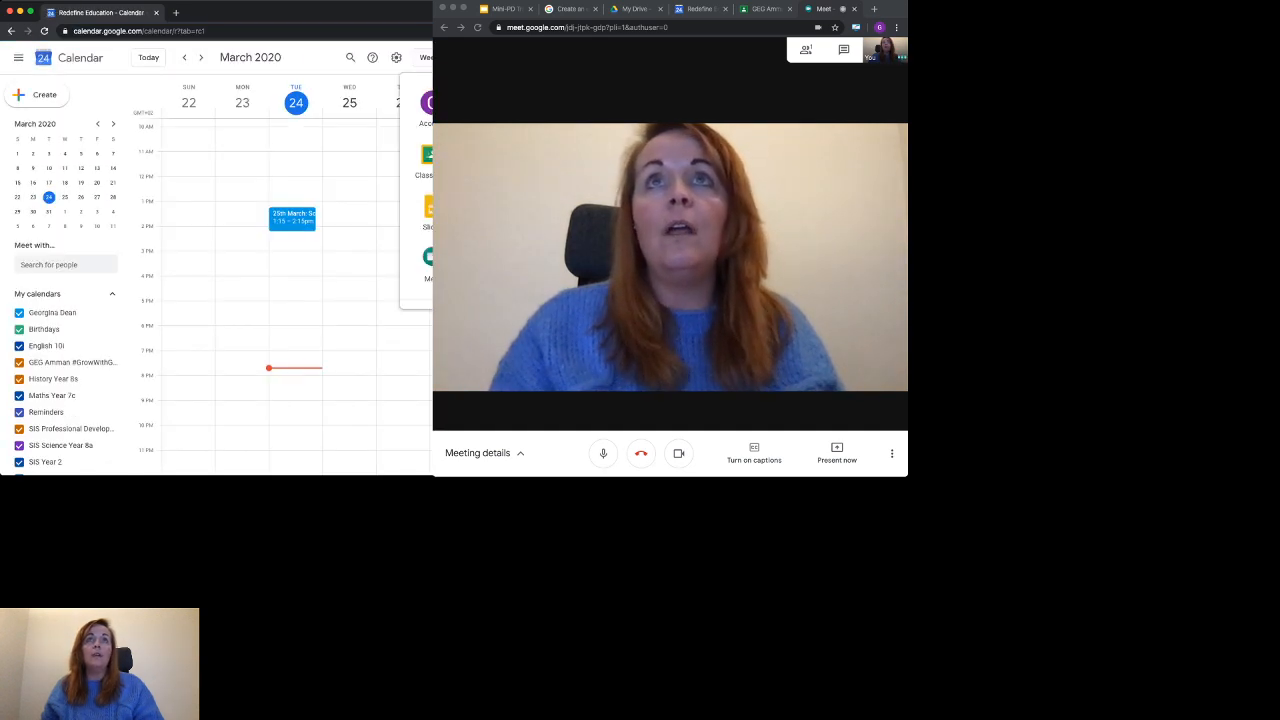
# Open Google Classroom in a new tab beside the calendar and enter the GEG Amman #GrowWithGoogle class
pyautogui.click(426, 160)
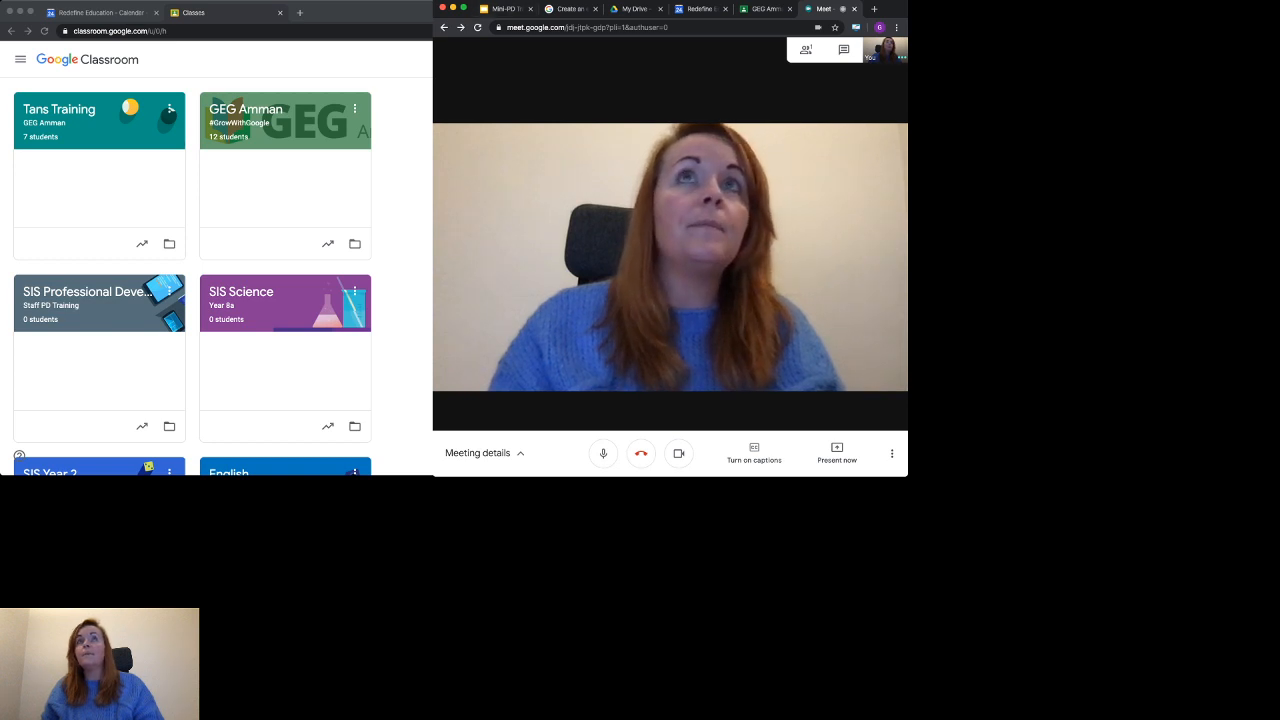
pyautogui.press('super+grave')
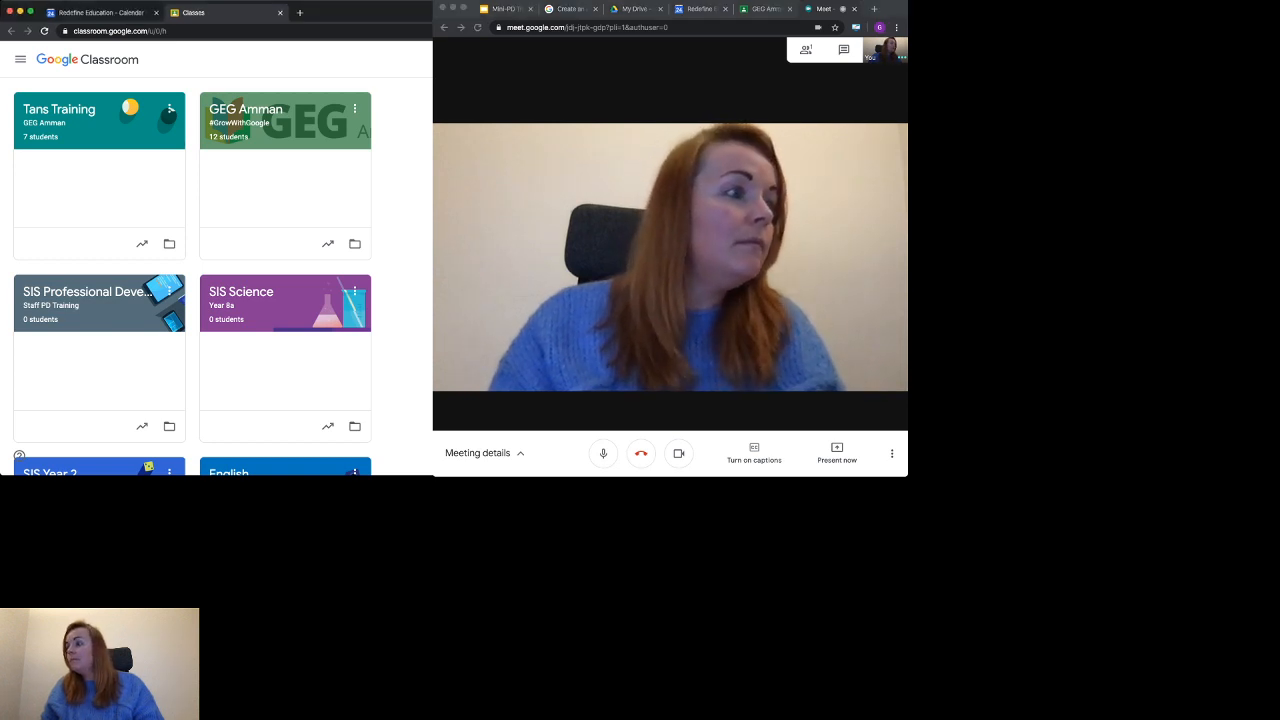
pyautogui.click(245, 110)
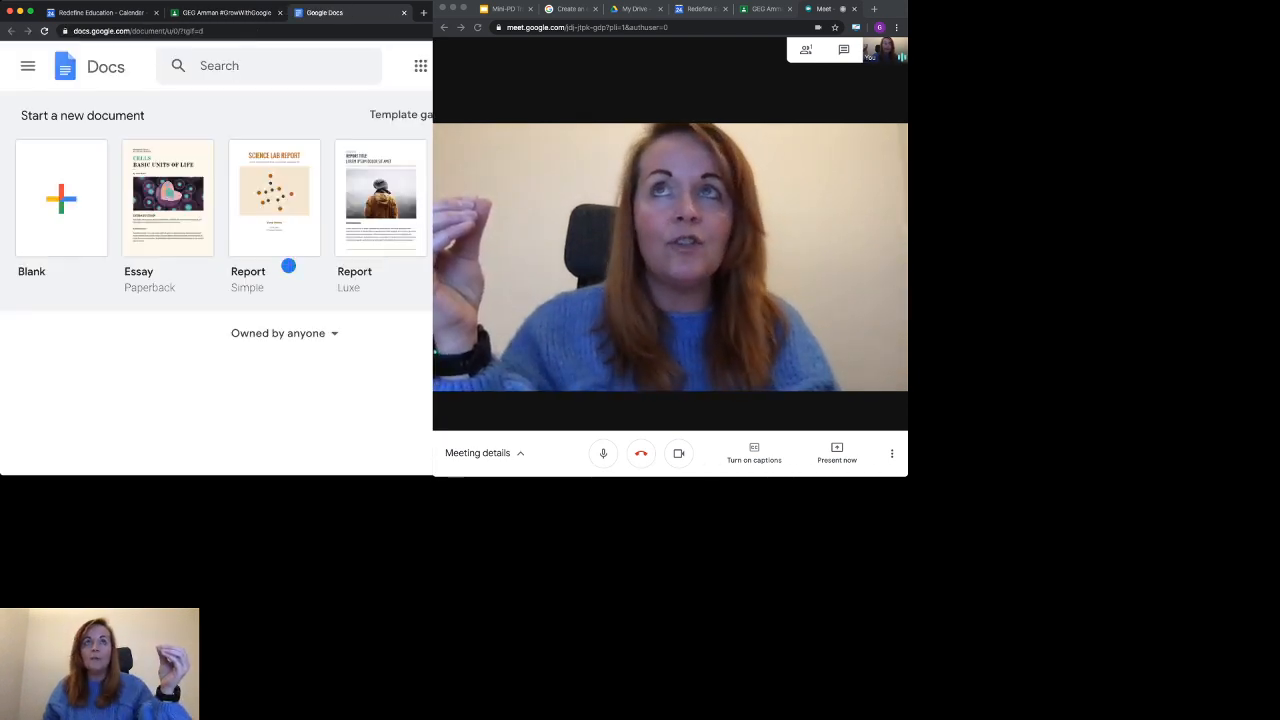
# Create a blank Google Docs document and insert a 3 x 3 table
pyautogui.click(295, 266)
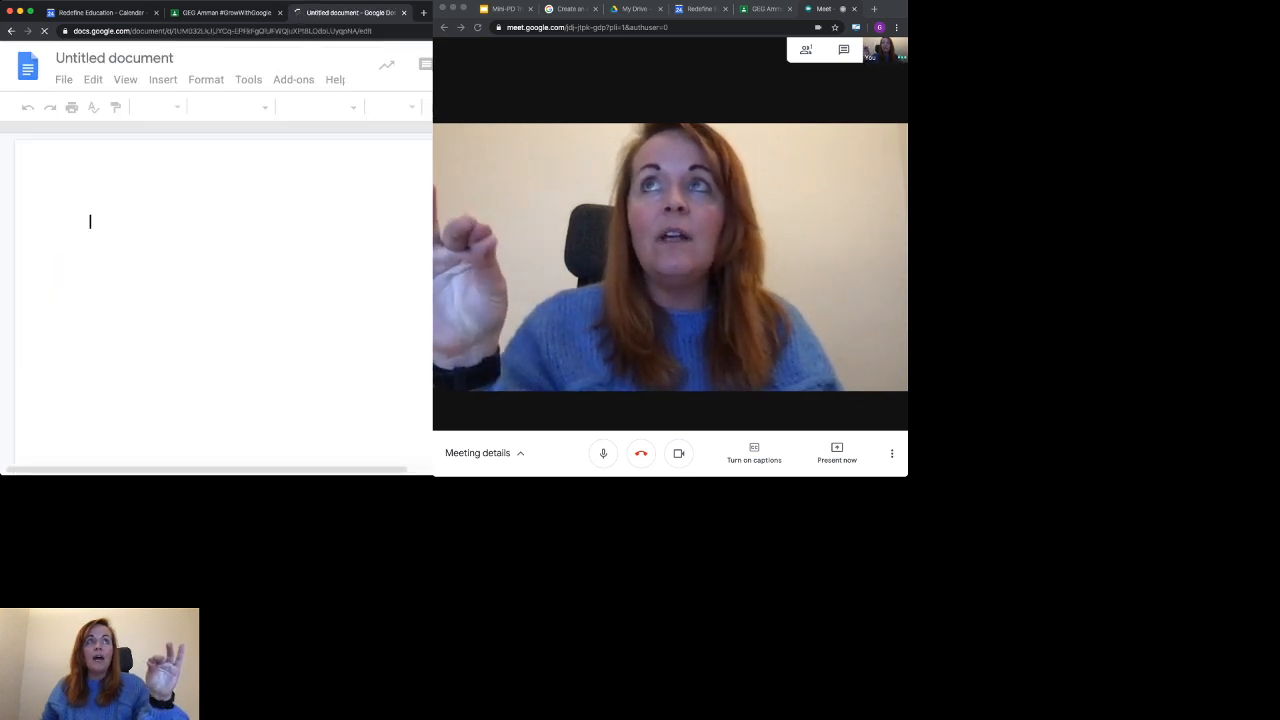
pyautogui.hotkey('ctrl', 'alt', 'o')
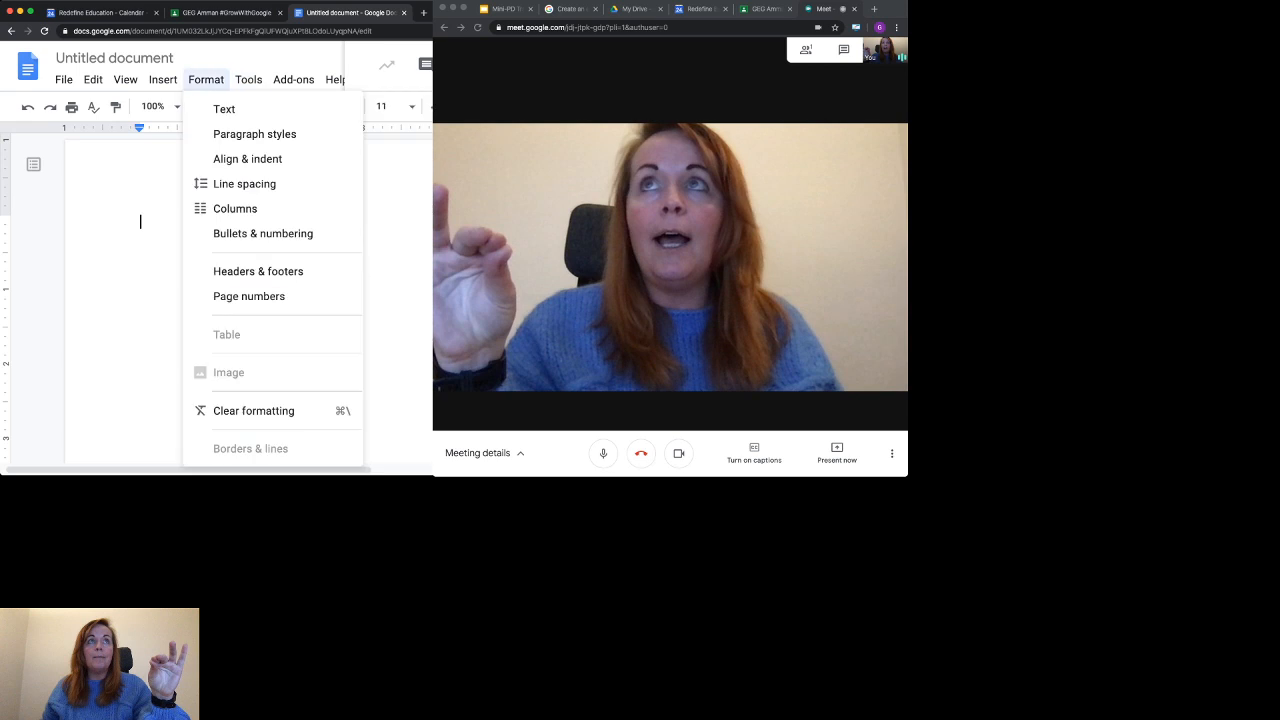
pyautogui.press('Left')
pyautogui.press('Down')
pyautogui.press('Down')
pyautogui.press('Down')
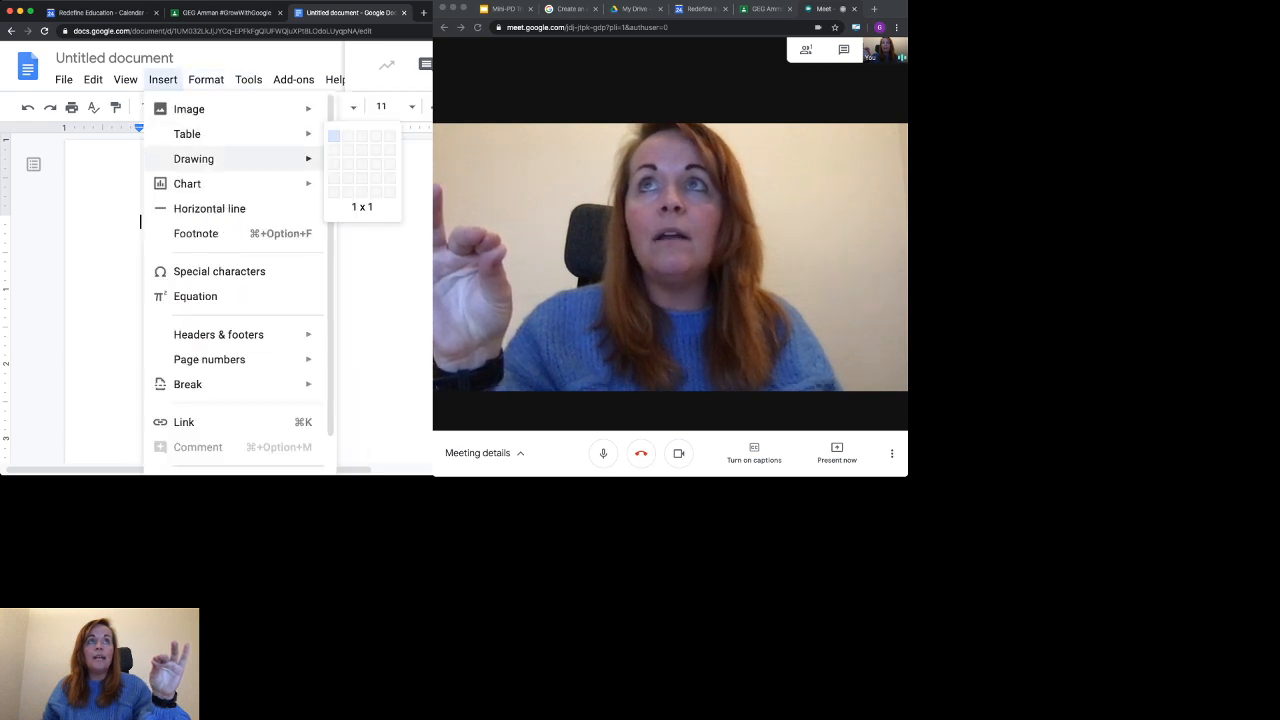
pyautogui.press('Up')
pyautogui.press('Right')
pyautogui.press('Right')
pyautogui.press('Down')
pyautogui.press('Down')
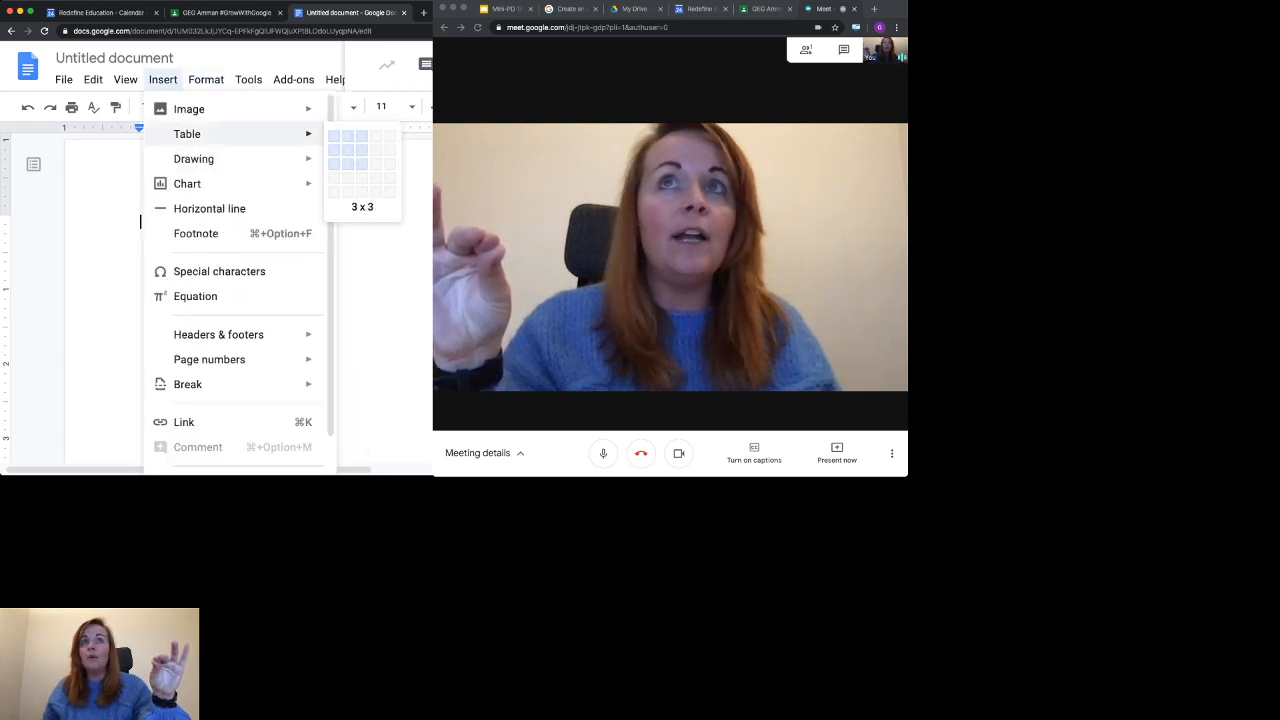
pyautogui.press('Return')
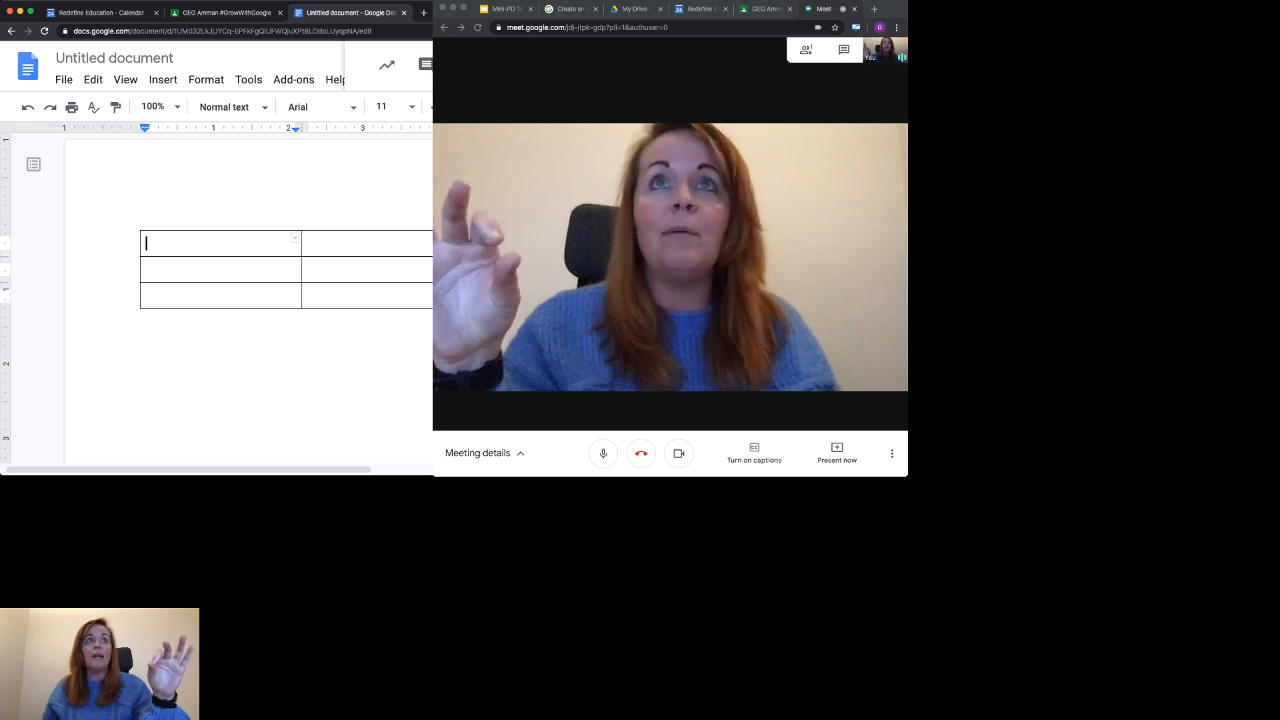
# Set the document zoom to 50% and change the page orientation to Landscape
pyautogui.click(160, 107)
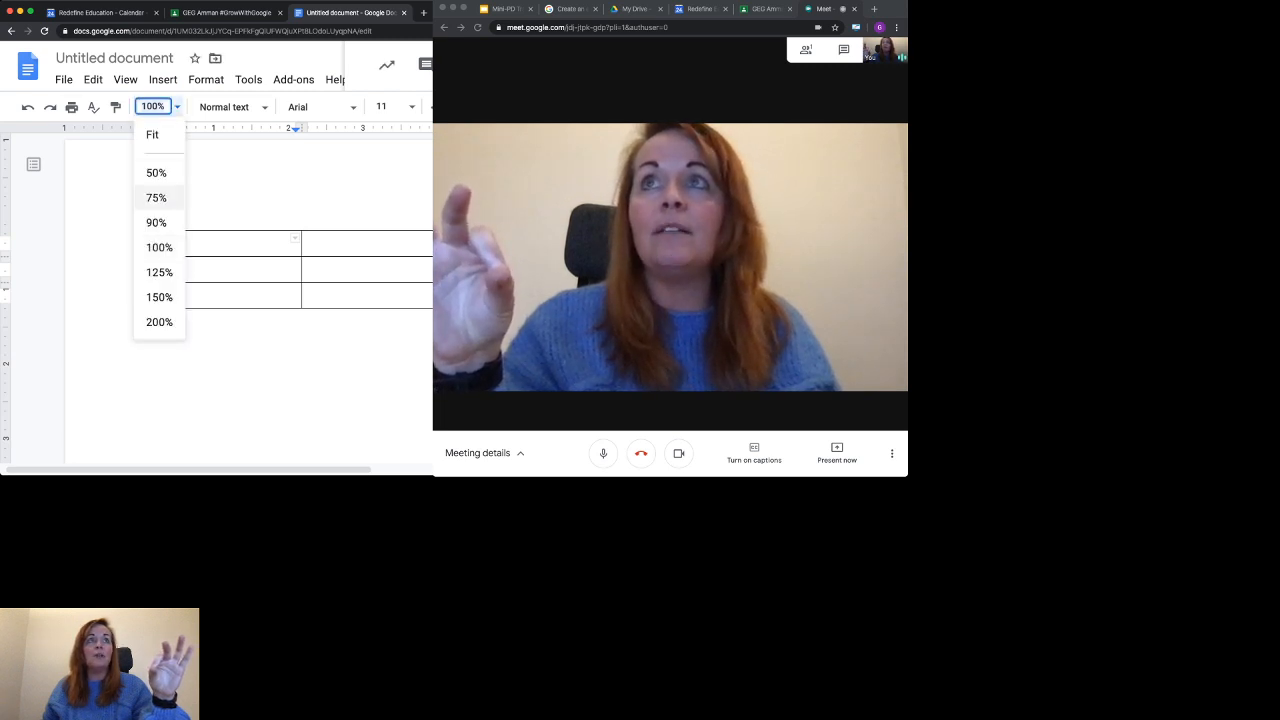
pyautogui.click(157, 197)
pyautogui.click(160, 107)
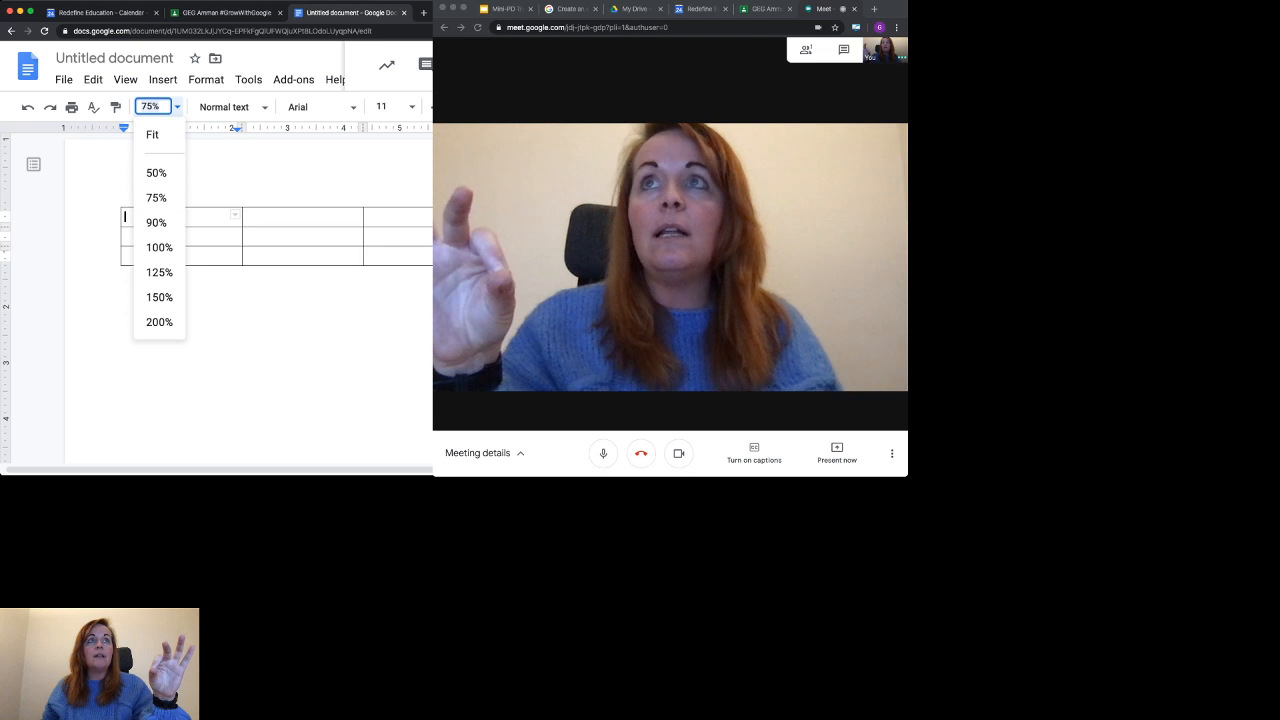
pyautogui.click(157, 172)
pyautogui.click(63, 79)
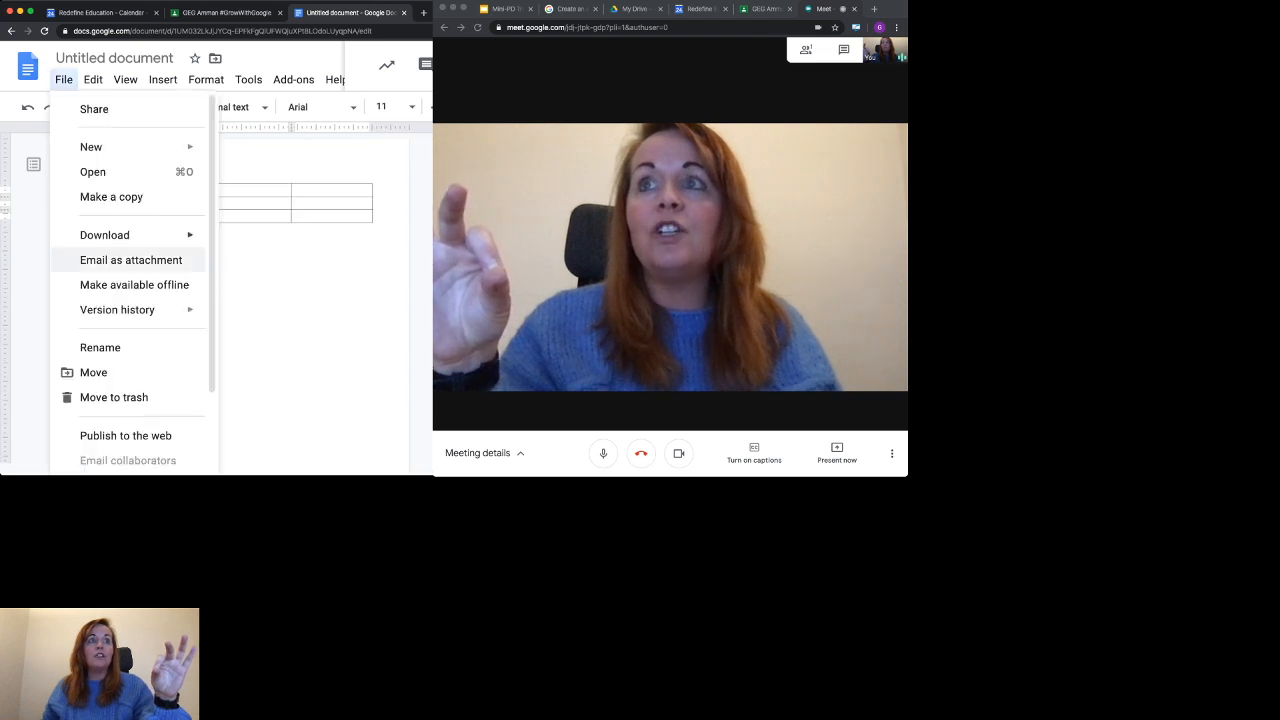
pyautogui.scroll(-2, 130, 348)
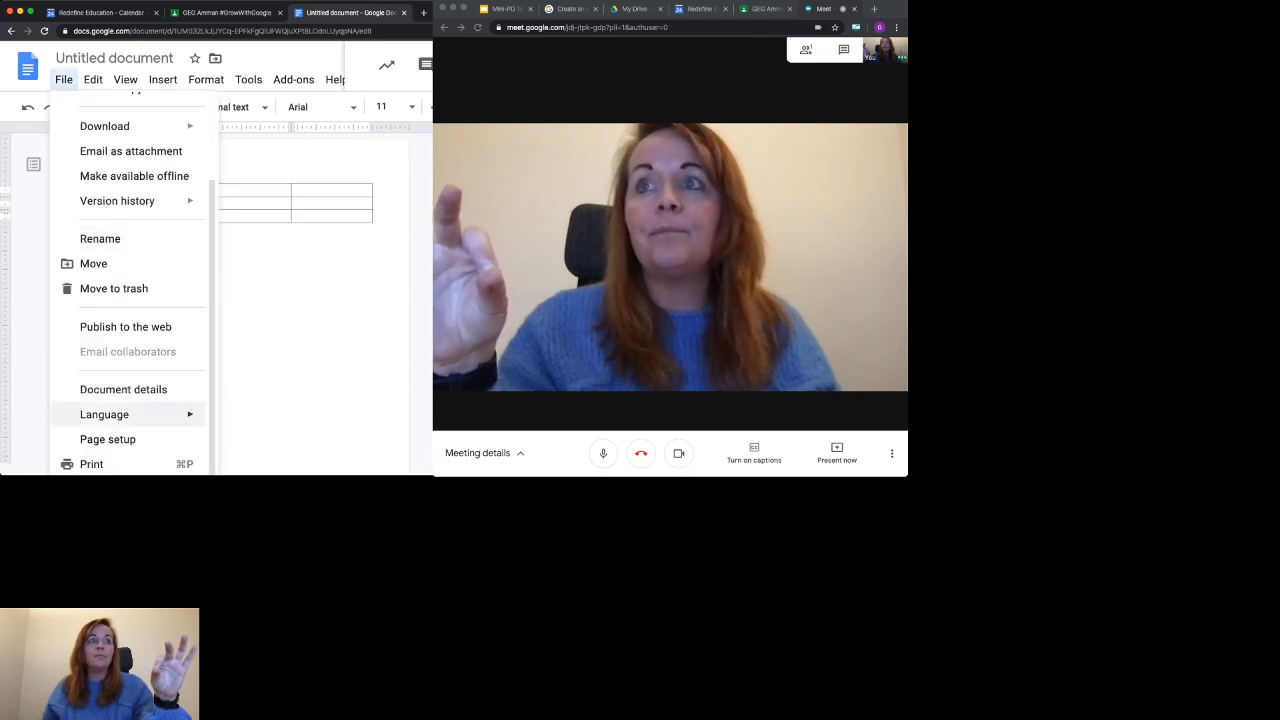
pyautogui.click(107, 439)
pyautogui.click(231, 185)
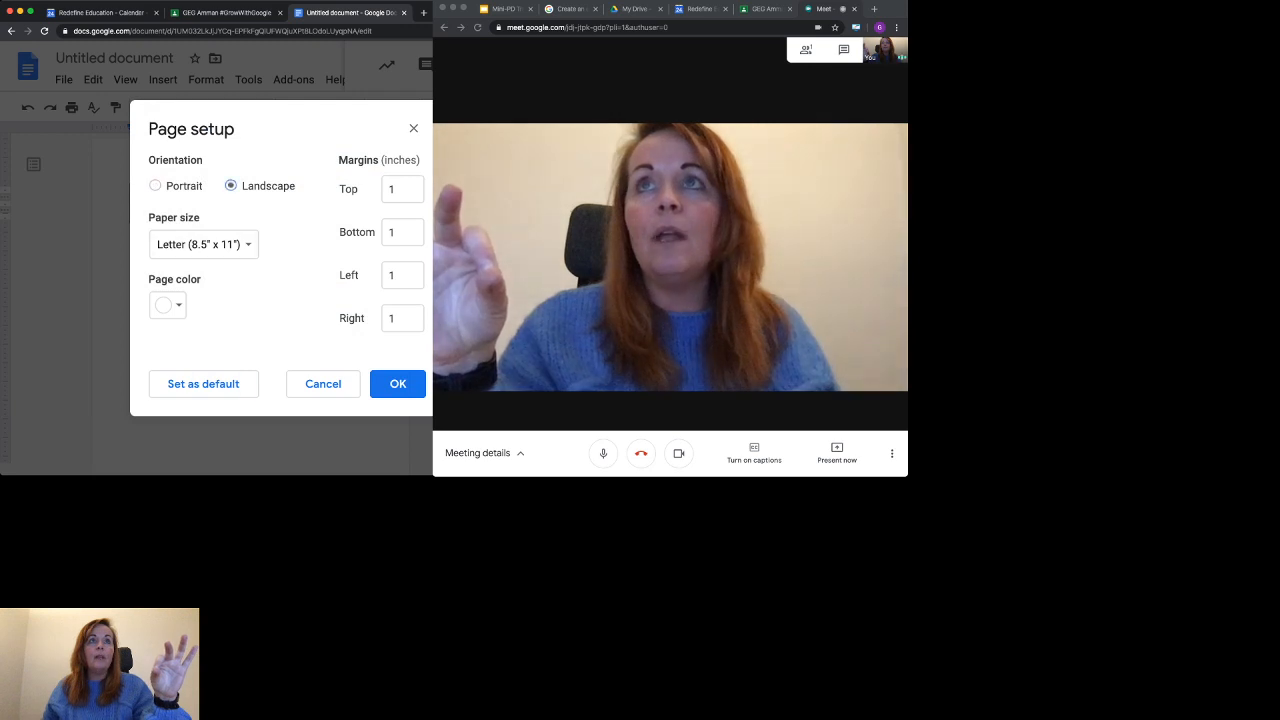
pyautogui.press('Return')
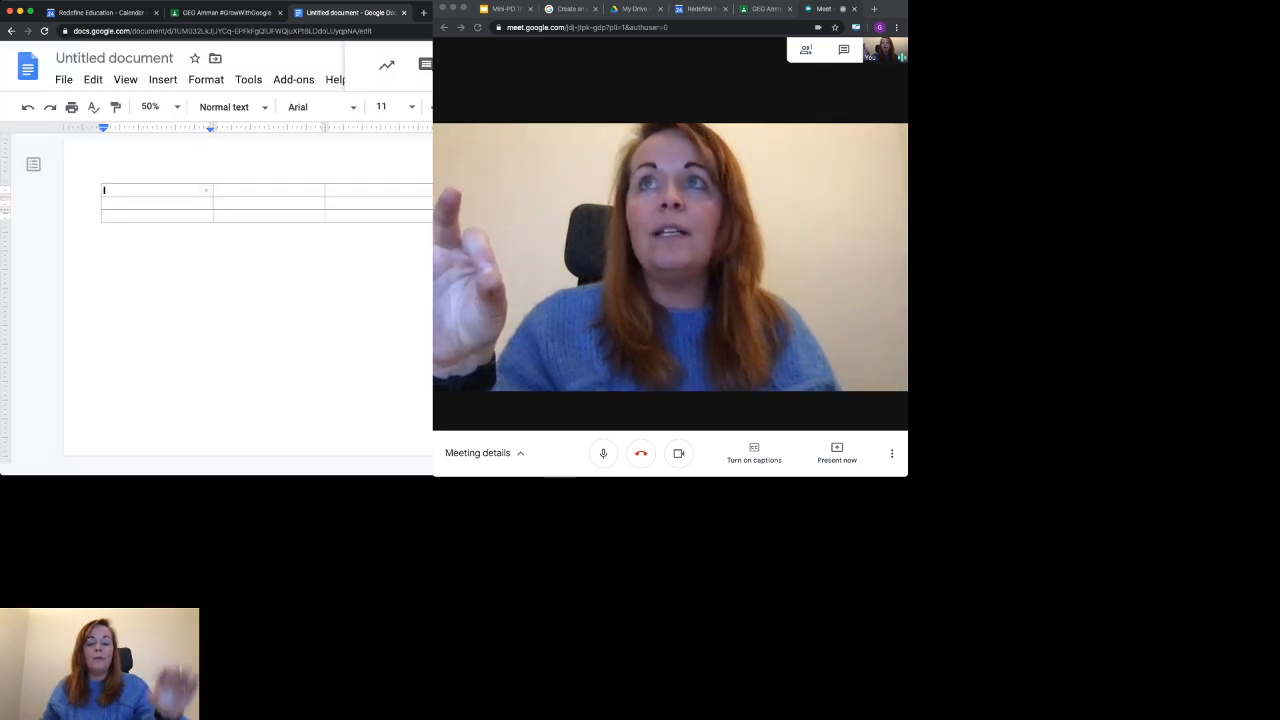
# Fill the table's header row with Name, Chat and Question
pyautogui.write('Name')
pyautogui.press('Tab')
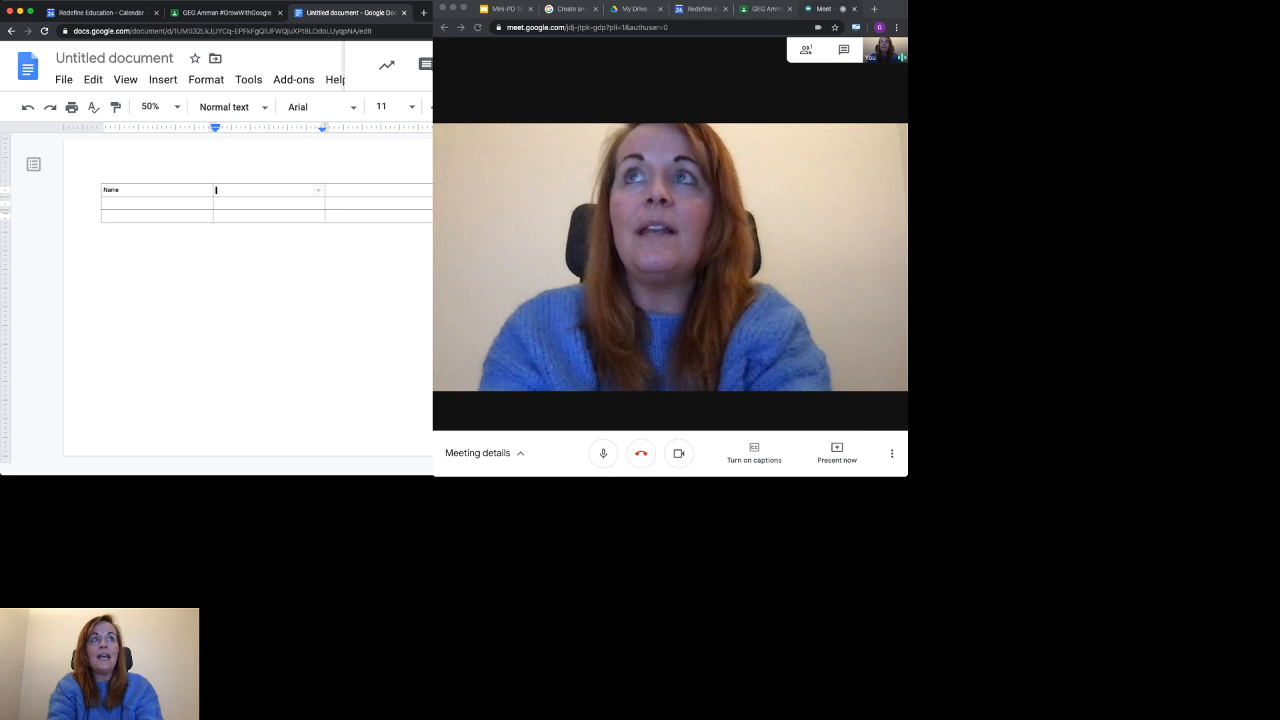
pyautogui.write('Chit')
pyautogui.press('Tab')
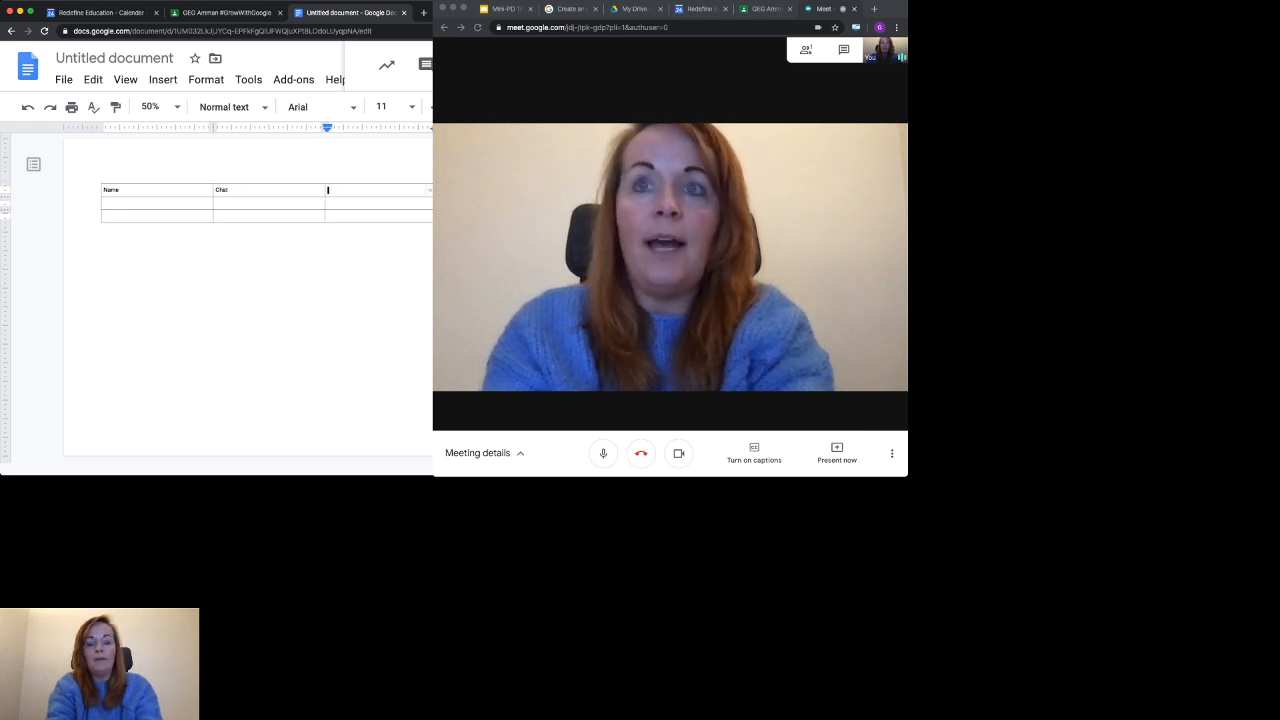
pyautogui.write('Question')
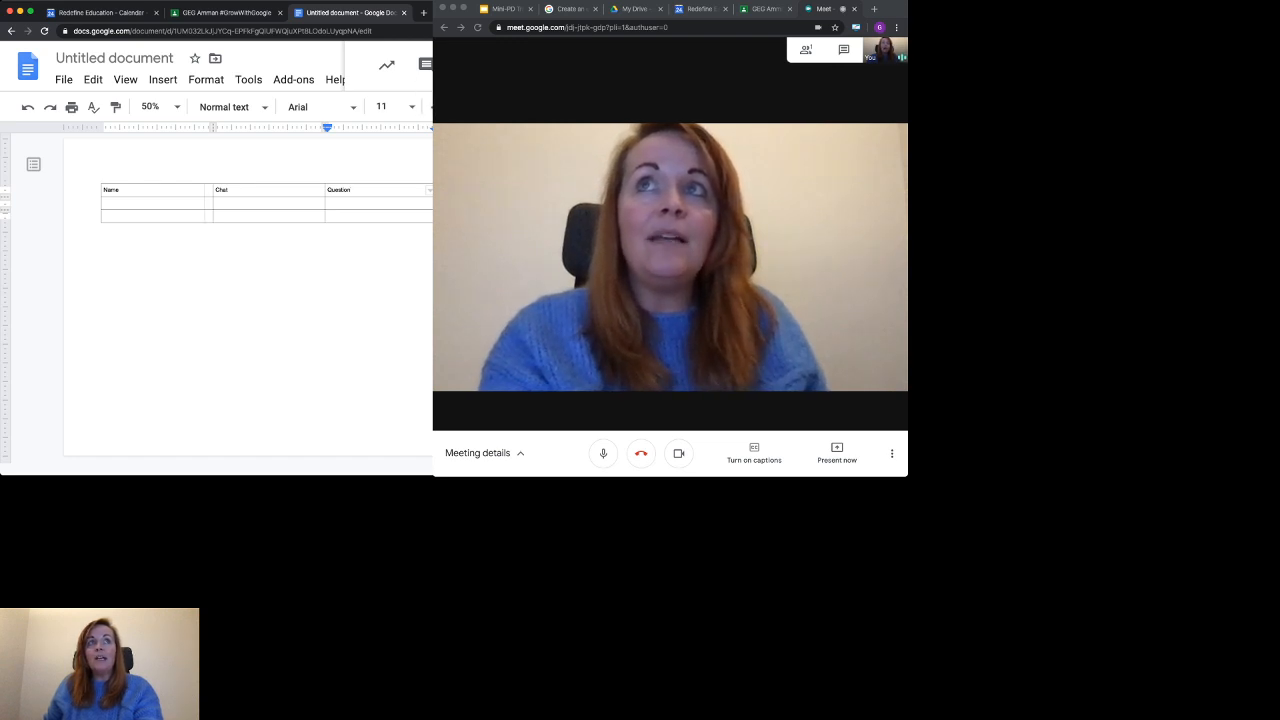
# Copy the sharing link of the document, saved as Name, and return to the GEG Amman class in Classroom
pyautogui.click(422, 64)
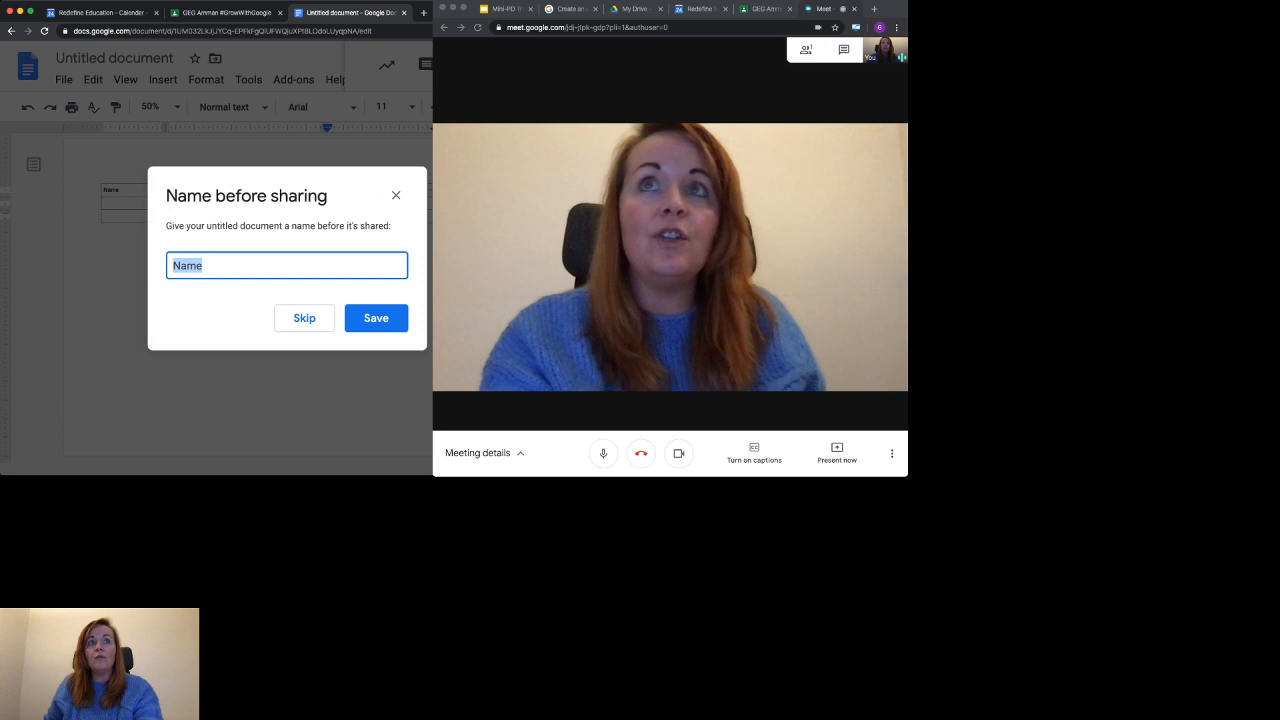
pyautogui.press('Return')
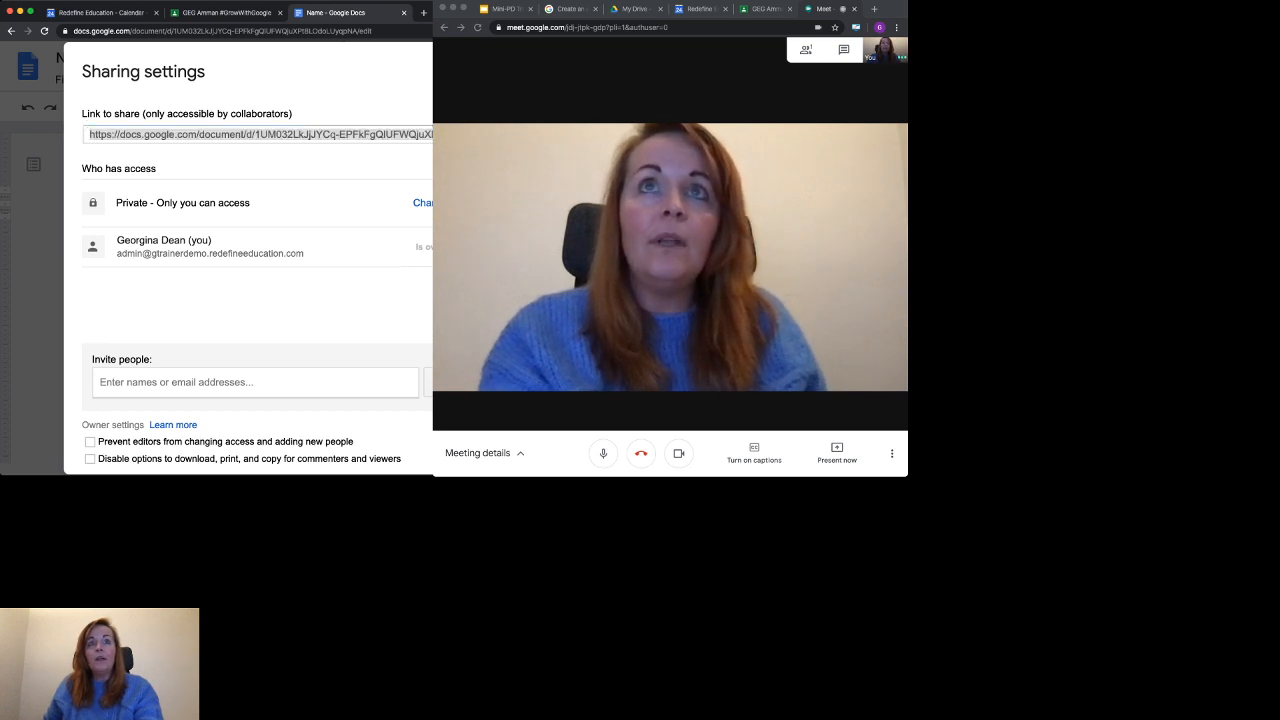
pyautogui.scroll(-1, 258, 258)
pyautogui.click(110, 432)
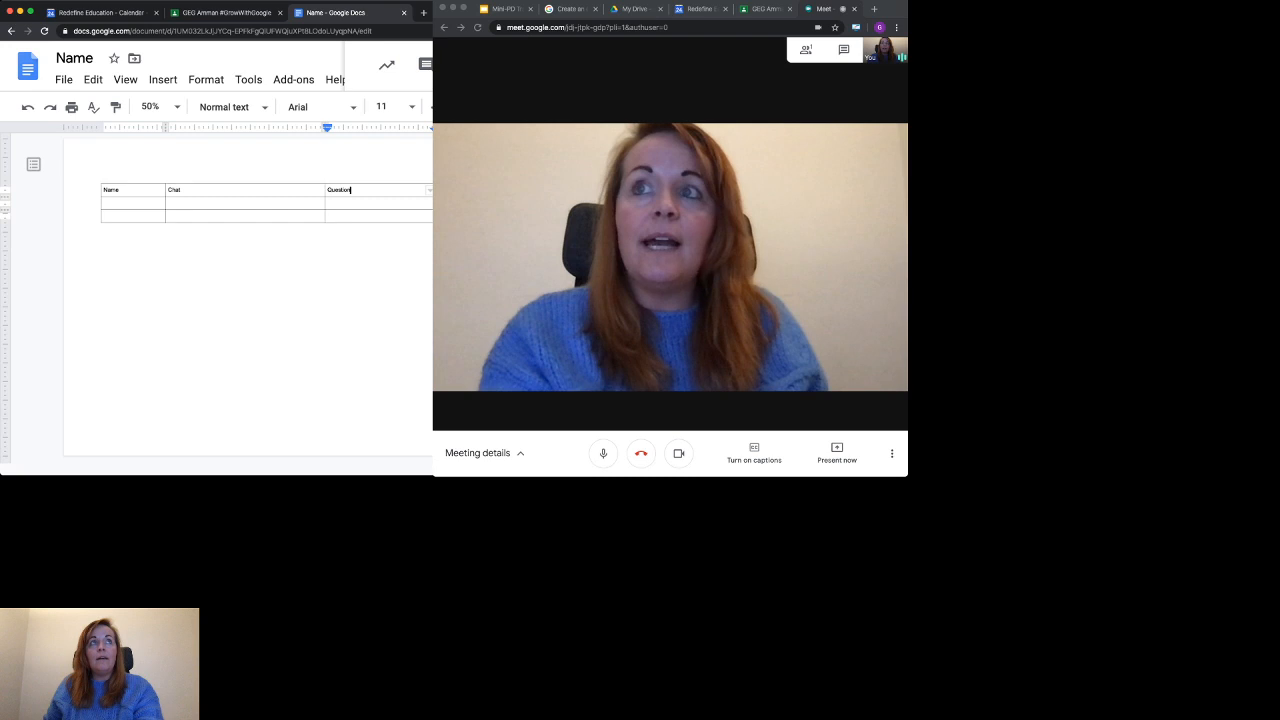
pyautogui.hotkey('ctrl', 'shift', 'Tab')
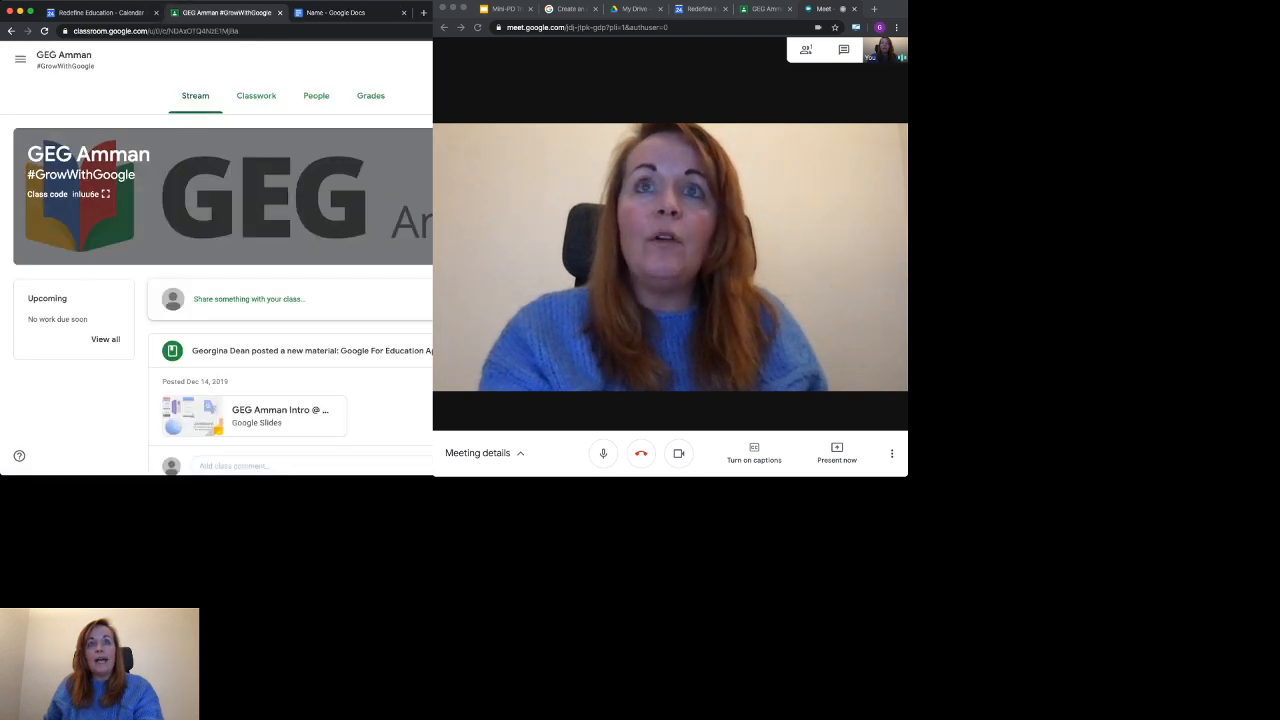
pyautogui.click(300, 351)
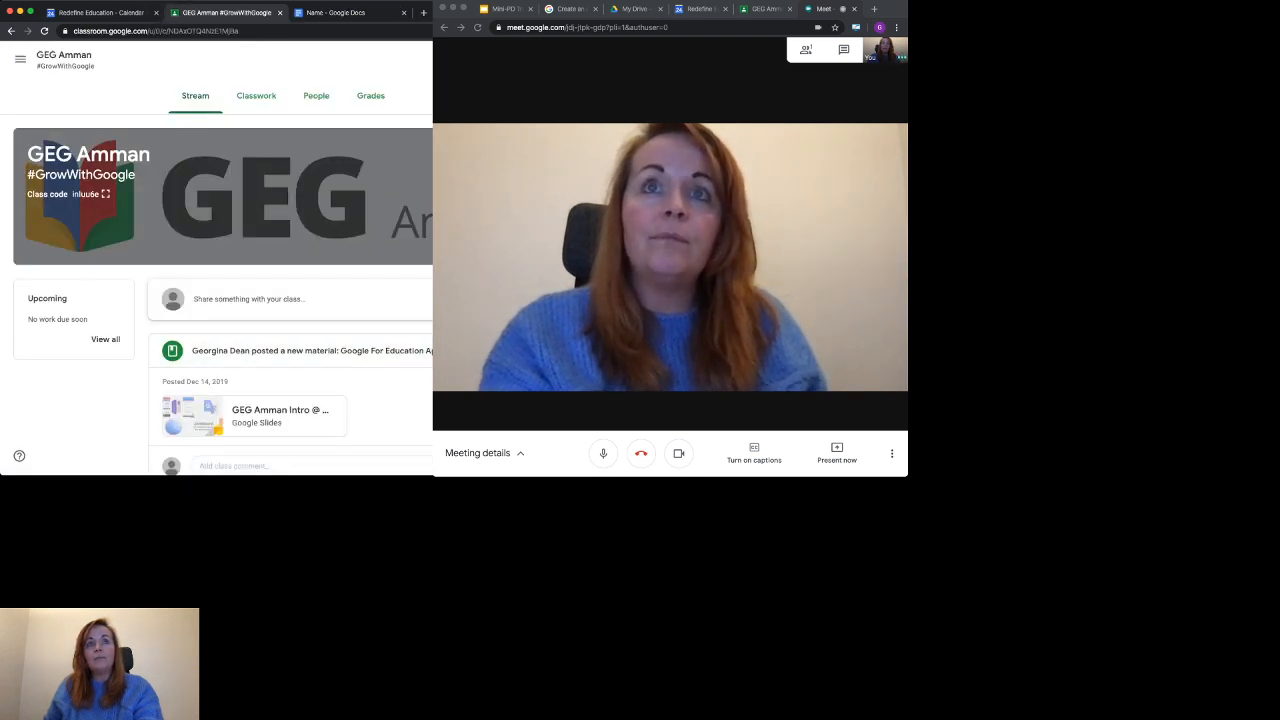
pyautogui.click(64, 219)
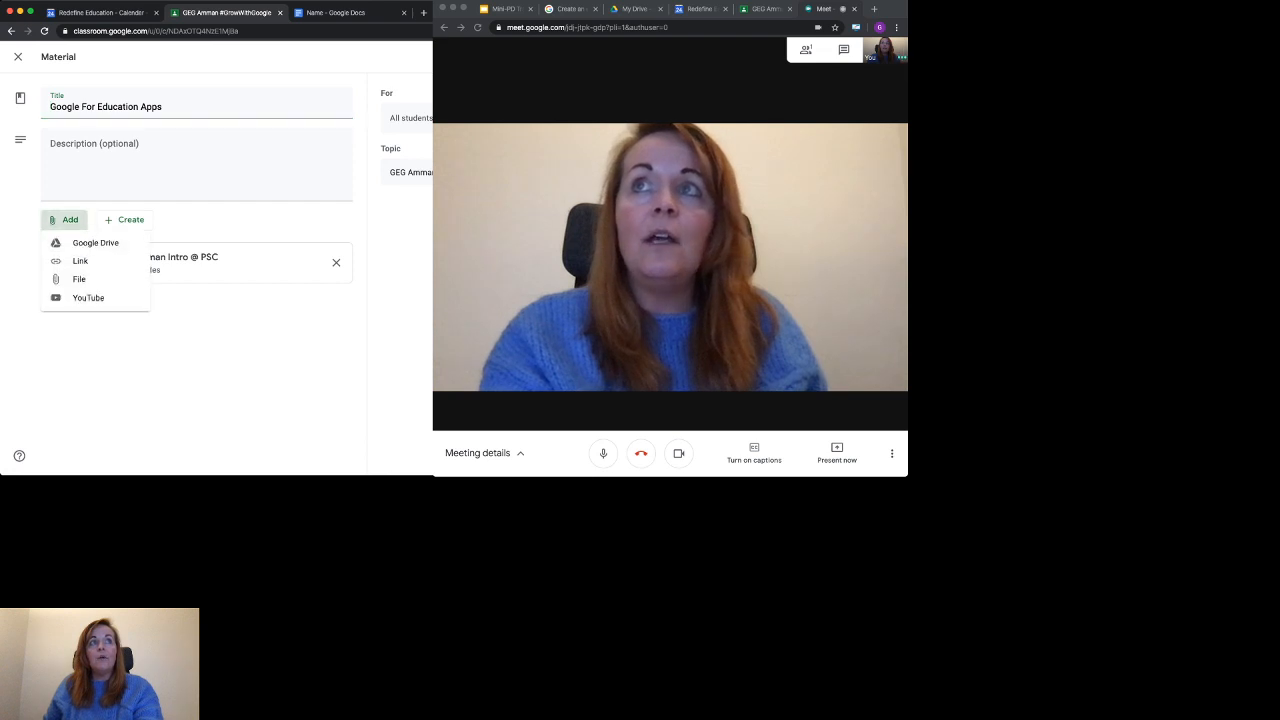
pyautogui.click(80, 263)
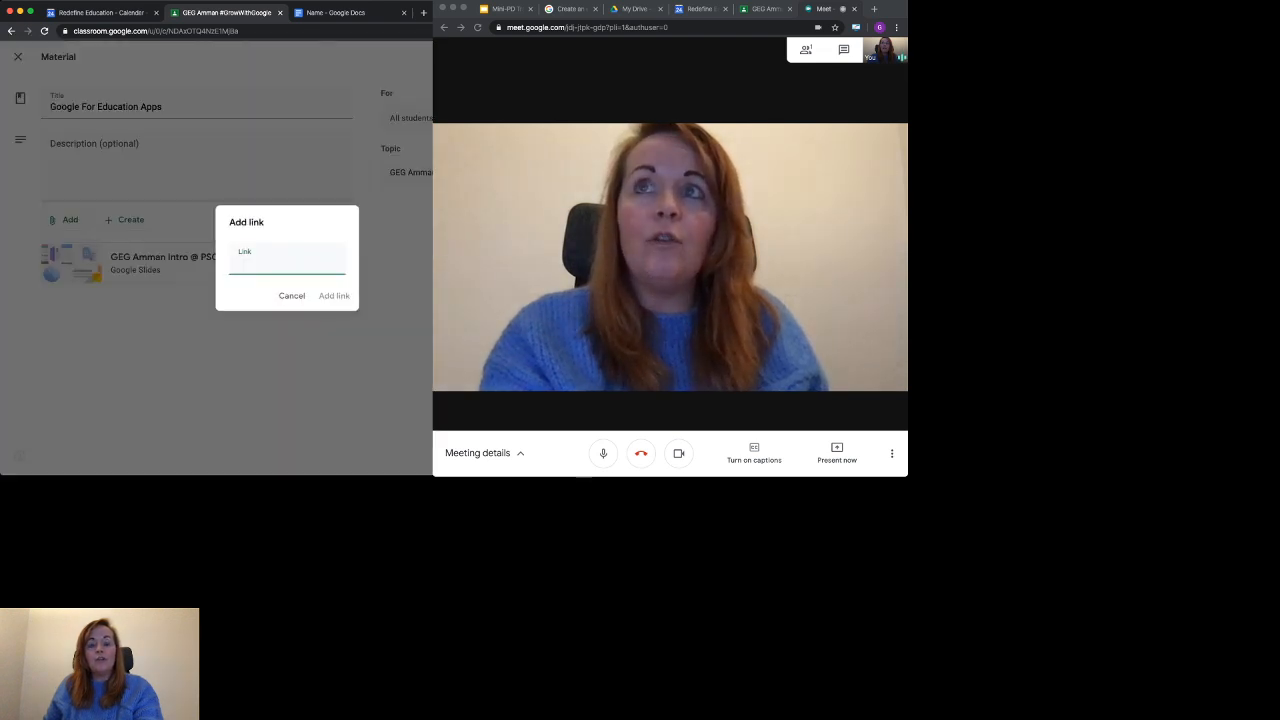
pyautogui.press('super+v')
pyautogui.press('Return')
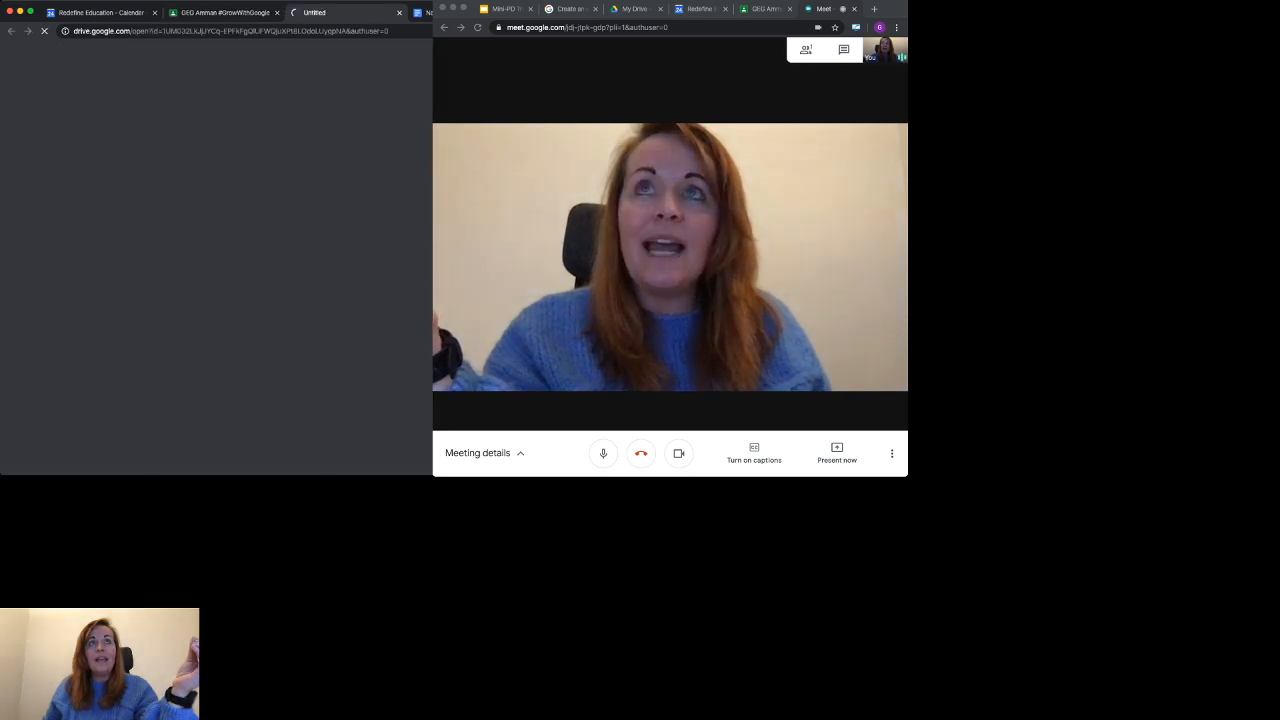
pyautogui.click(399, 13)
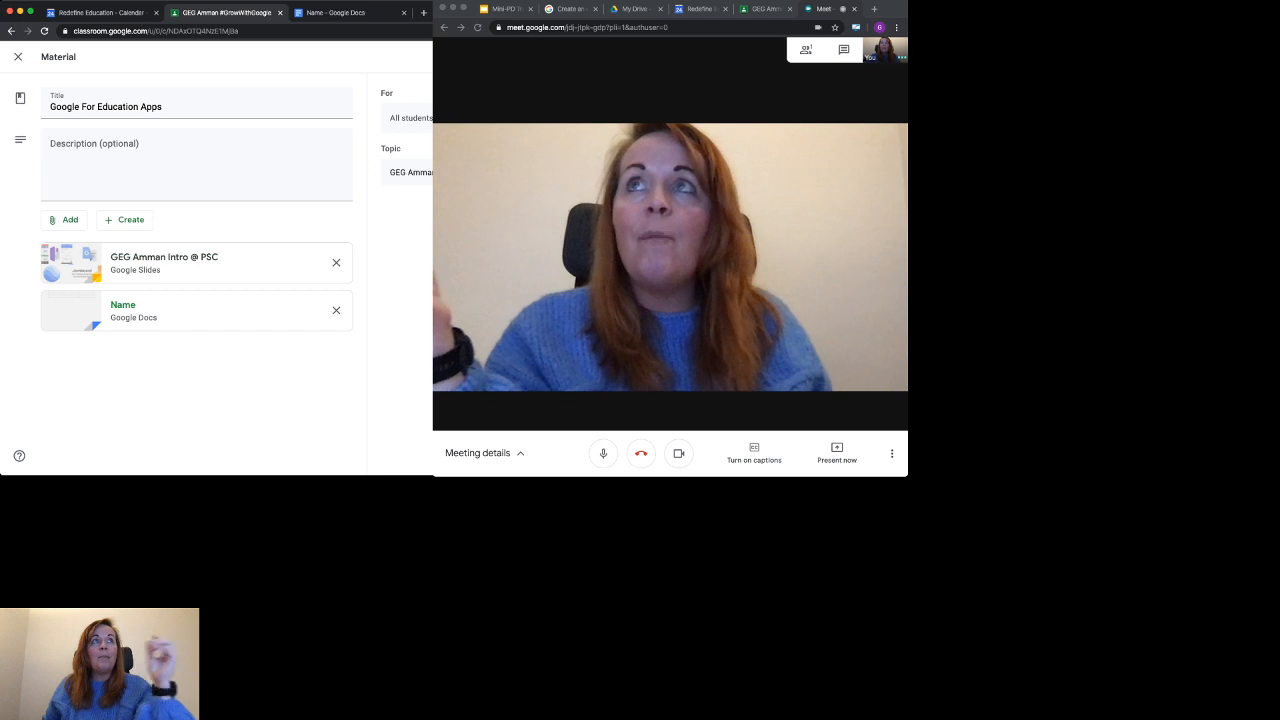
pyautogui.click(18, 57)
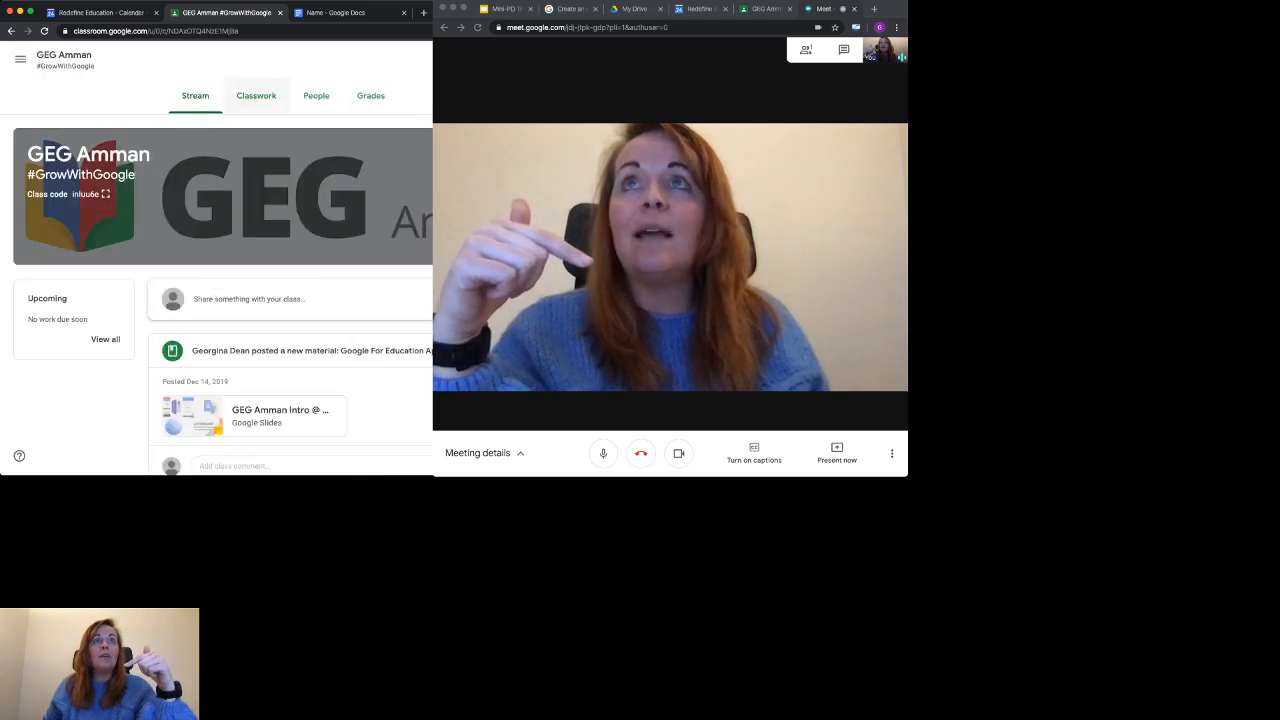
# Edit the draft assignment "25th March: Science - Plant Growth" in the classwork and attach the copied document link
pyautogui.click(256, 96)
pyautogui.click(188, 136)
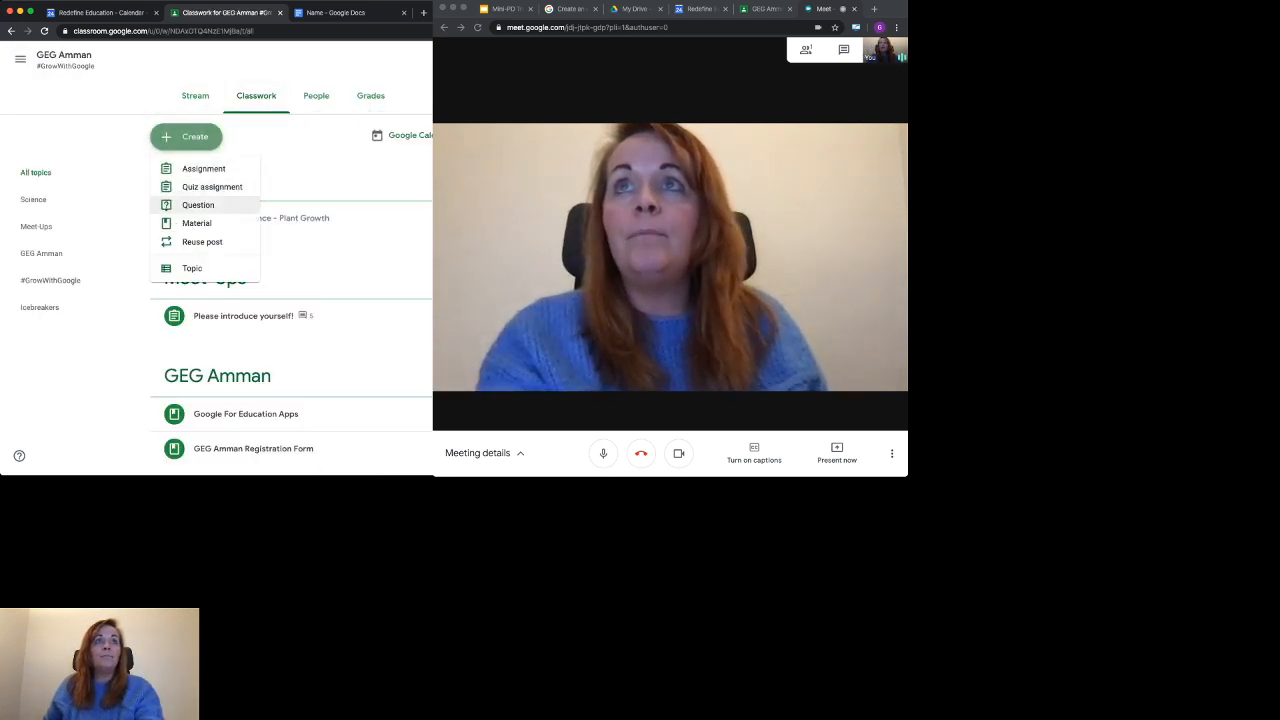
pyautogui.click(260, 218)
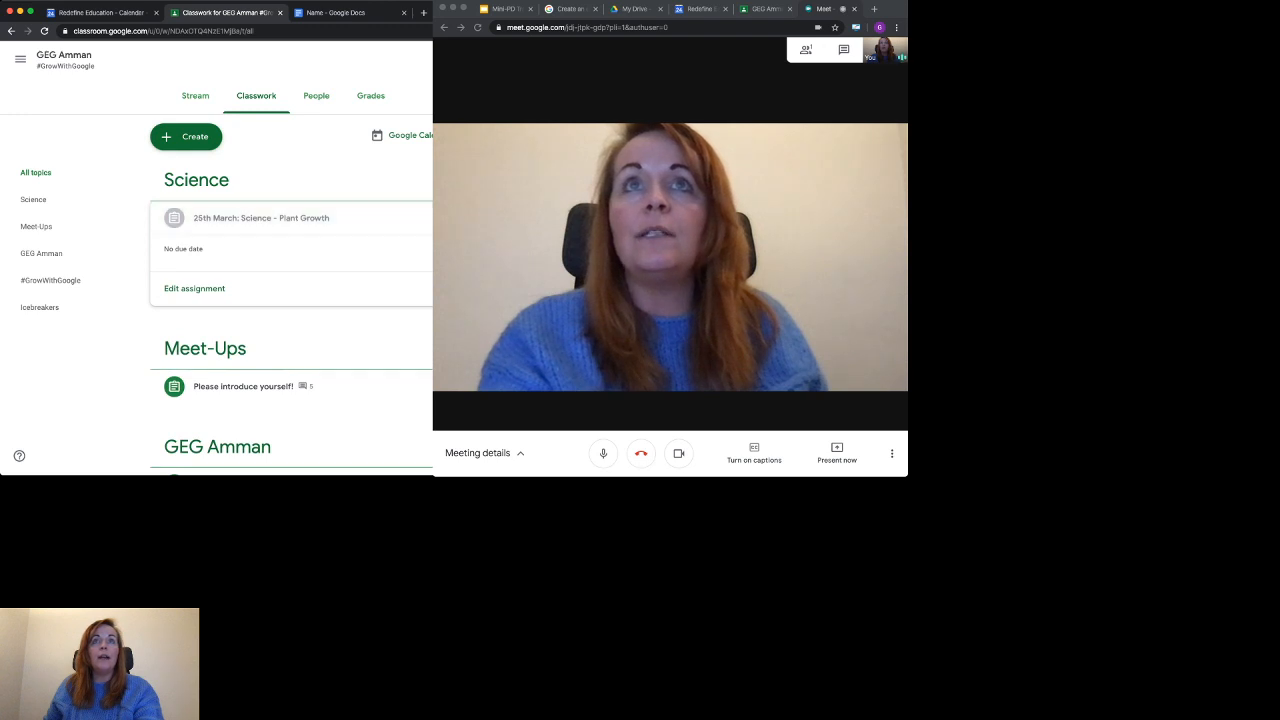
pyautogui.click(194, 288)
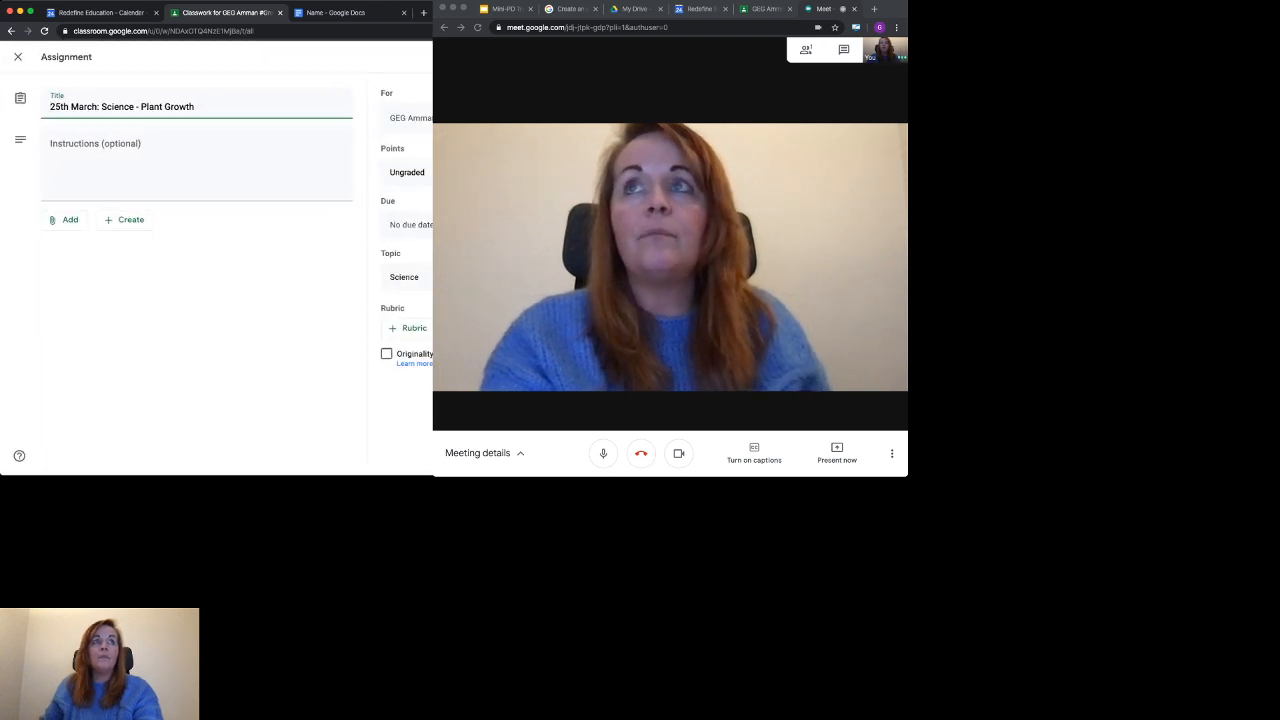
pyautogui.click(66, 219)
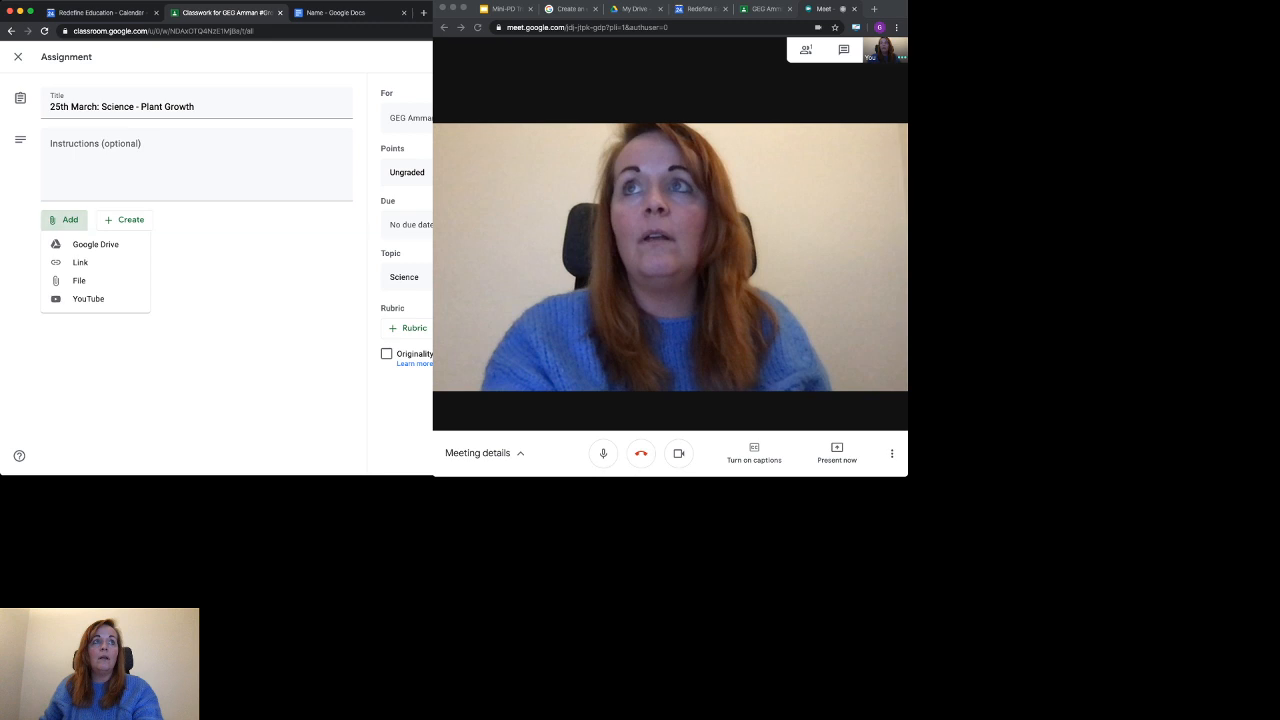
pyautogui.click(80, 262)
pyautogui.press('super+v')
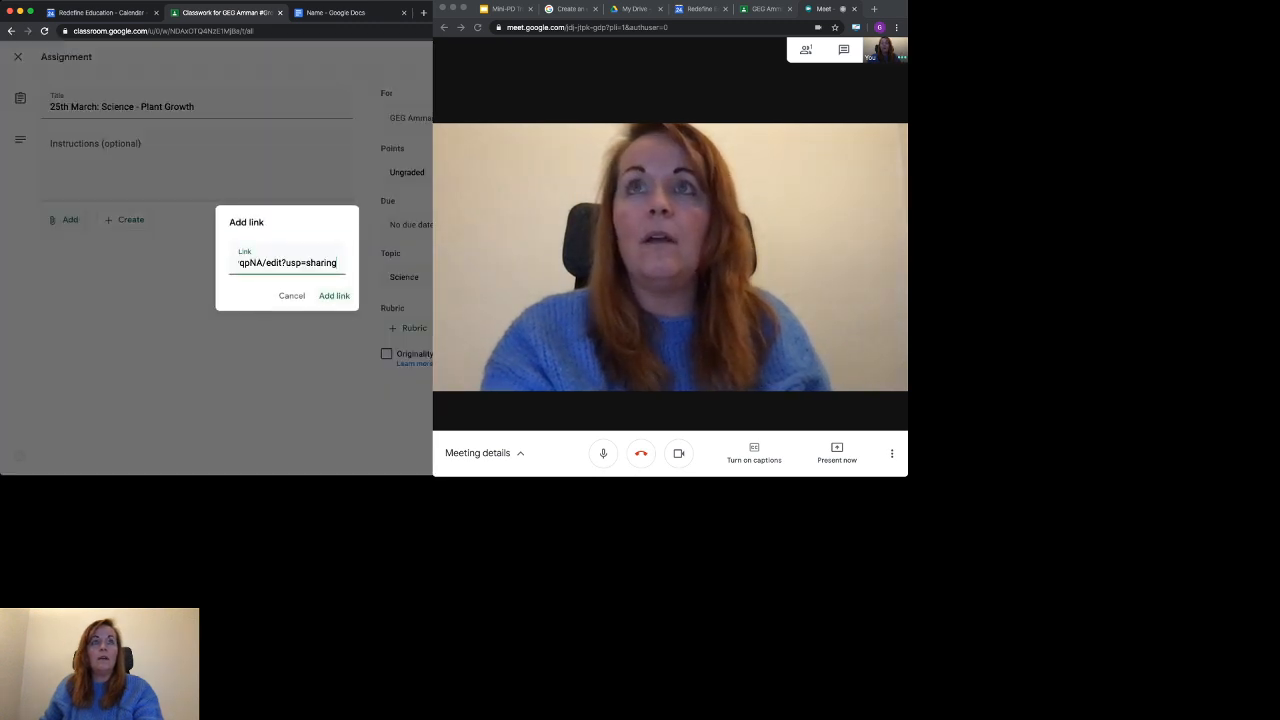
pyautogui.press('Return')
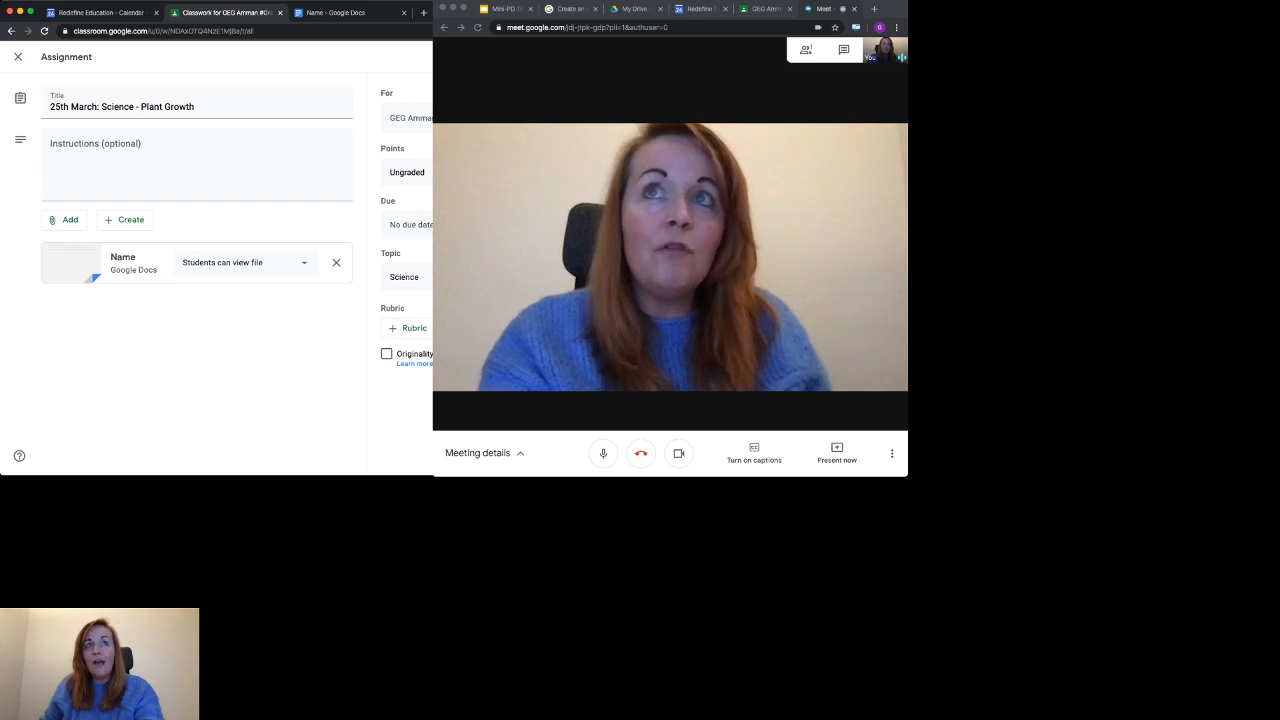
# Set the attached Name document to "Students can edit file" and publish the assignment
pyautogui.click(247, 263)
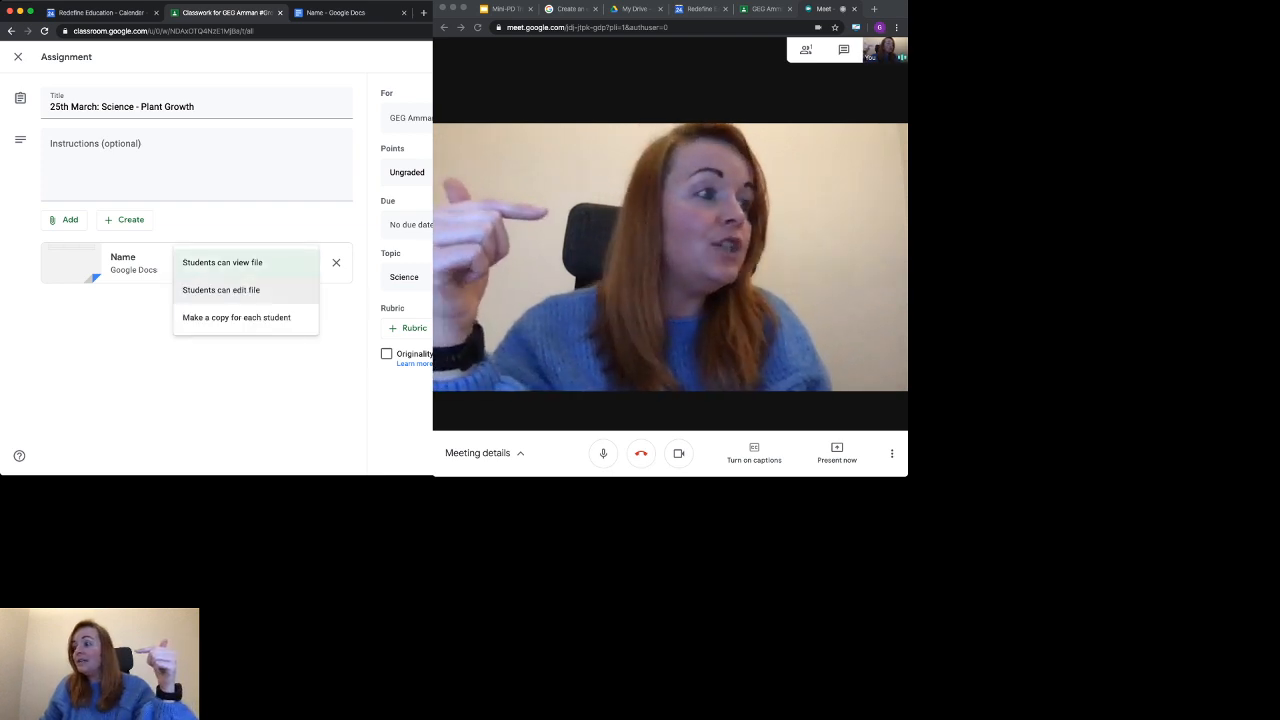
pyautogui.click(221, 290)
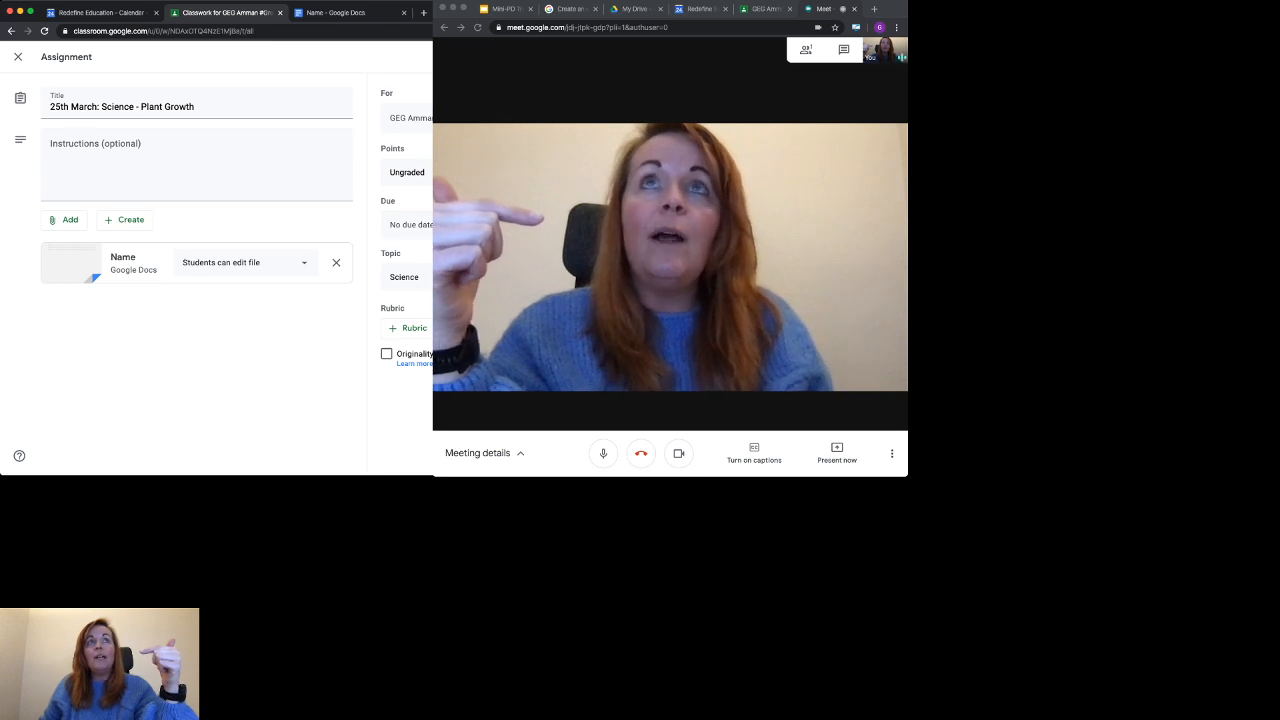
pyautogui.click(510, 57)
pyautogui.click(356, 295)
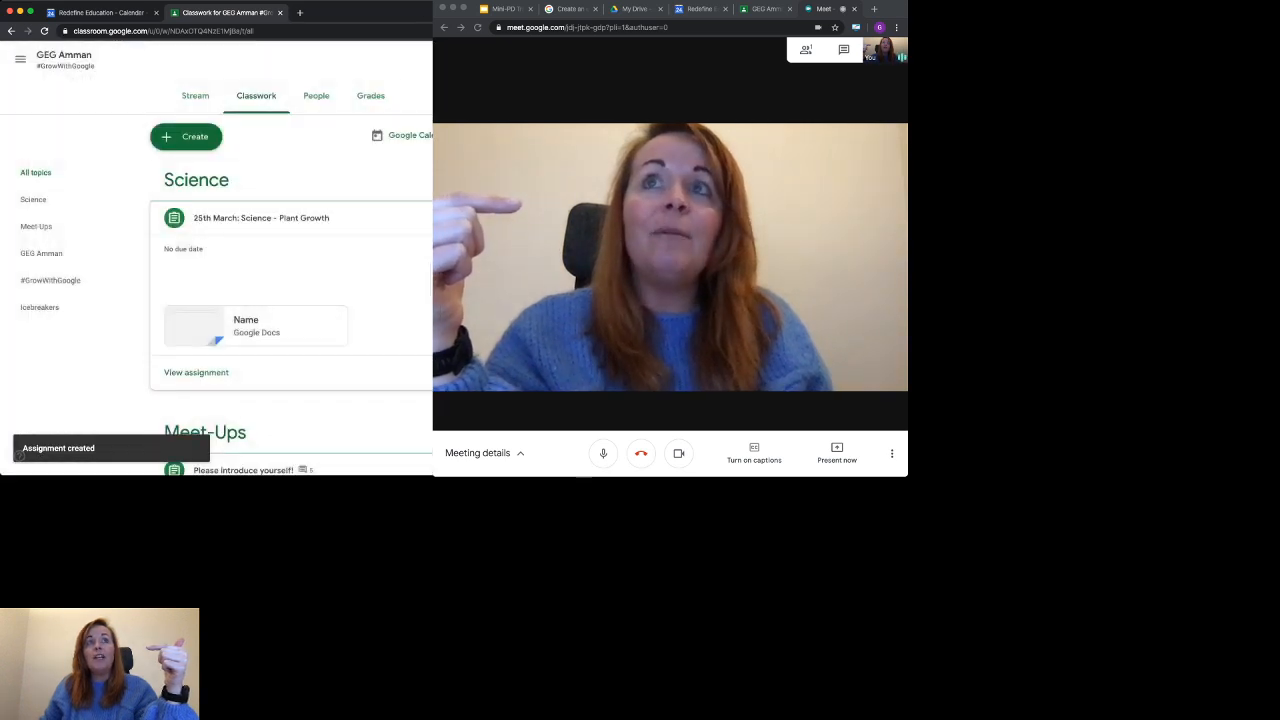
# Open the Name document attached to the Plant Growth assignment, zoom it to 50%, and place the cursor in the first Chat cell
pyautogui.click(256, 326)
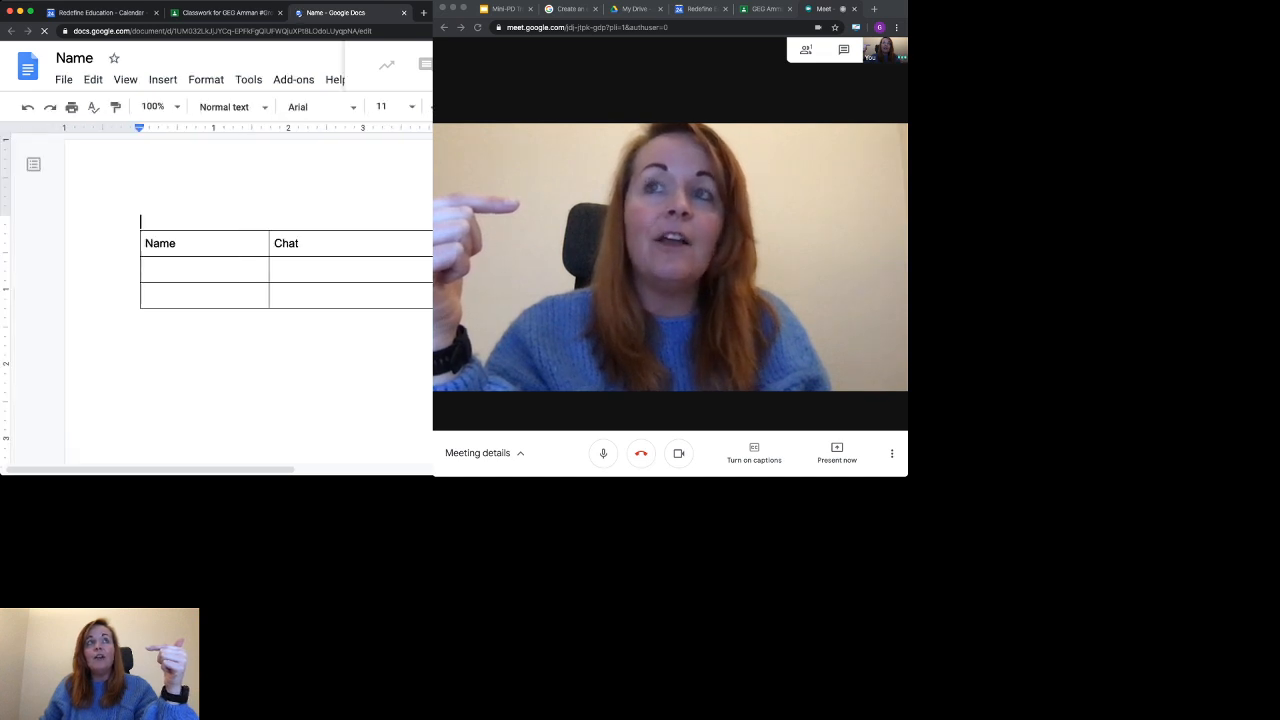
pyautogui.click(155, 106)
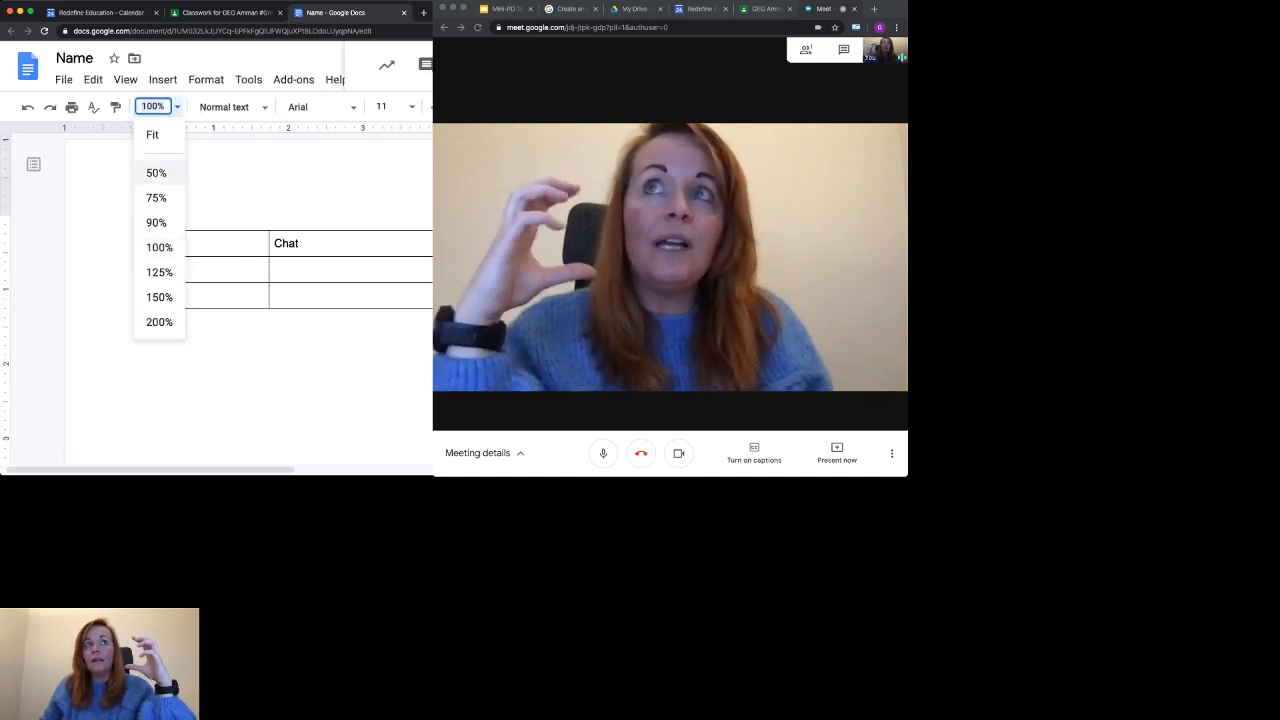
pyautogui.click(156, 197)
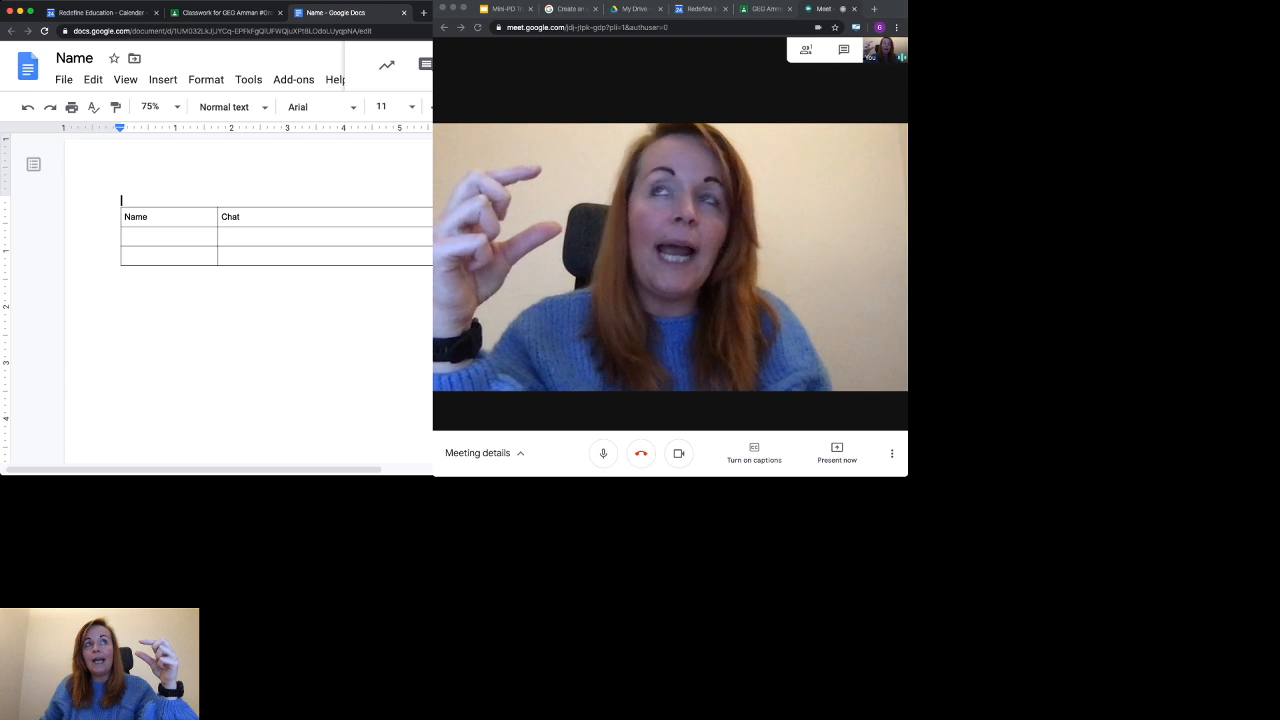
pyautogui.click(155, 106)
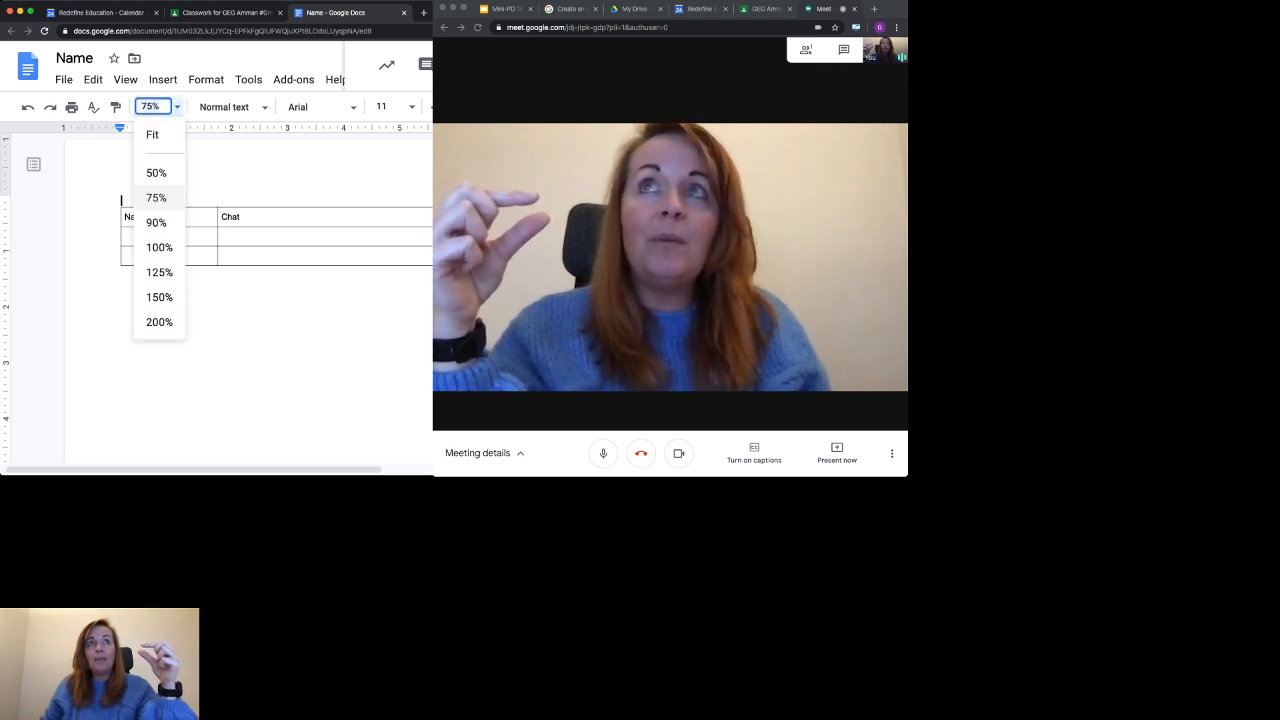
pyautogui.click(156, 172)
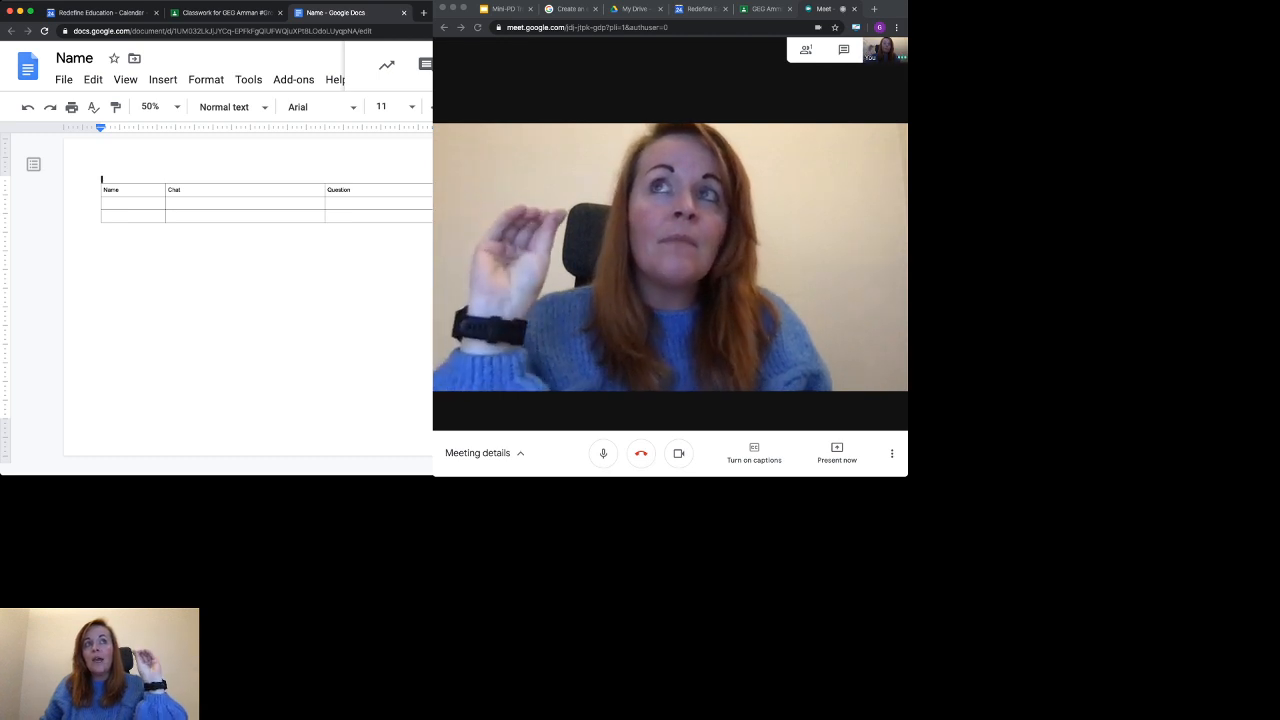
pyautogui.click(170, 203)
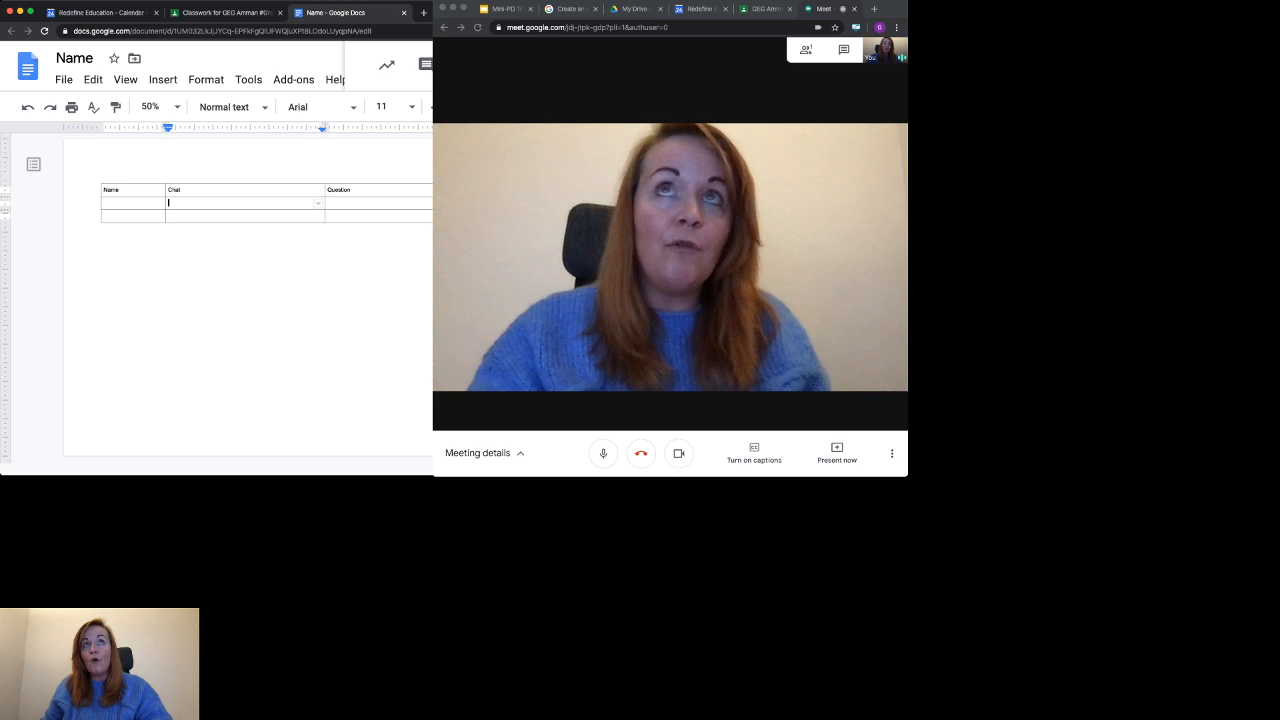
# Open the document's advanced sharing settings and switch the GEG Amman #GrowWithGoogle group's access to "Can view"
pyautogui.click(504, 65)
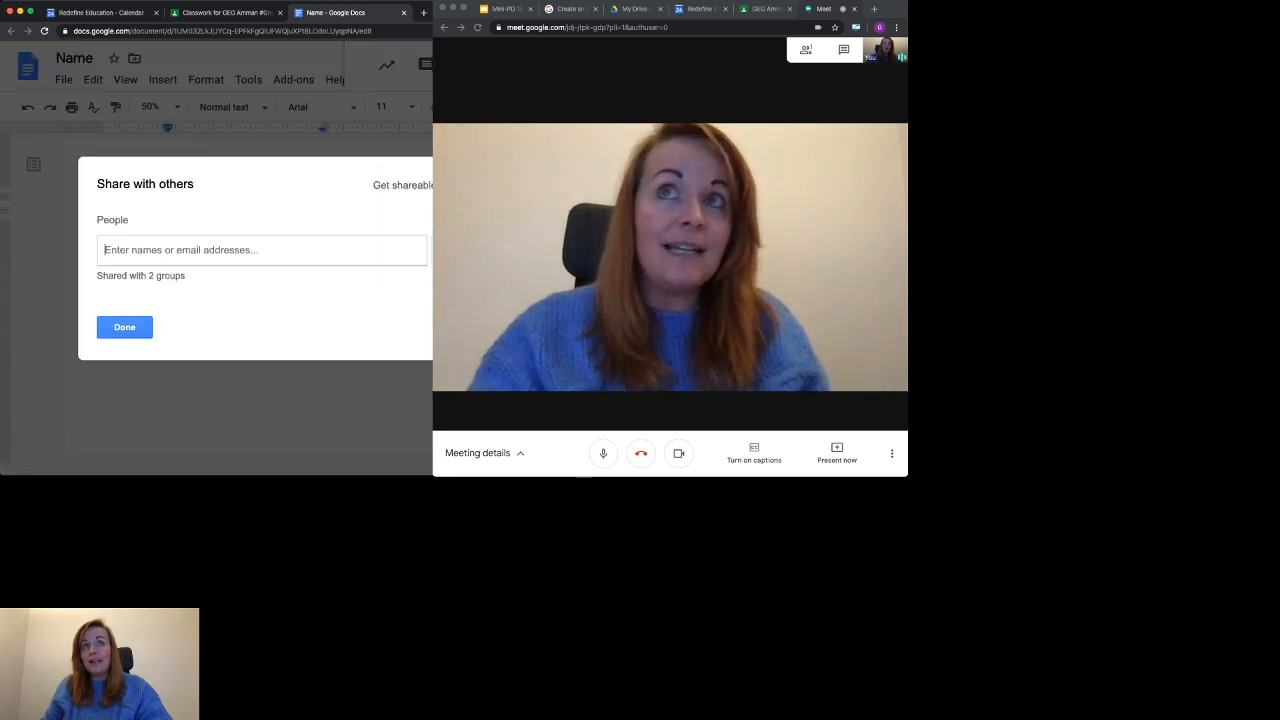
pyautogui.click(452, 328)
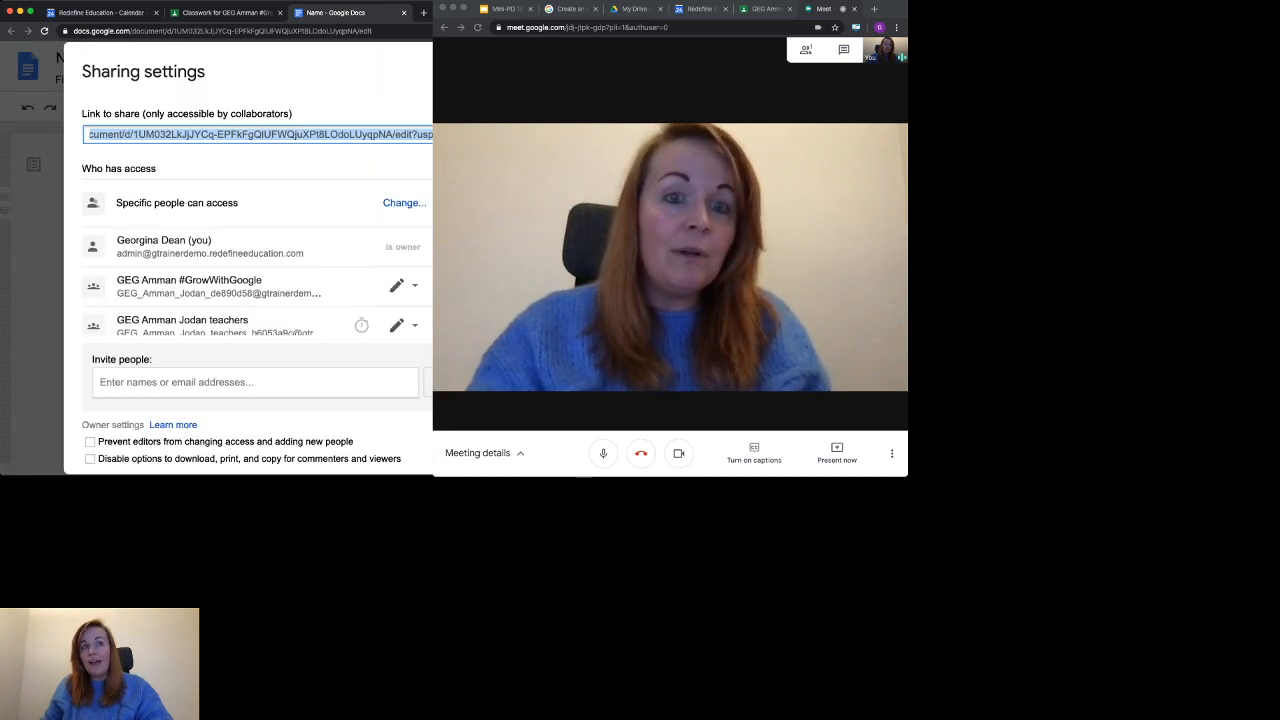
pyautogui.scroll(-1, 257, 275)
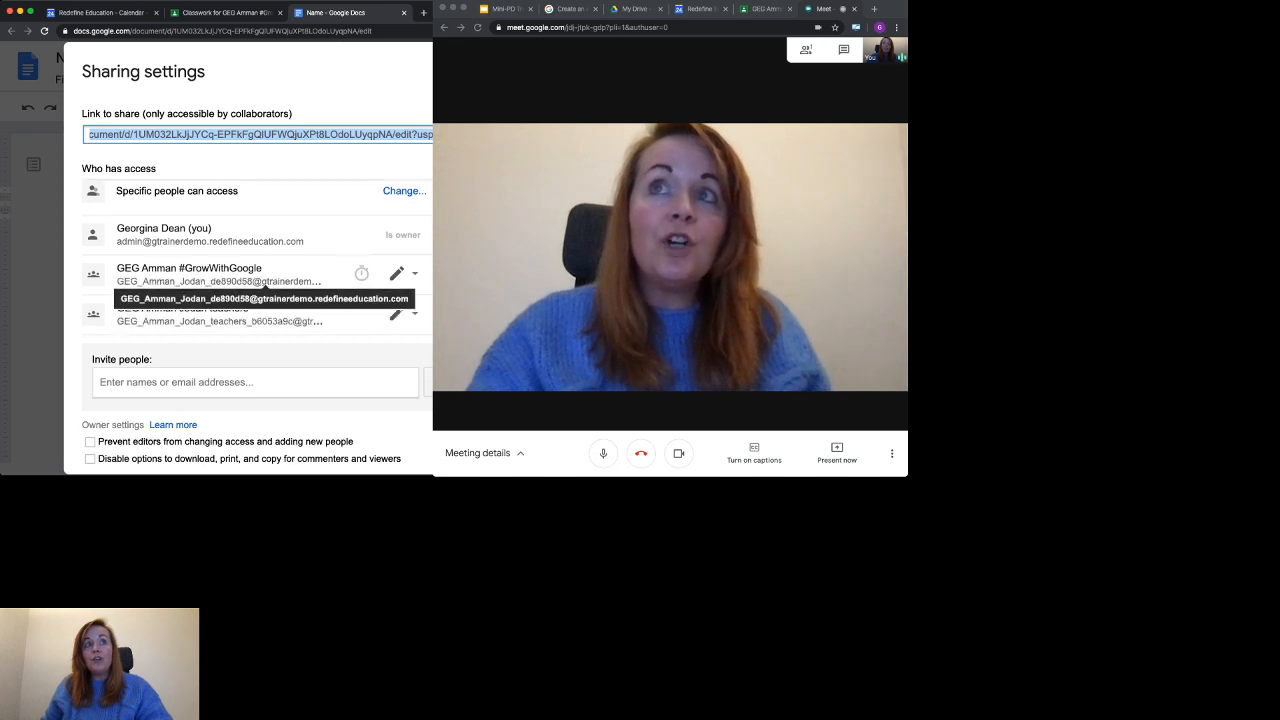
pyautogui.scroll(-3, 262, 283)
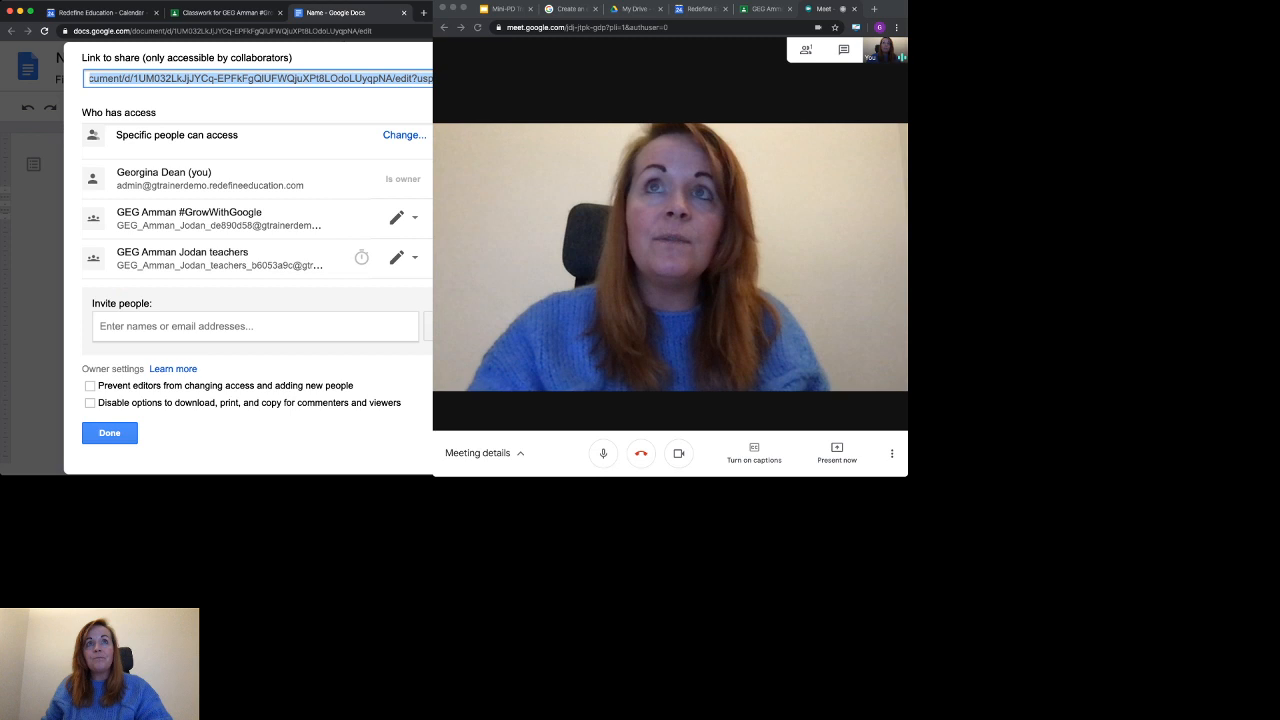
pyautogui.click(400, 220)
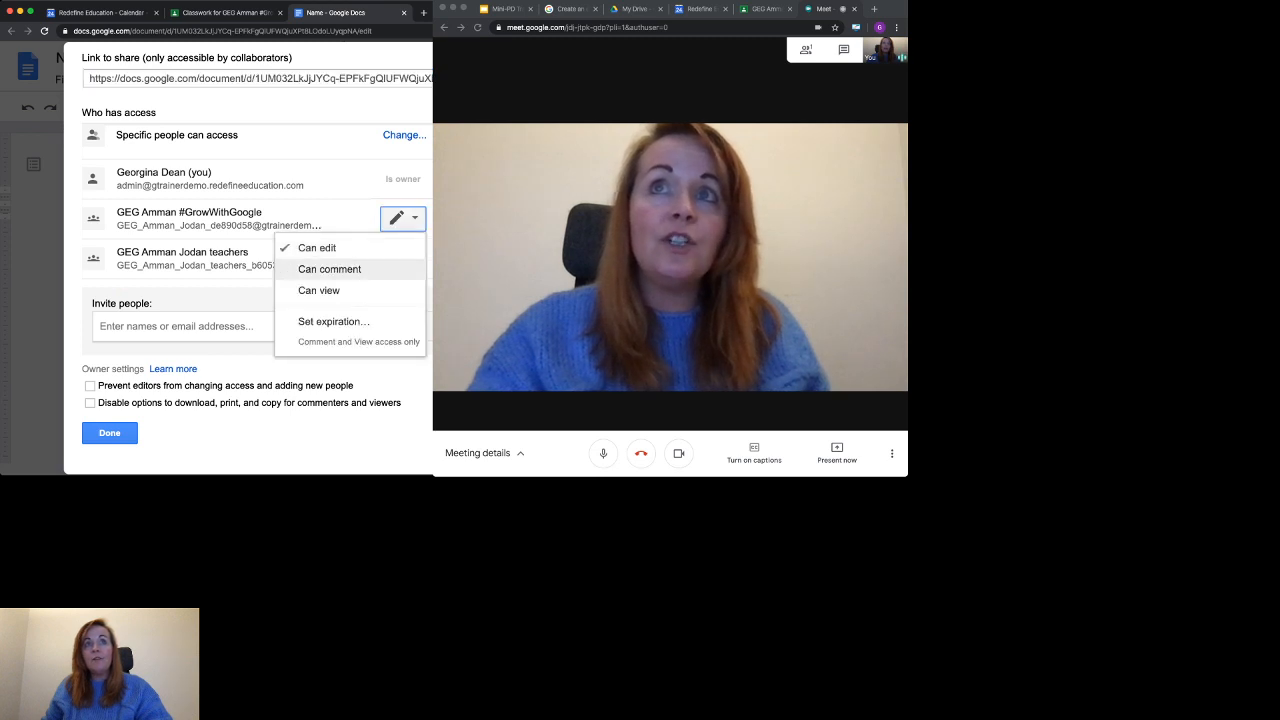
pyautogui.click(317, 289)
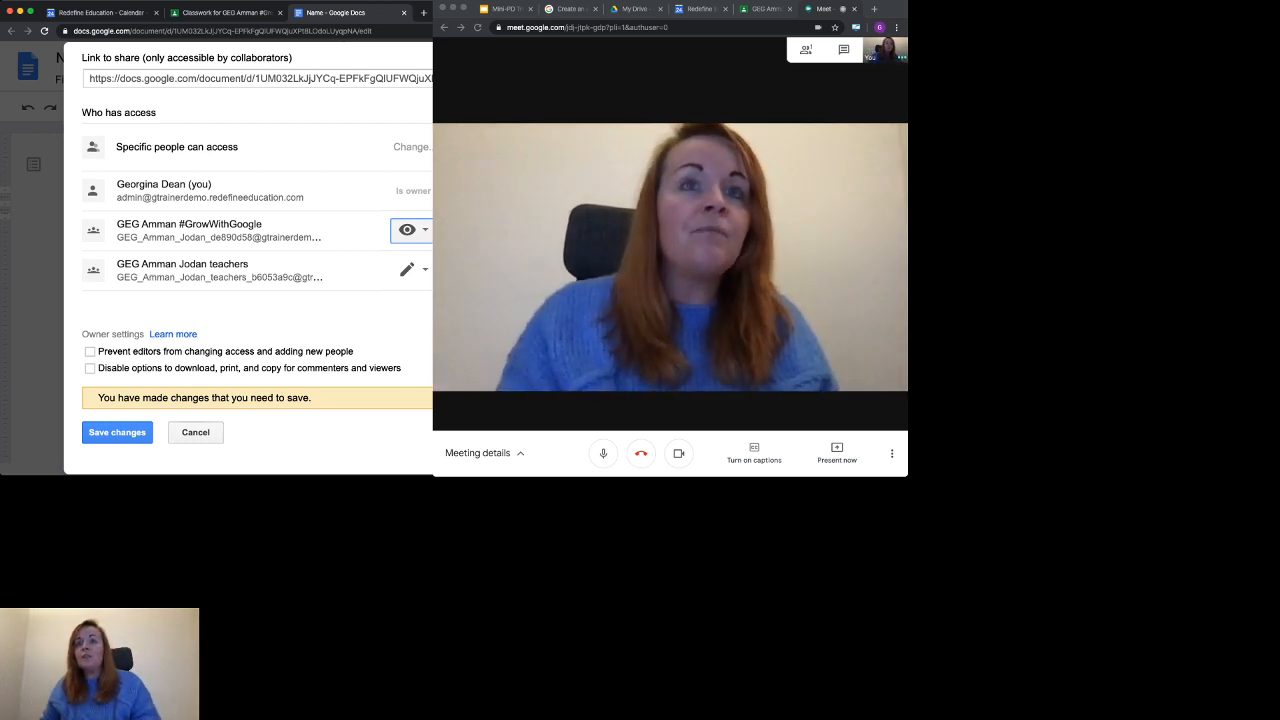
pyautogui.click(770, 412)
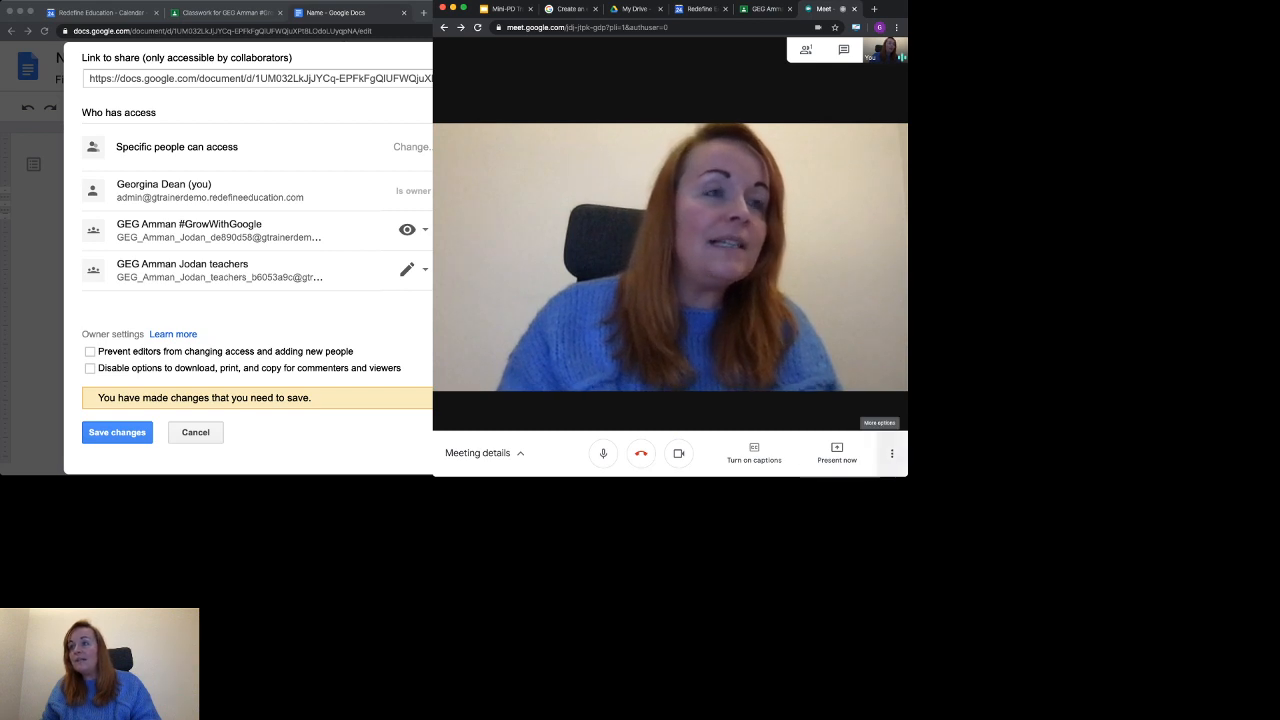
pyautogui.click(891, 453)
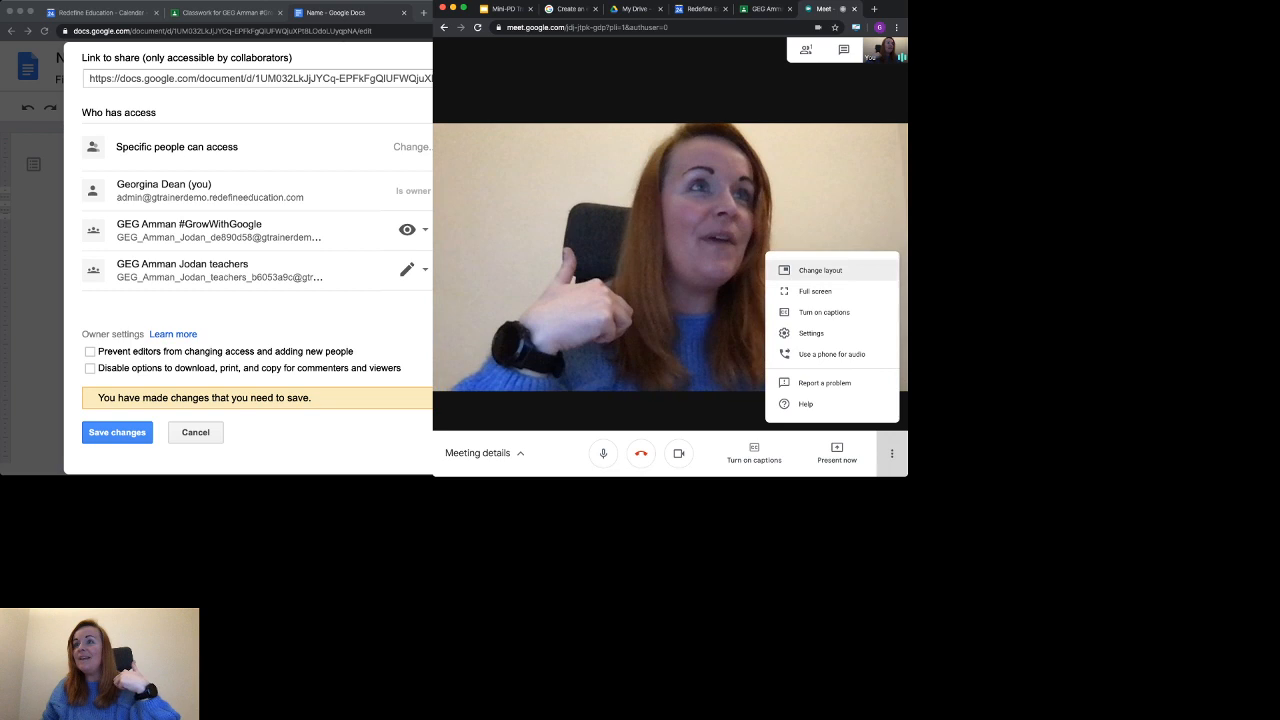
pyautogui.press('Escape')
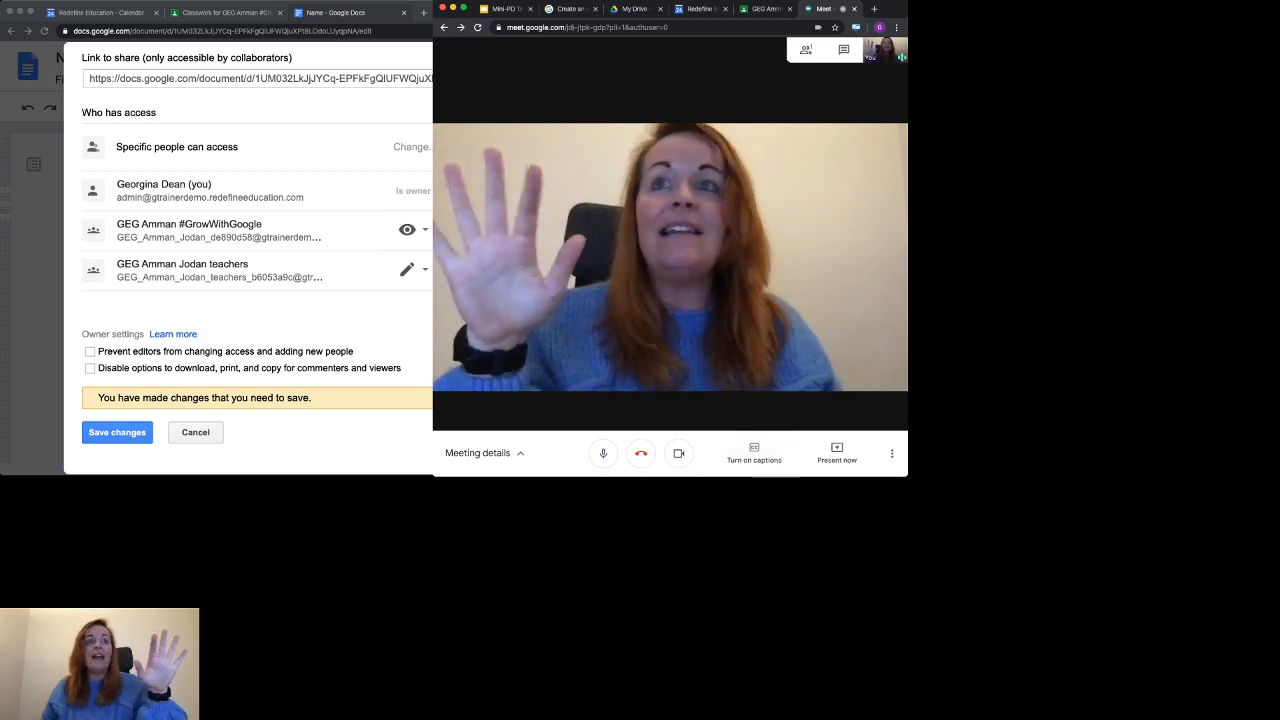
# Discard the unsaved access change and close the document's sharing settings
pyautogui.click(407, 229)
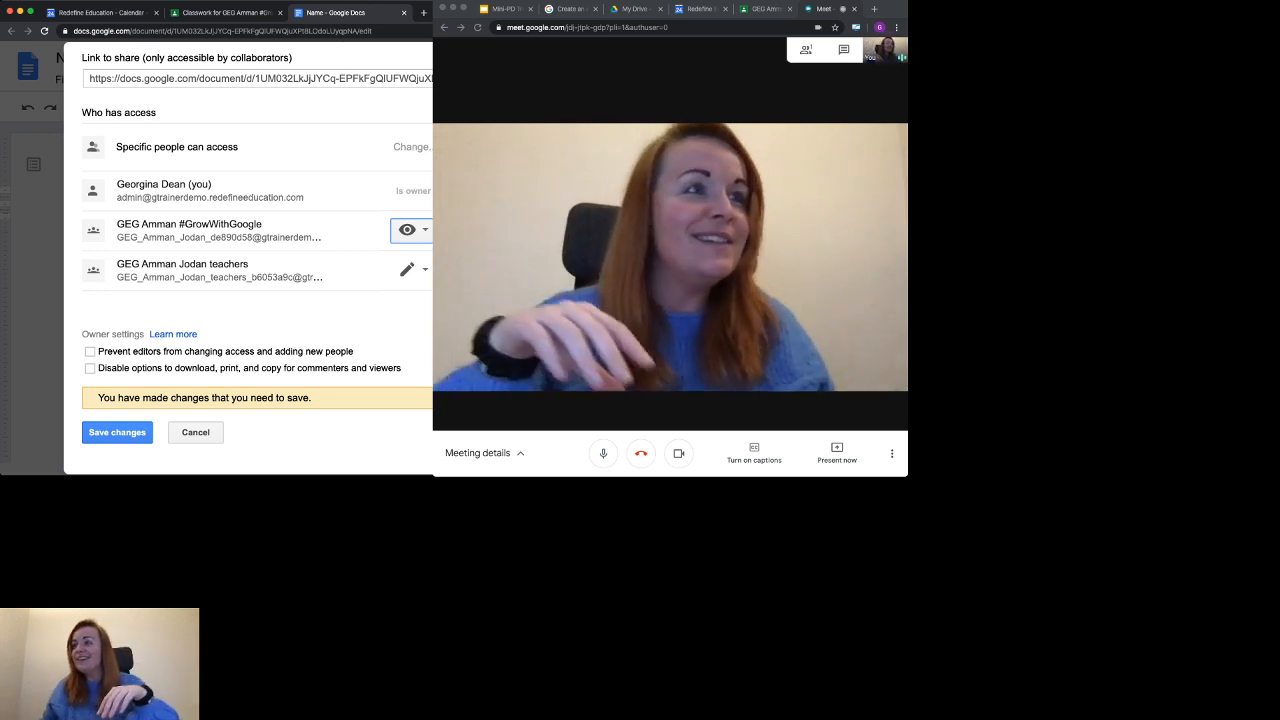
pyautogui.click(195, 432)
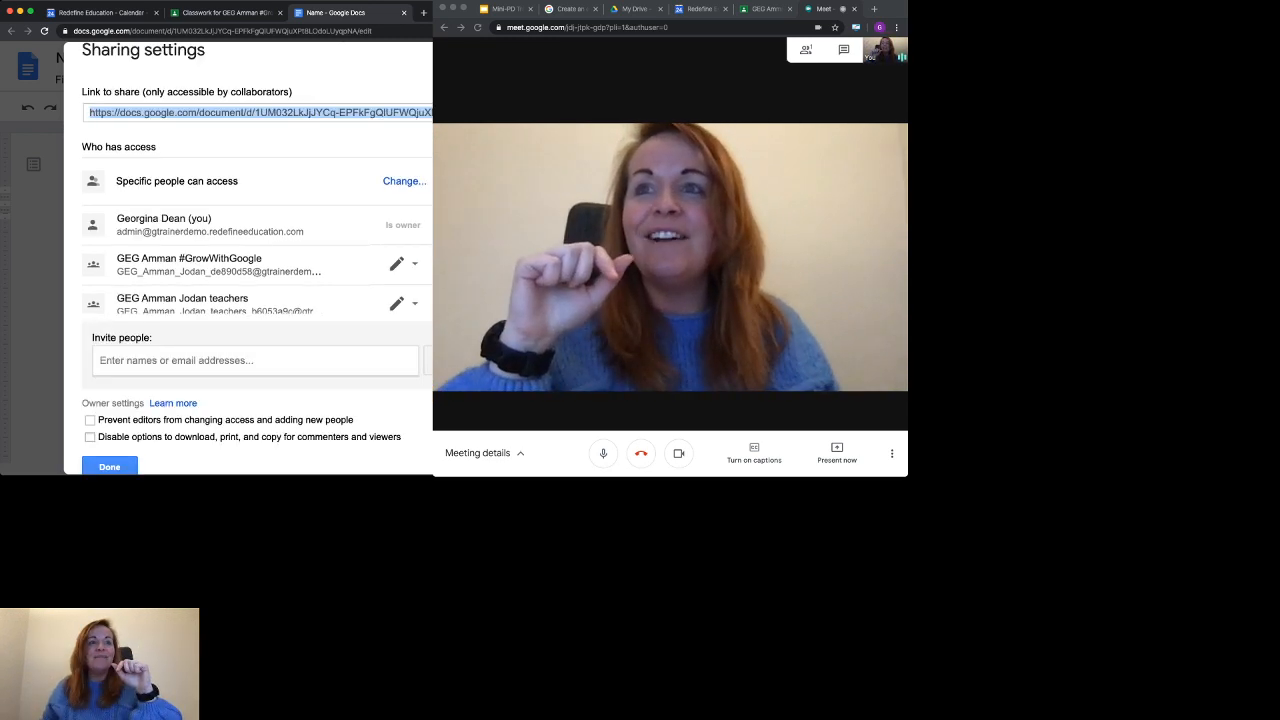
pyautogui.click(109, 466)
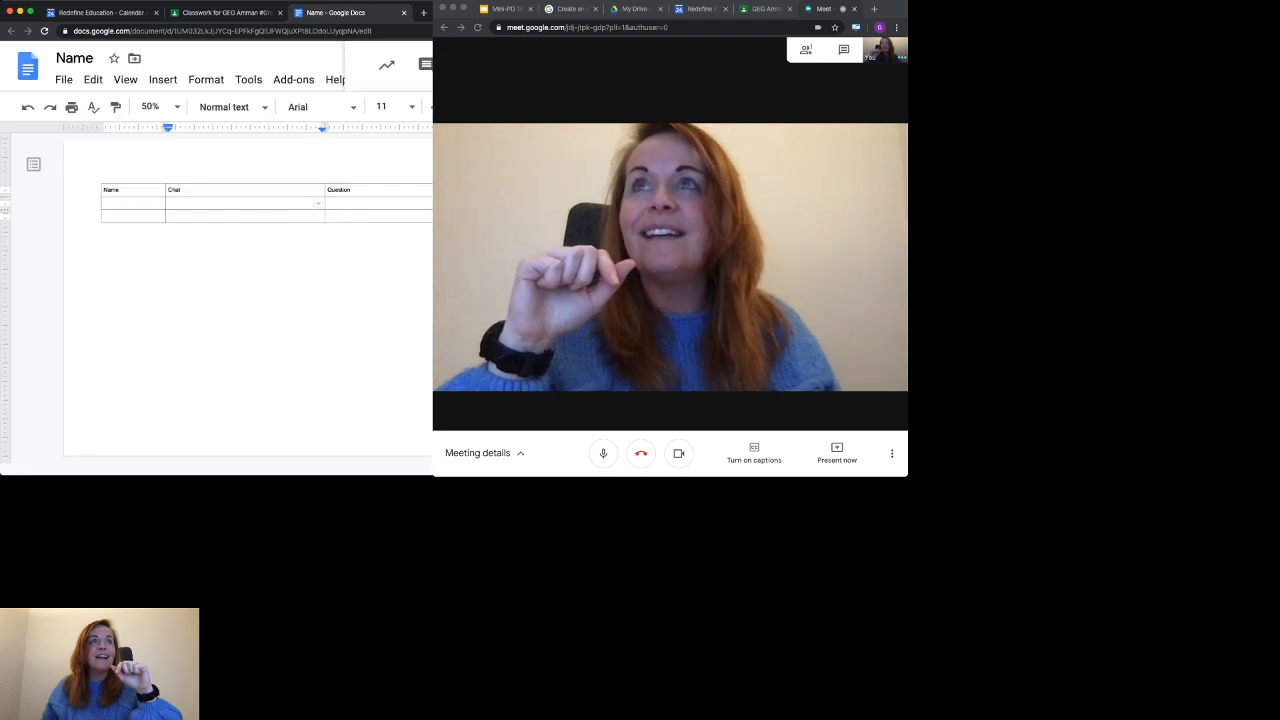
# Return to the class's Classwork page, then widen the Meet call's window and close the meeting
pyautogui.hotkey('ctrl', 'shift', 'Tab')
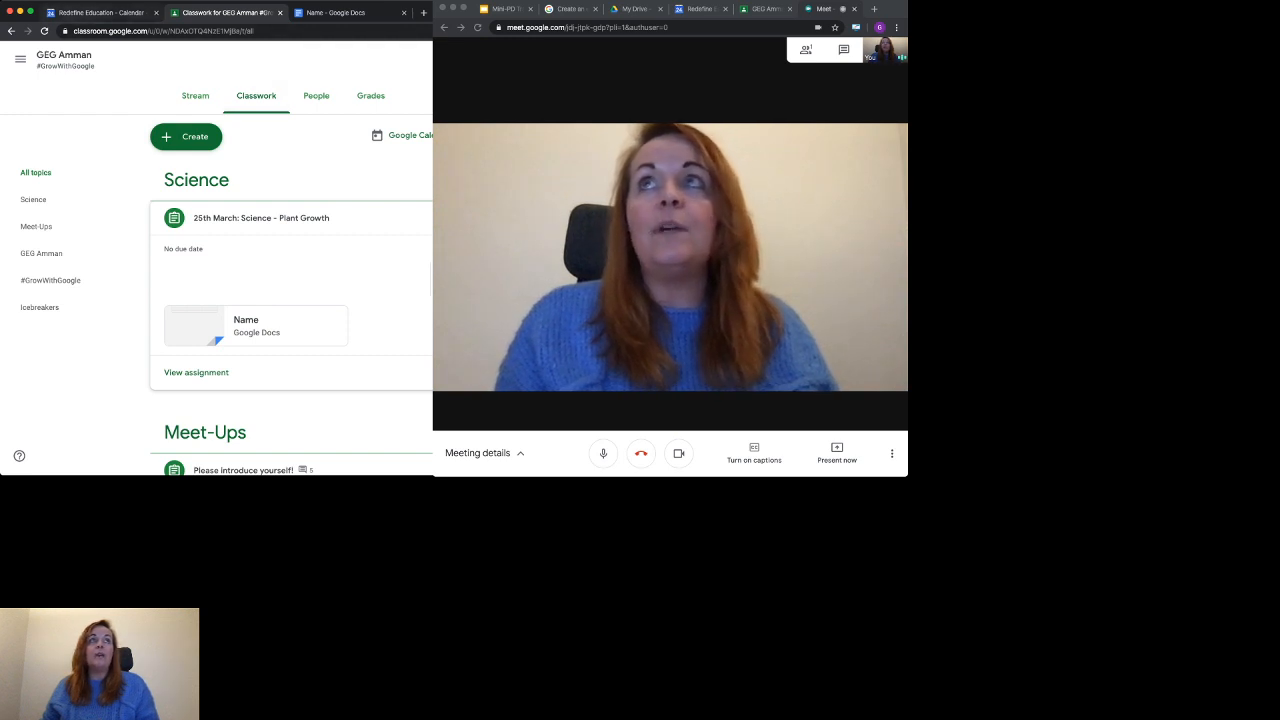
pyautogui.press('super+grave')
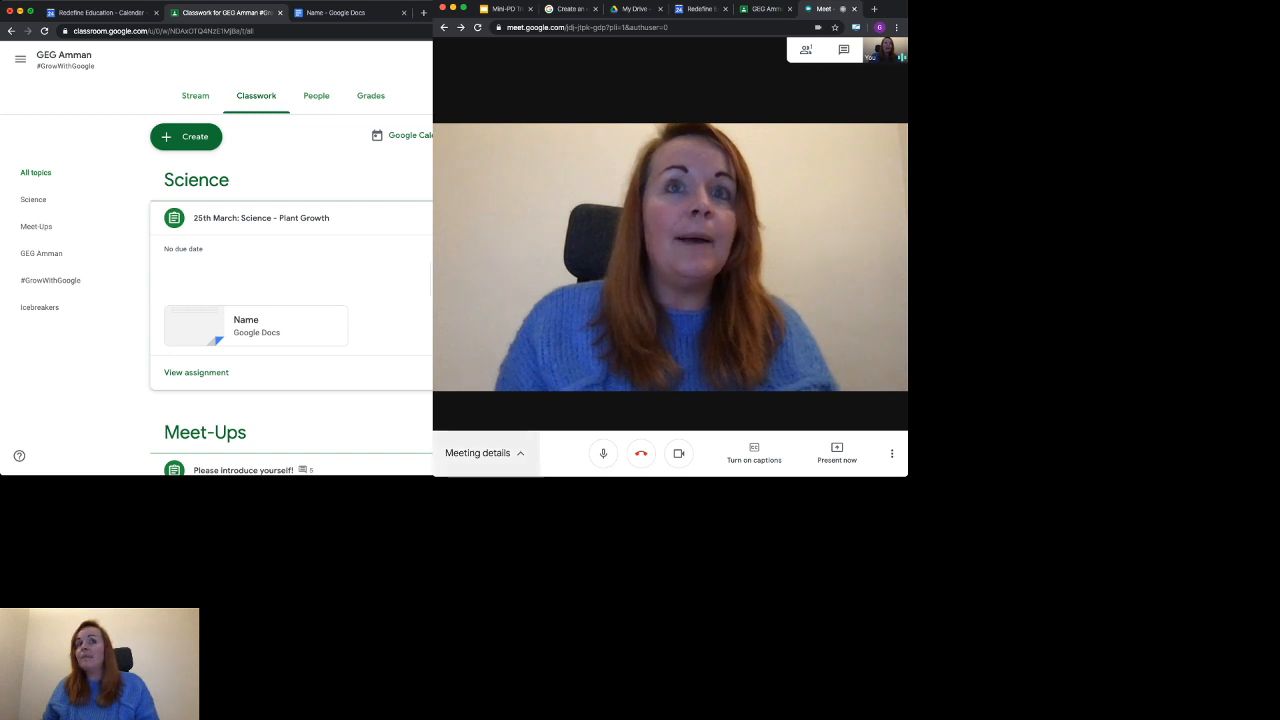
pyautogui.moveTo(908, 476); pyautogui.dragTo(1274, 522)
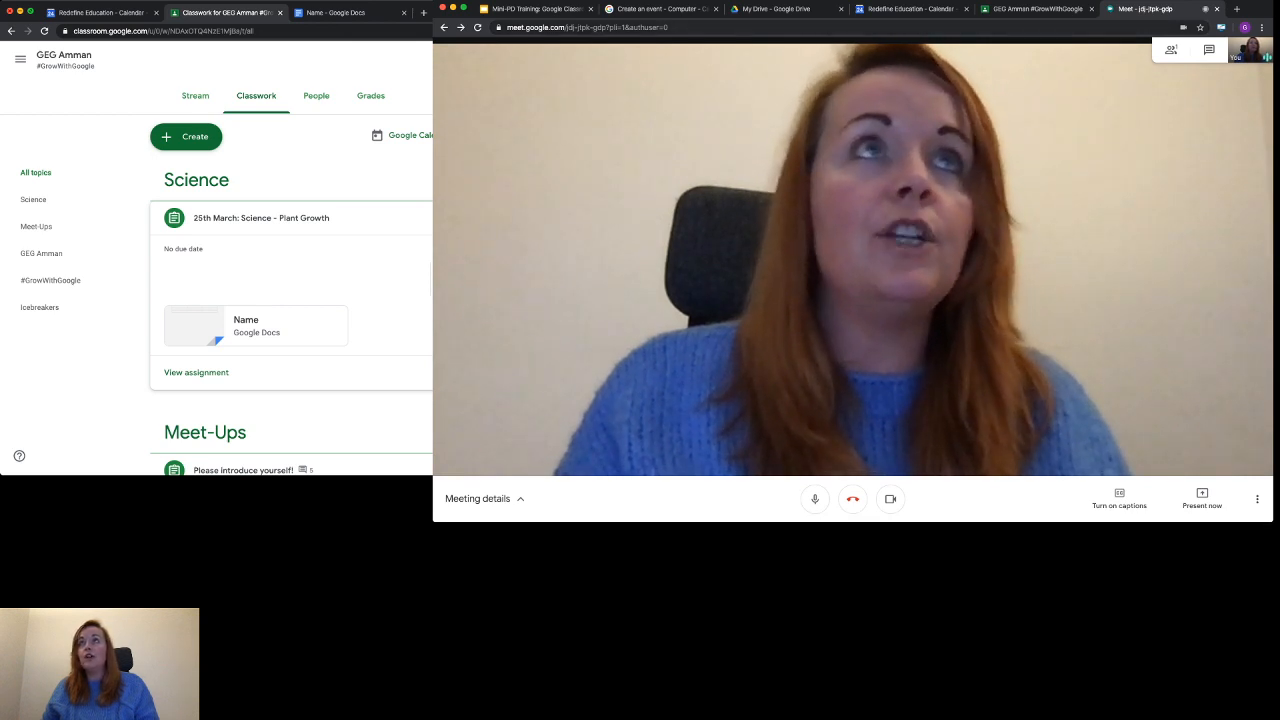
pyautogui.press('super+w')
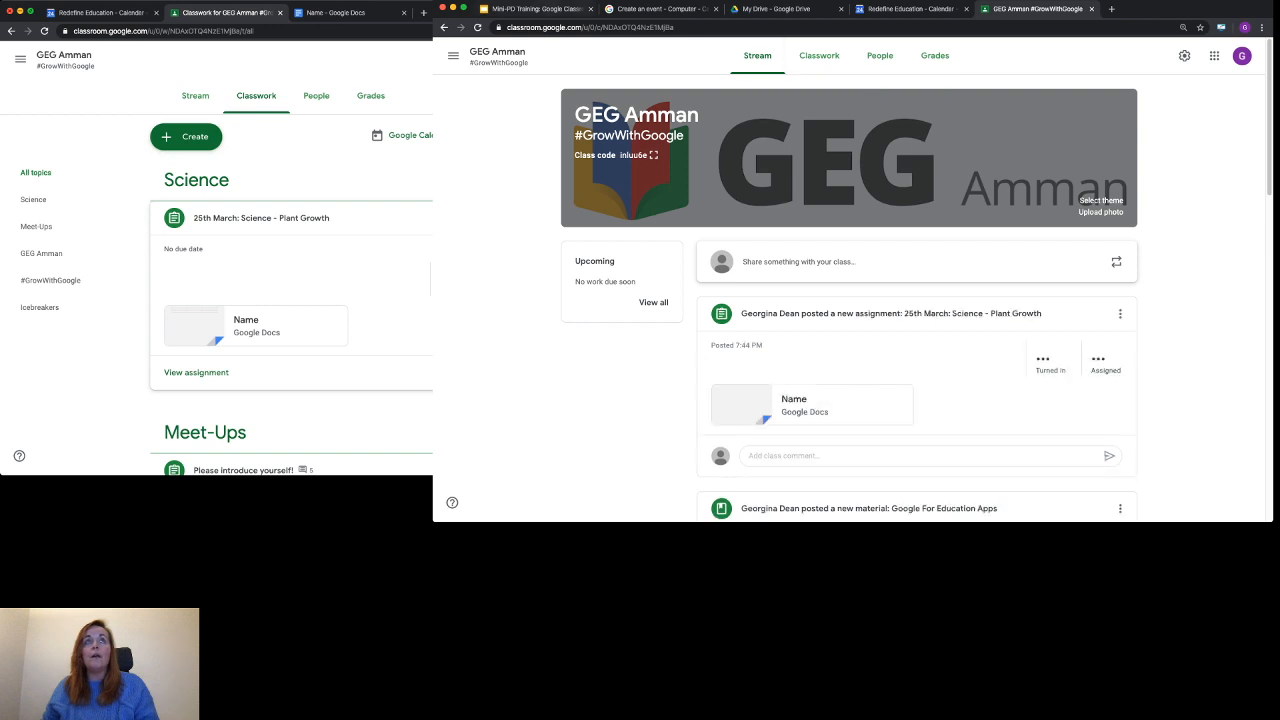
# Switch to the "Mini-PD Training: Google Classroom 104" presentation, enlarge its window and move it over the Classroom window
pyautogui.click(540, 8)
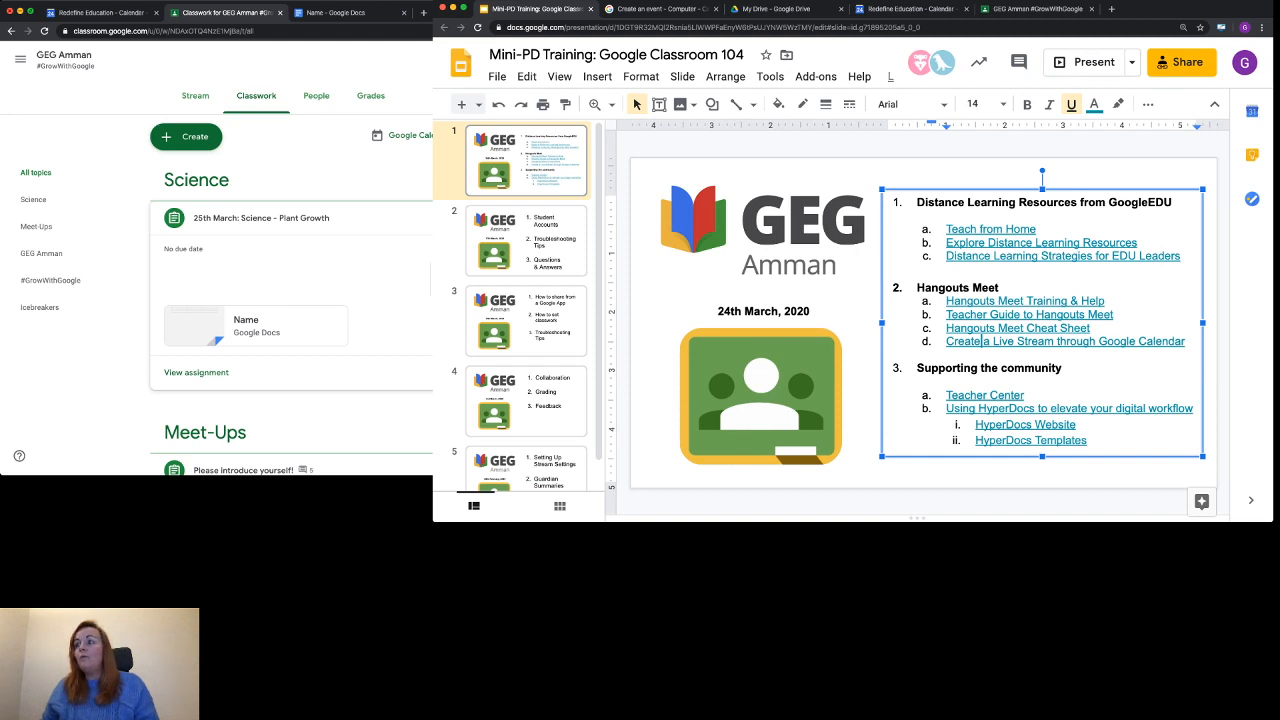
pyautogui.moveTo(1272, 521); pyautogui.dragTo(1279, 553)
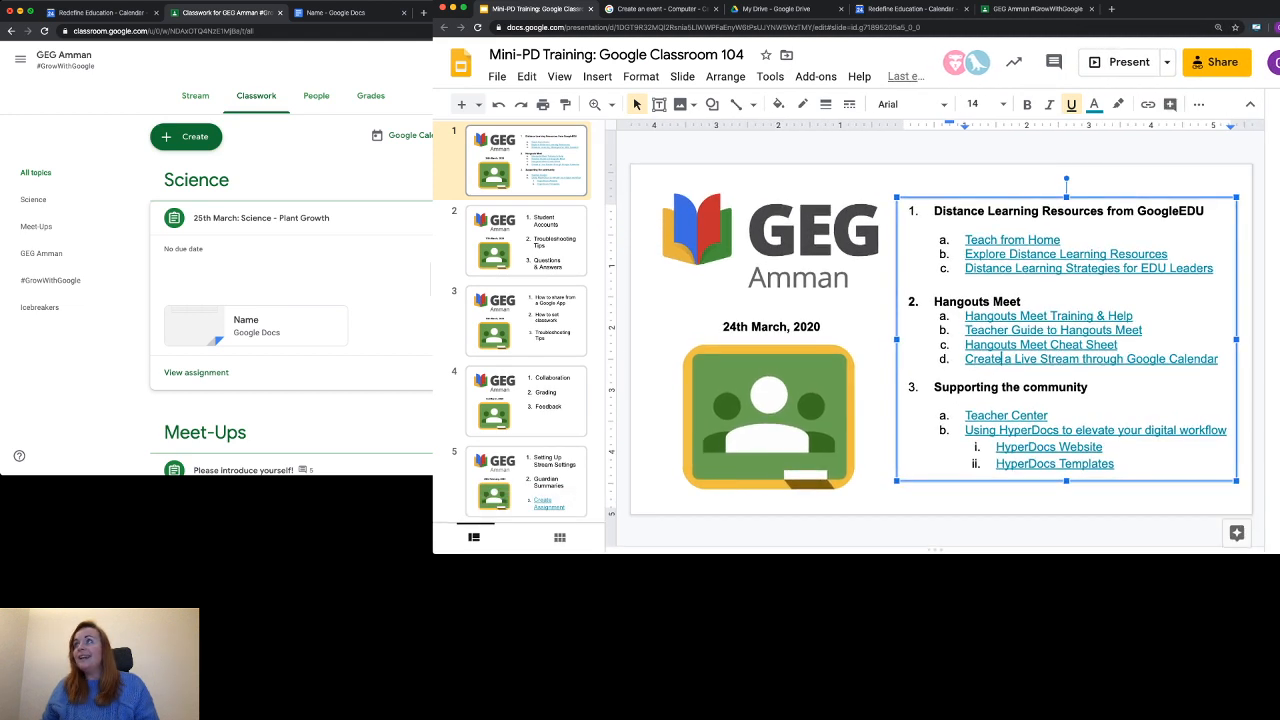
pyautogui.moveTo(1180, 9); pyautogui.dragTo(748, 17)
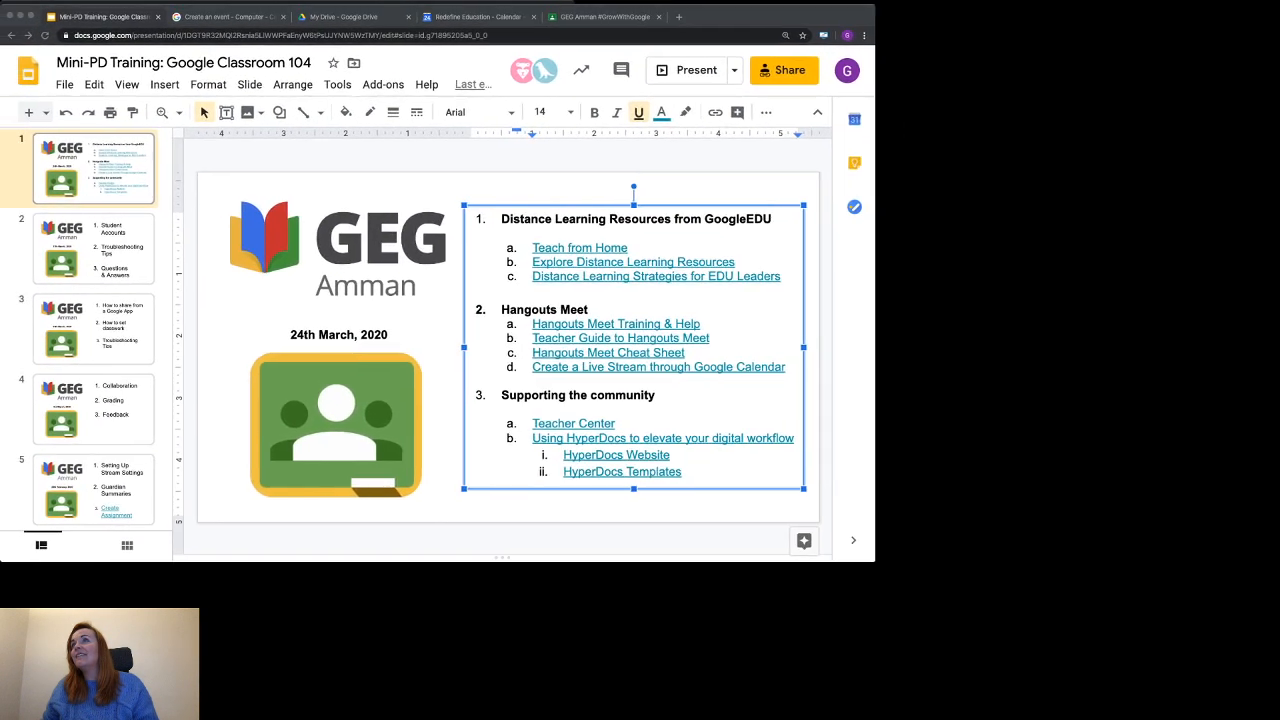